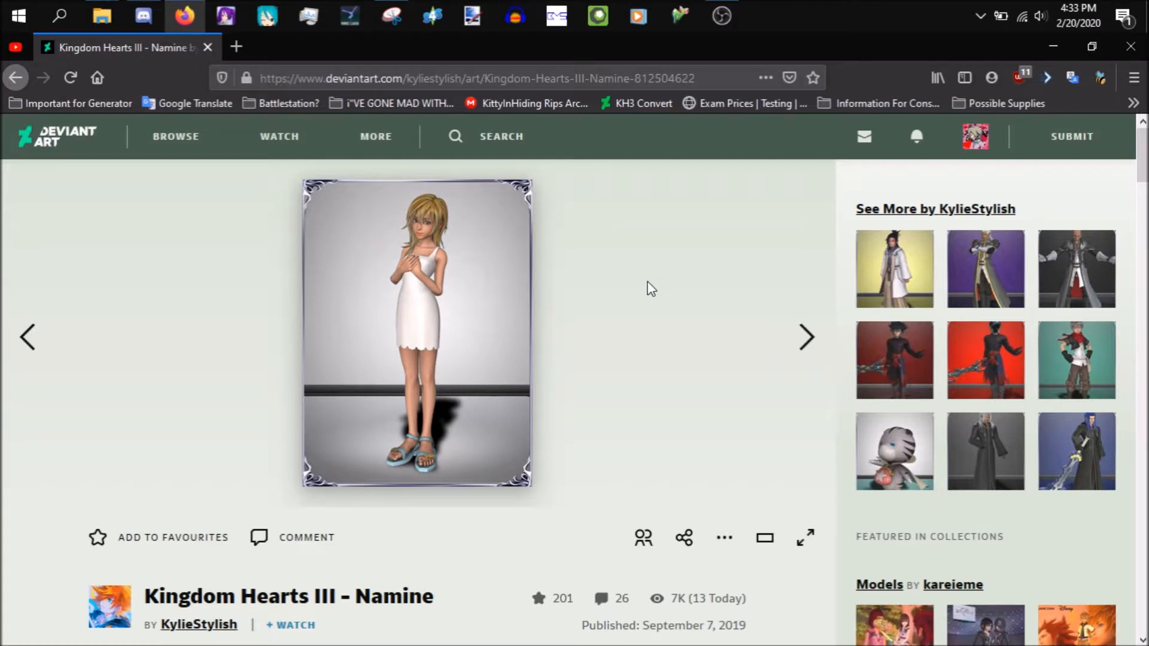
- Review the description, included file formats and download link on the Kingdom Hearts III - Namine model page
mouse_move(108, 16)
scroll(423, 409, down, 2)
scroll(423, 409, down, 8)
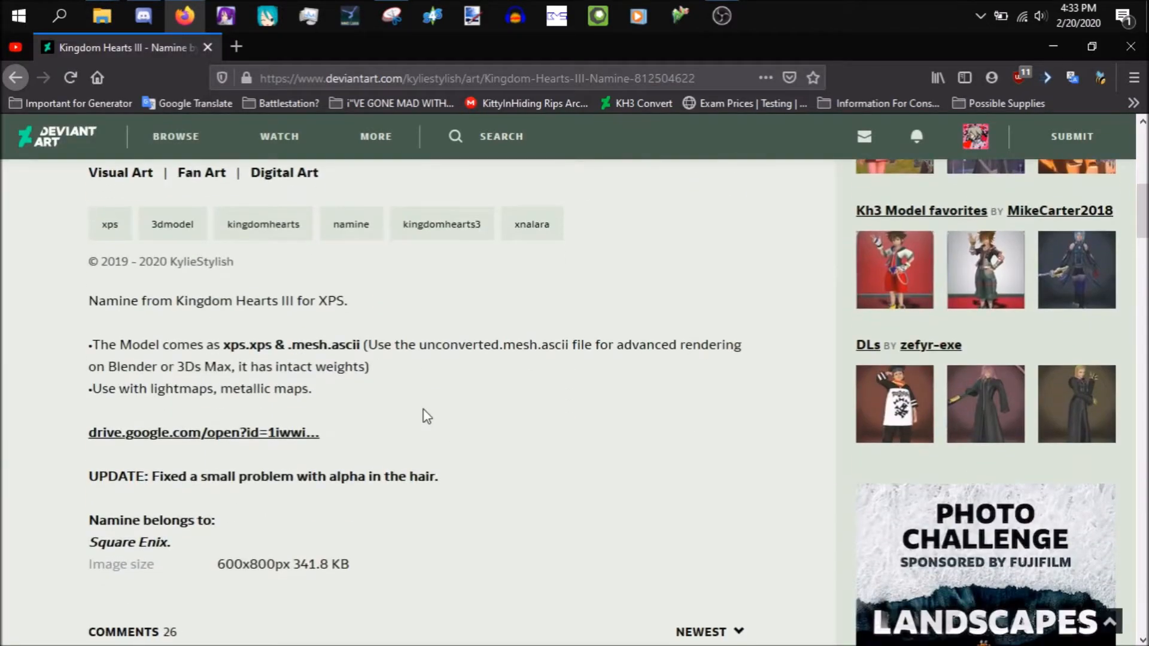
scroll(424, 410, up, 5)
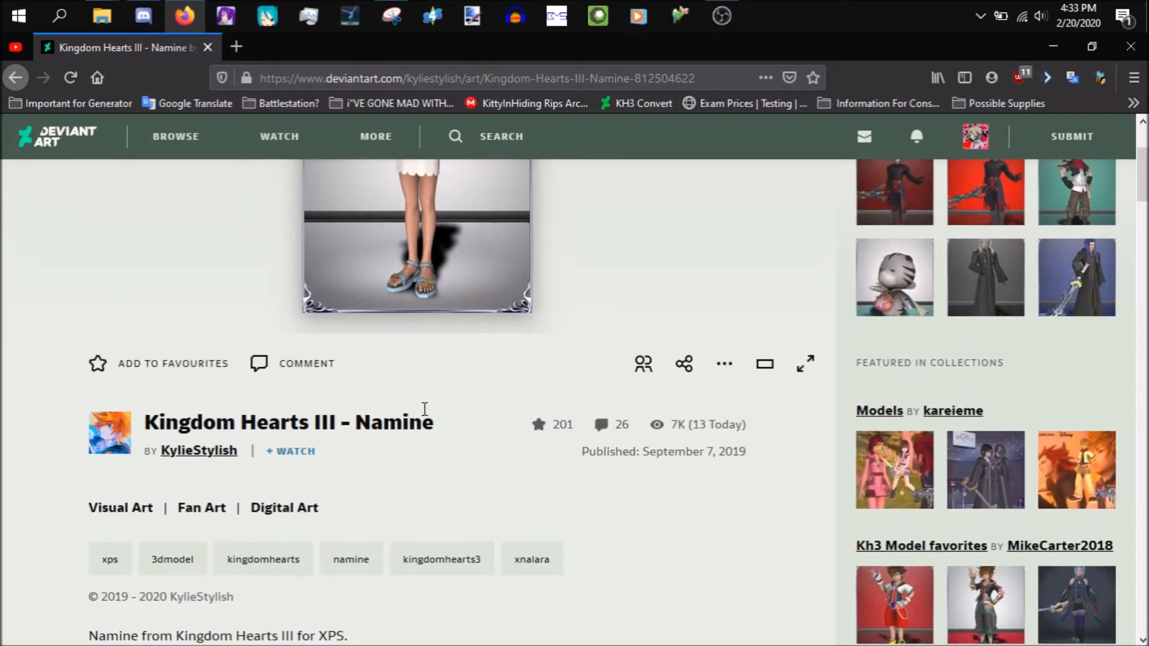
scroll(424, 409, up, 3)
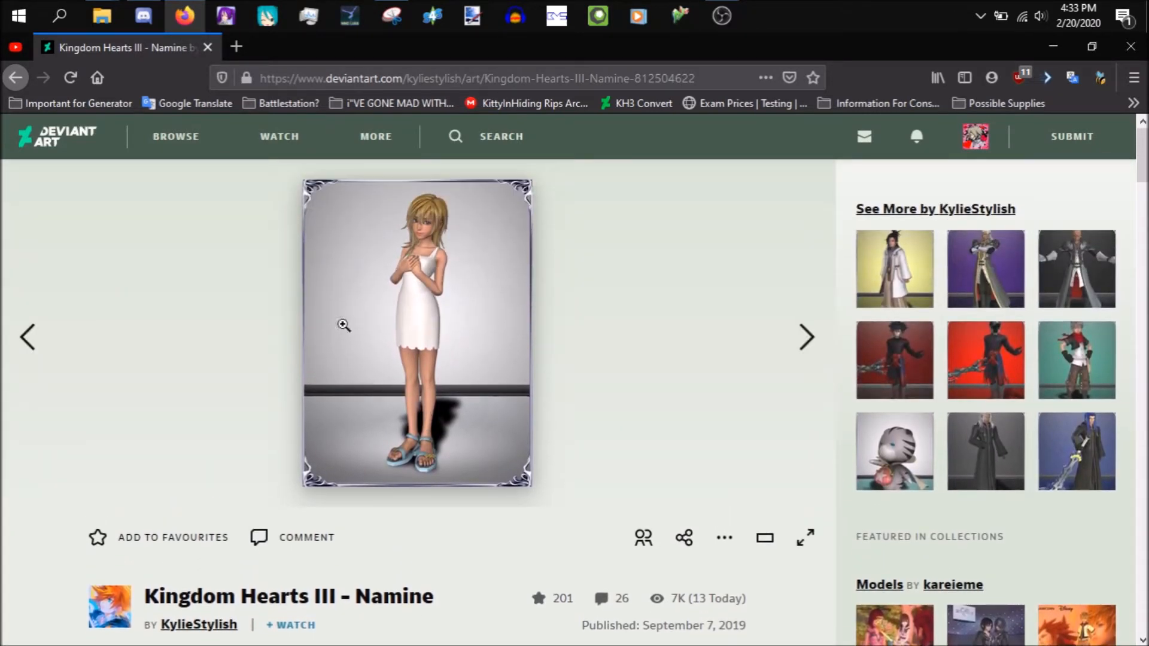
- Switch to File Explorer and bring up the Kingdom Hearts III - Namine and XNALARA TO MMD folders side by side
click(118, 81)
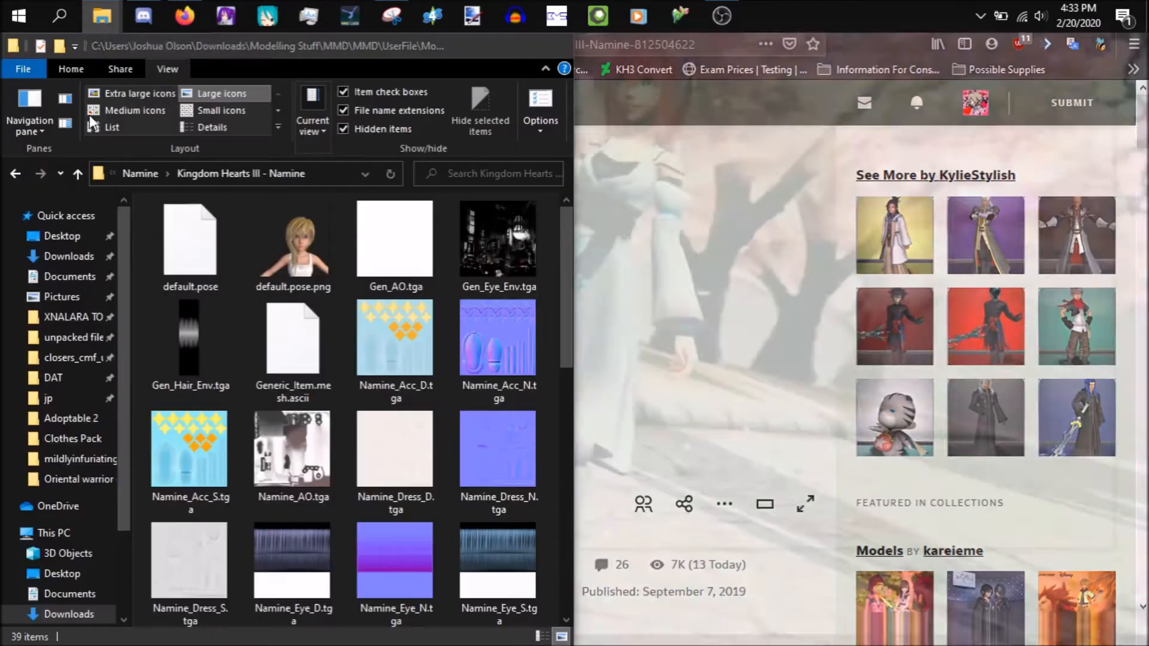
mouse_move(105, 12)
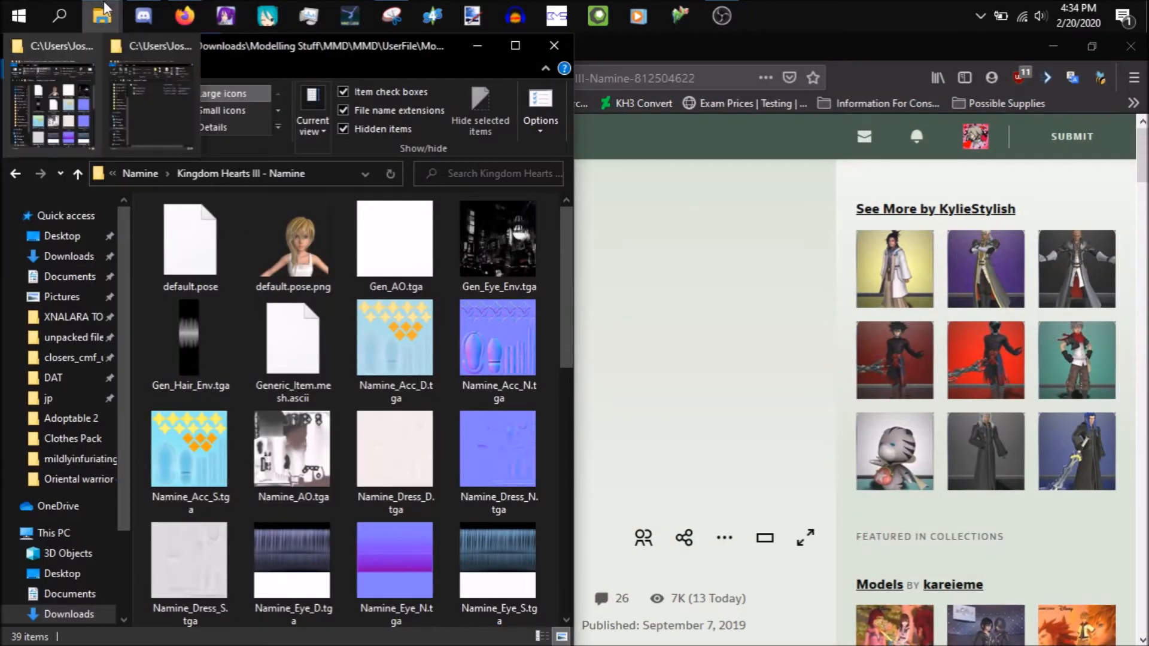
click(167, 105)
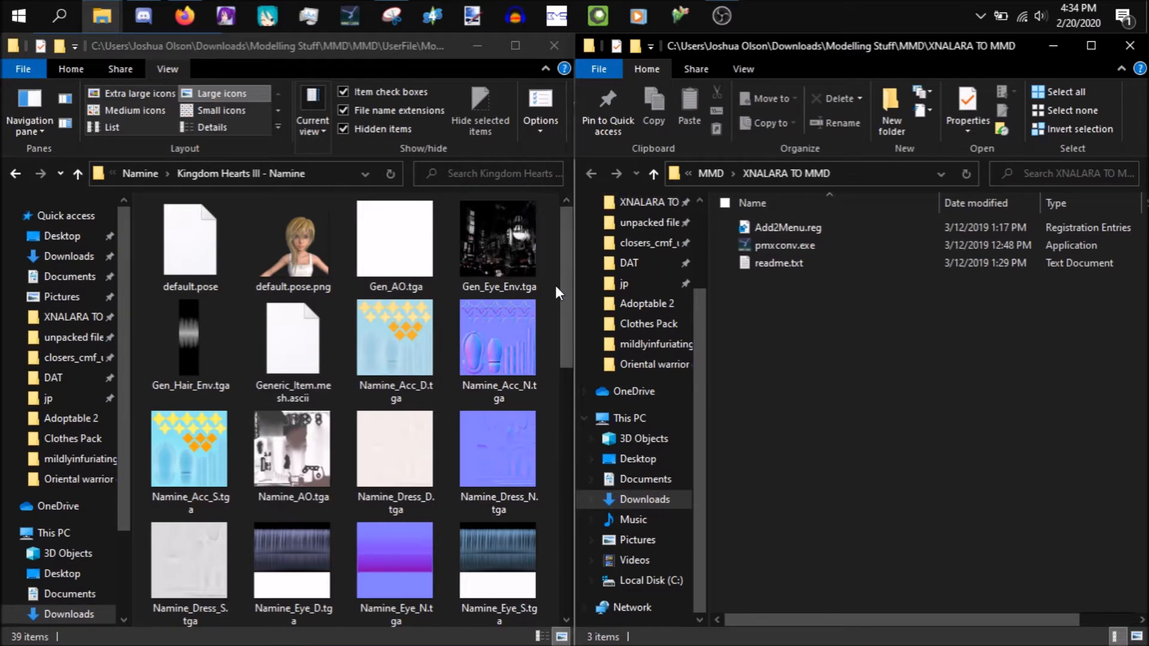
- Convert xps.xps from the Namine folder to a PMX model with pmxconv.exe
drag(566, 286, 545, 555)
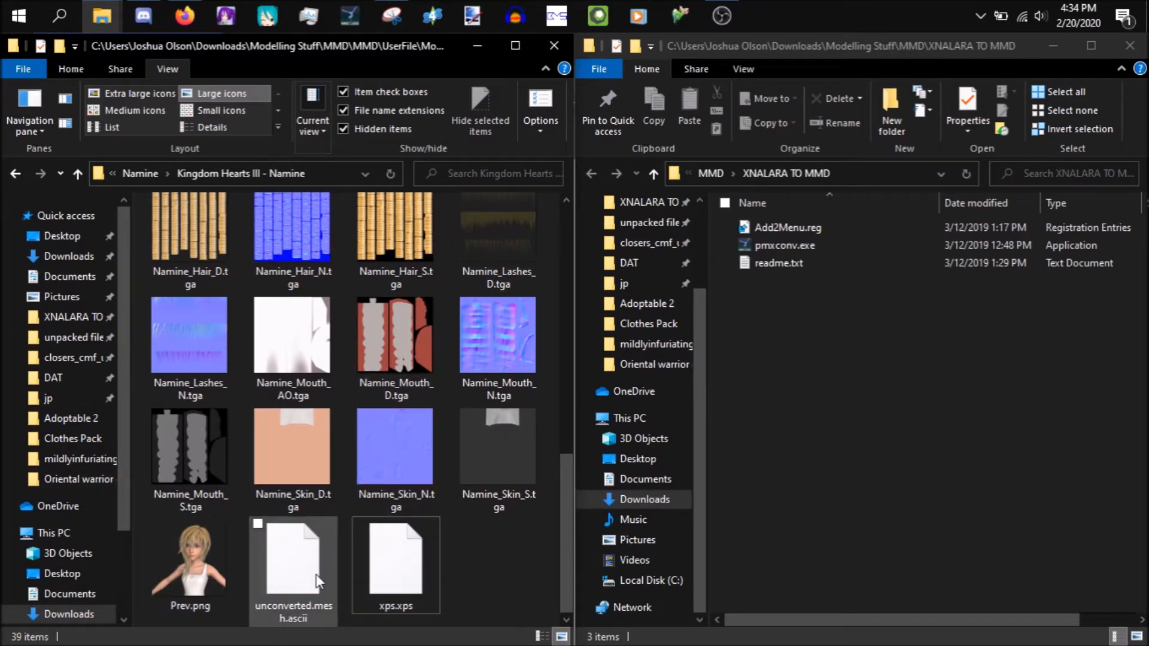
click(329, 620)
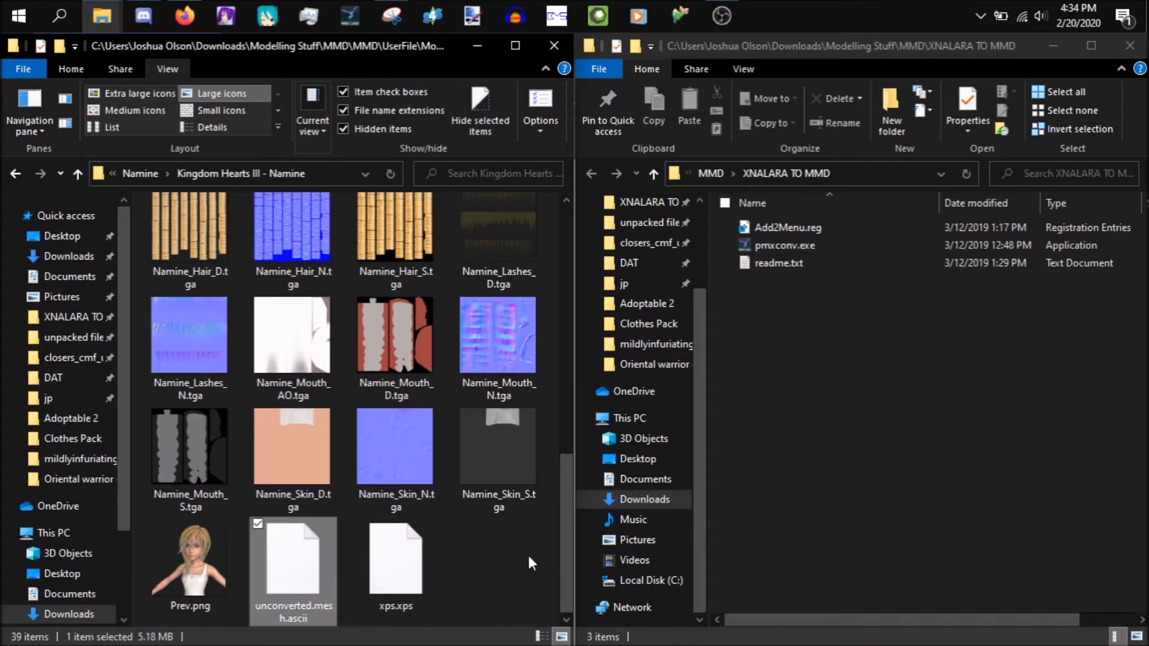
click(393, 569)
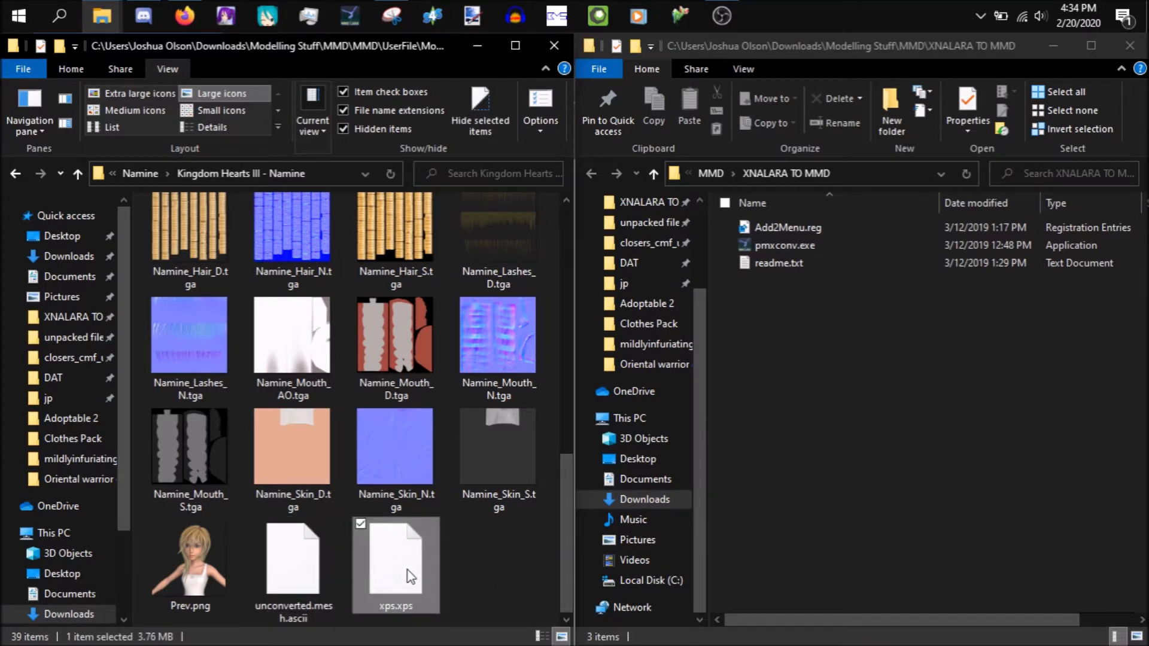
drag(396, 582, 495, 607)
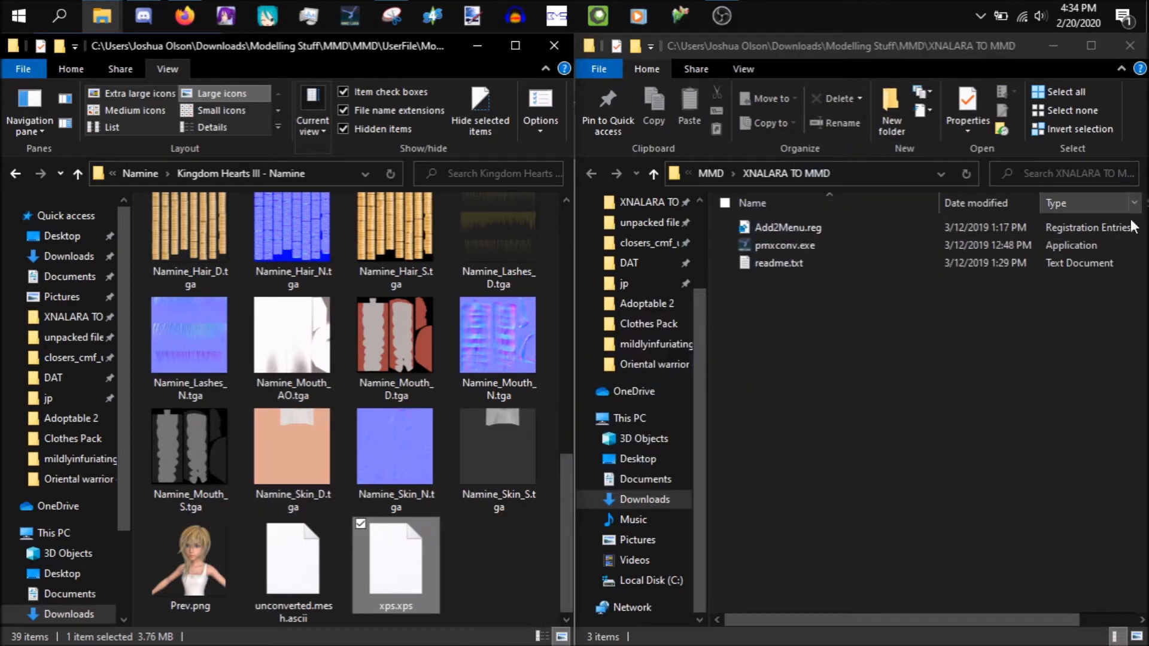
drag(407, 575, 886, 248)
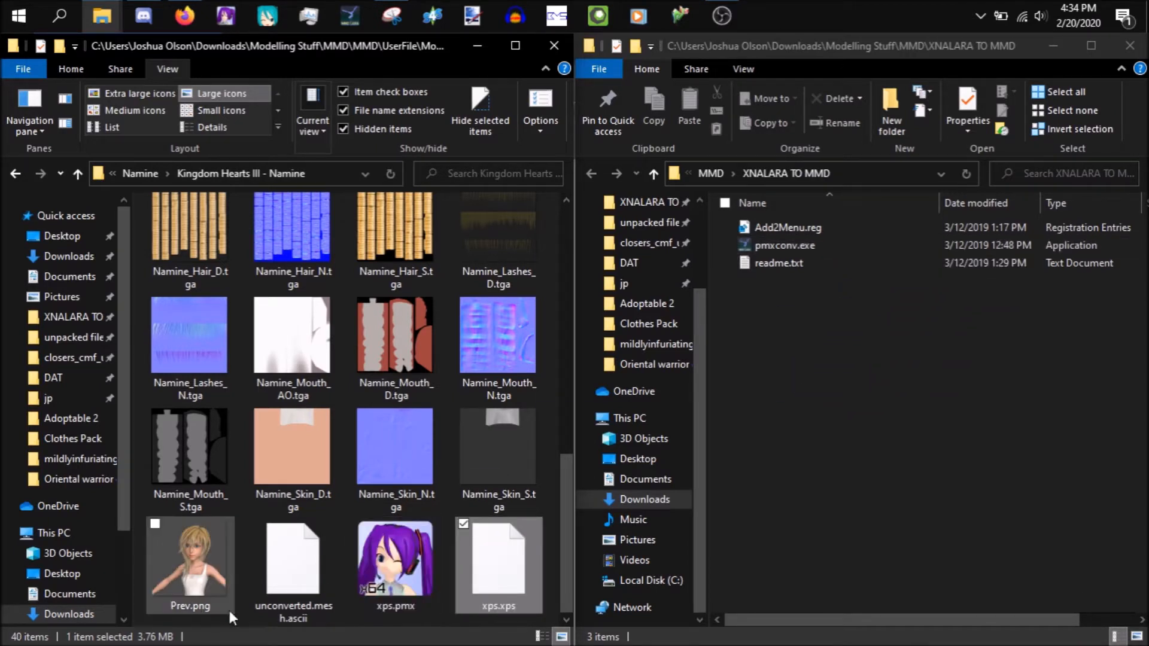
- Open the converted xps.pmx in PMXEditor and maximize the PMXView window
click(377, 548)
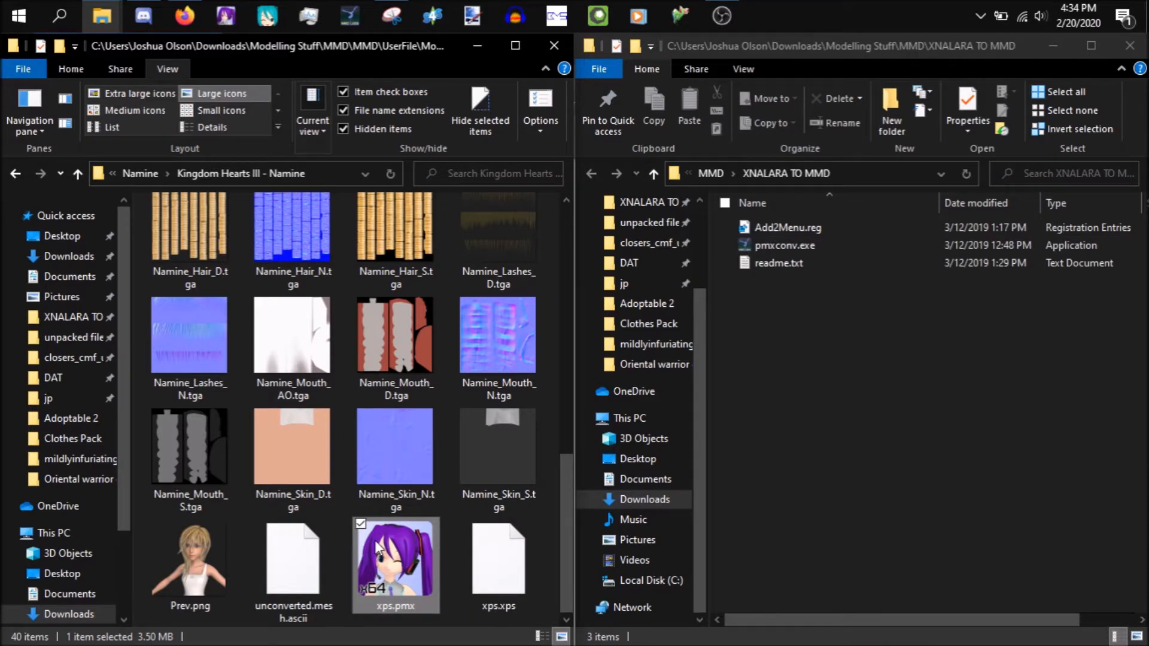
double_click(418, 567)
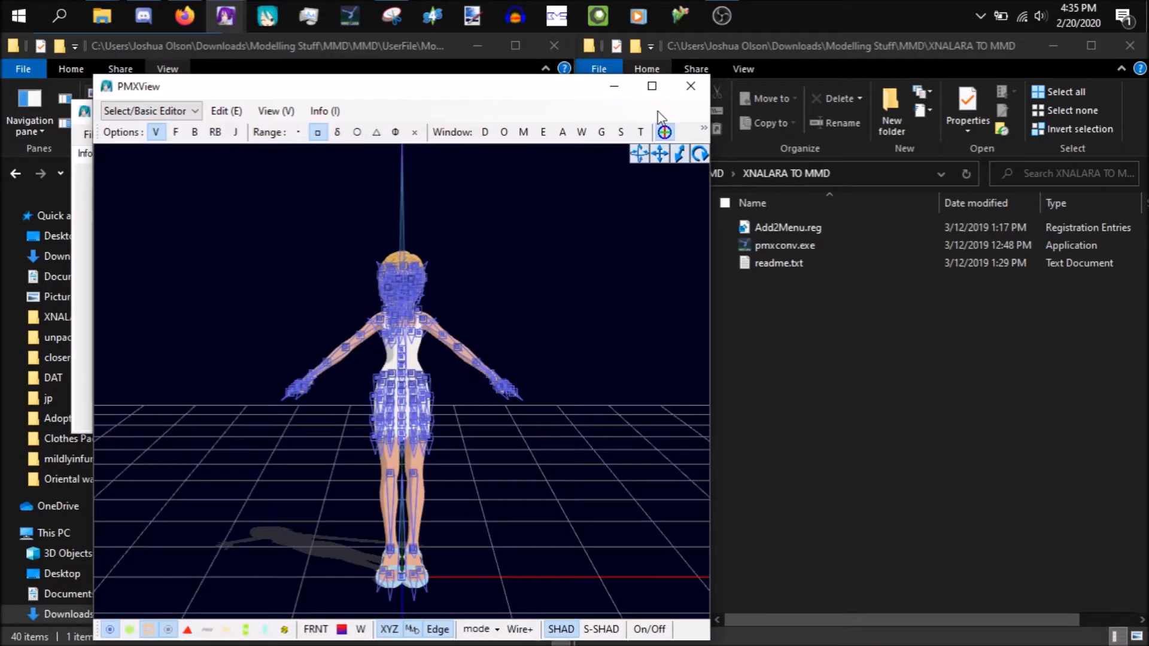
click(652, 86)
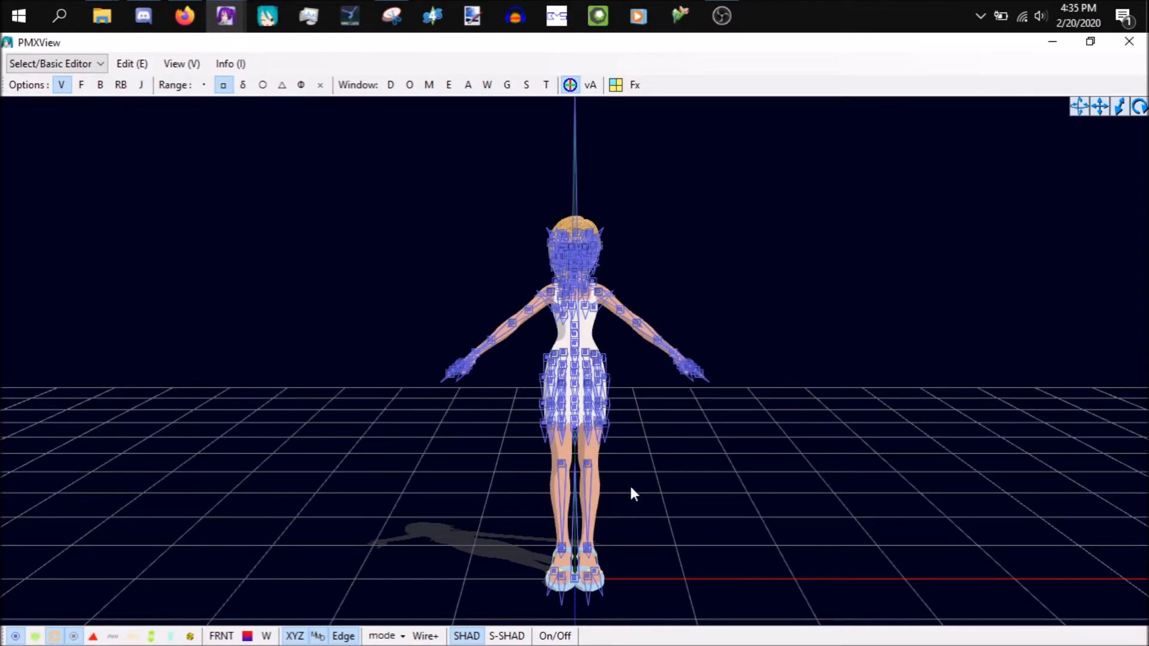
- Select all vertices and bones, scale the whole model up slightly, and raise it toward ground level
scroll(631, 488, up, 4)
drag(631, 488, 720, 484)
mouse_move(606, 487)
right_down()
mouse_move(758, 466)
mouse_move(633, 469)
mouse_move(519, 446)
mouse_move(594, 440)
mouse_move(609, 456)
mouse_move(594, 464)
right_up()
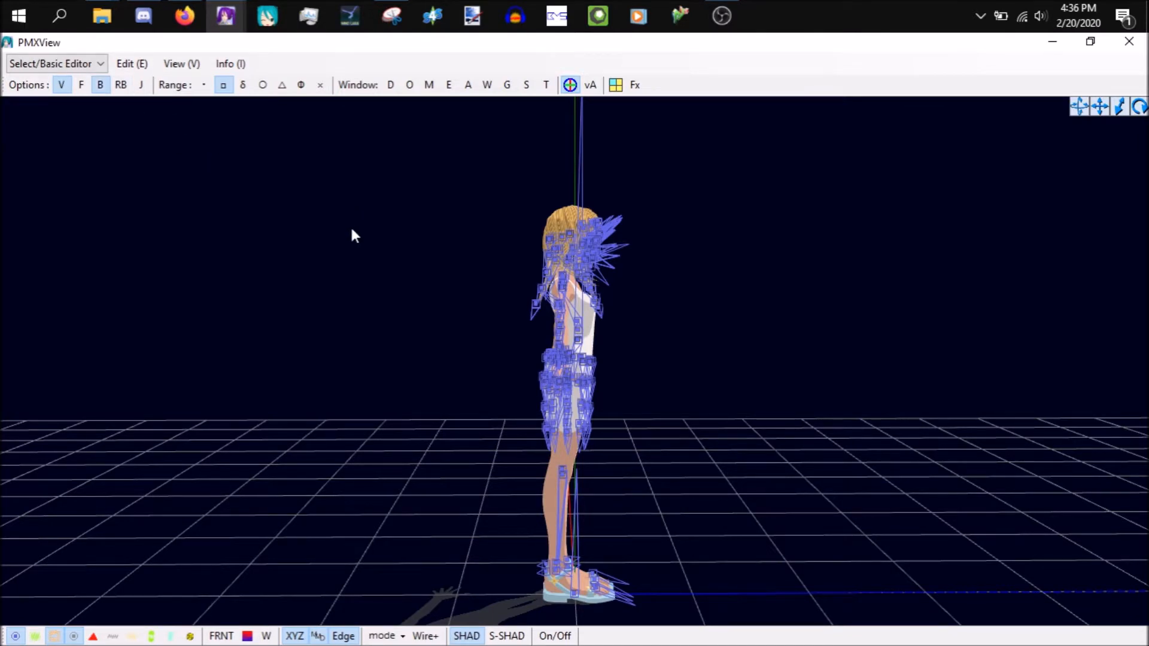
key(ctrl+a)
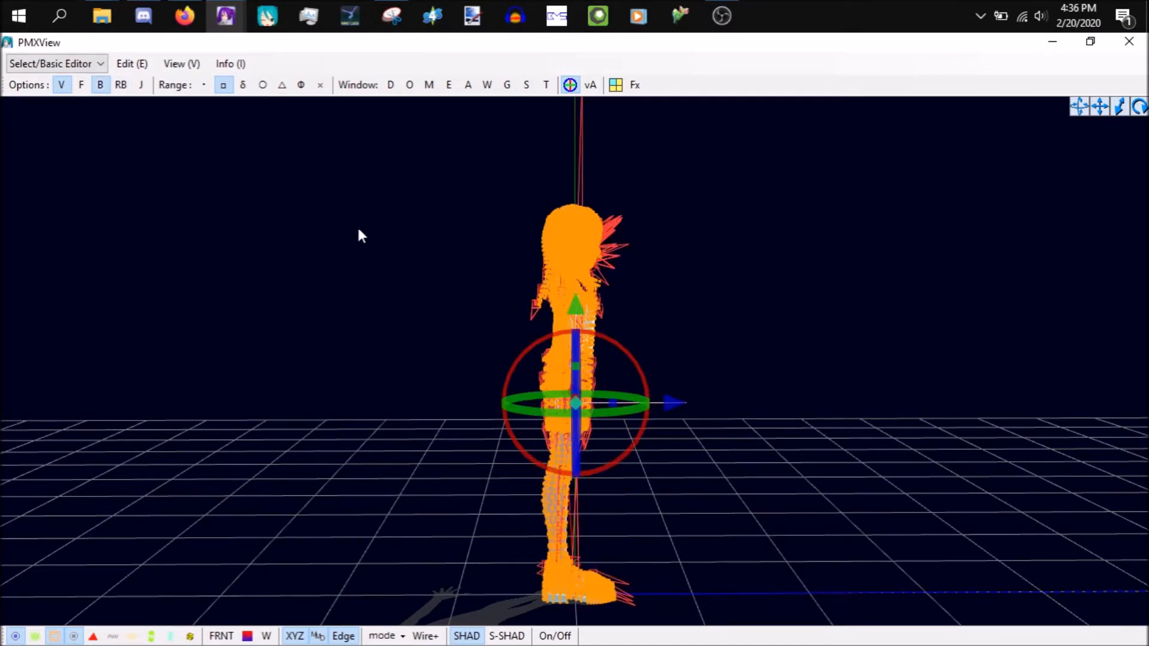
right_click(577, 405)
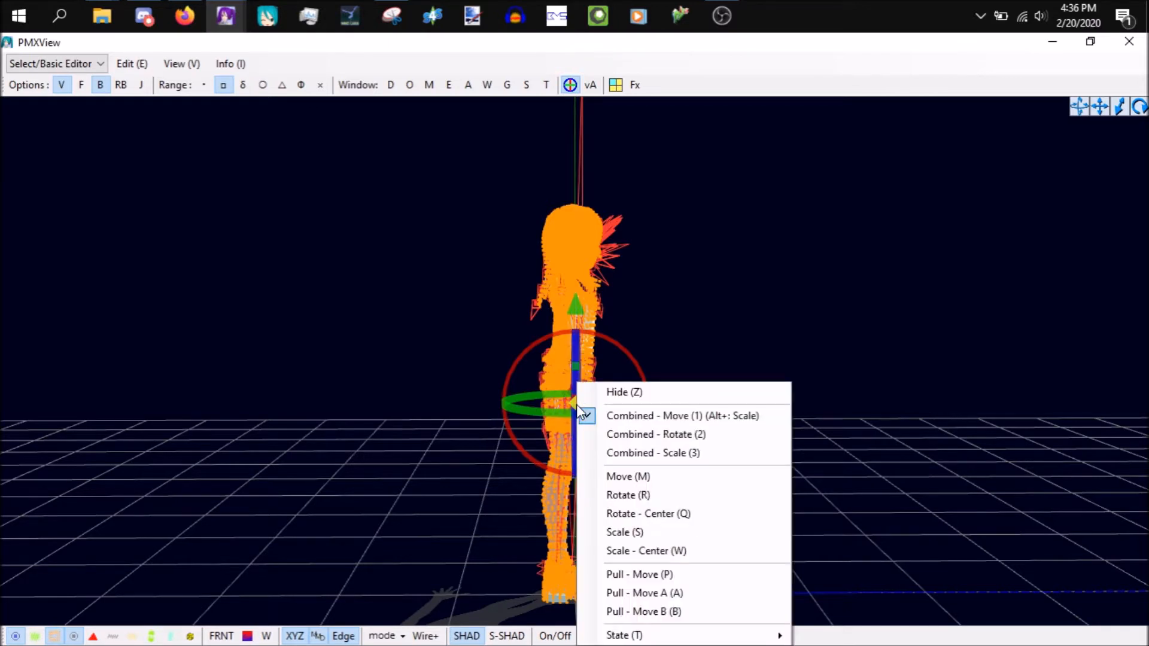
click(634, 454)
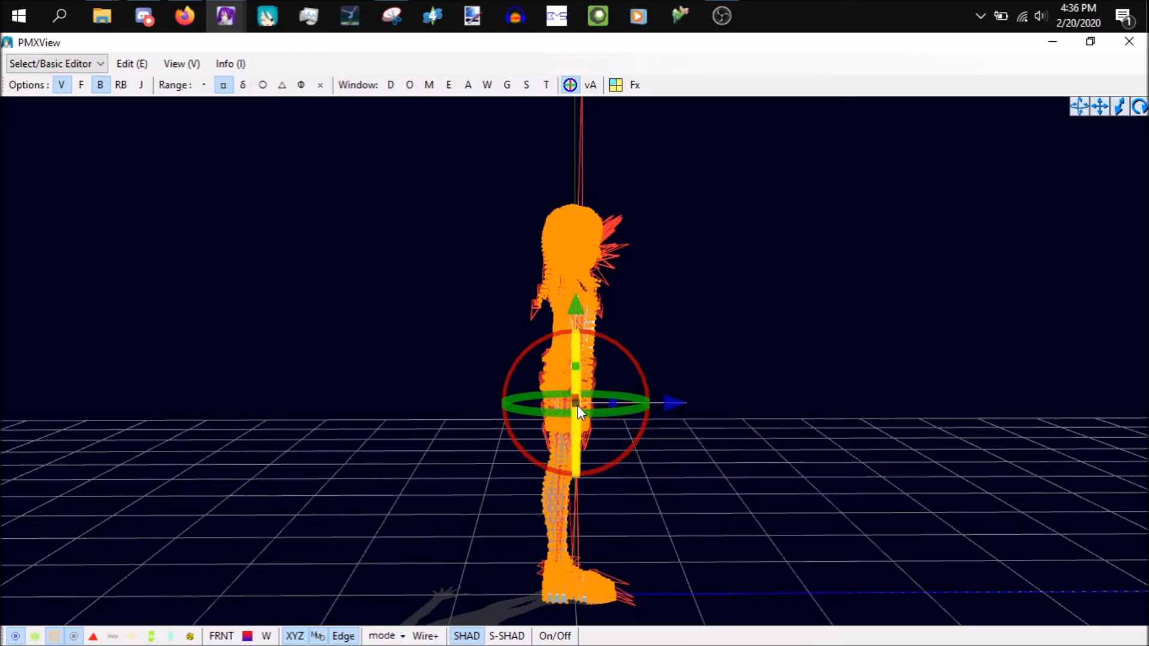
drag(575, 405, 576, 395)
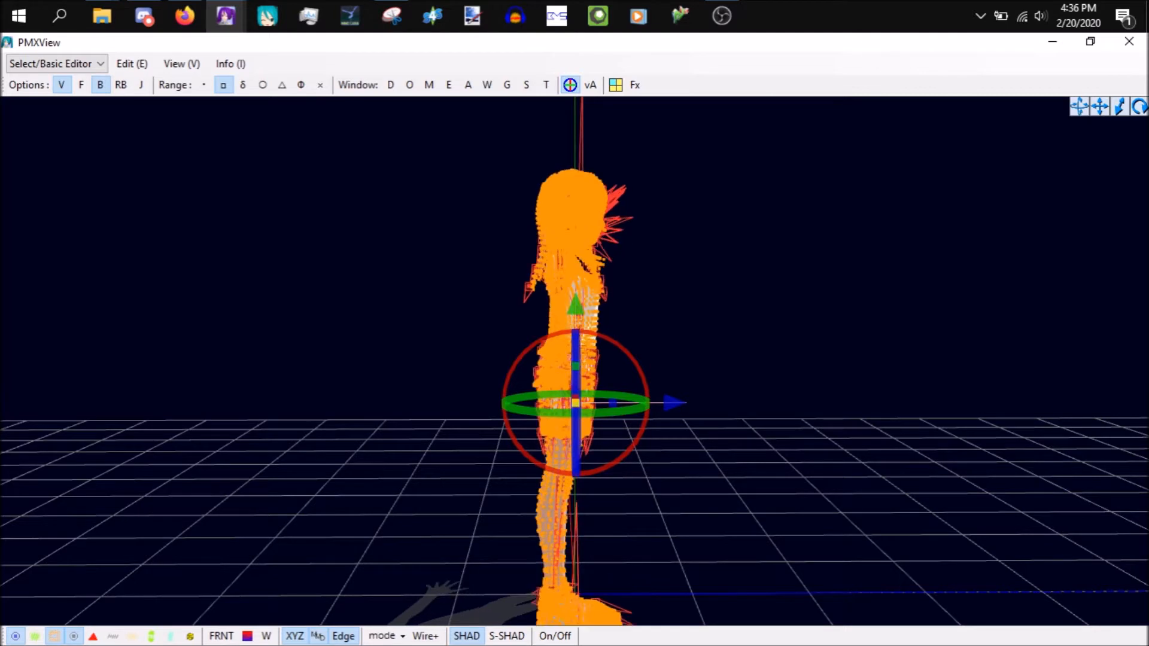
drag(576, 311, 568, 279)
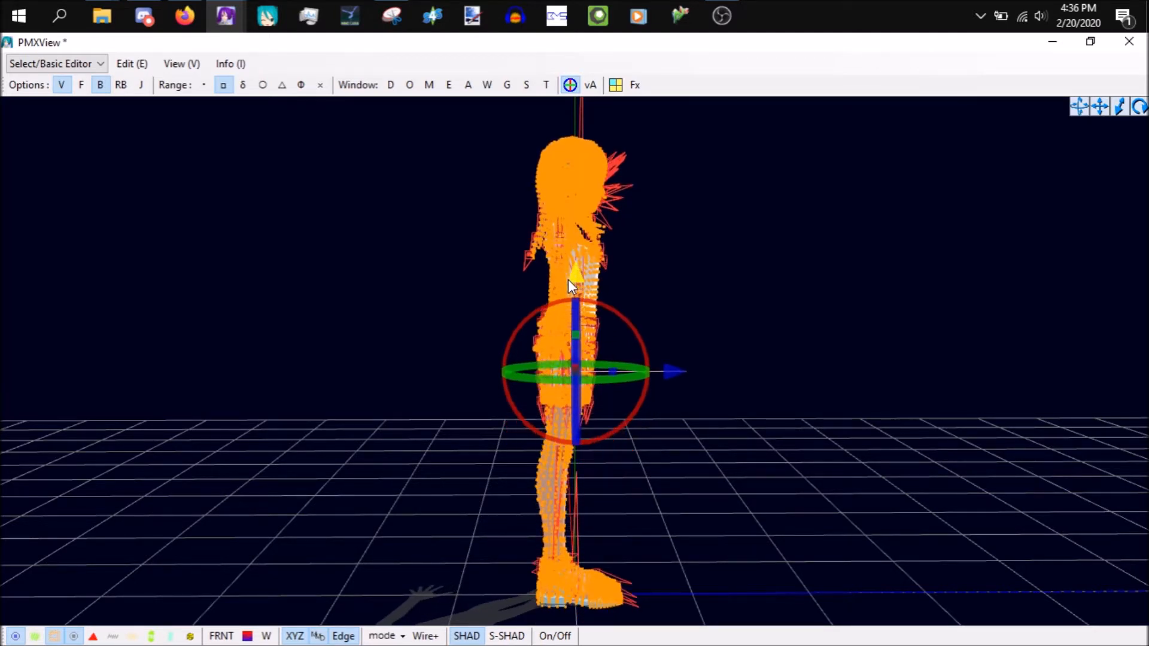
- Refine the whole model's scale and height, checking that the soles of its feet meet the ground grid
click(893, 465)
right_drag(871, 450, 818, 464)
key(ctrl+a)
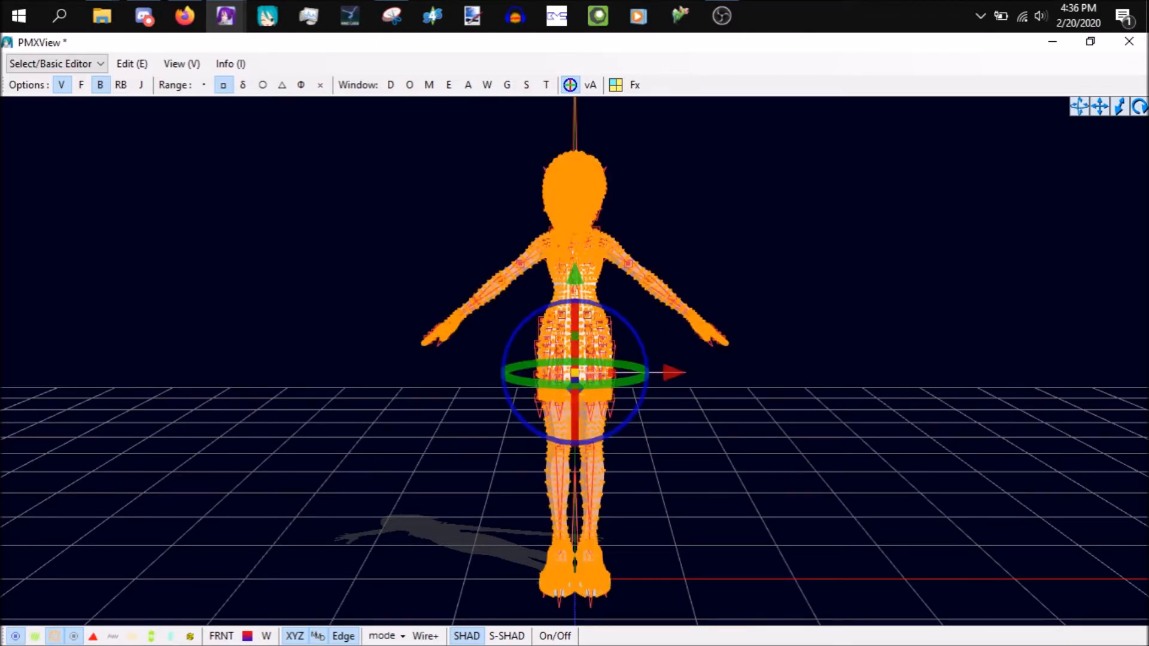
drag(577, 373, 578, 374)
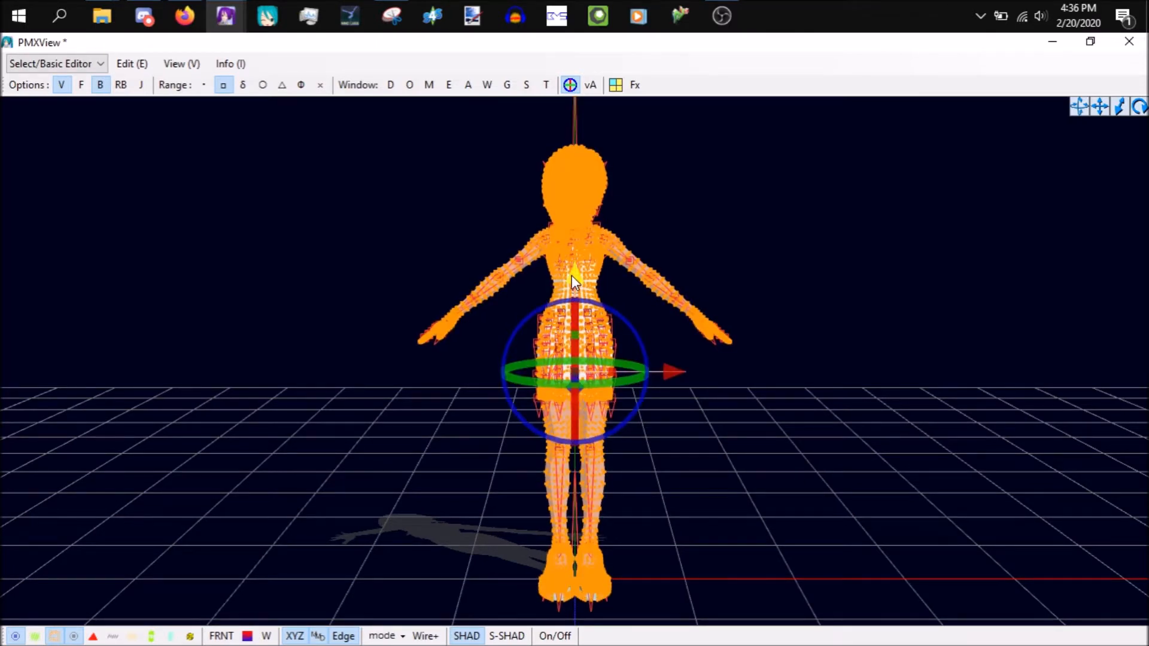
click(788, 495)
mouse_move(785, 486)
right_down()
mouse_move(759, 470)
mouse_move(777, 469)
right_up()
key(ctrl+a)
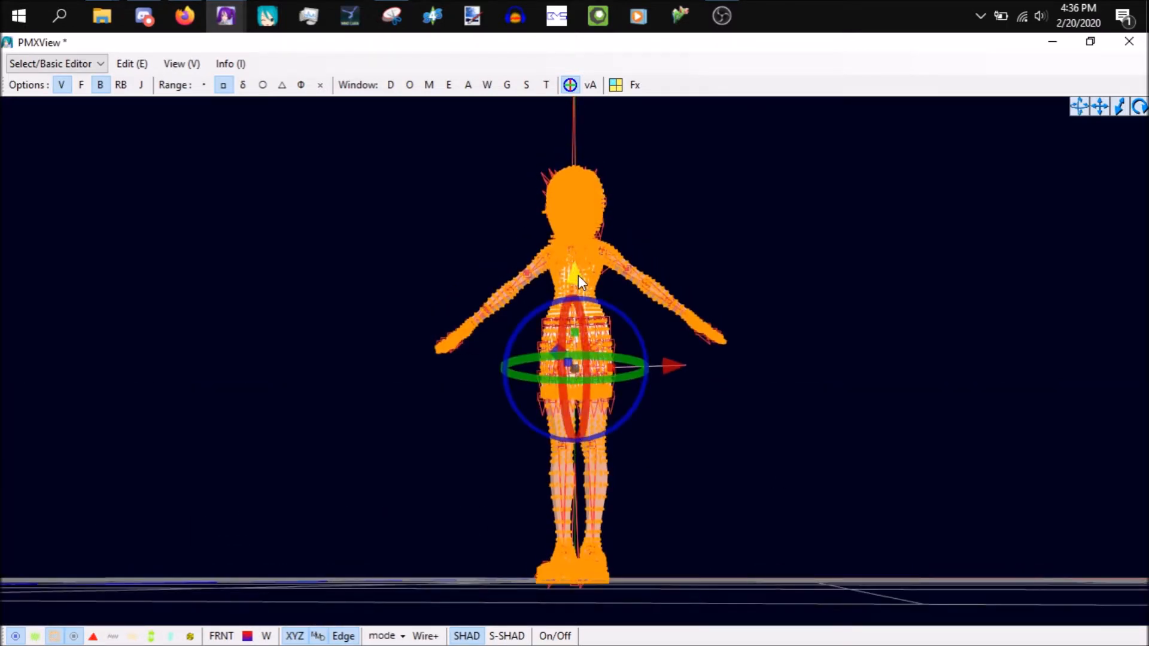
click(744, 472)
right_drag(743, 469, 755, 492)
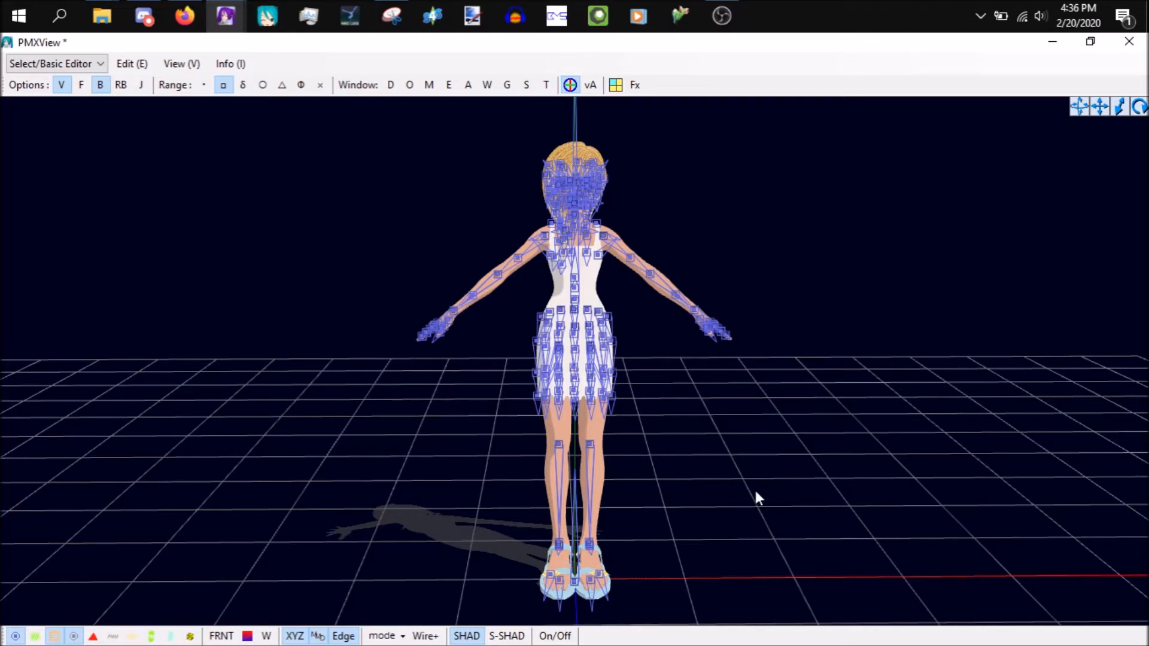
- Examine the model's mesh in wireframe and the bone layout around the dress and upper legs
scroll(755, 493, up, 5)
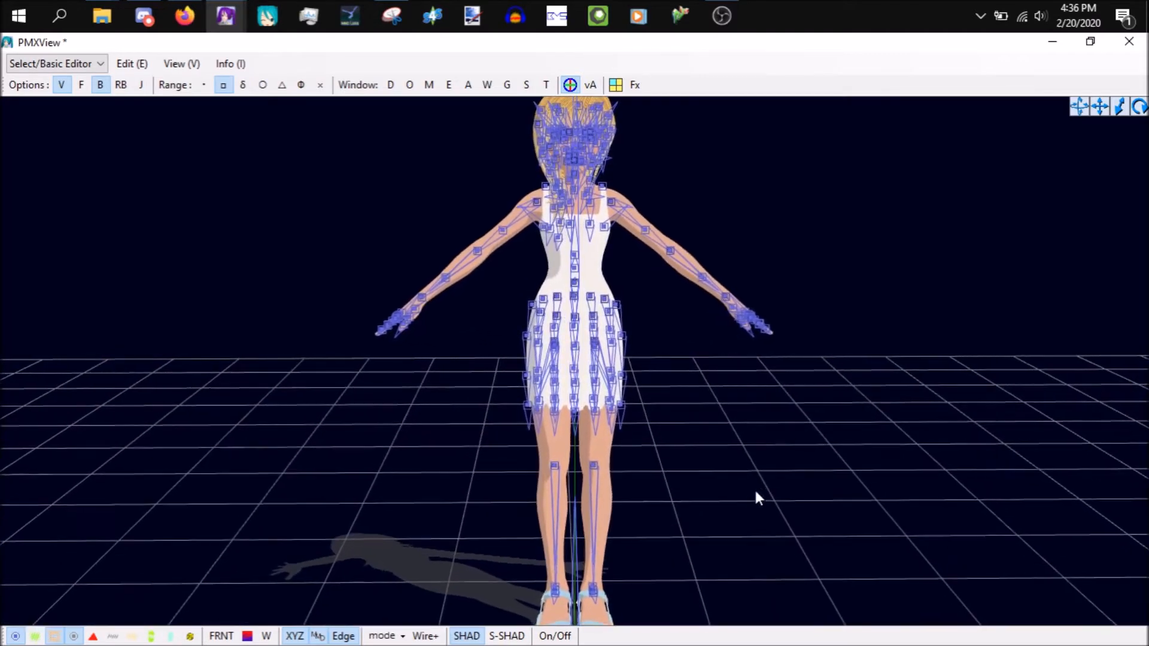
scroll(755, 493, up, 5)
right_drag(755, 492, 795, 483)
key(w)
scroll(795, 483, down, 4)
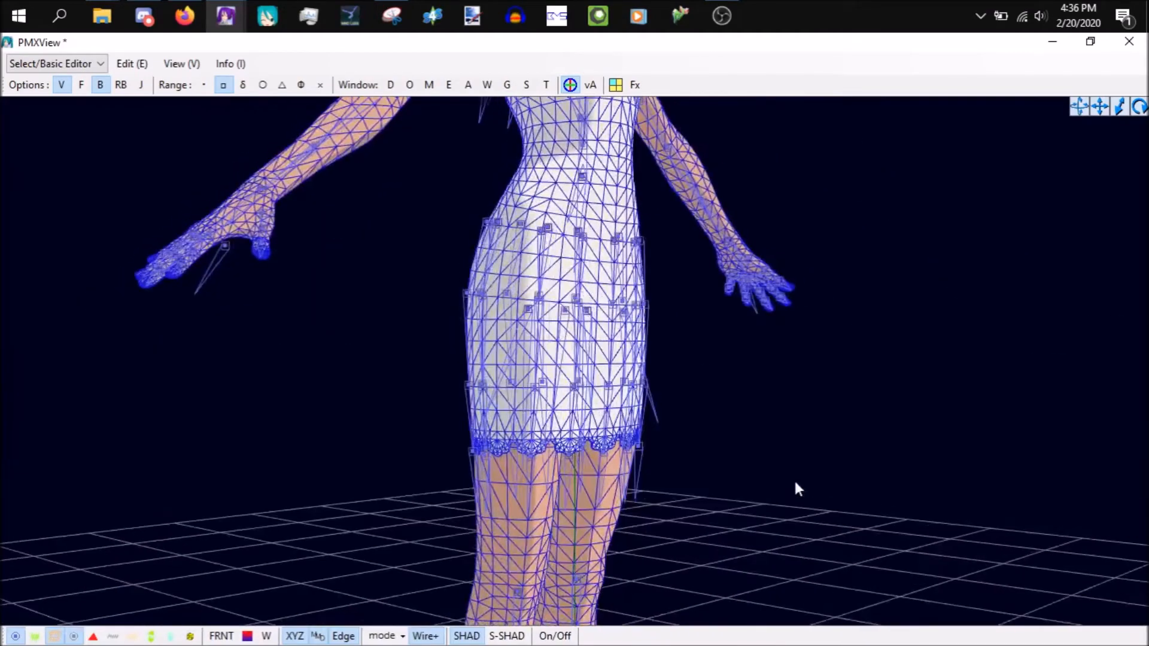
scroll(795, 484, down, 5)
right_drag(787, 480, 759, 484)
scroll(759, 484, up, 3)
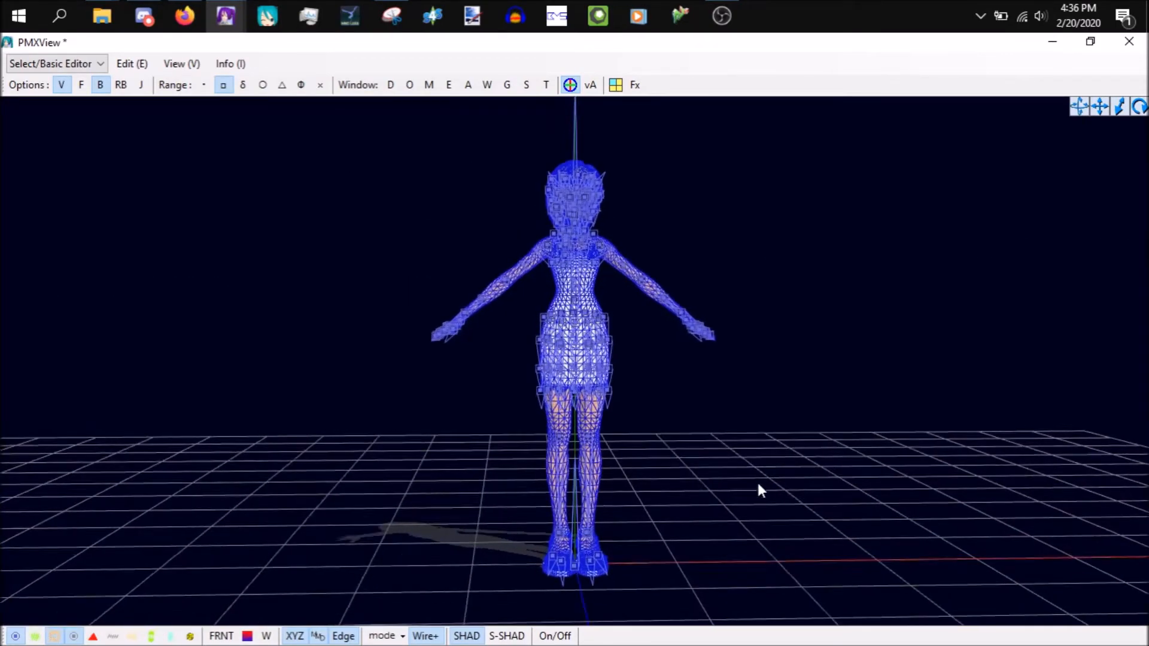
scroll(757, 486, up, 8)
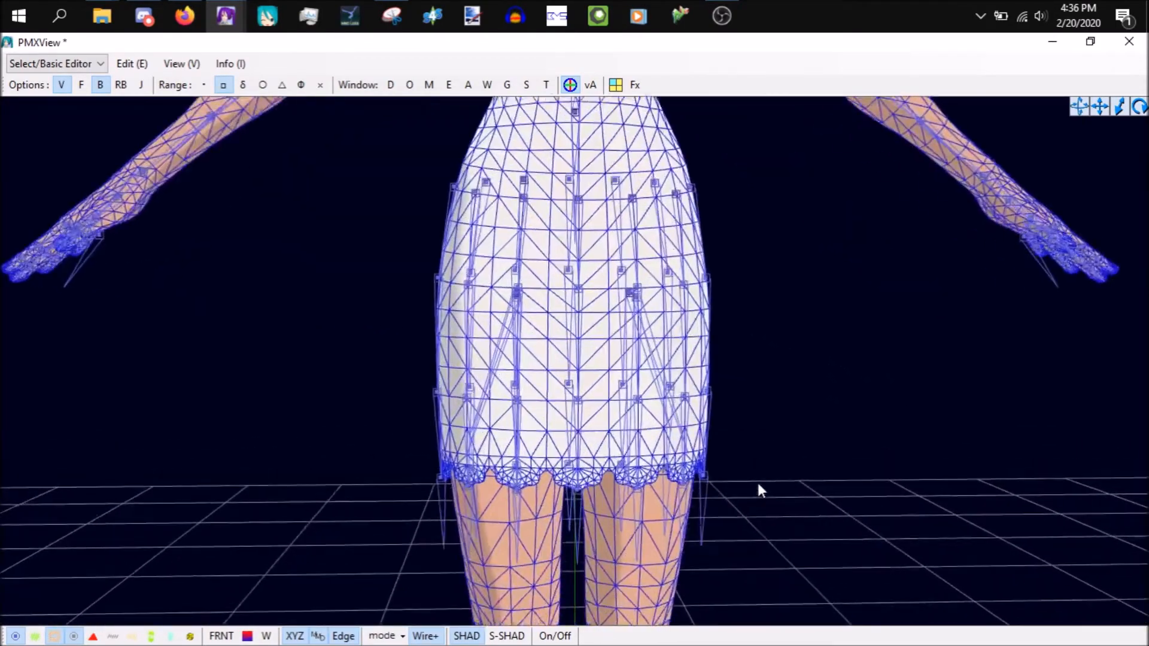
right_drag(757, 480, 731, 490)
- Turn off the vertex display and select the cluster of bones at the top of the model's left thigh
click(61, 85)
right_drag(533, 271, 546, 277)
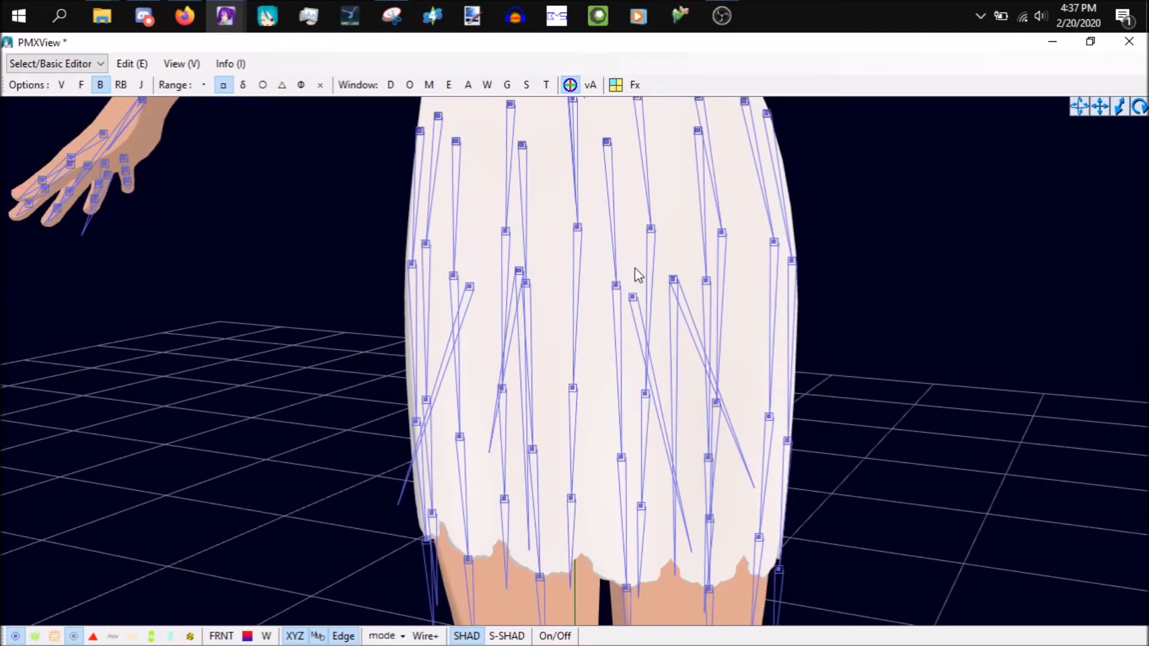
drag(631, 273, 687, 315)
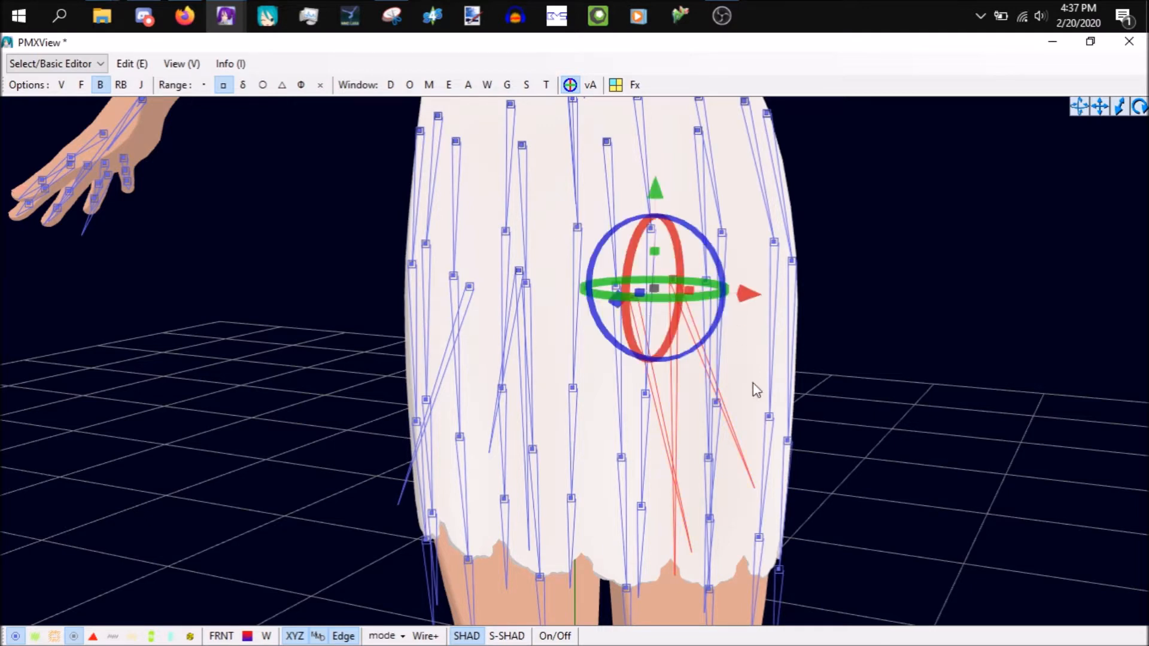
- Switch to the PMXEditor window and show the selected left thigh bones in its bone list
mouse_move(223, 21)
click(134, 101)
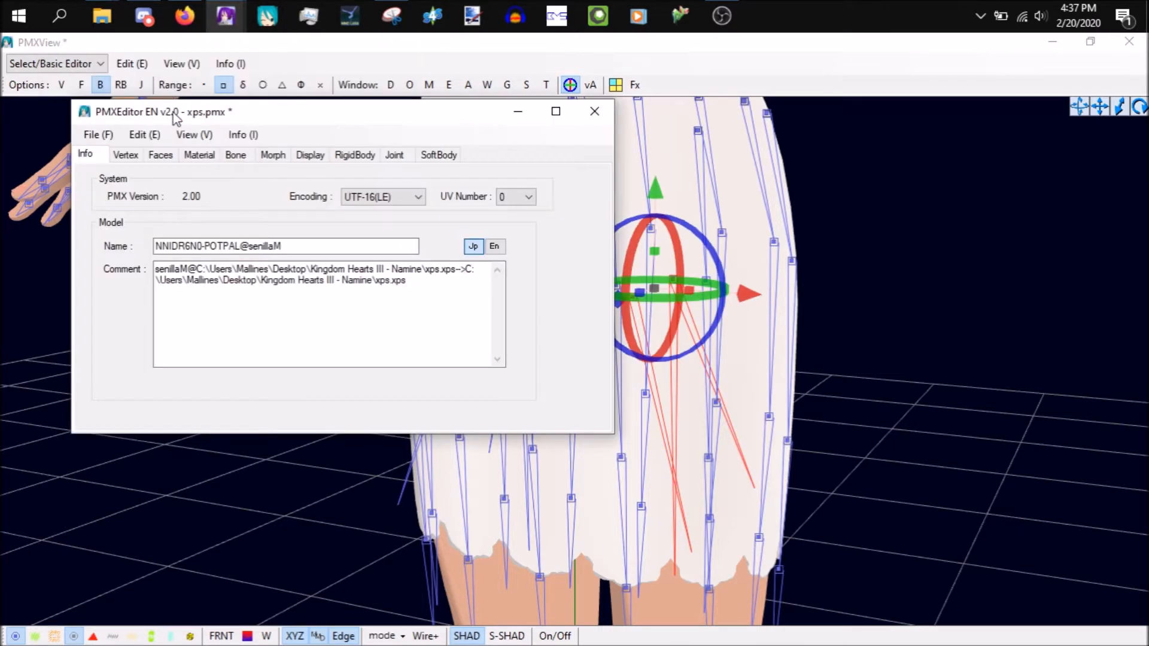
click(235, 155)
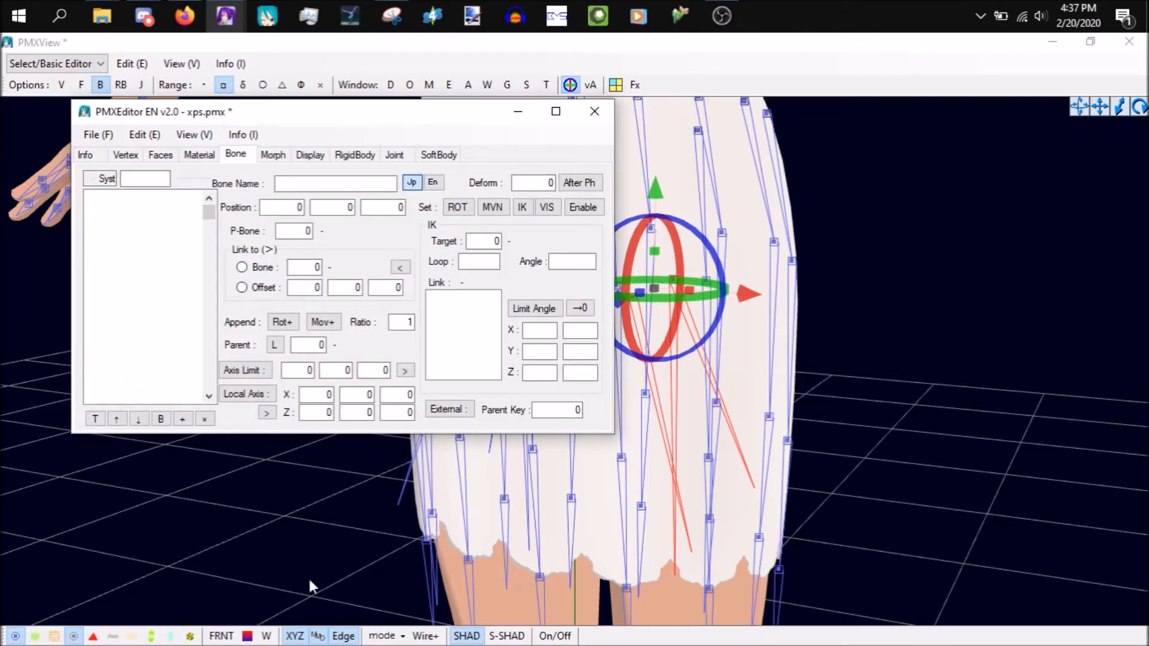
click(231, 22)
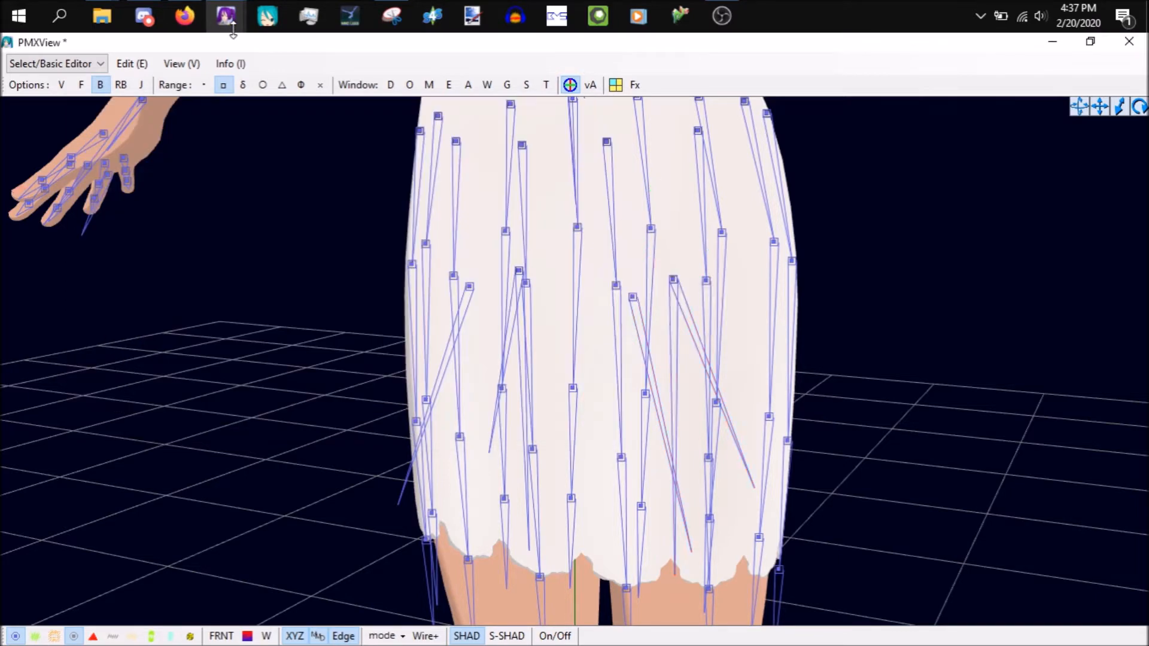
mouse_move(233, 16)
click(147, 134)
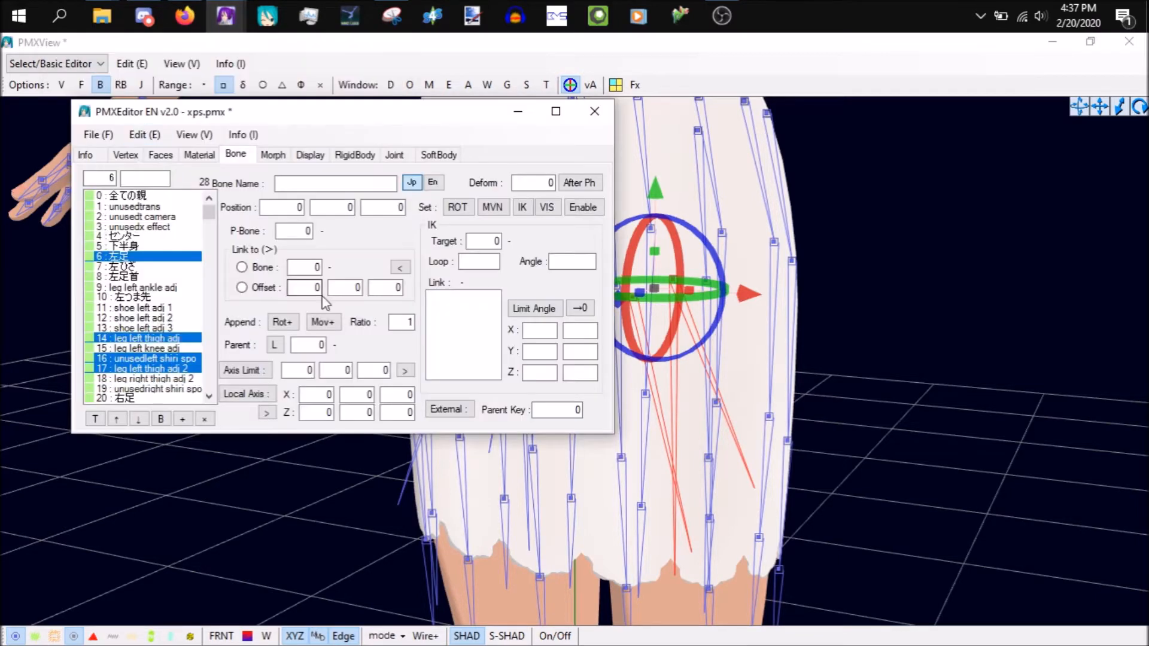
- Give the selected bones leg left thigh adj, unusedleft shiri spo and leg left thigh adj 2 the name 左足
ctrl+click(169, 257)
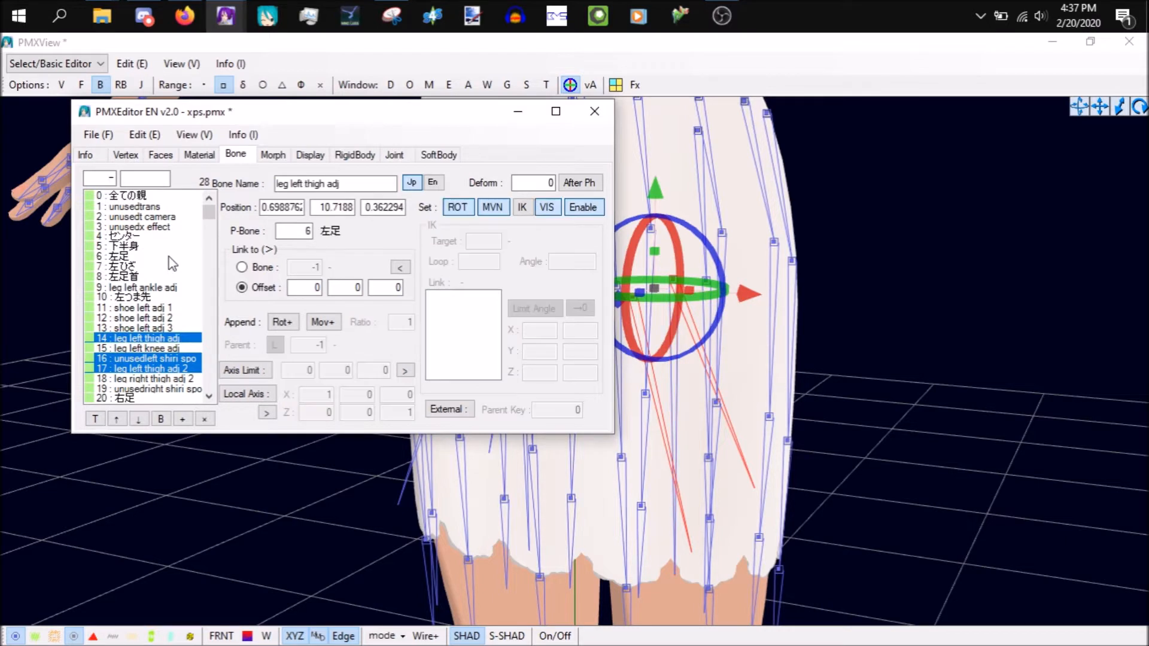
ctrl+click(169, 257)
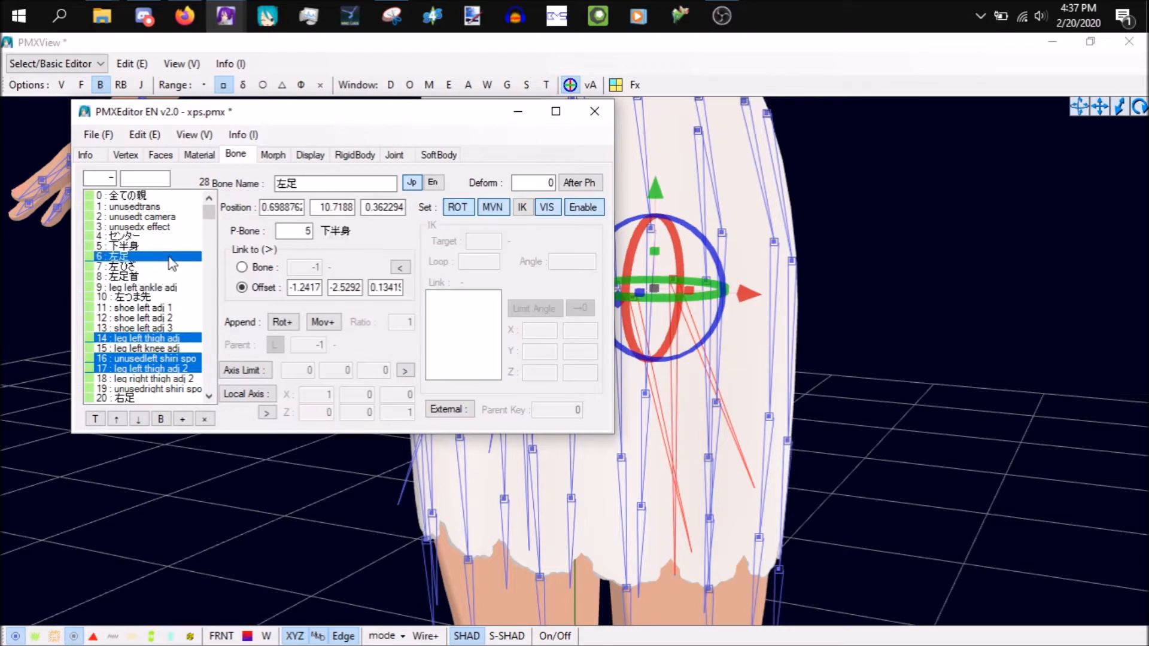
double_click(315, 188)
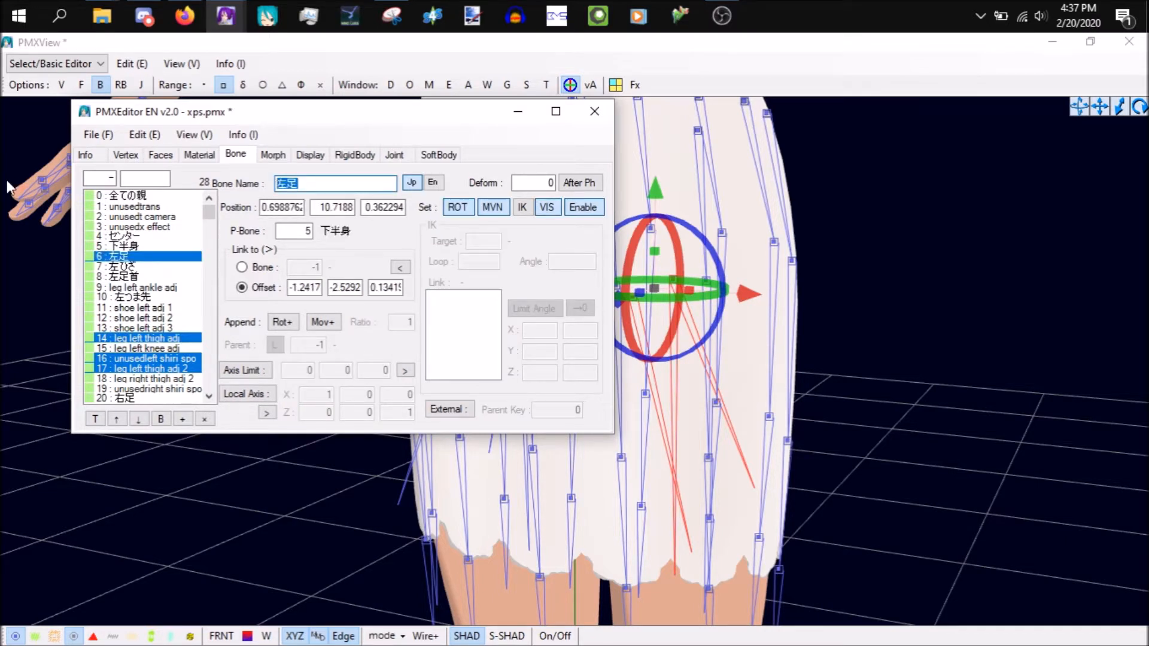
key(Return)
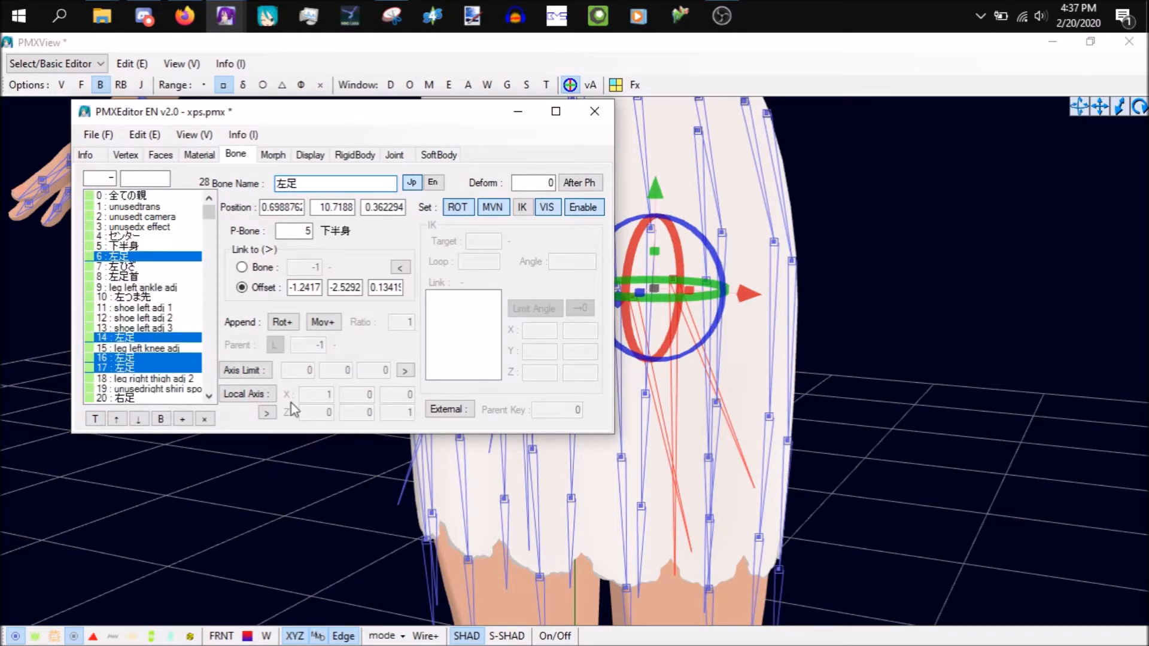
- Set the editor window to stay always on top of the model view
click(193, 139)
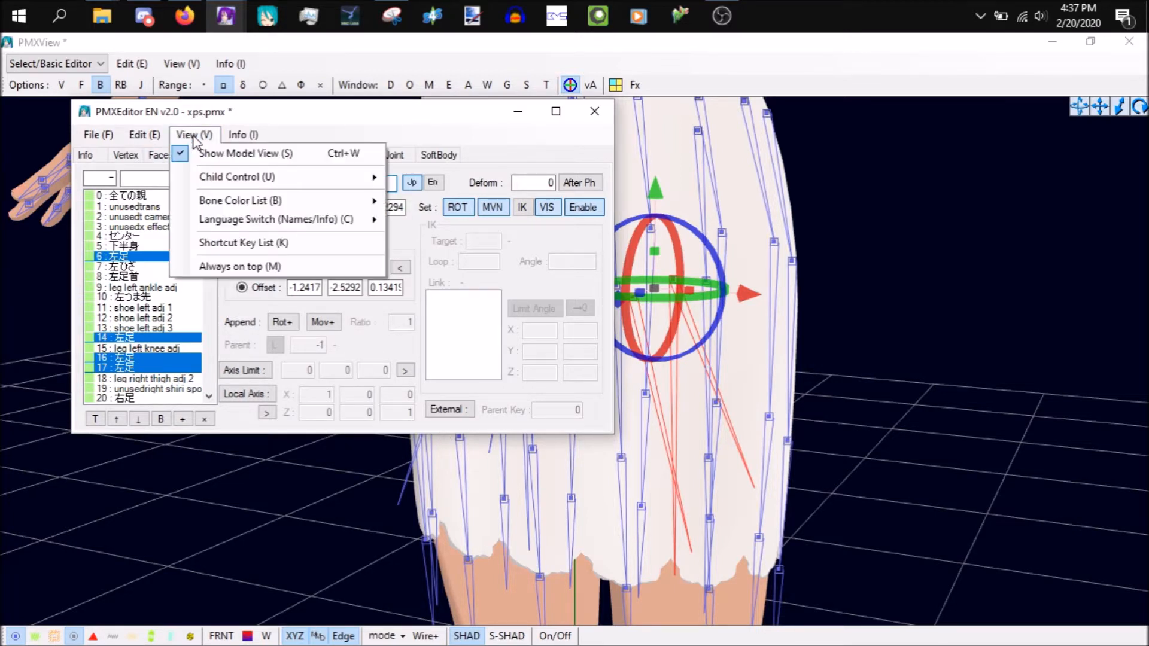
click(239, 267)
click(345, 477)
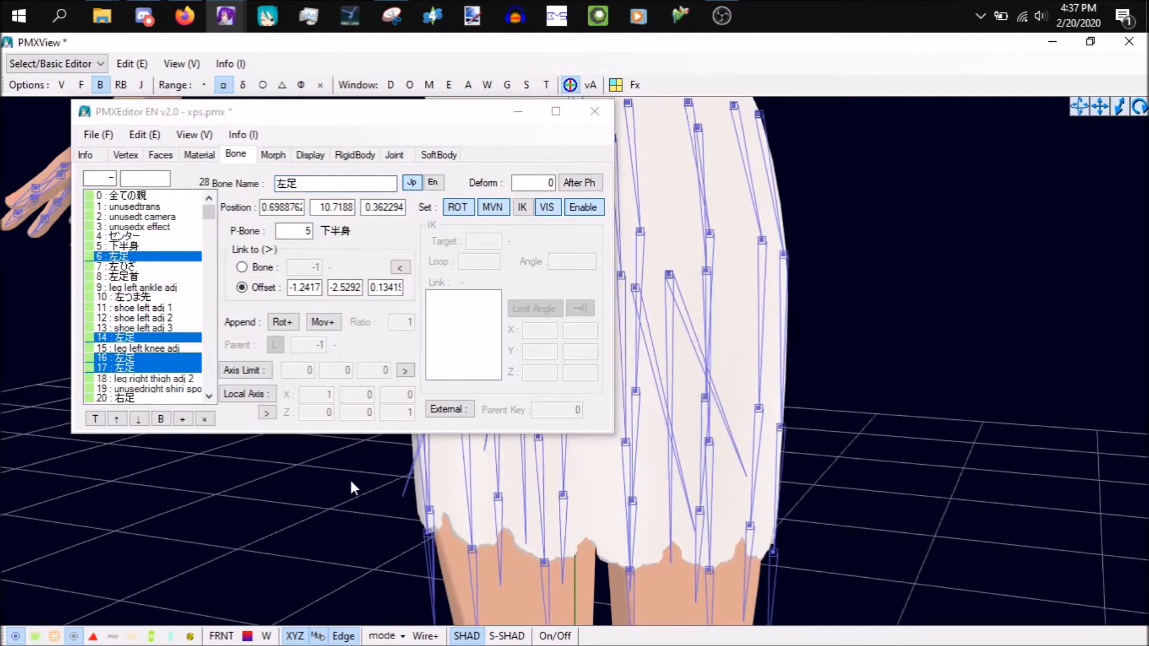
- Select the bones at the top of the right thigh and move 右足 up two places in the bone list, above them
scroll(347, 477, up, 2)
drag(1107, 112, 944, 179)
drag(684, 270, 733, 312)
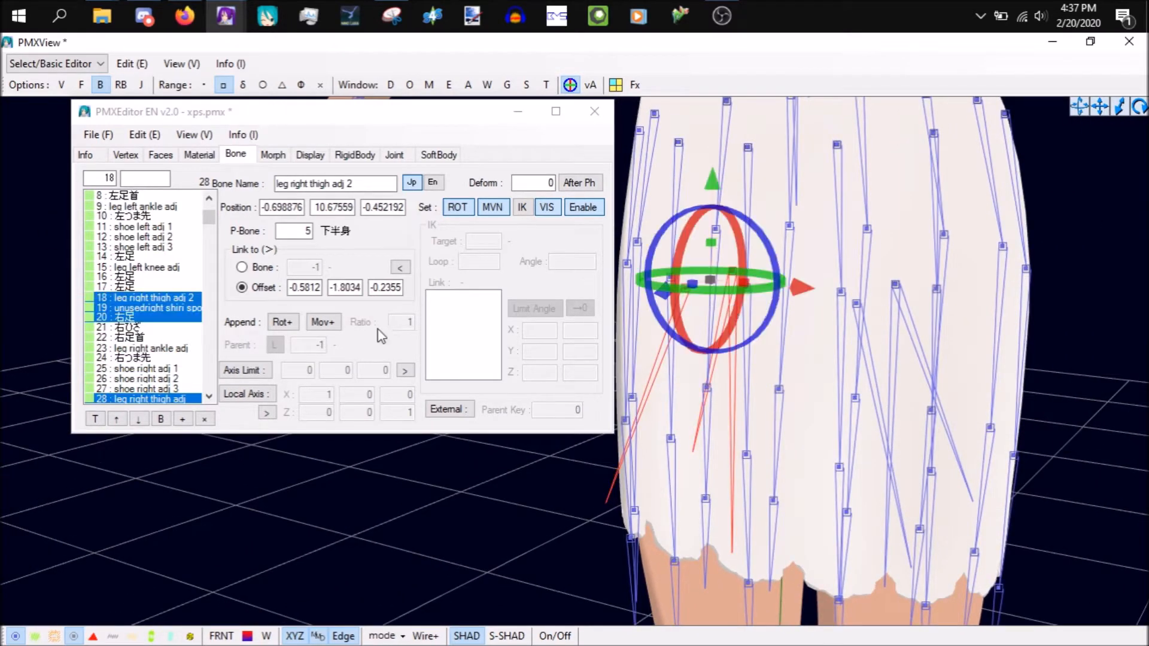
click(167, 320)
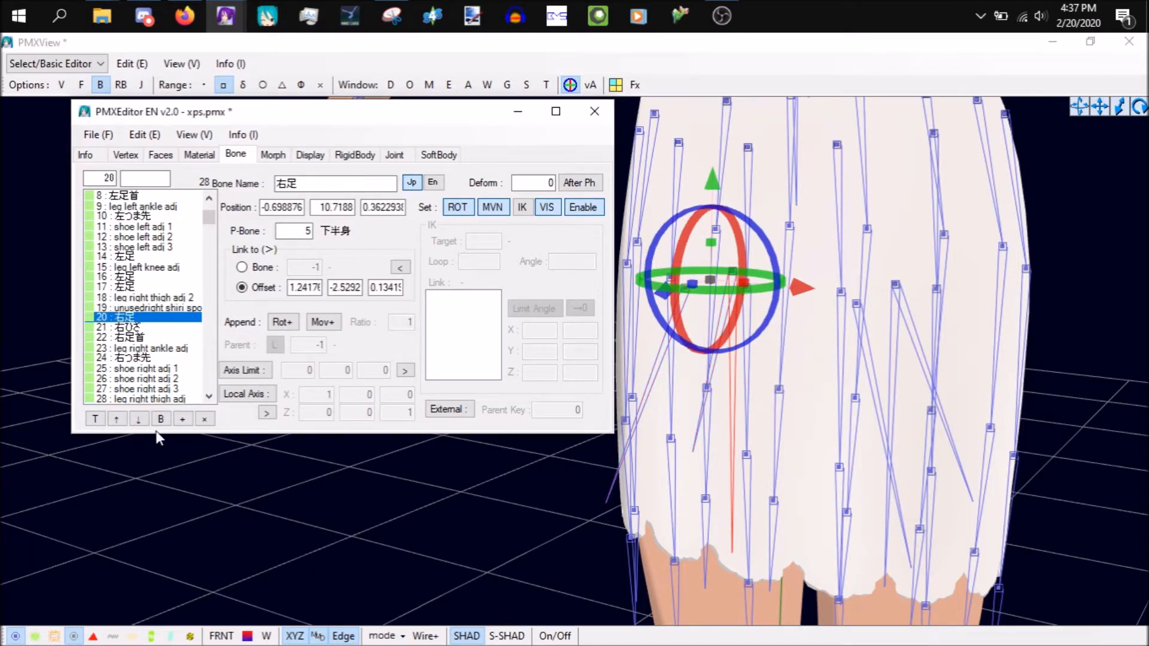
click(117, 420)
click(117, 420)
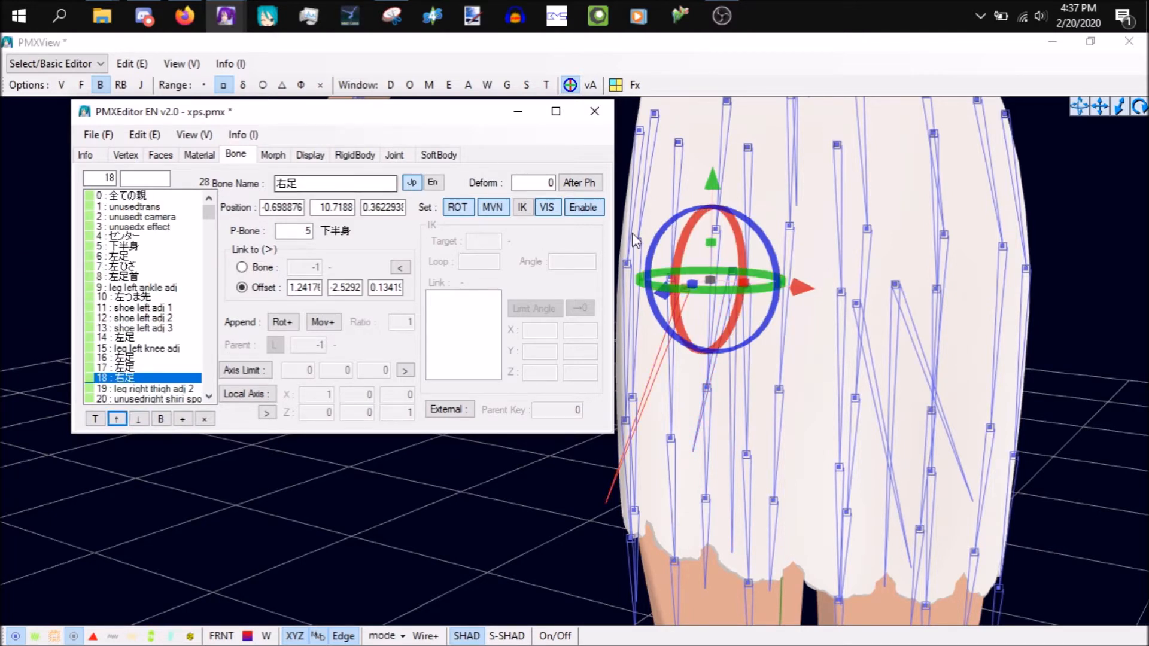
- Reselect the right thigh bone cluster and give all its bones the name 右足
click(694, 268)
drag(686, 266, 740, 321)
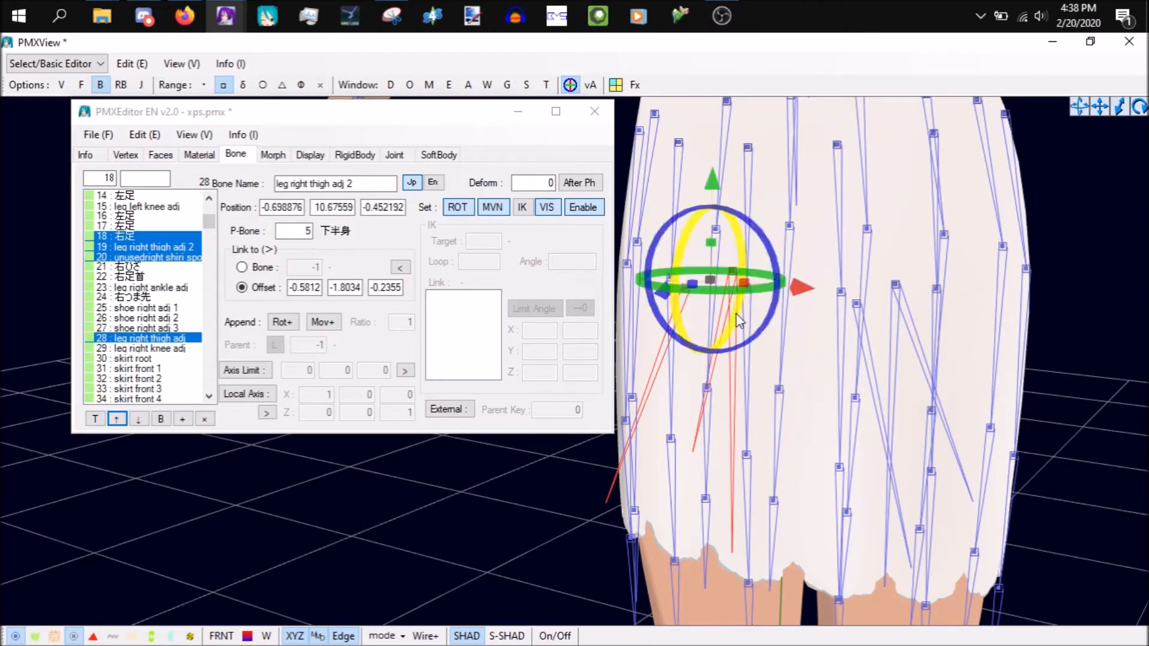
click(133, 239)
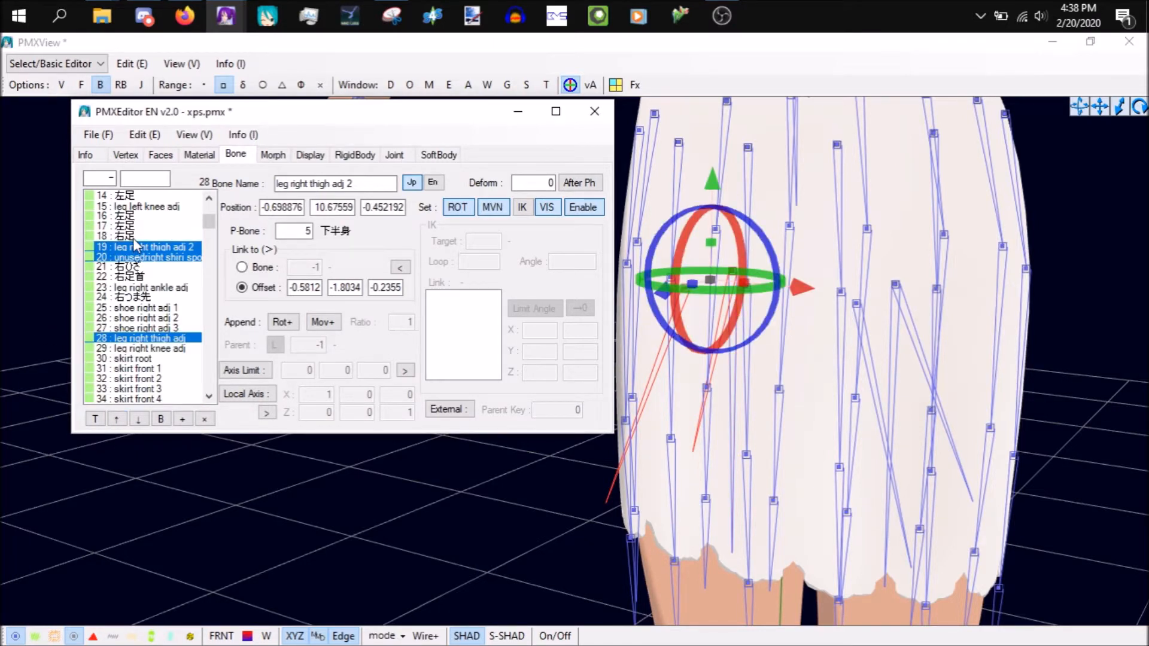
drag(343, 181, 36, 218)
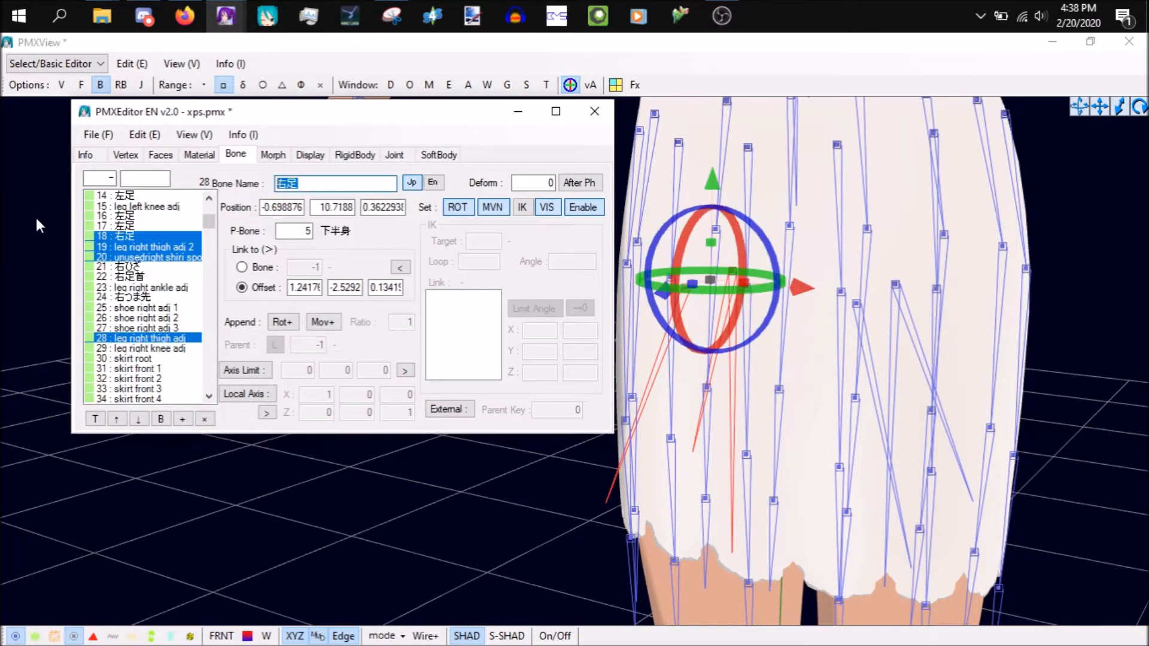
key(ctrl+c)
key(ctrl+v)
- Merge the thigh bones that share the same name
click(145, 135)
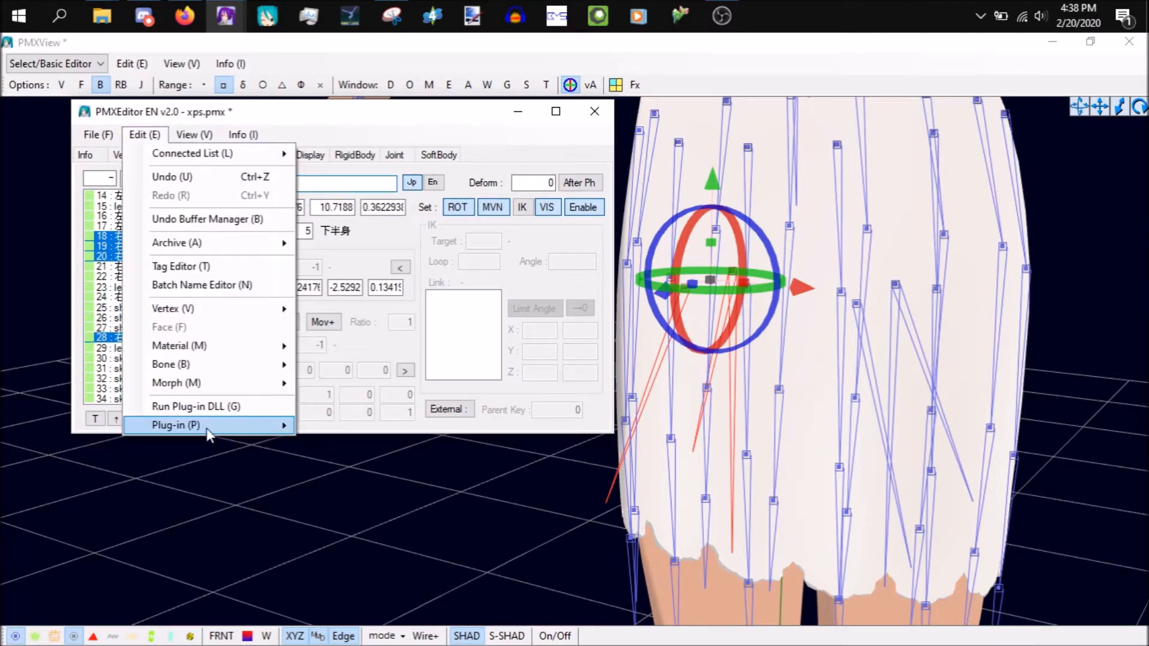
mouse_move(228, 375)
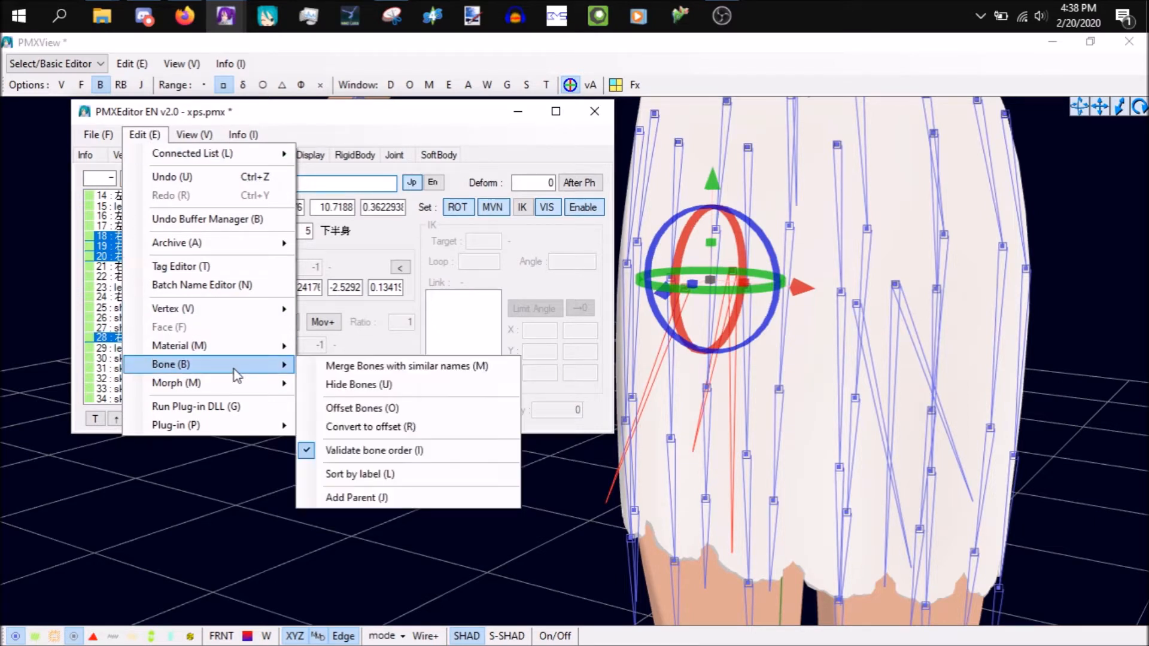
click(350, 370)
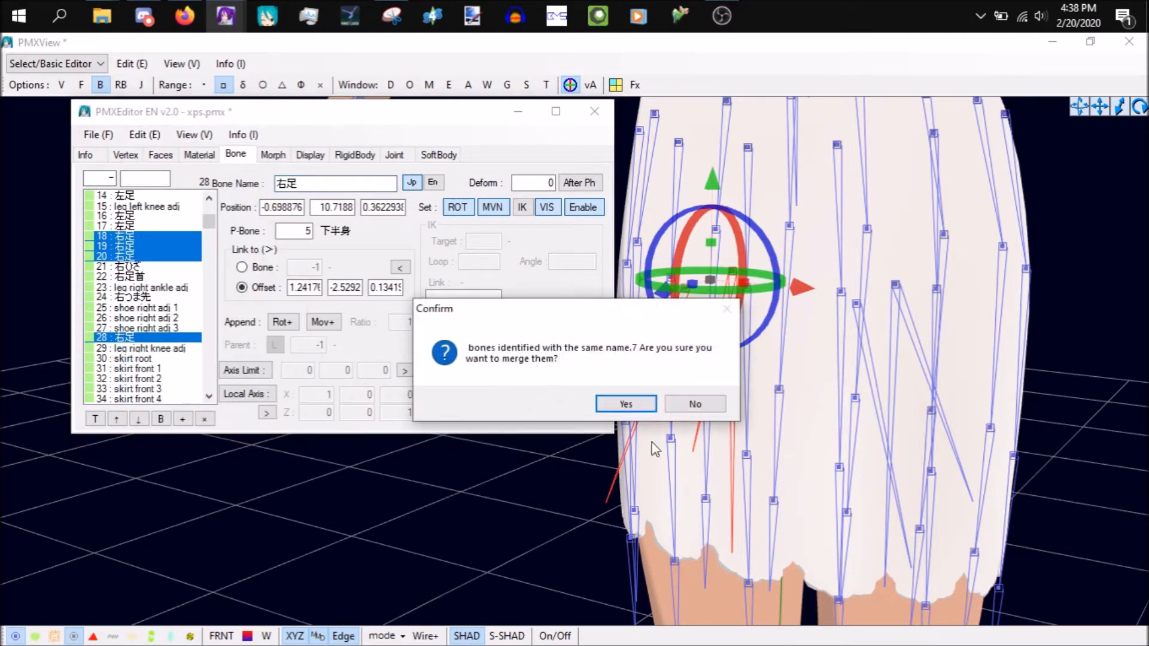
click(622, 405)
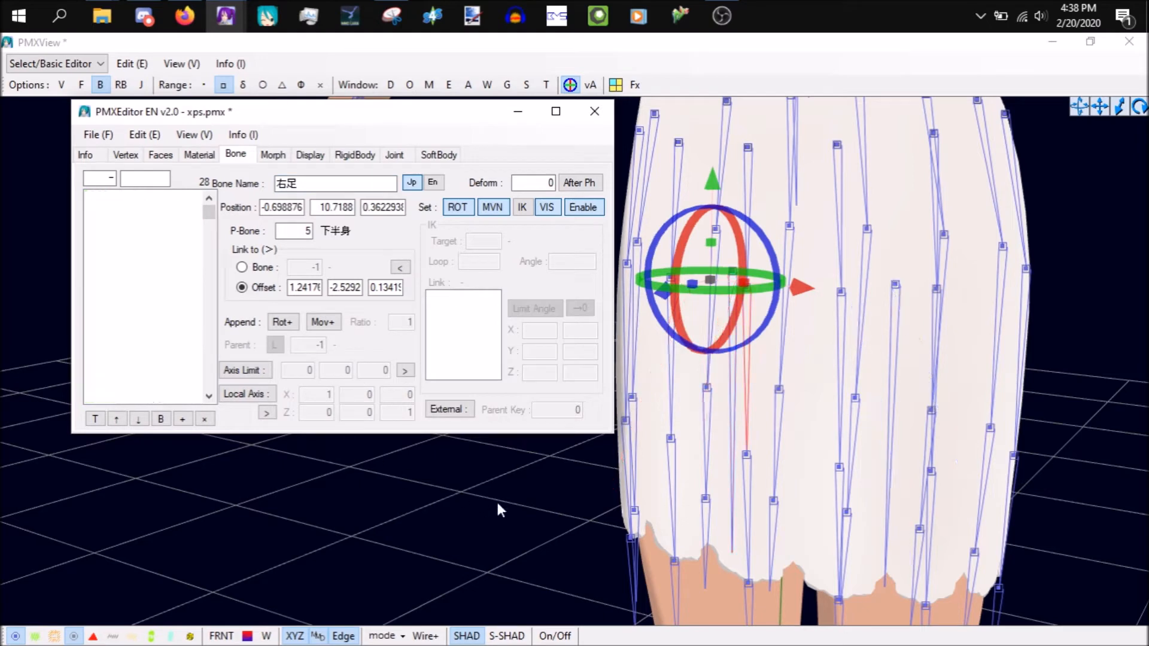
- Select both bones at the right knee and rename leg right knee adj to 右ひざ
right_drag(489, 502, 518, 501)
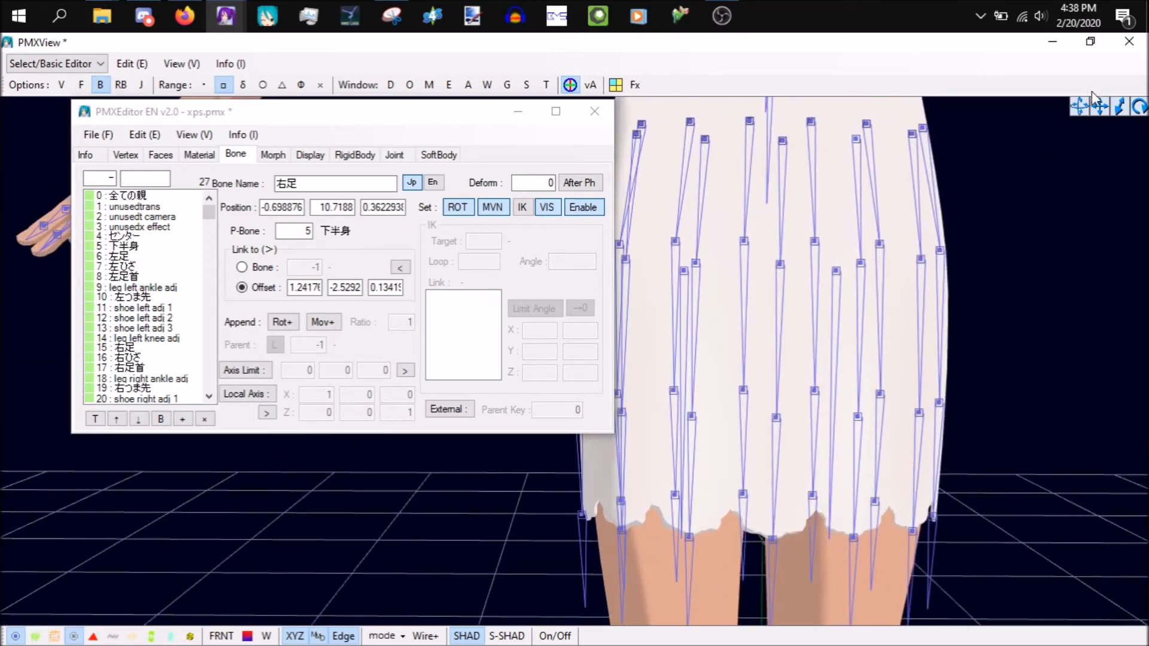
drag(1101, 112, 1103, 2)
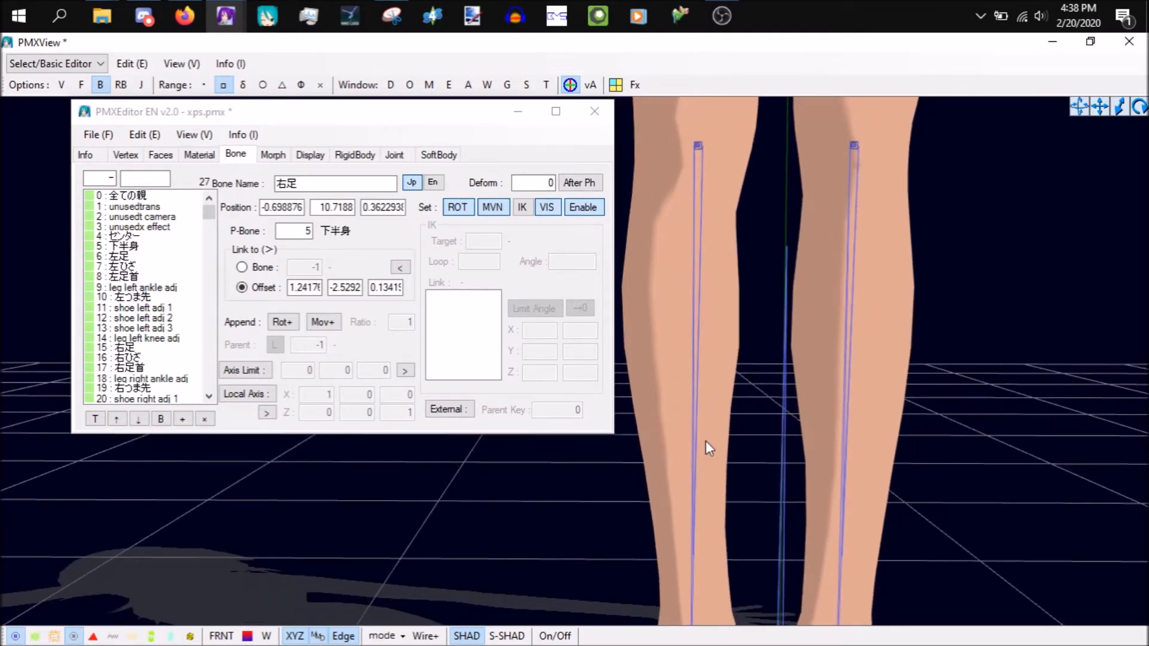
scroll(706, 442, down, 3)
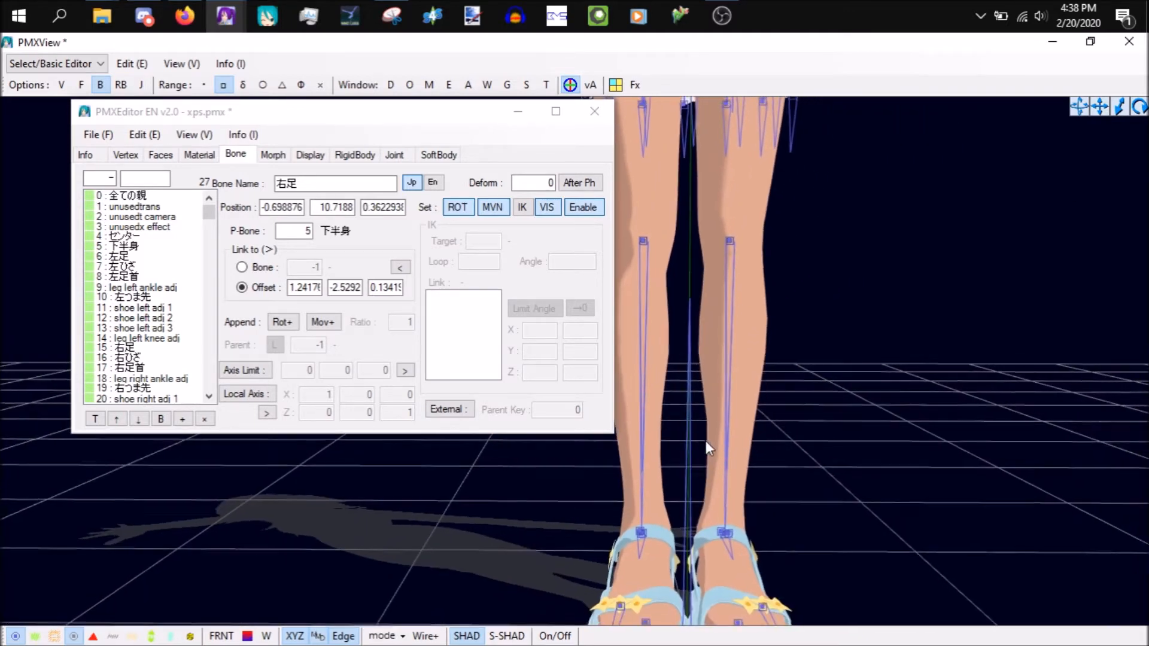
click(643, 243)
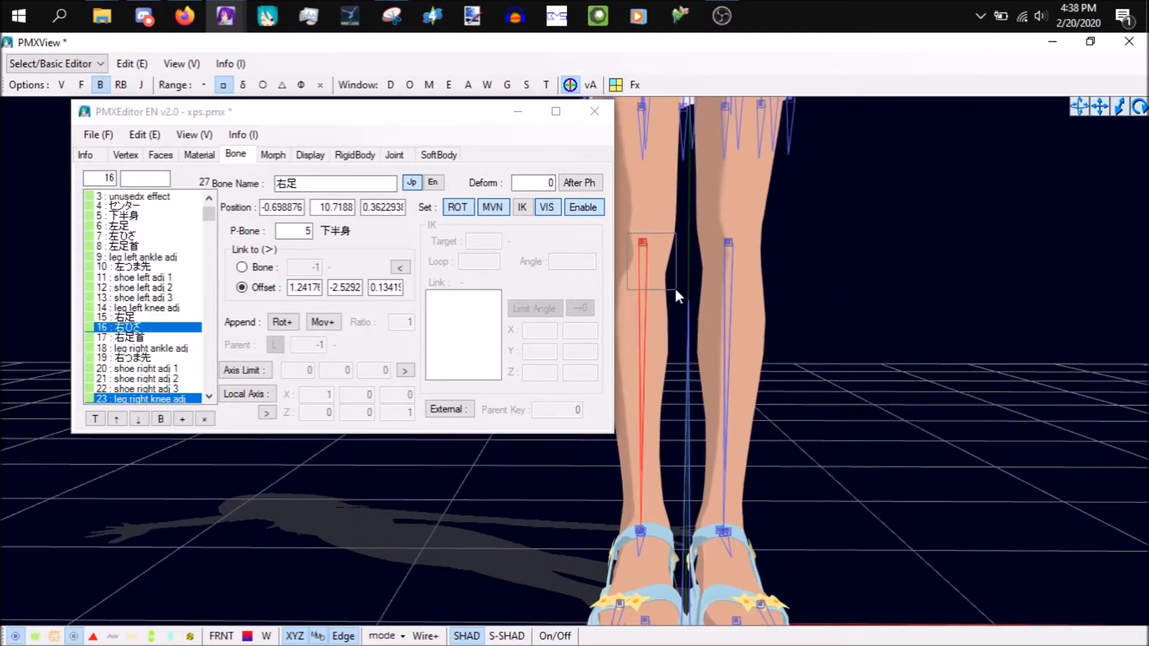
click(151, 337)
ctrl+click(148, 329)
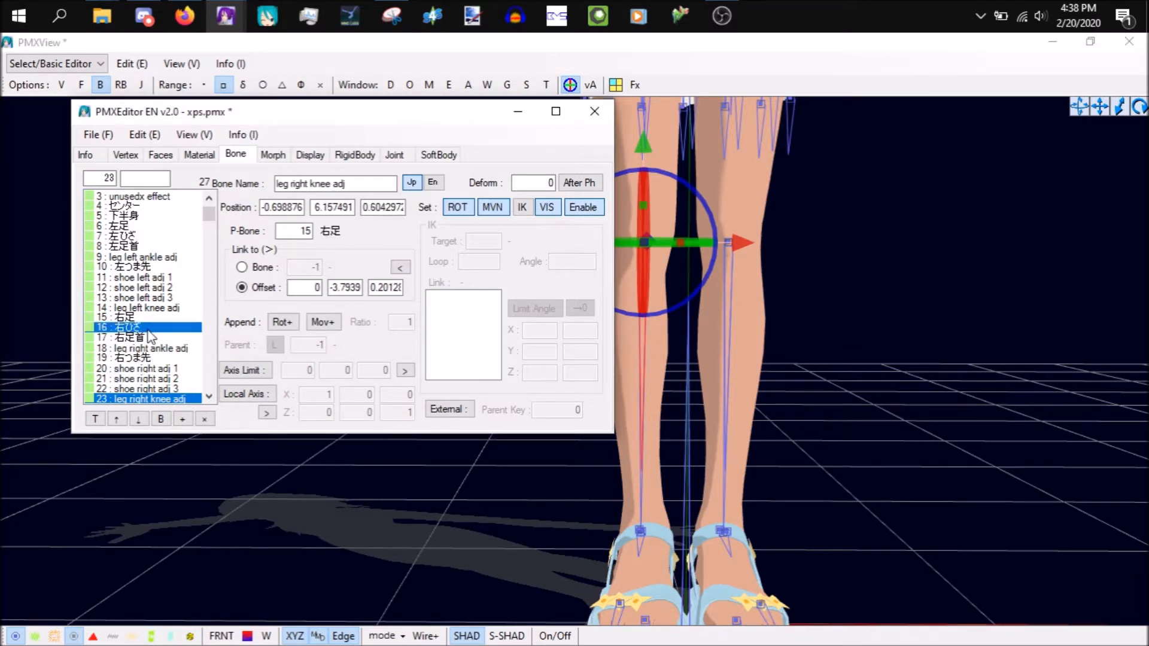
key(ctrl+v)
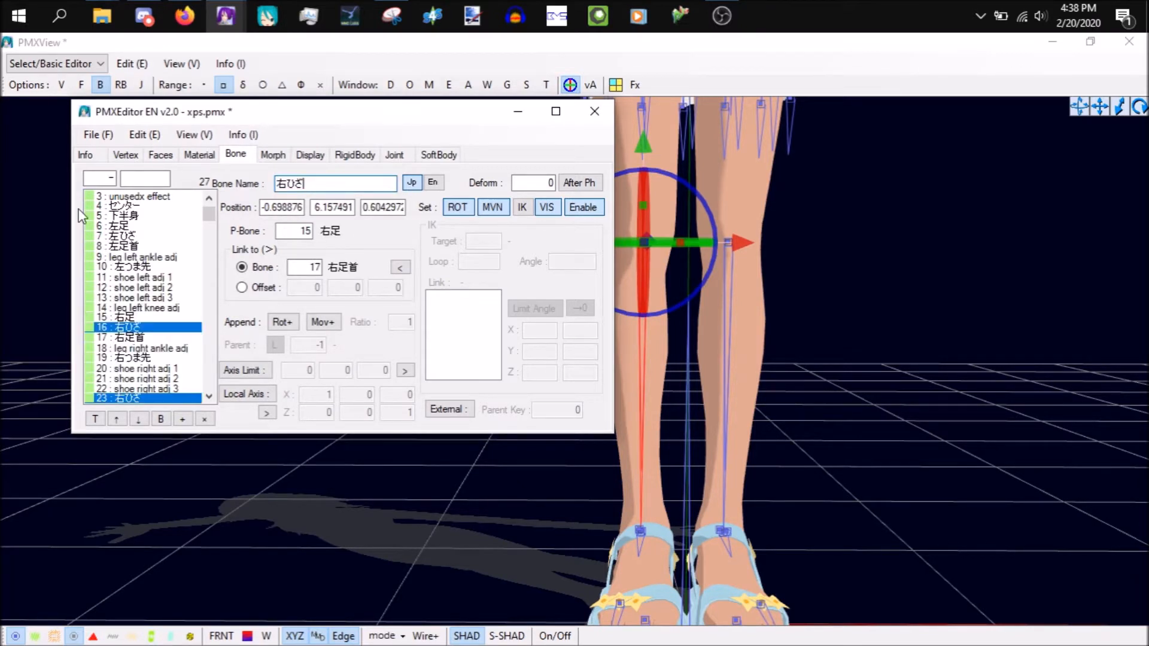
- Select both bones at the left knee and rename leg left knee adj to 左ひざ
click(713, 226)
drag(764, 267, 765, 269)
ctrl+click(164, 239)
ctrl+click(164, 239)
drag(333, 181, 264, 182)
key(Return)
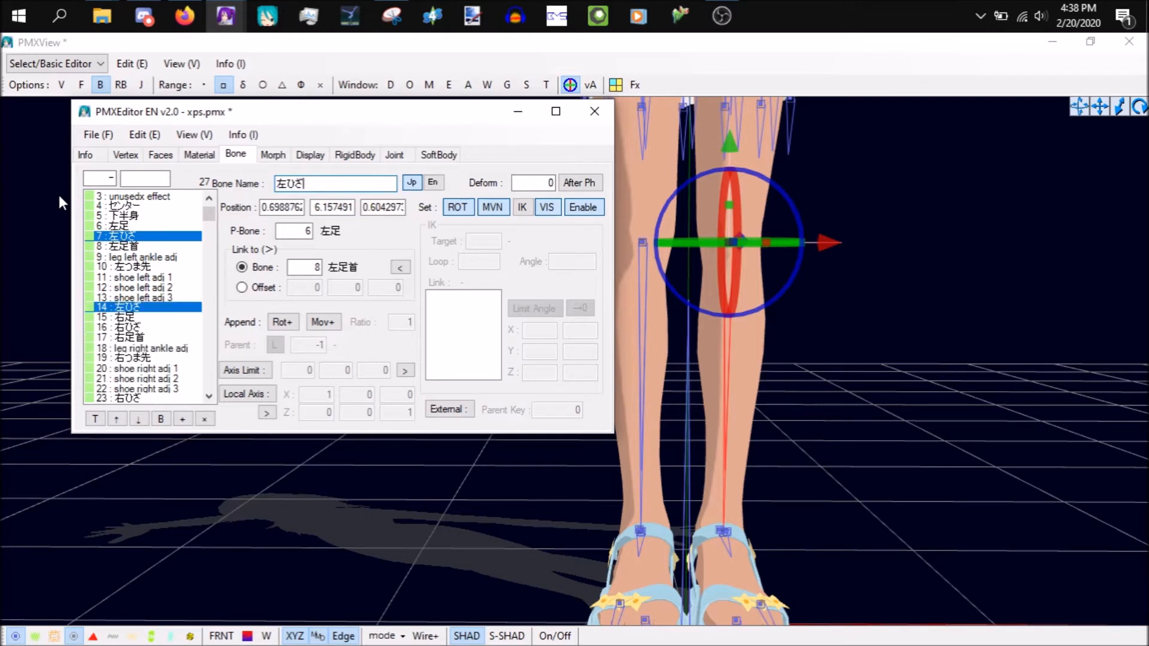
- Examine the left and right prefixes in the names of the bones 左ひざ, 左足 and 右足
click(128, 239)
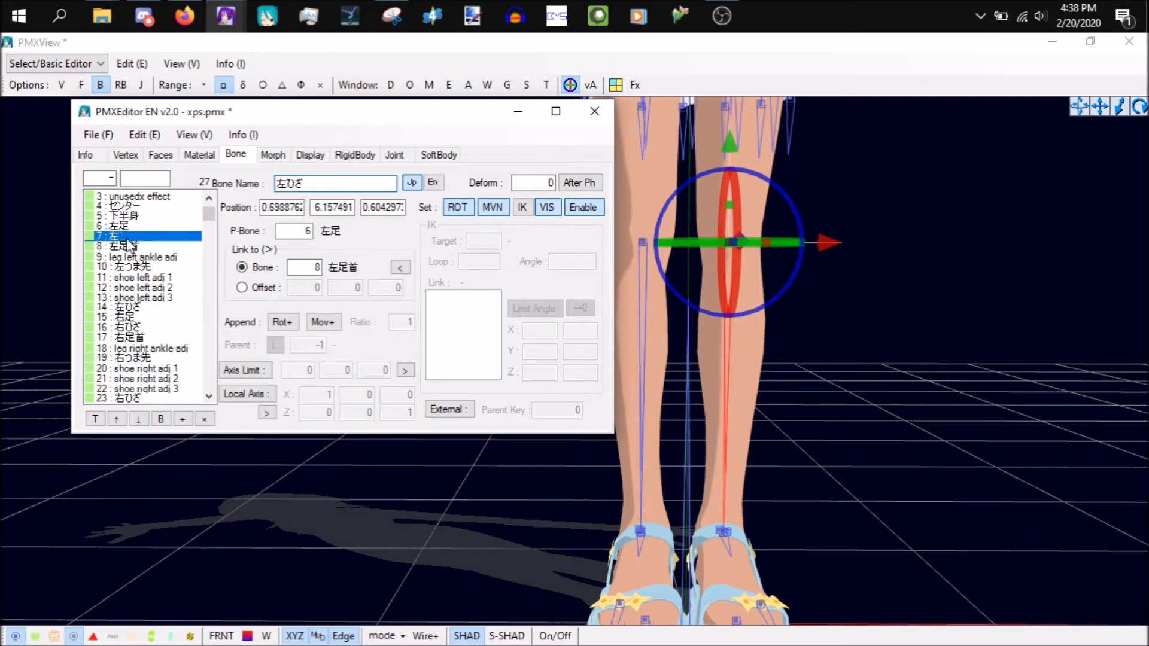
click(414, 531)
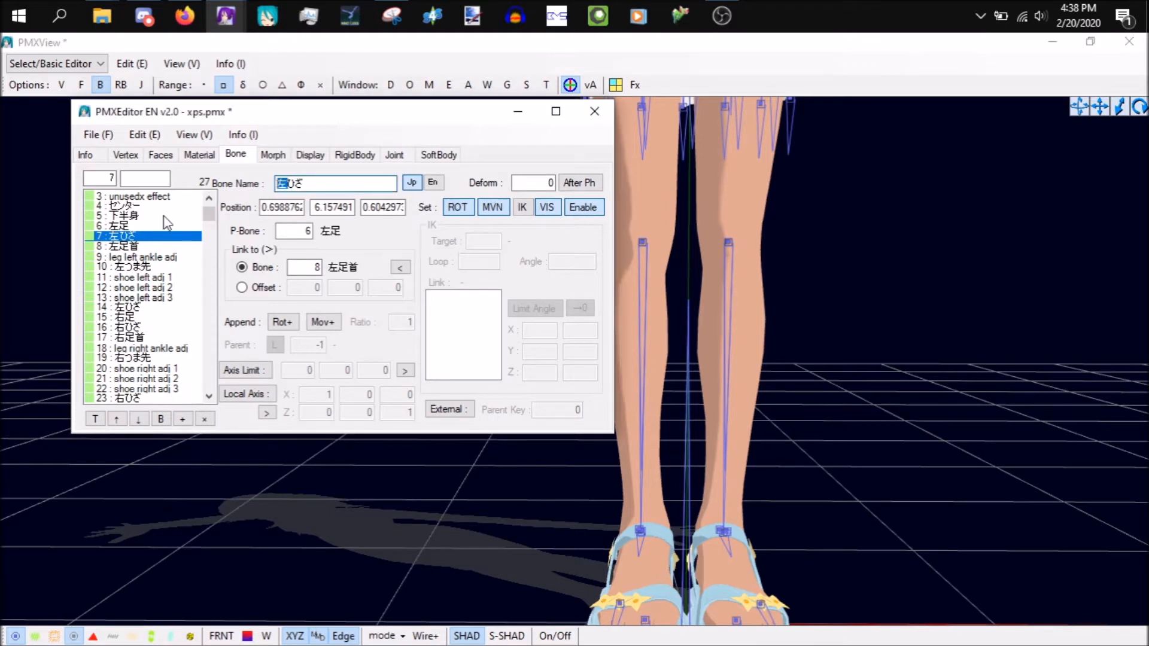
click(148, 230)
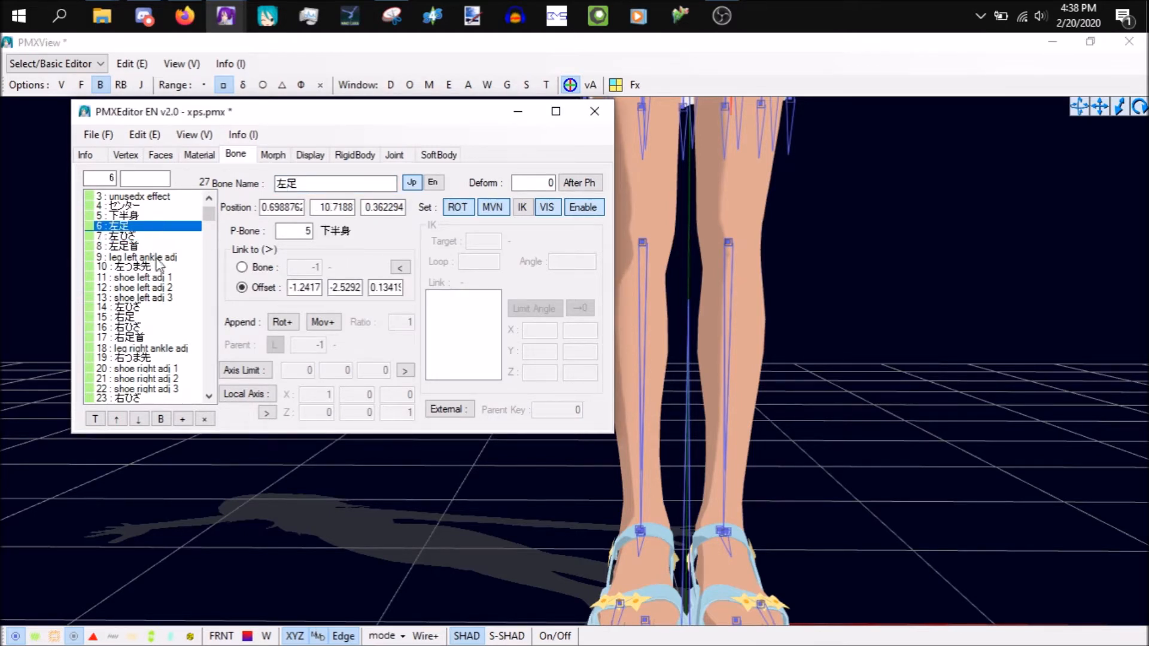
click(162, 317)
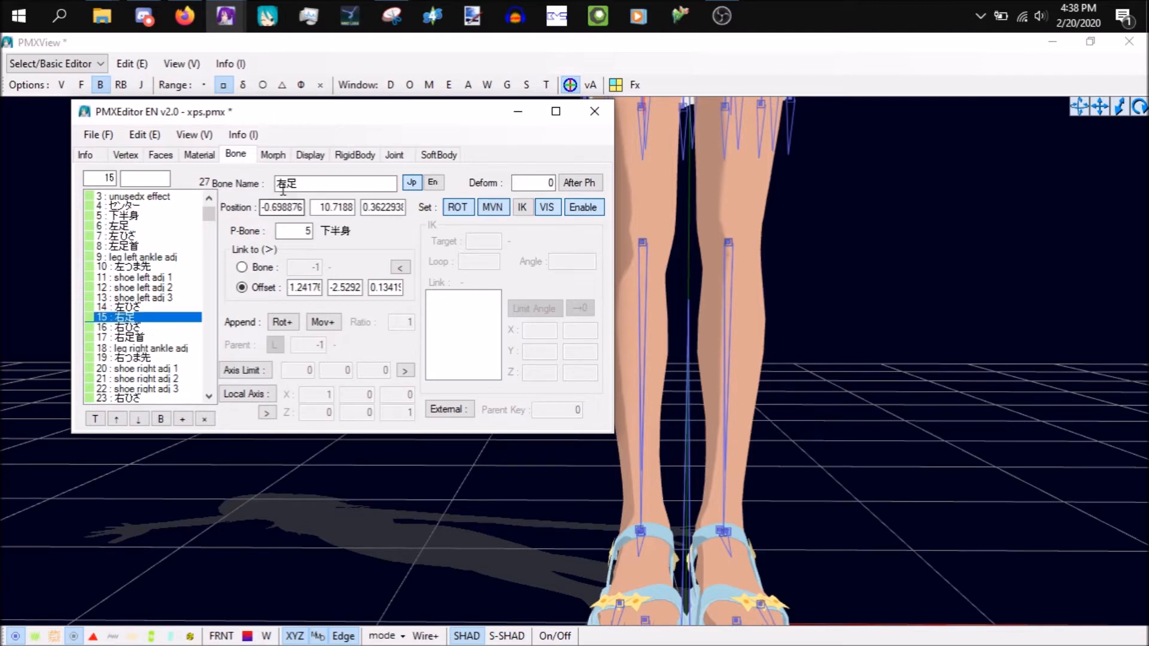
drag(288, 184, 220, 191)
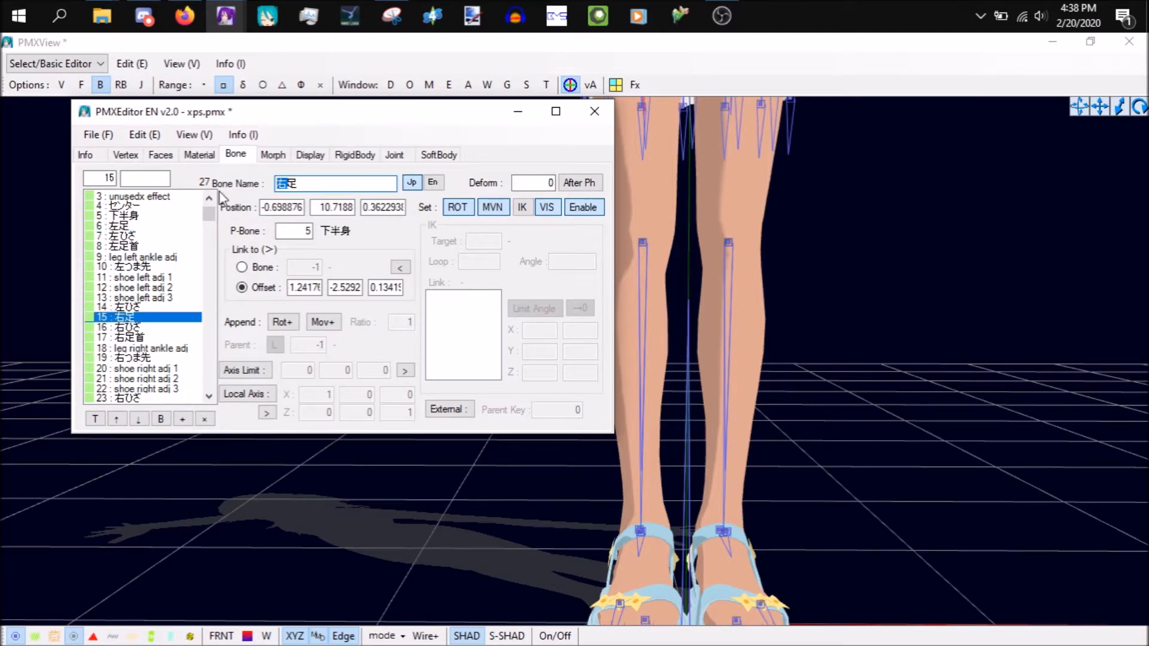
click(138, 314)
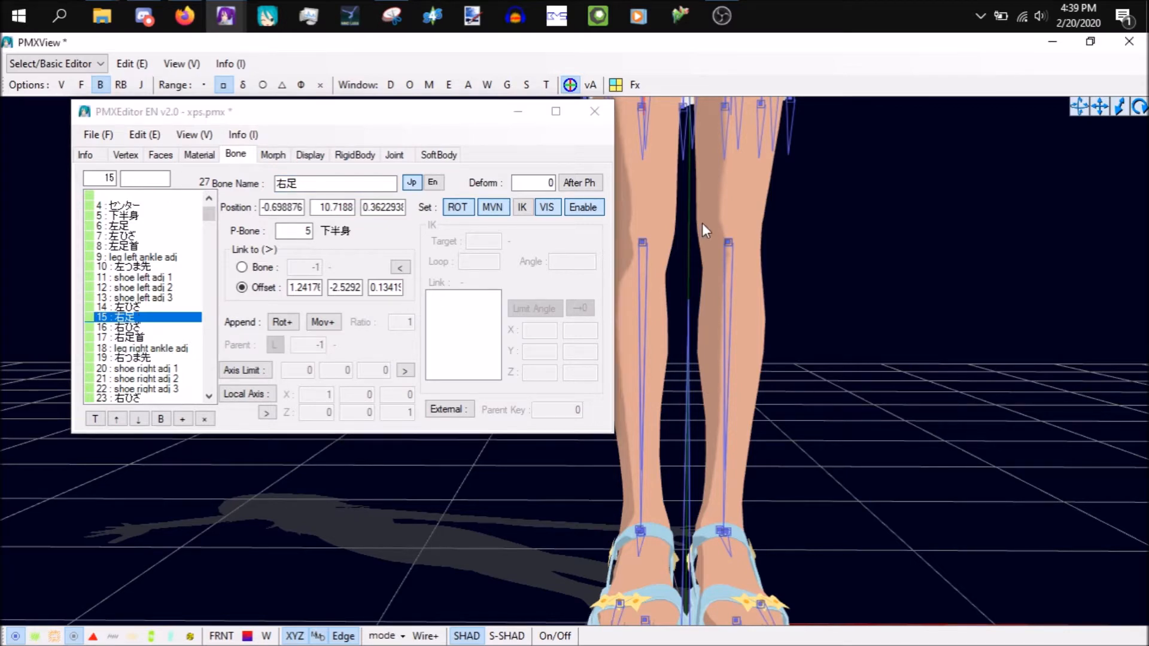
- Select the bones around the left ankle and rename leg left ankle adj to 左足首
drag(702, 223, 802, 350)
right_drag(875, 618, 898, 623)
drag(714, 501, 763, 566)
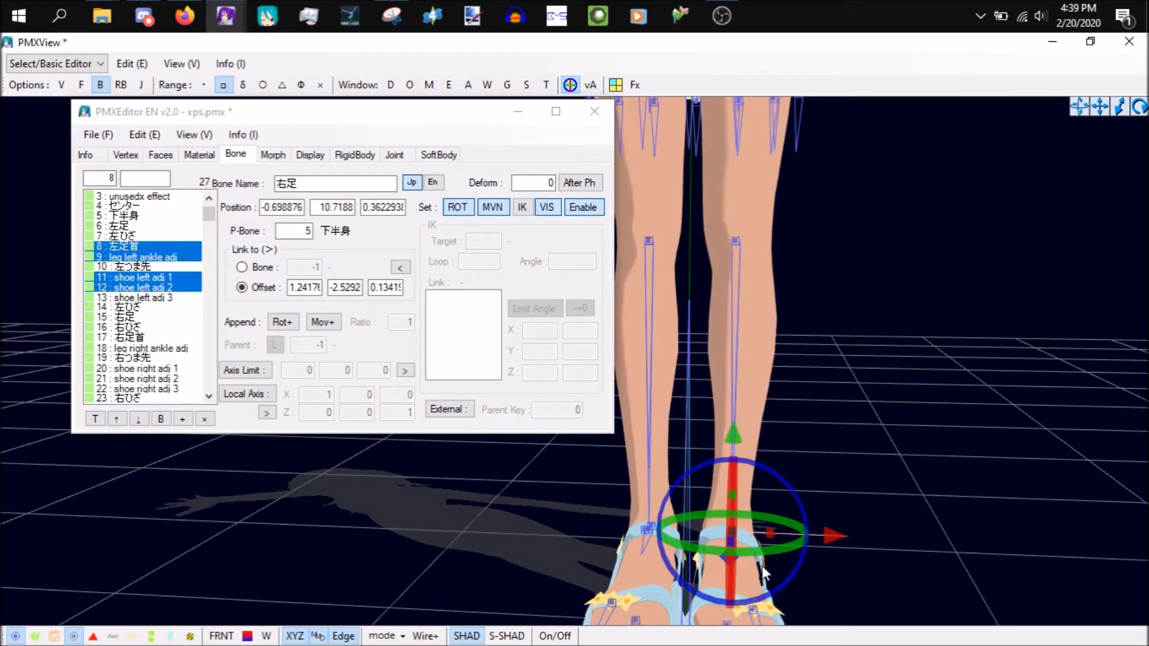
click(167, 246)
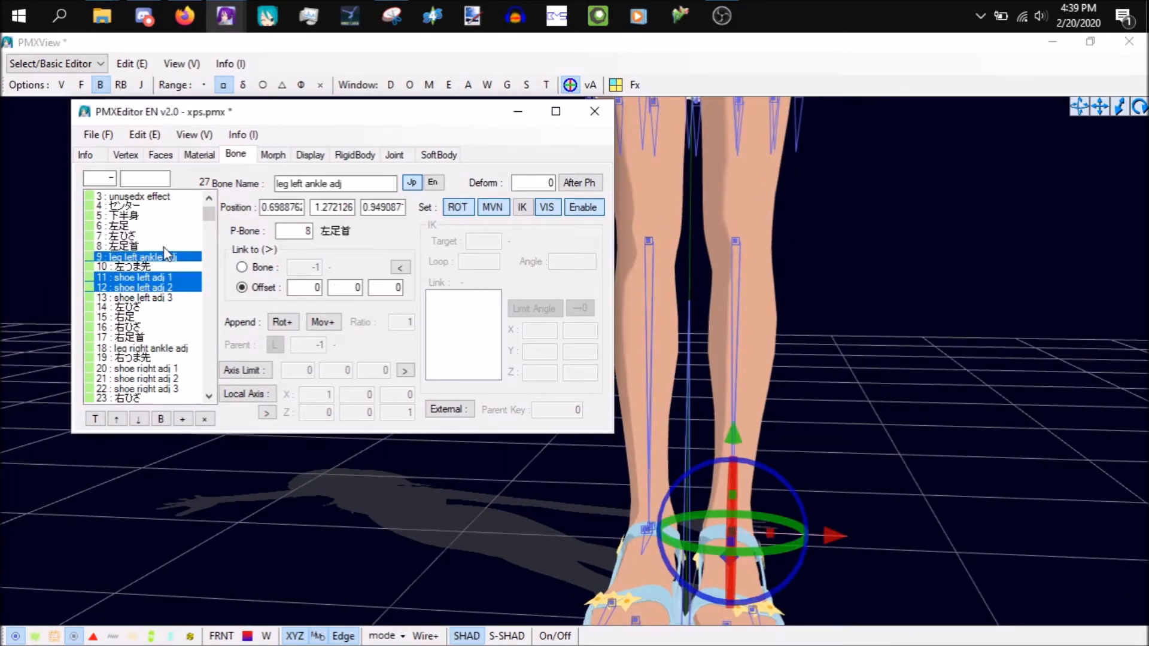
drag(337, 186, 38, 140)
key(ctrl+c)
key(ctrl+v)
- Merge the ankle and shoe bones that share the same name
click(667, 566)
click(145, 134)
mouse_move(167, 367)
click(379, 367)
drag(292, 115, 899, 239)
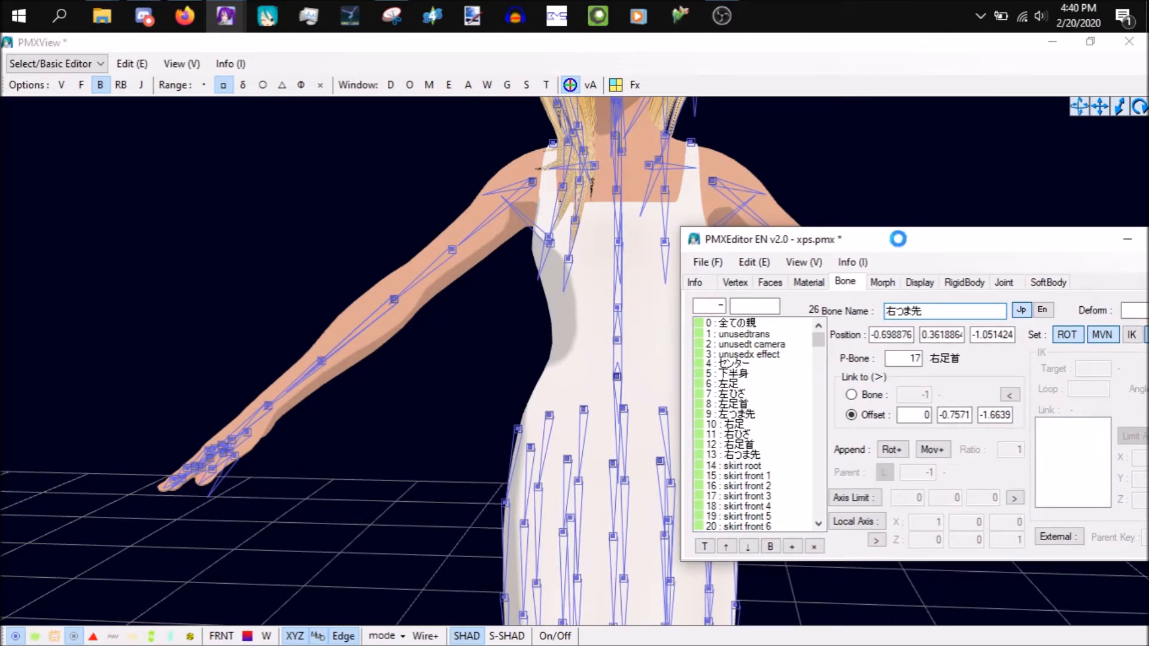
- Save the model as Namine.pmx in the Kingdom Hearts III - Namine folder
key(ctrl+s)
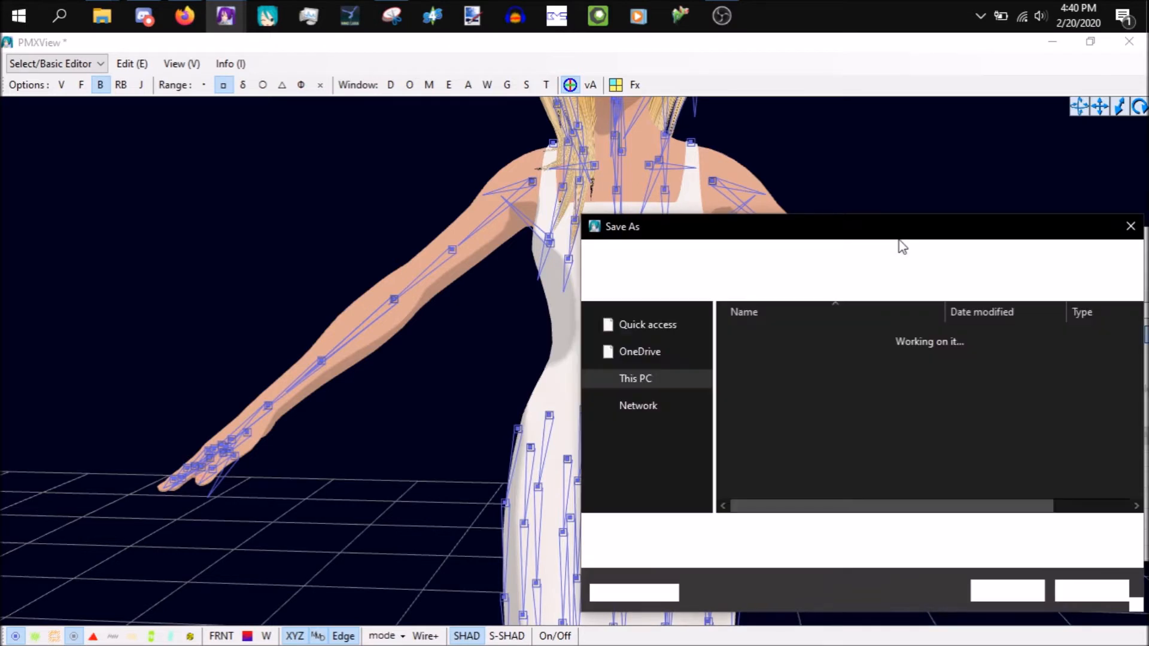
text(d)
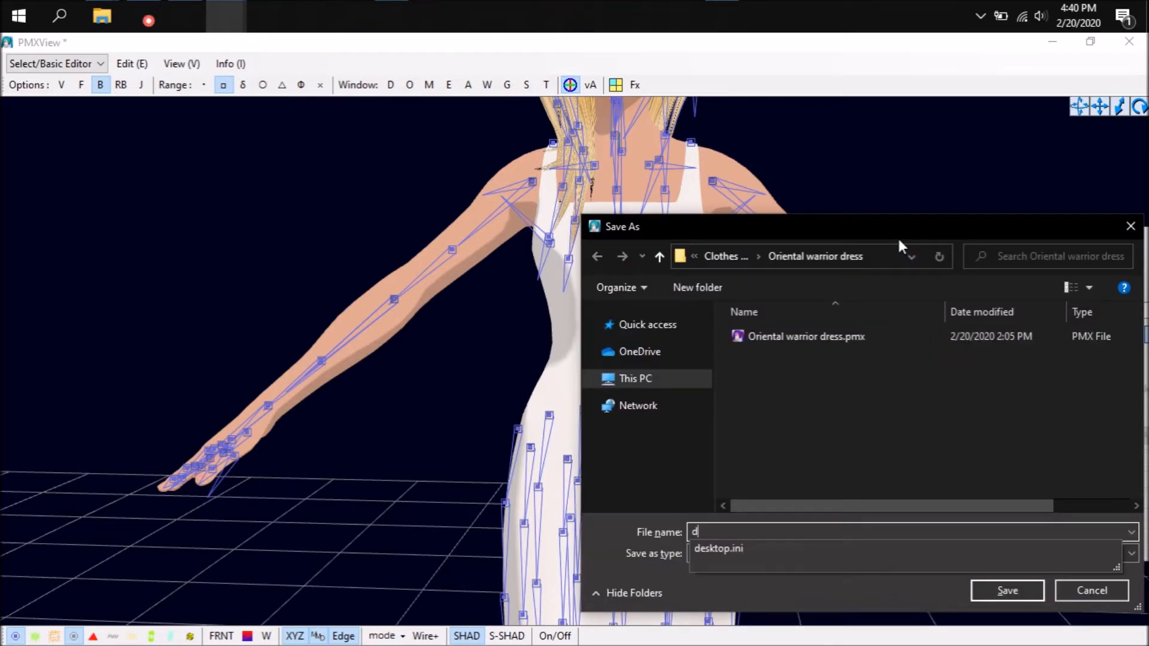
key(BackSpace)
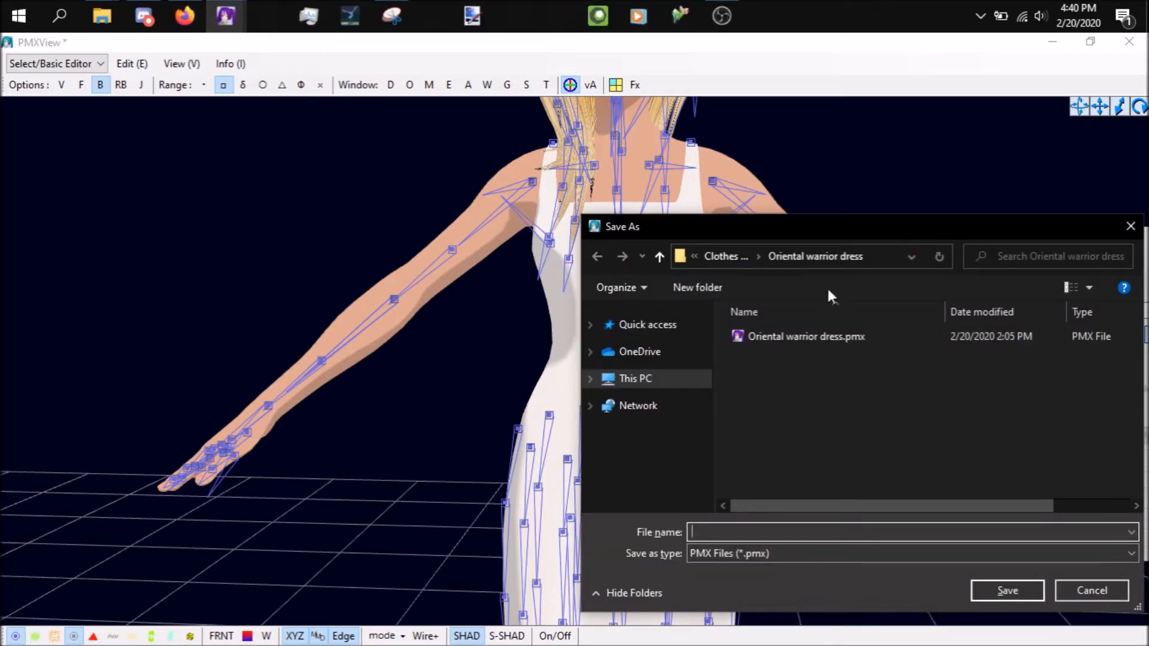
click(1131, 226)
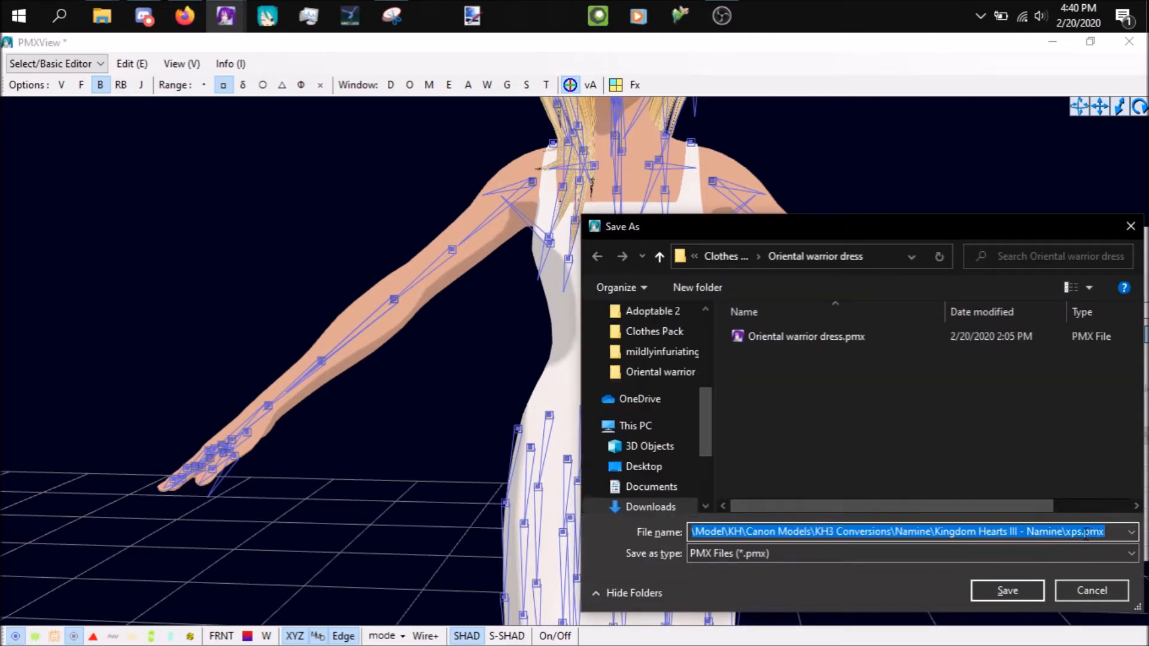
click(1084, 532)
key(BackSpace)
key(BackSpace)
key(BackSpace)
key(BackSpace)
text(Namin)
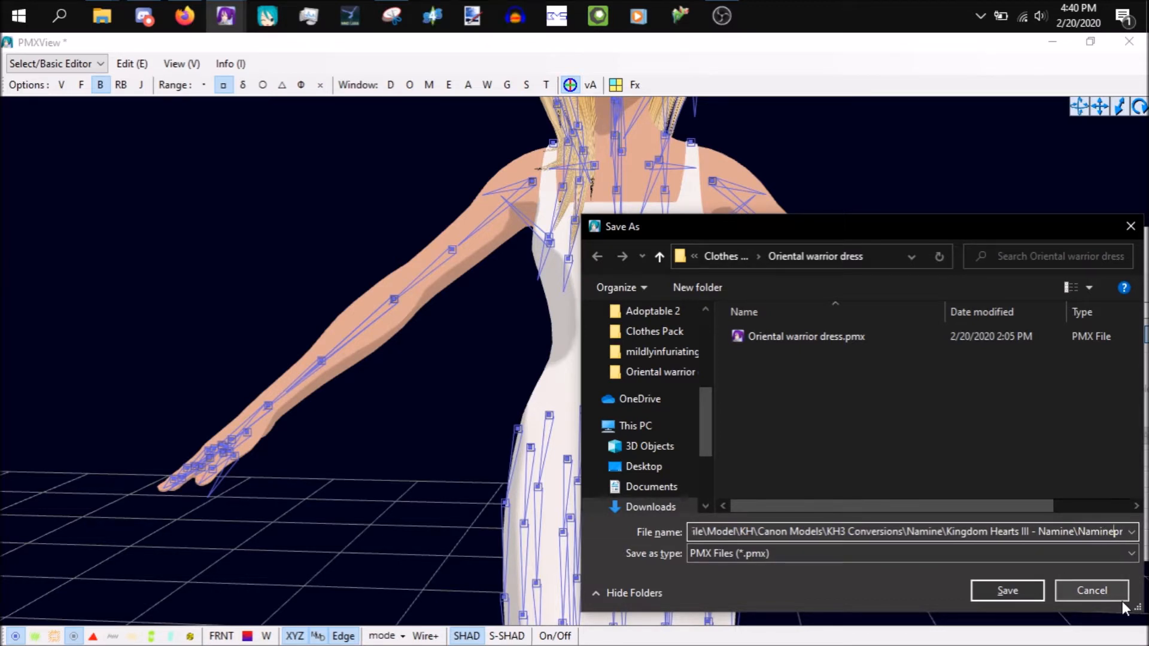
text(e.)
key(Return)
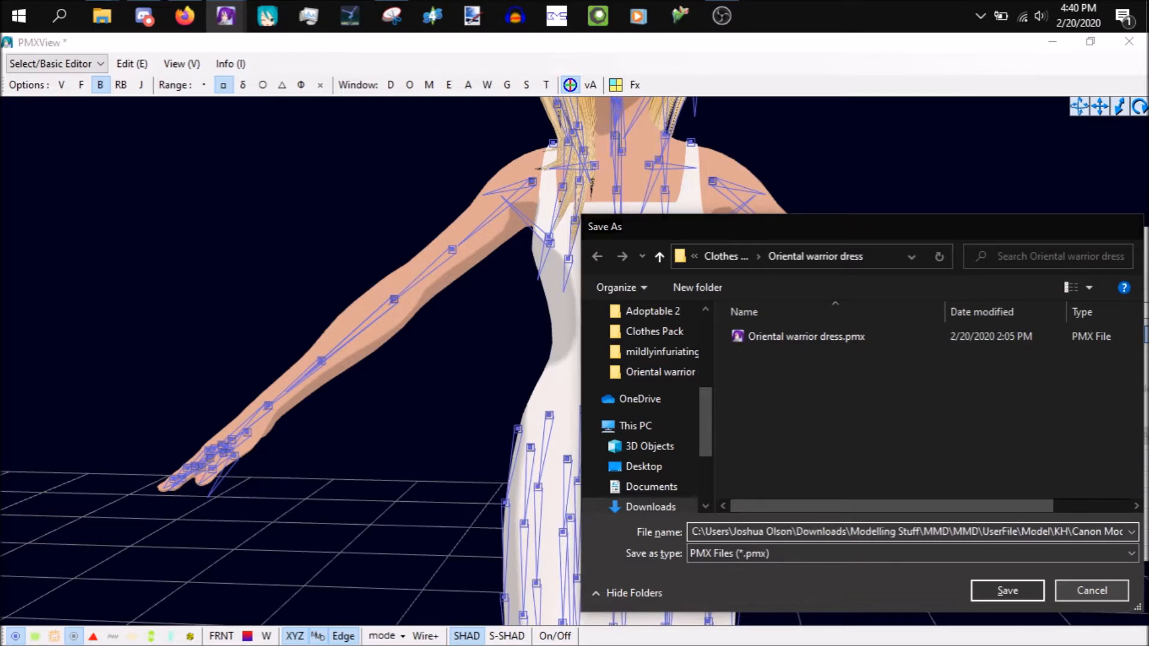
click(378, 406)
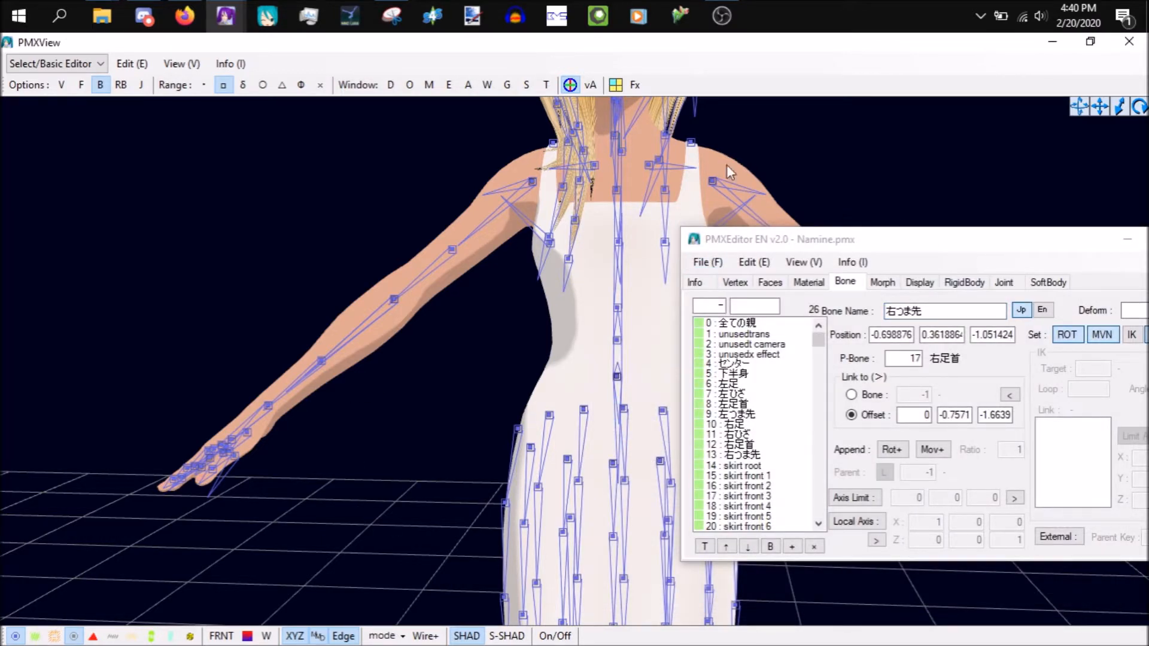
- Select the adj bones at the left shoulder and add the next bone down the upper arm to the selection
drag(706, 163, 729, 187)
drag(948, 243, 421, 290)
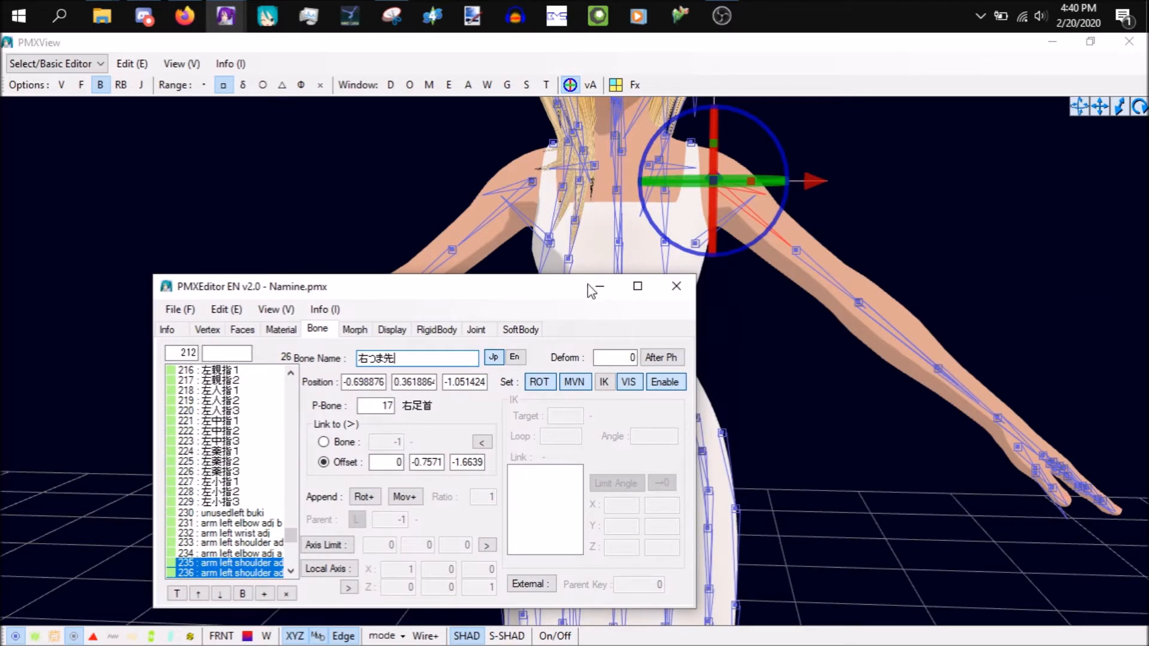
shift+click(797, 256)
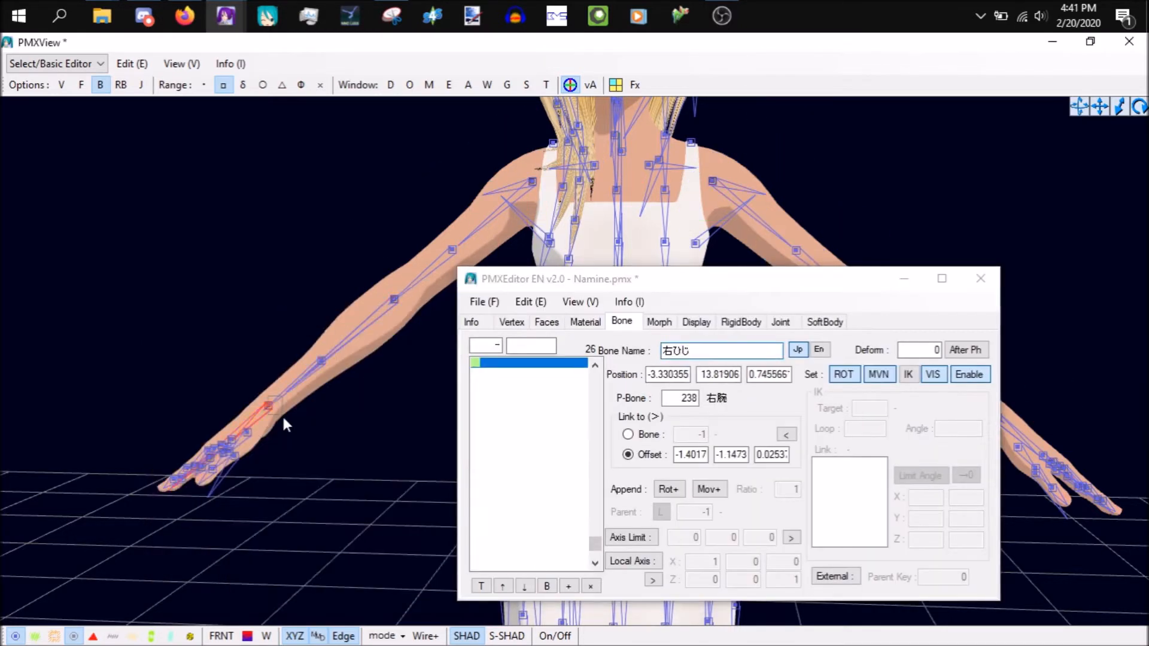
- Find the upper-body bones in the bone list and inspect where 上半身b and 上半身2 sit on the spine
drag(775, 292, 1088, 325)
drag(1101, 112, 1041, 190)
right_drag(674, 360, 710, 362)
drag(906, 412, 905, 414)
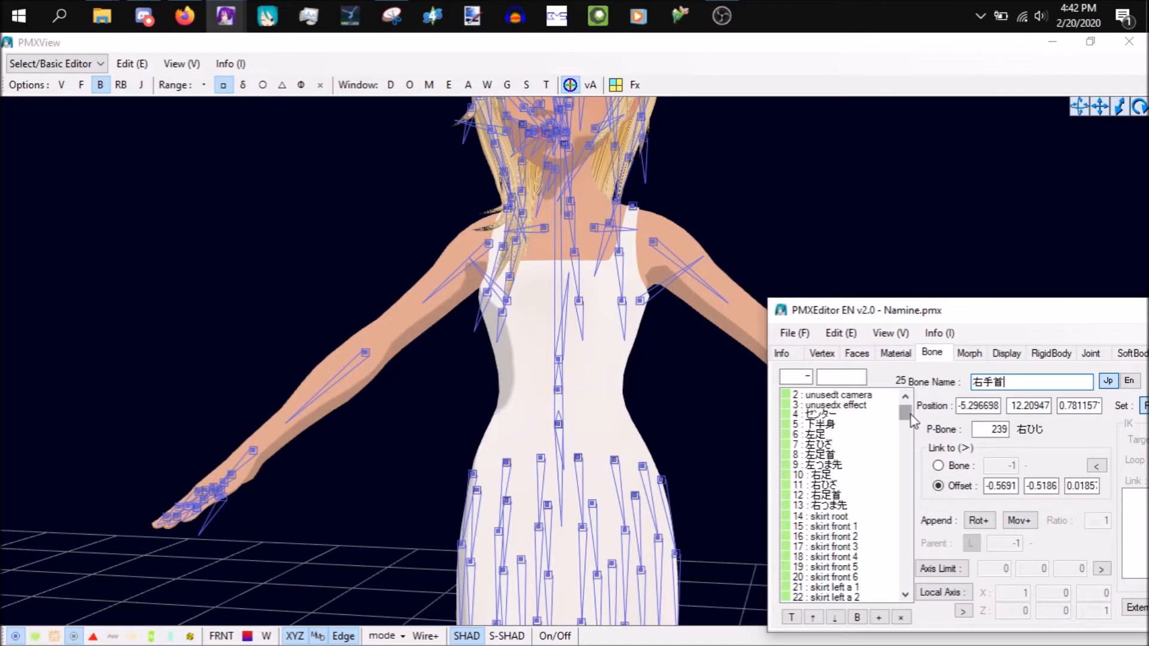
drag(908, 417, 907, 410)
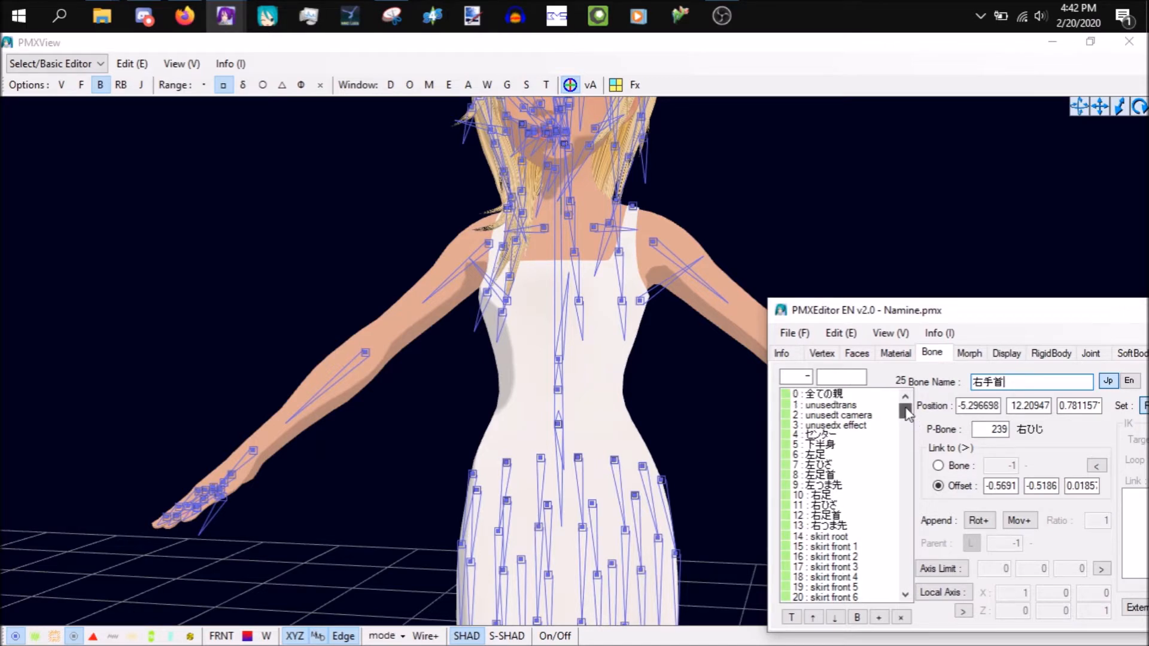
drag(907, 412, 910, 480)
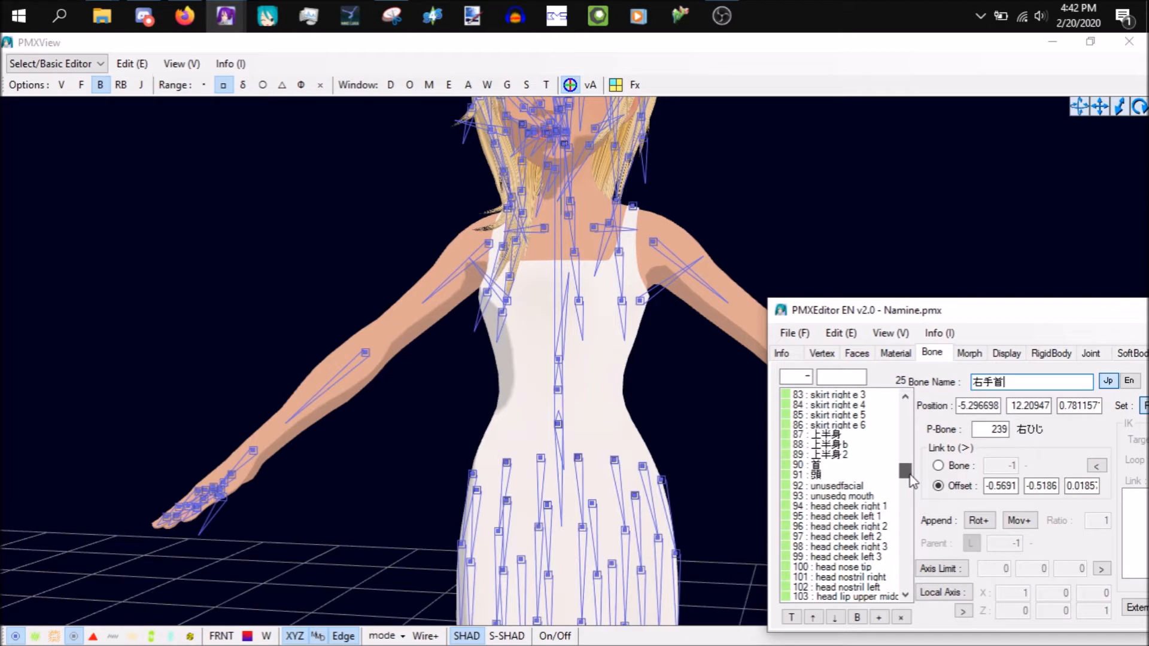
click(856, 449)
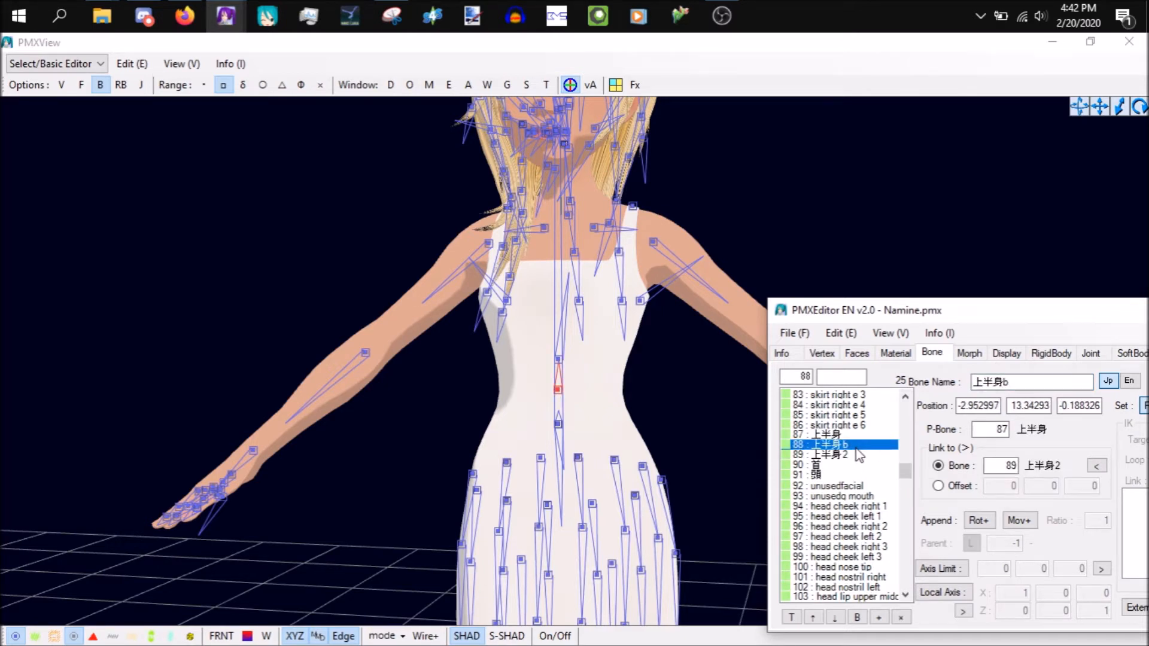
click(855, 456)
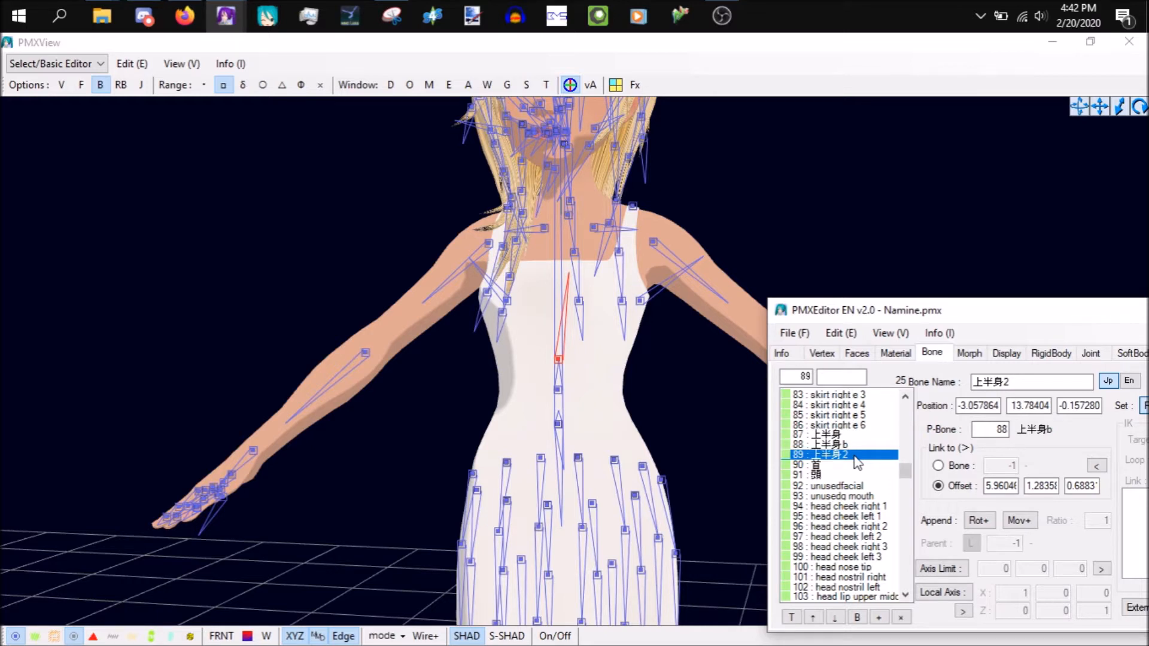
- Rename the bone 上半身b to 上半身2
drag(1017, 384, 934, 385)
key(ctrl+v)
click(845, 444)
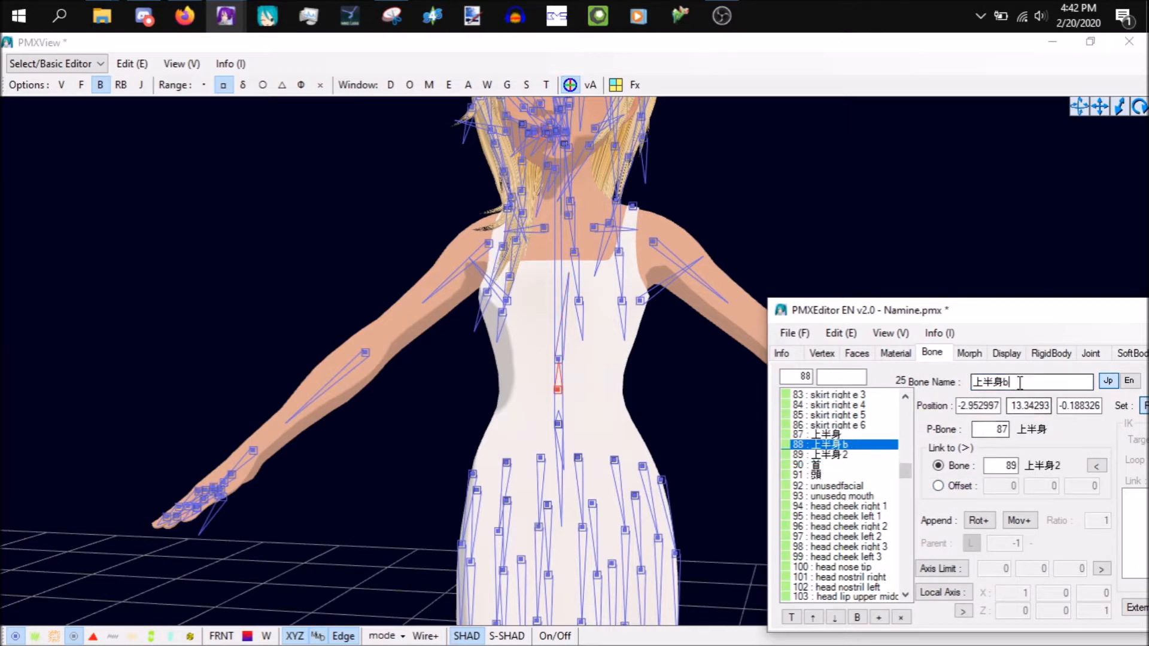
key(End)
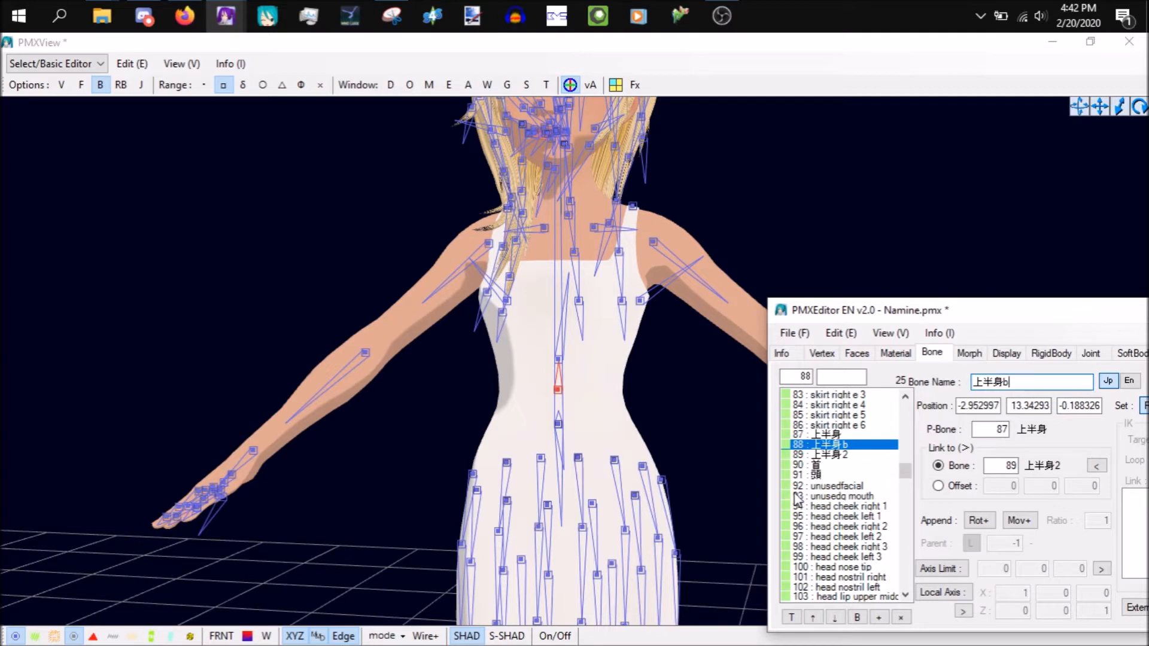
click(853, 453)
click(855, 455)
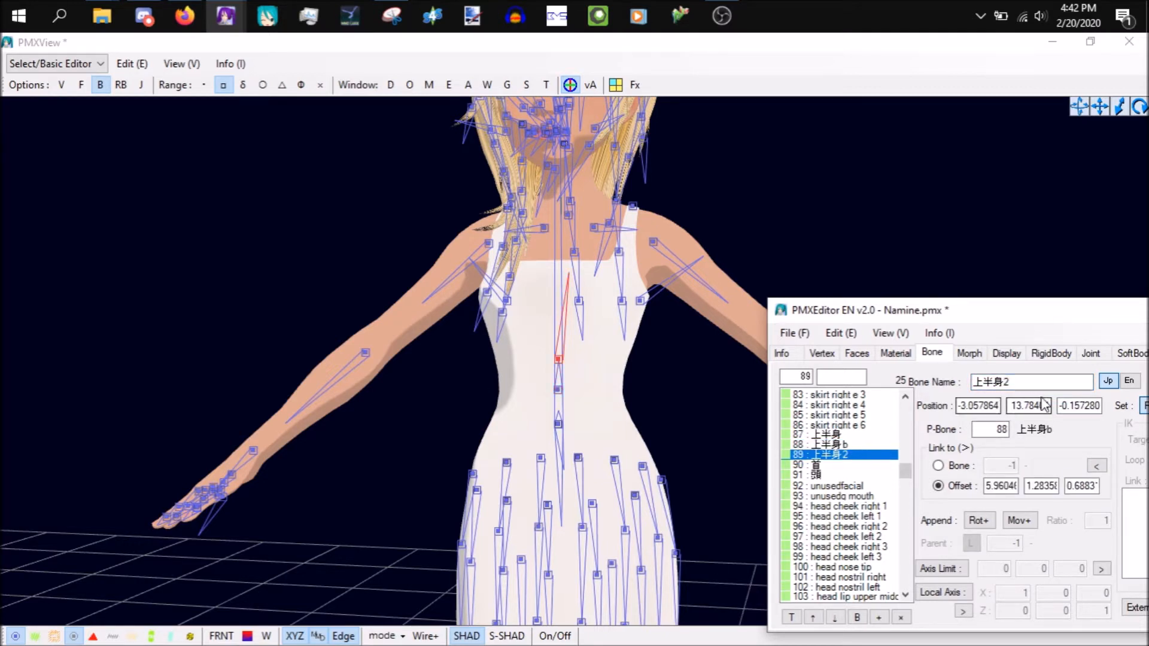
click(820, 445)
text(上半身2)
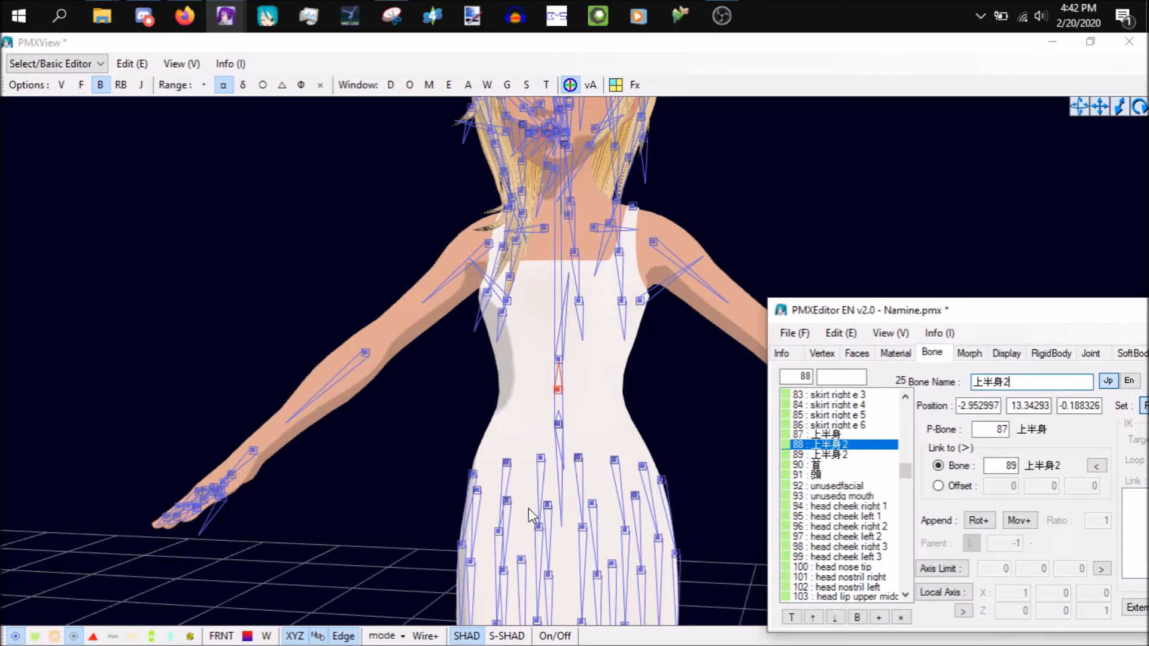
- Merge the two upper-body bones named 上半身2
click(841, 333)
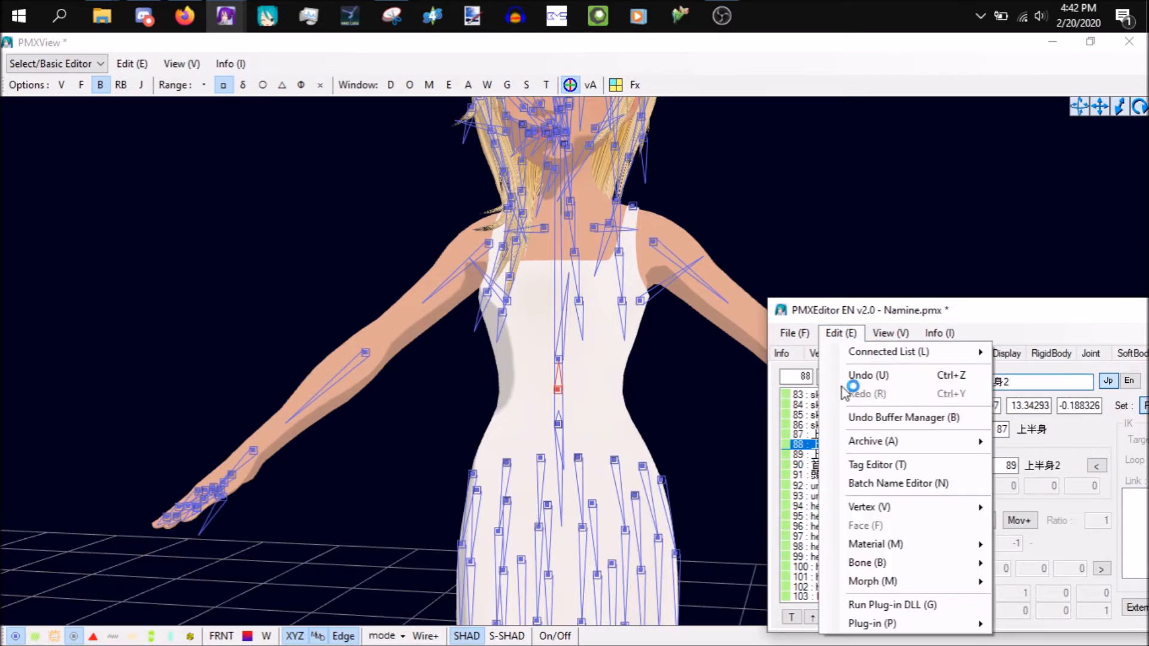
mouse_move(964, 563)
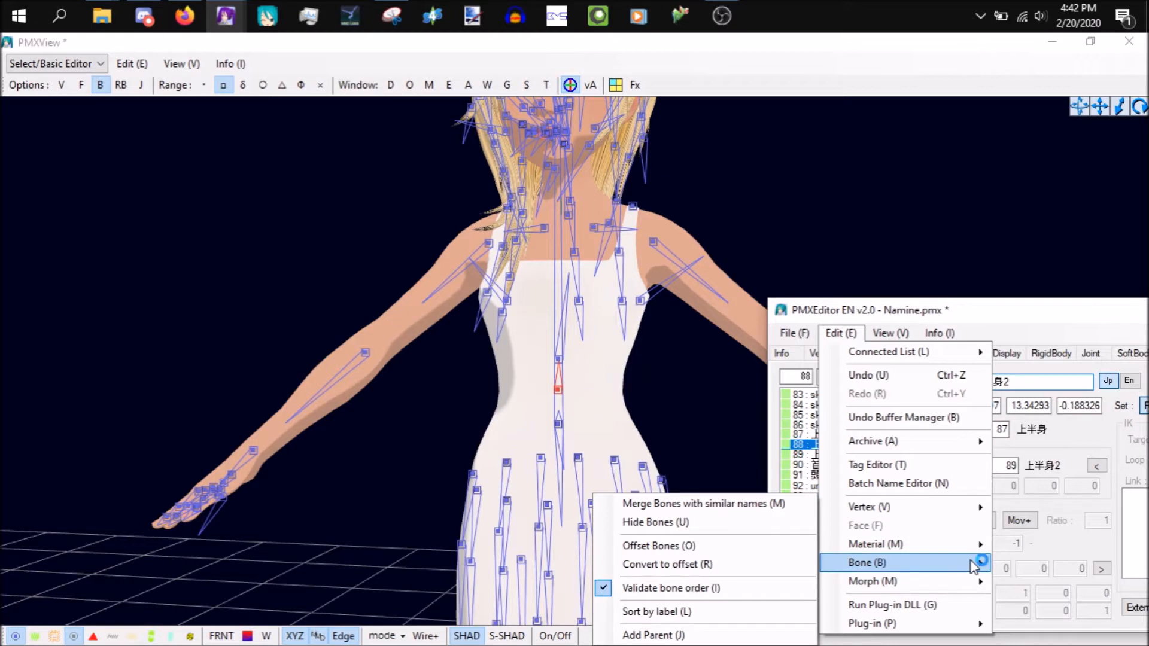
click(717, 503)
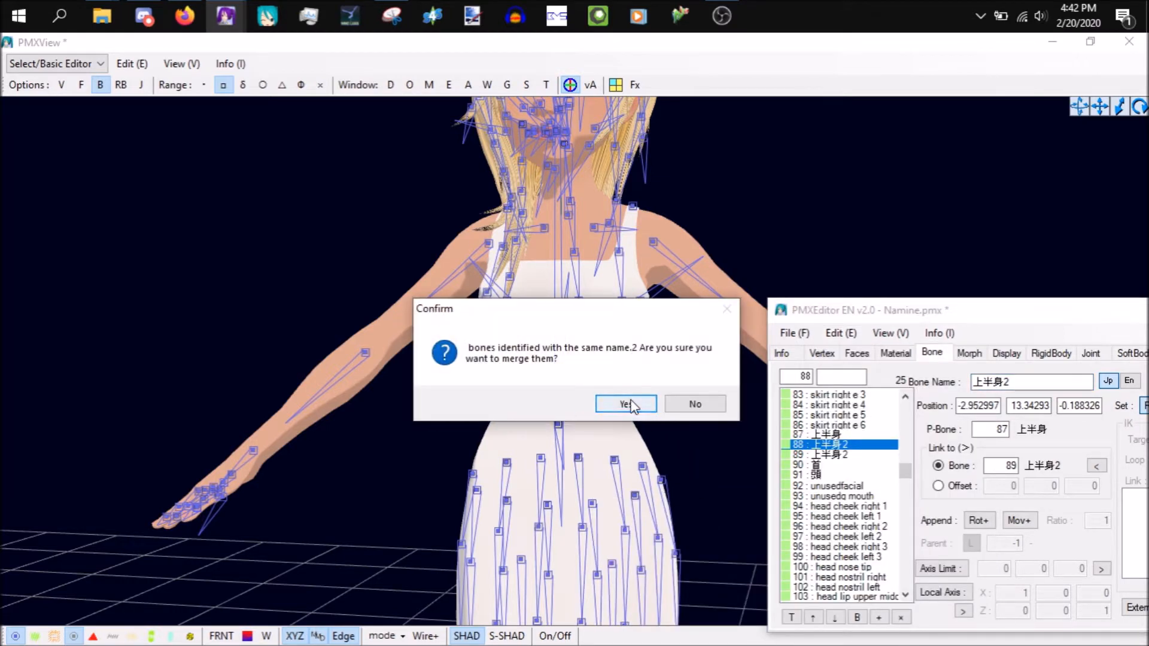
click(599, 403)
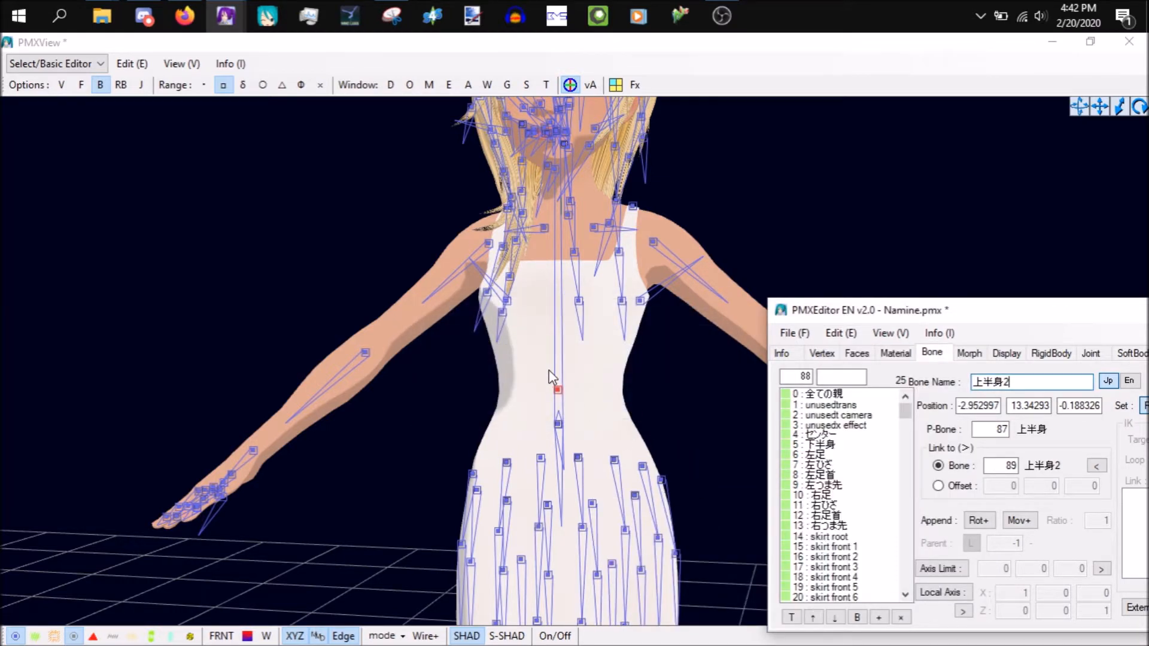
- Try to move the merged 上半身2 bone straight up along the spine
click(560, 392)
drag(564, 303, 563, 253)
click(689, 498)
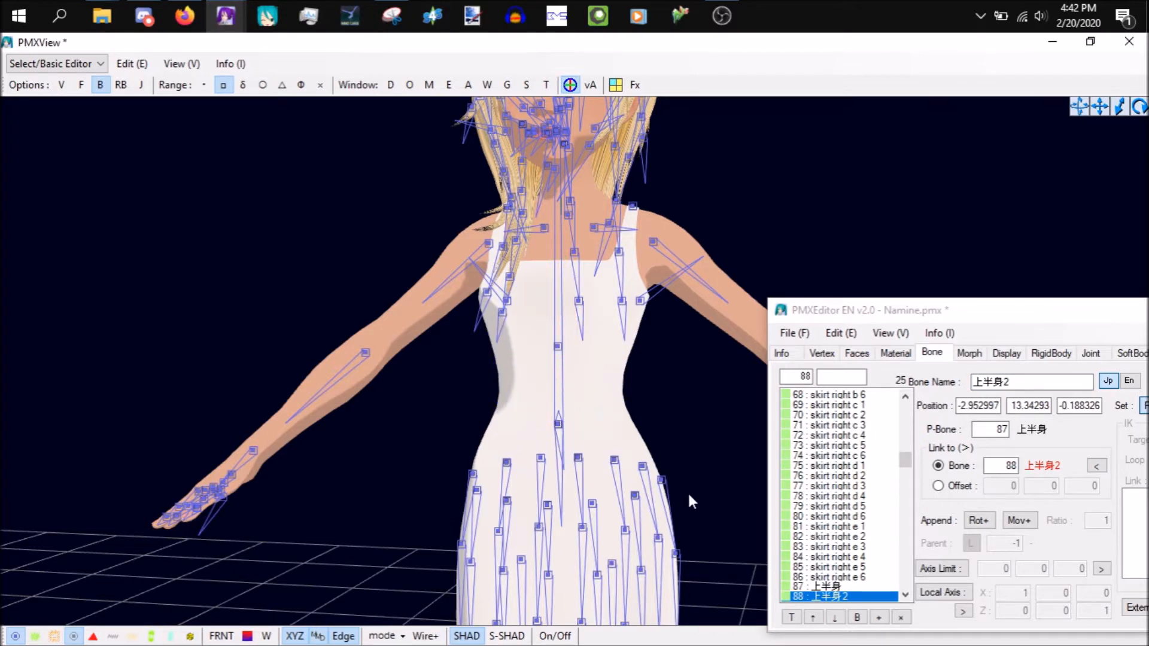
- Link the 上半身2 bone to bone 89, the neck bone 首
mouse_move(749, 491)
right_down()
mouse_move(677, 494)
mouse_move(748, 482)
right_up()
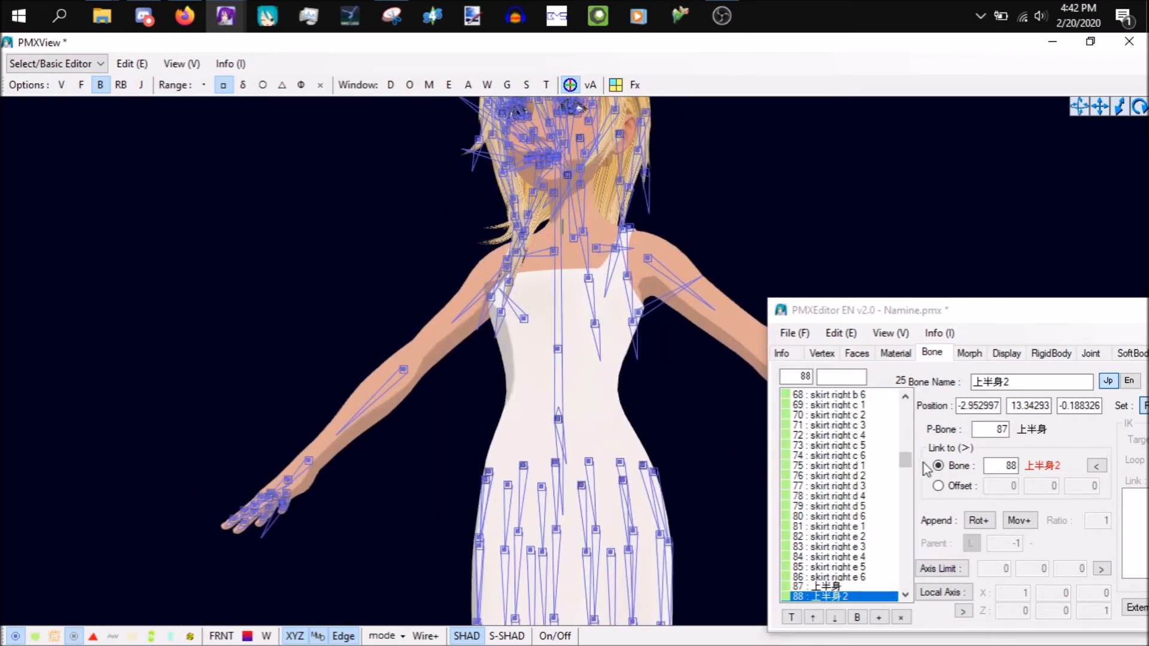
drag(906, 462, 911, 469)
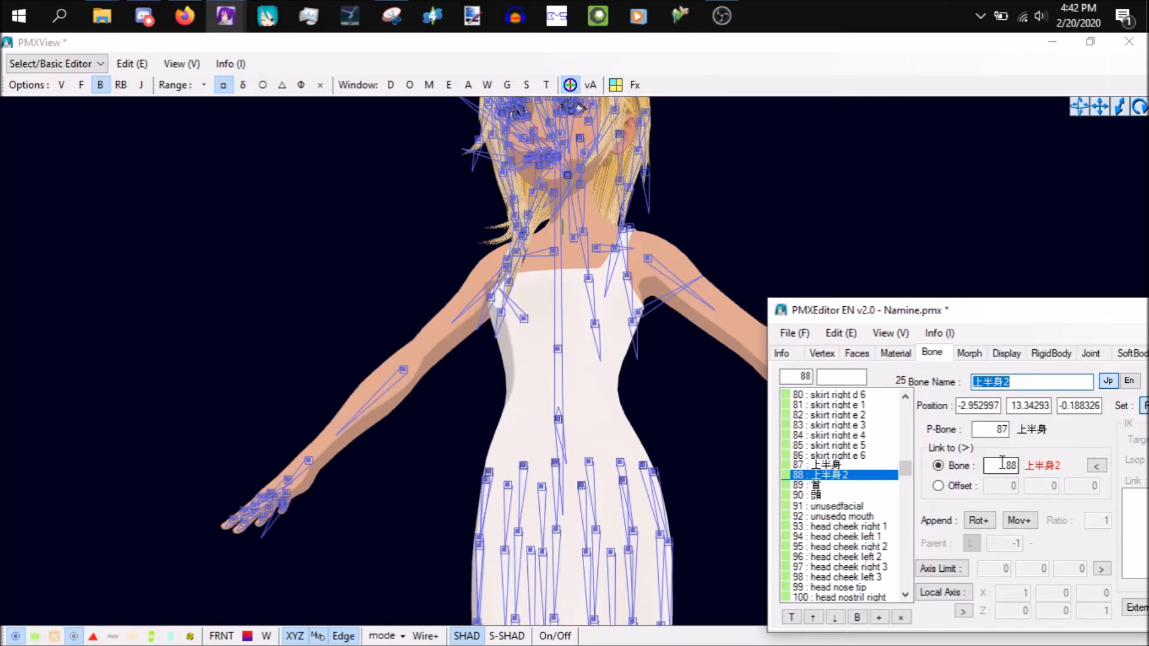
drag(1015, 467, 1011, 467)
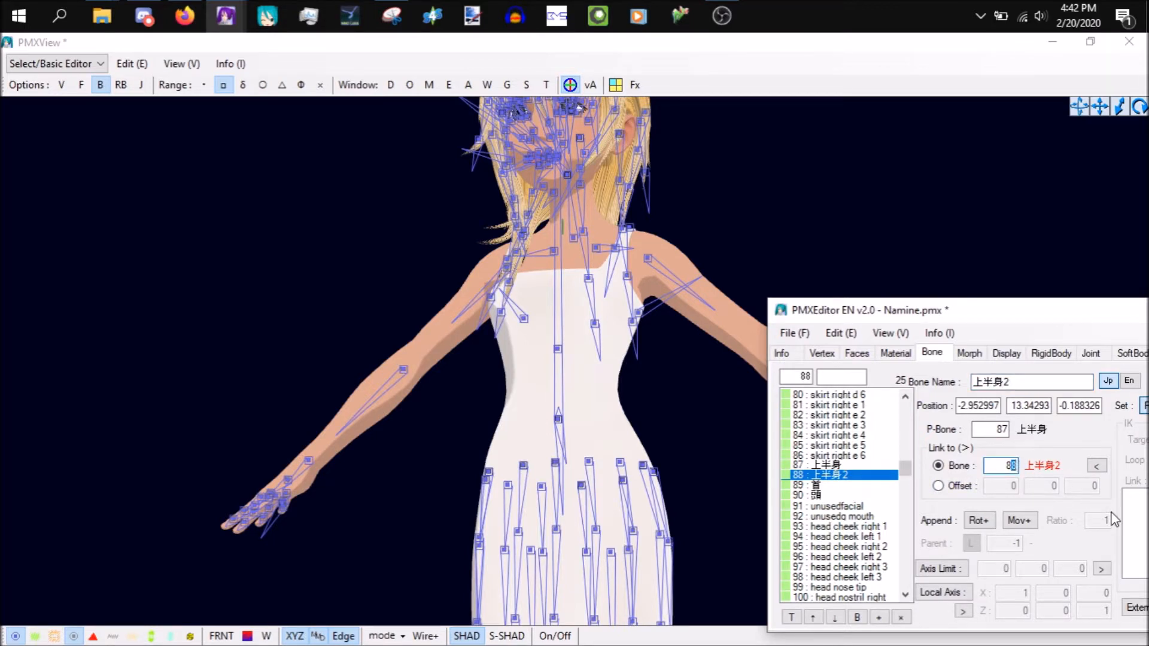
text(9)
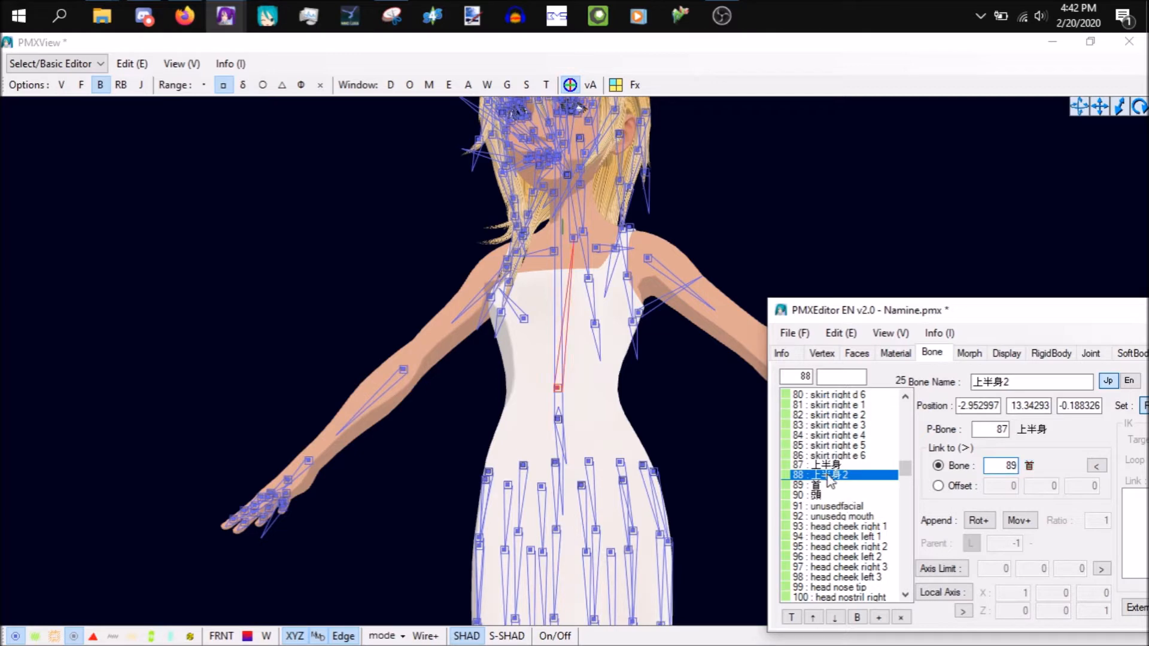
- From a side view, raise the 上半身2 bone vertically to the lower chest
right_drag(670, 458, 613, 484)
click(549, 390)
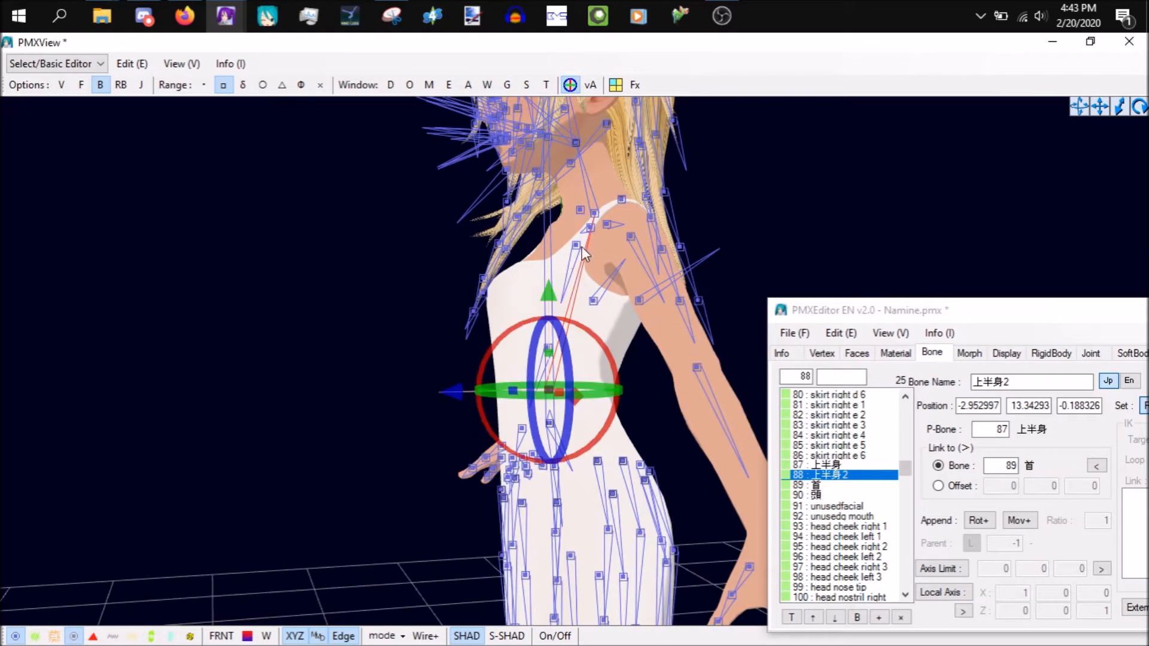
drag(552, 295, 553, 243)
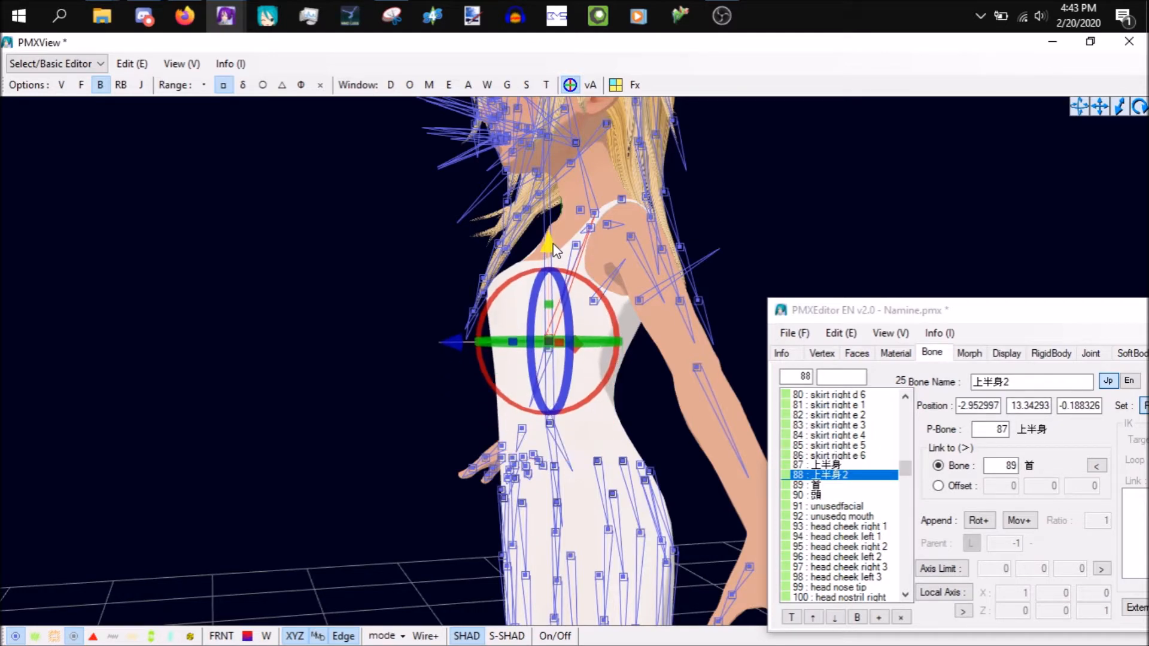
- Rename the pelvis adj bone at the waist to センター, matching the existing center bone
right_drag(658, 401, 746, 389)
click(567, 421)
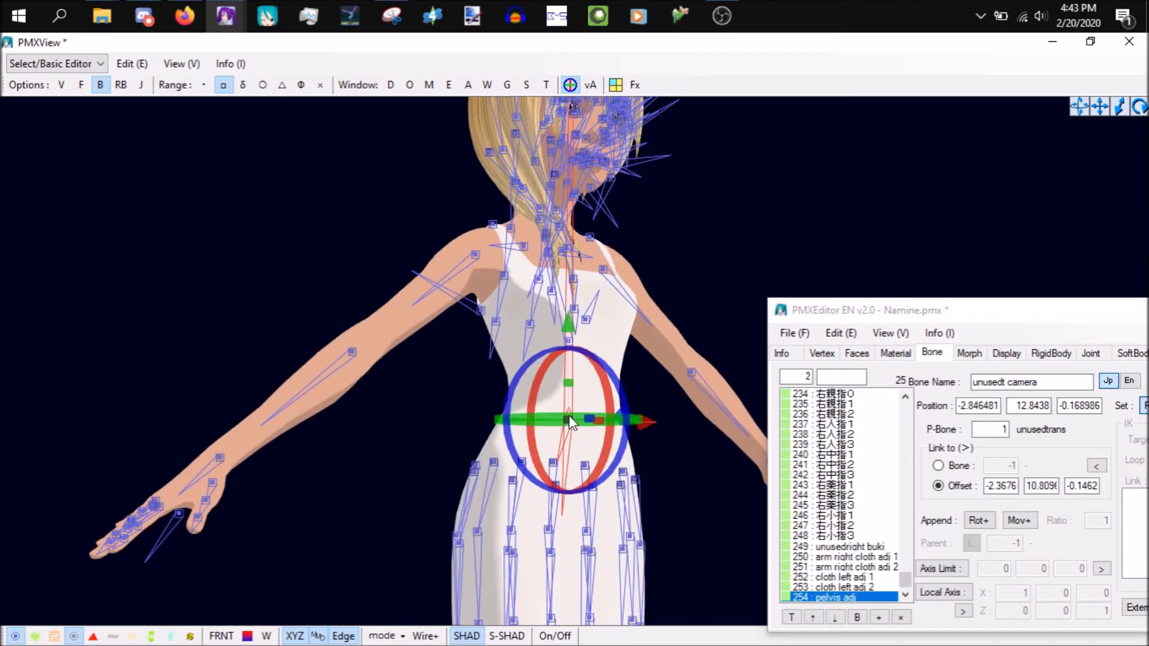
click(867, 597)
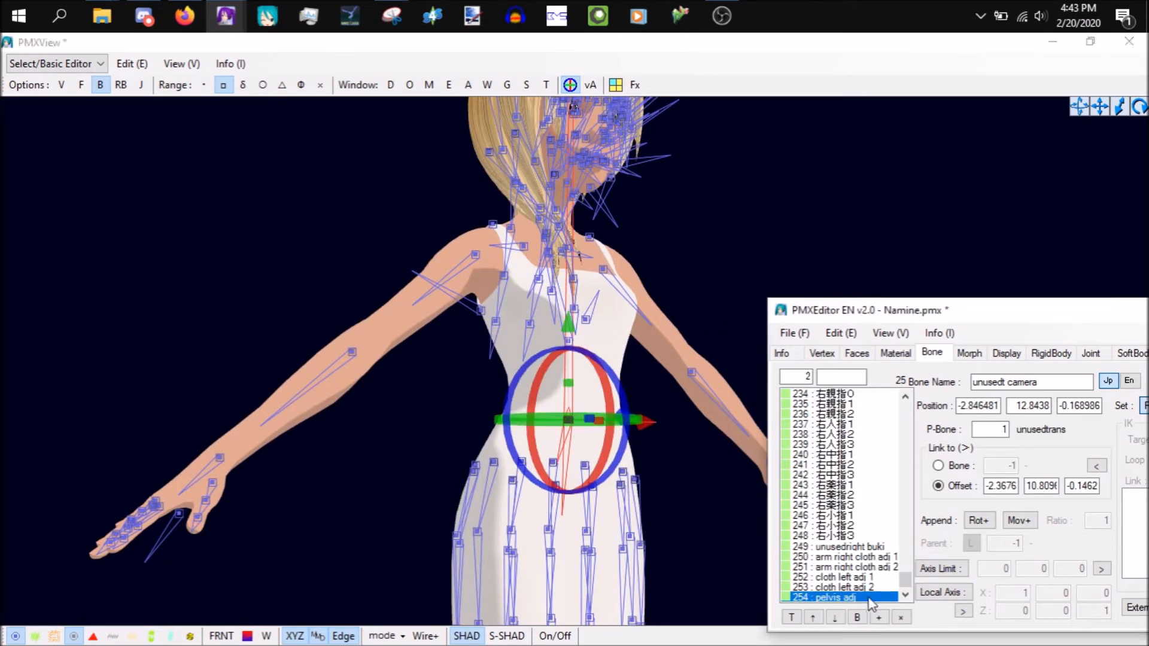
drag(907, 585, 897, 396)
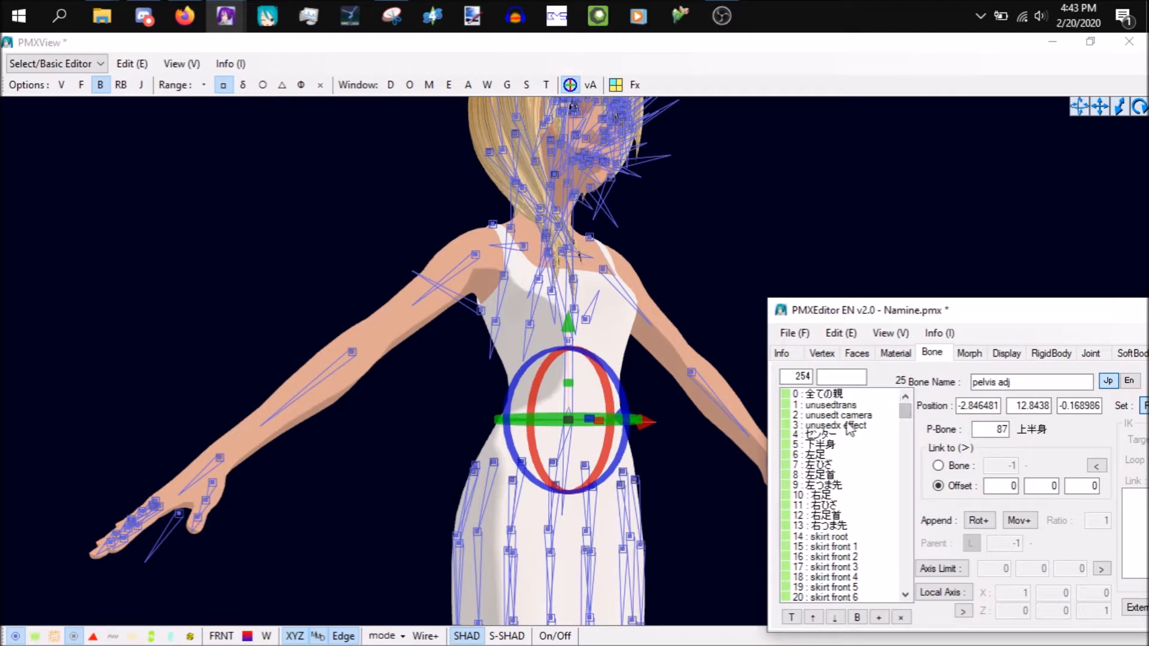
click(853, 436)
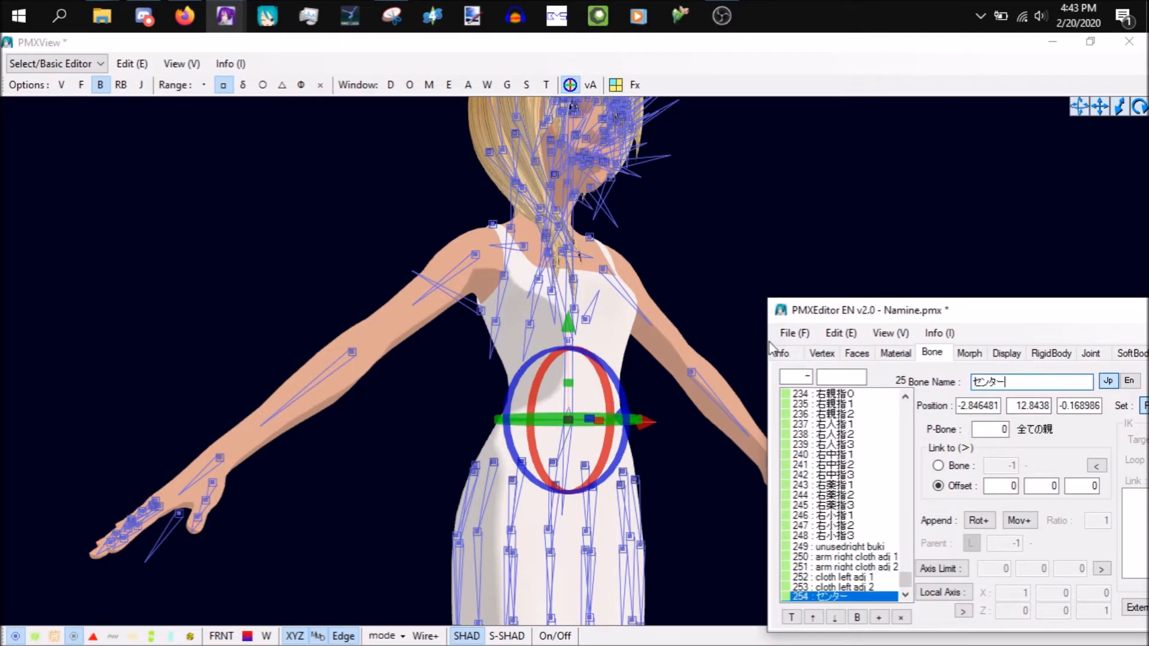
- Merge the two bones that share the name センター
click(840, 334)
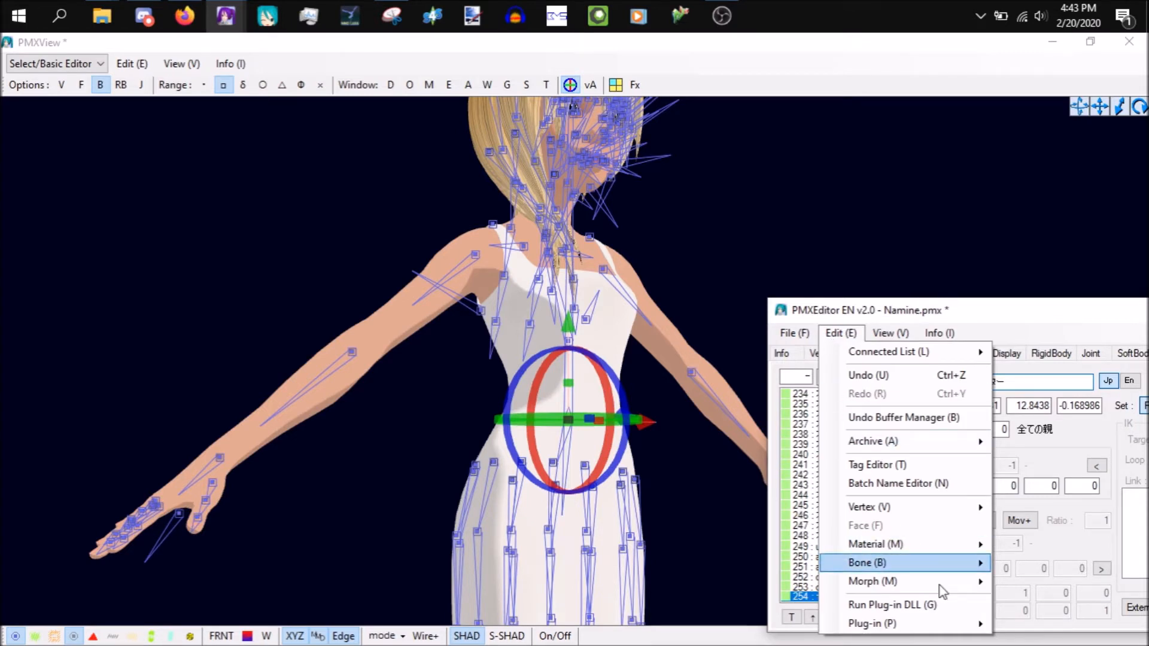
mouse_move(952, 566)
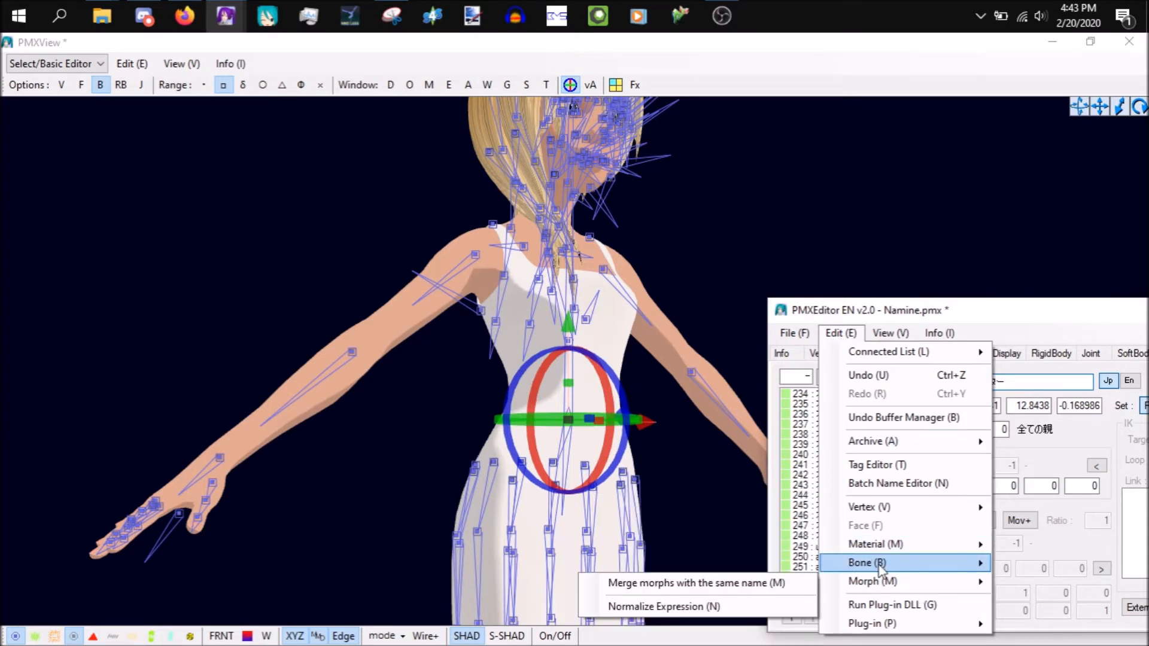
click(777, 506)
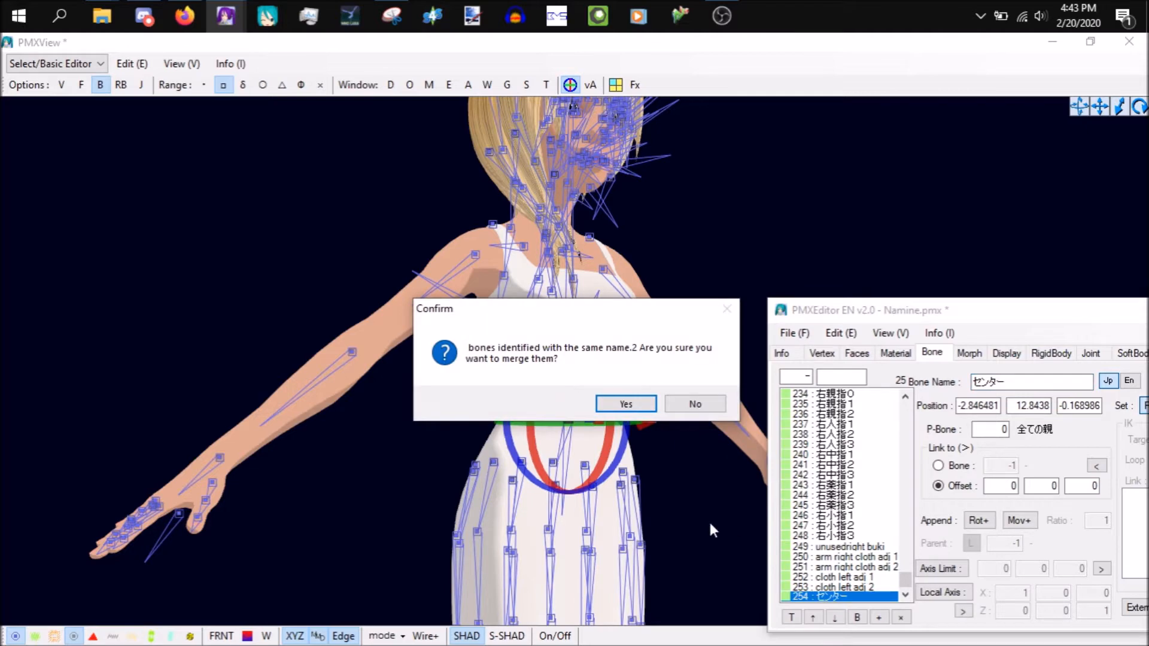
click(627, 405)
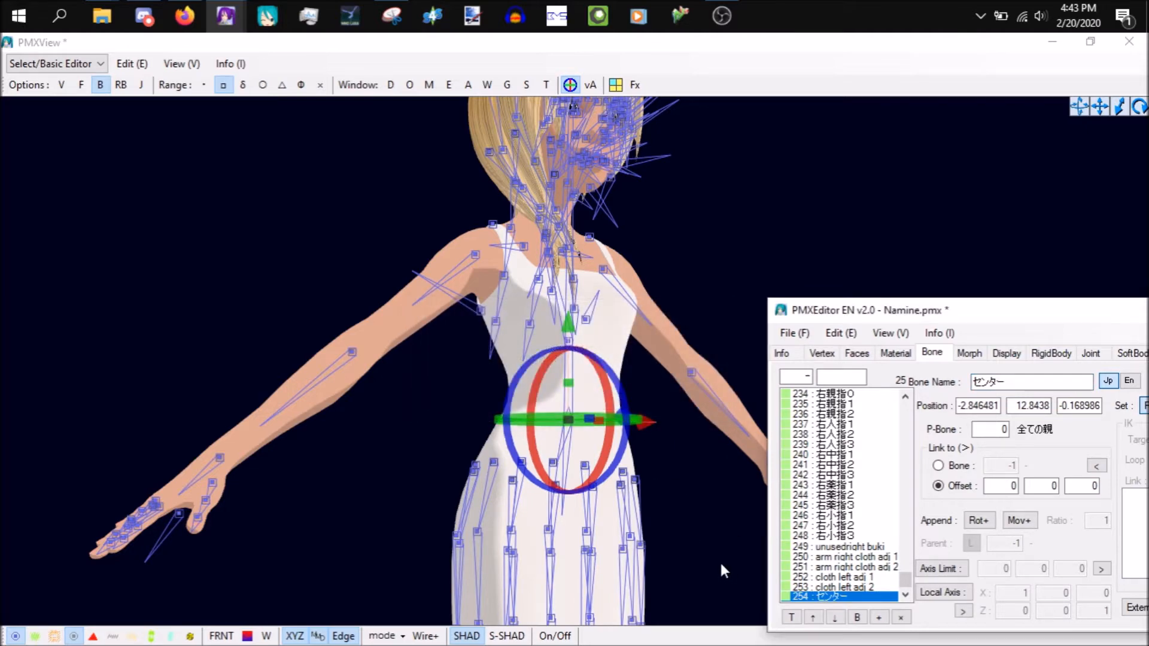
- Delete the three bones unusedtrans, unusedt camera and unusedx effect
right_drag(718, 564, 690, 572)
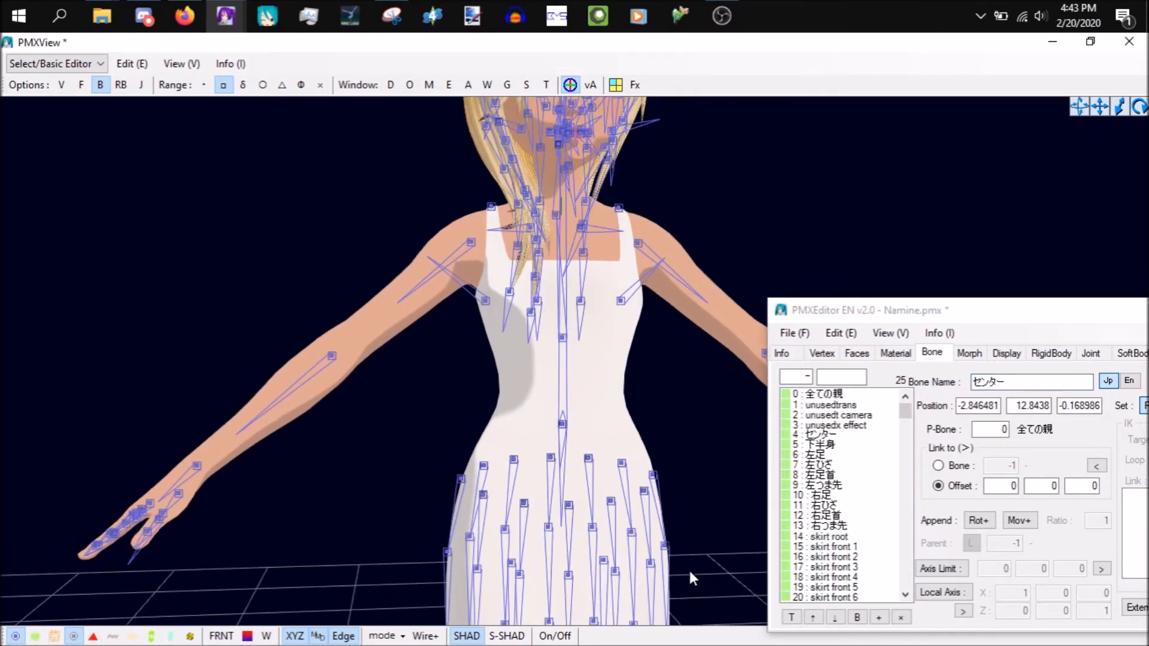
click(562, 424)
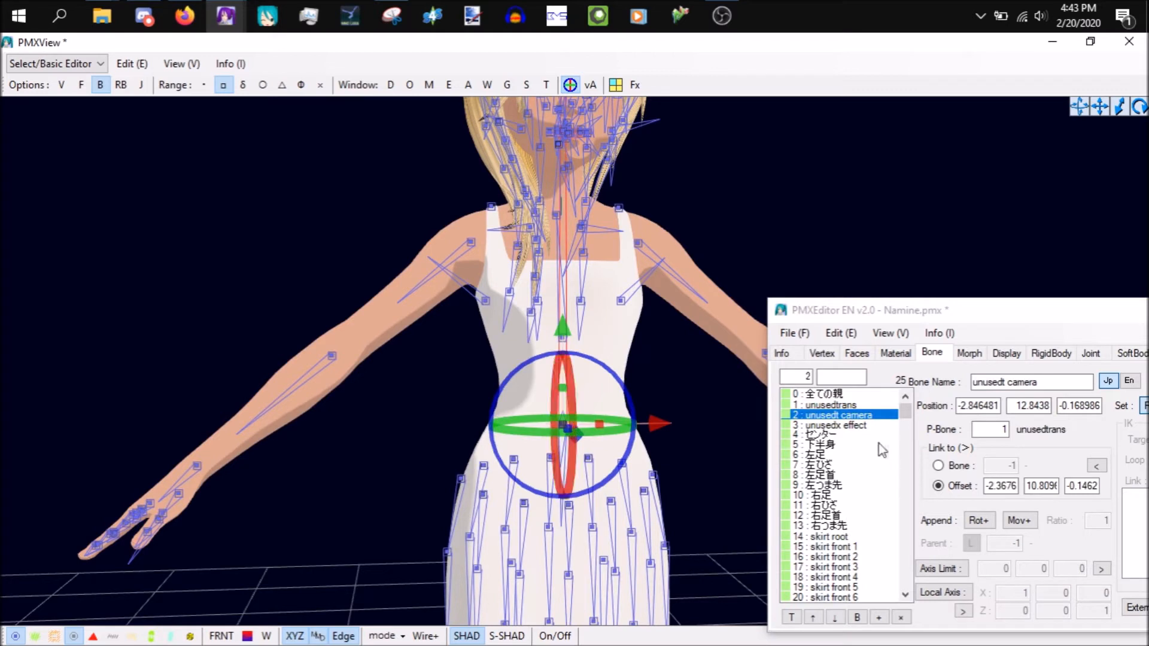
drag(872, 405, 867, 430)
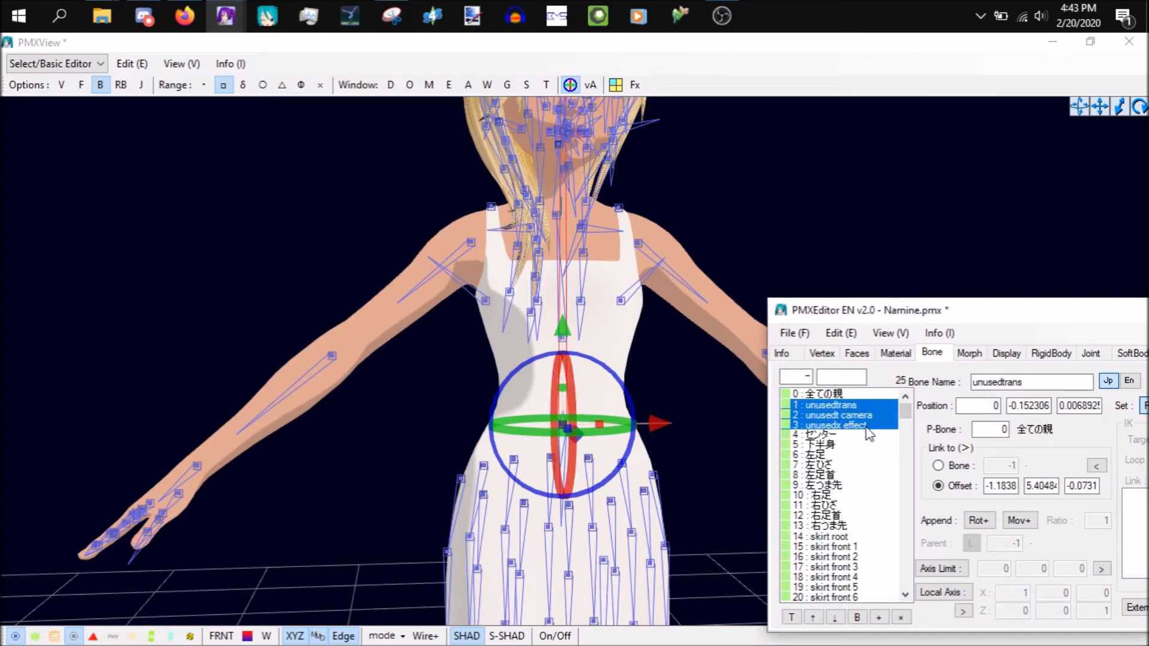
key(Delete)
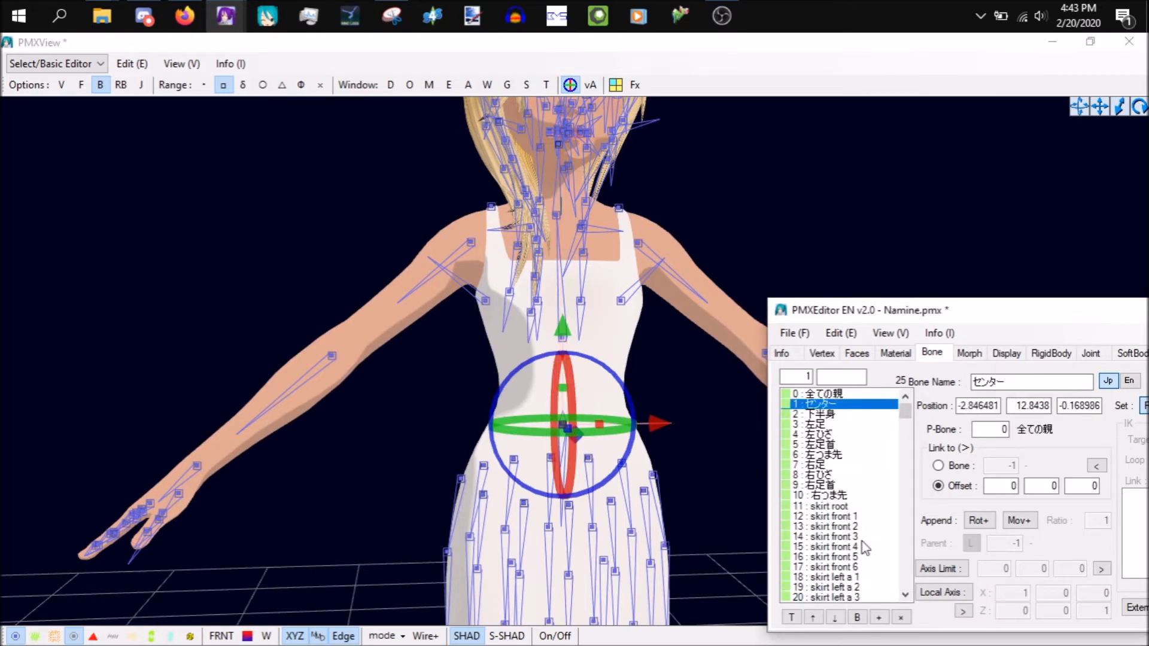
- Search the bone list for "unused" and delete the unusedfacial and unusedg eye bones
click(837, 375)
key(Return)
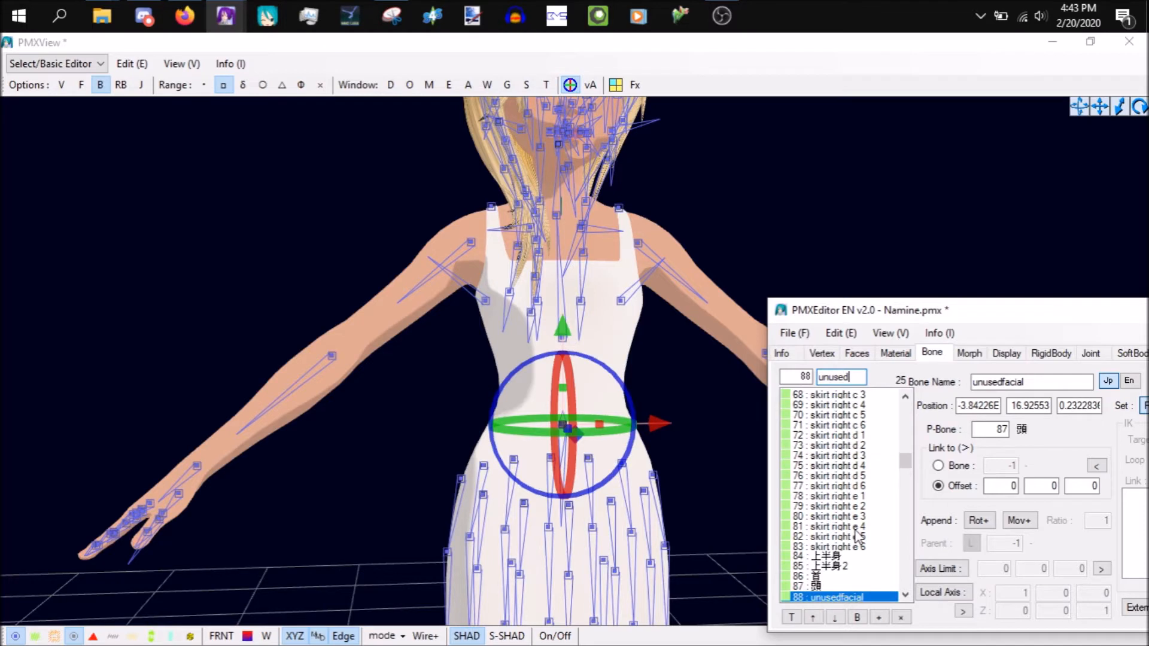
click(852, 598)
key(Delete)
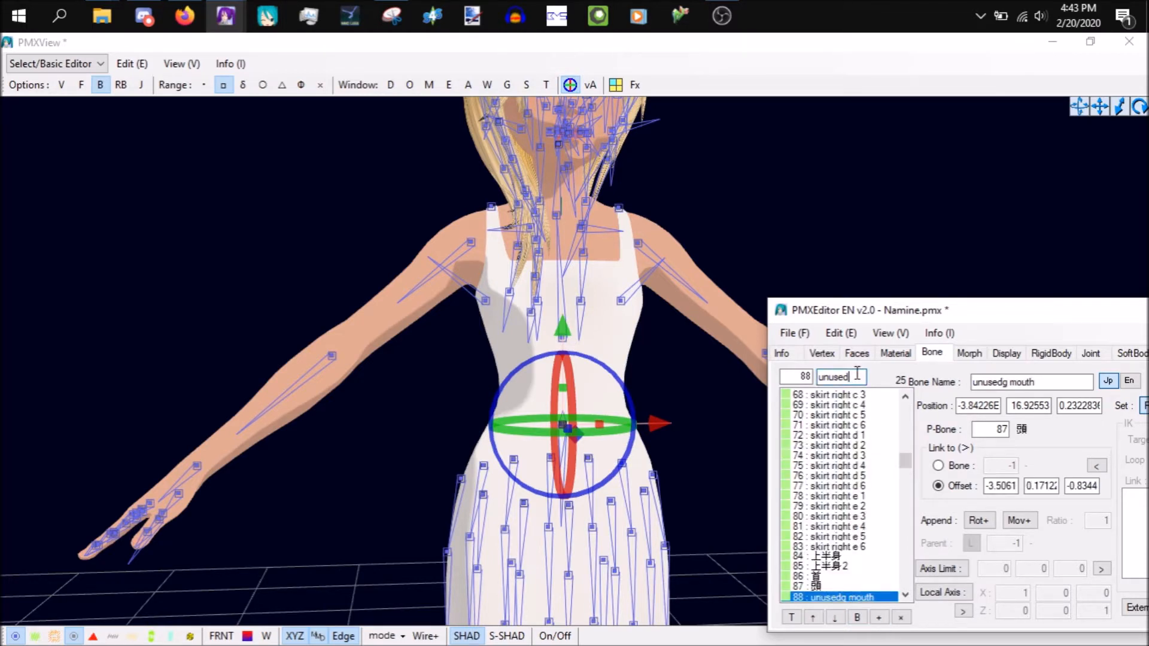
key(Return)
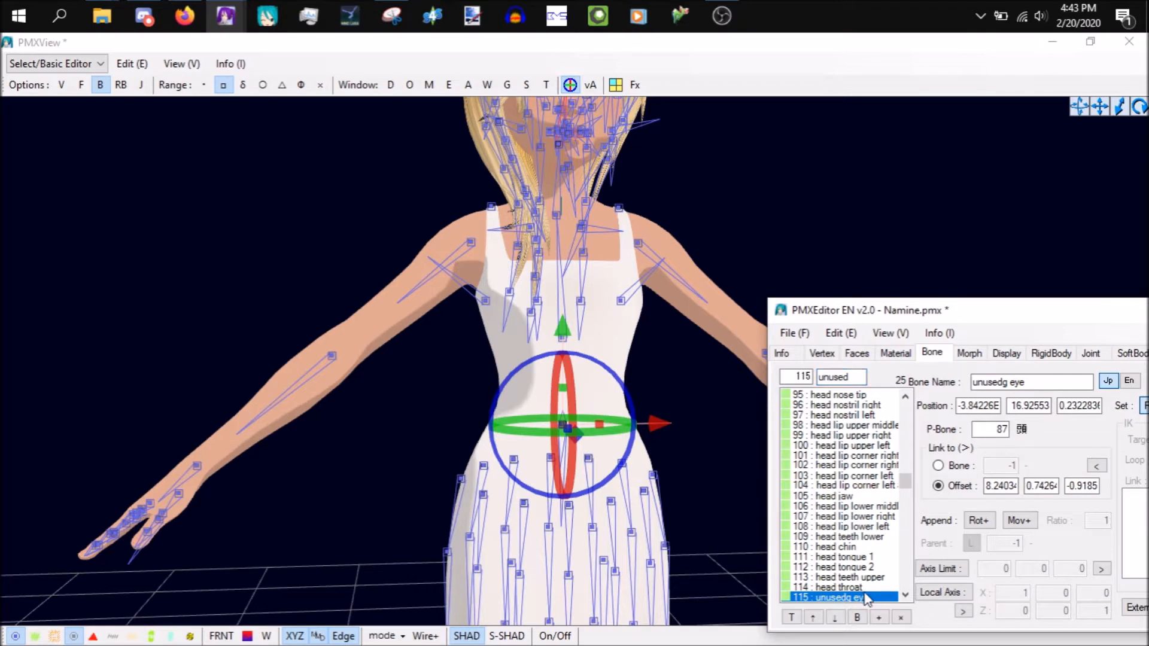
key(Delete)
- Find the next bone matching "unused" and delete unusedrealtimea
key(Return)
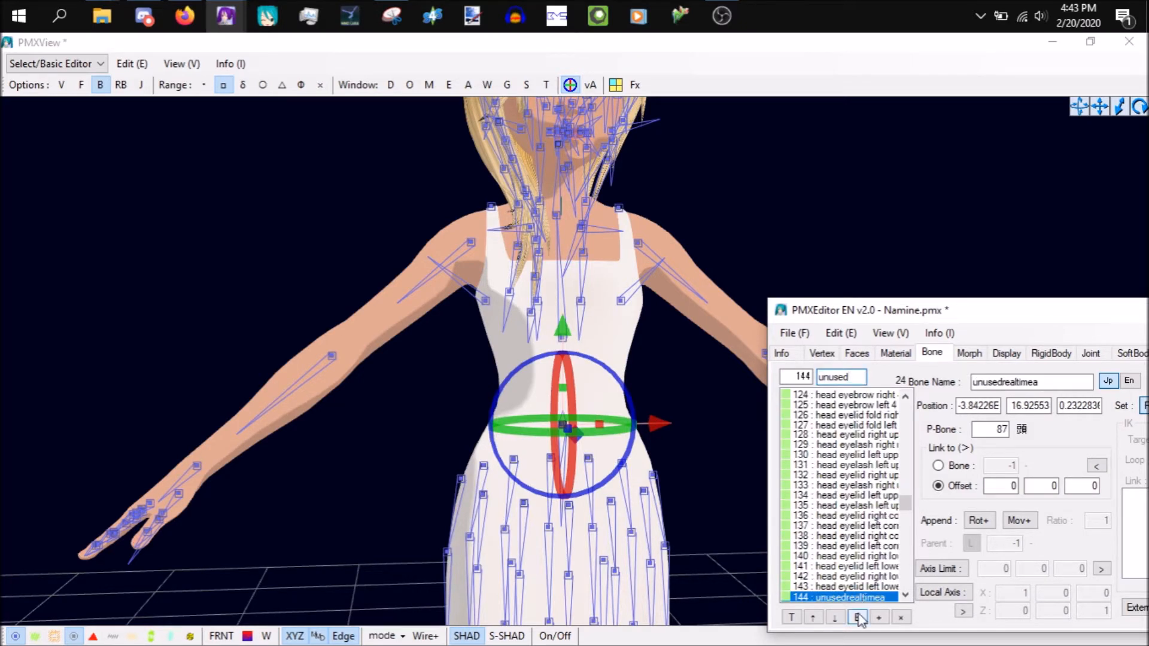
key(BackSpace)
text(b)
key(Delete)
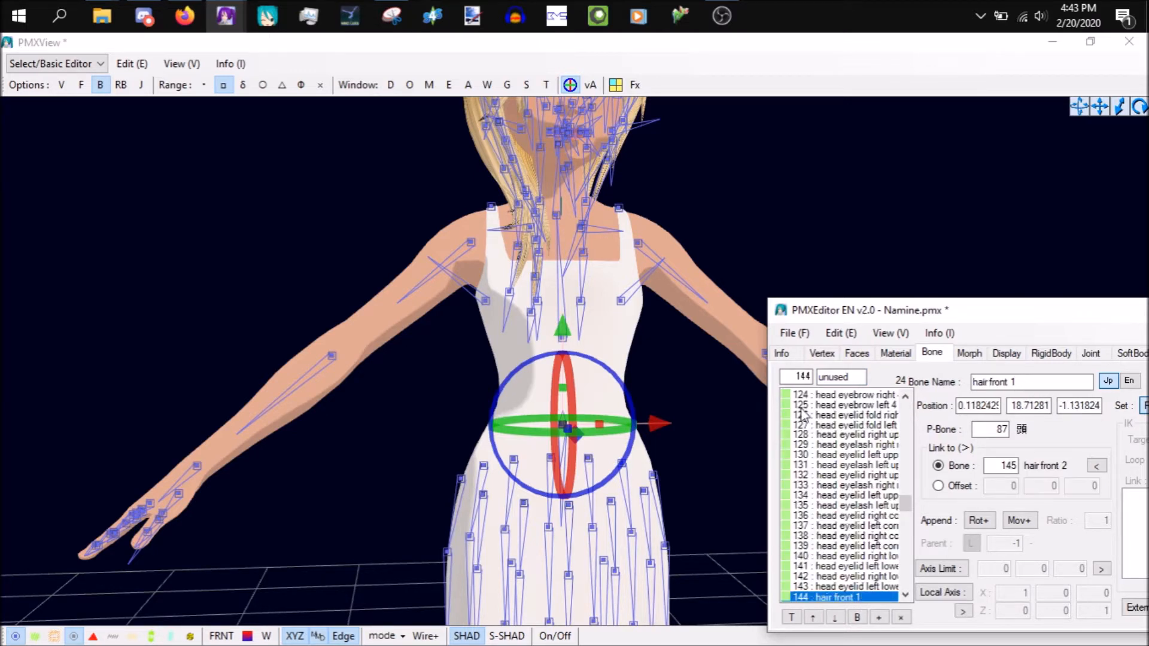
- Continue the "unused" search, deleting the match just before 右肩 and the unusedright buki bone
key(Return)
key(Delete)
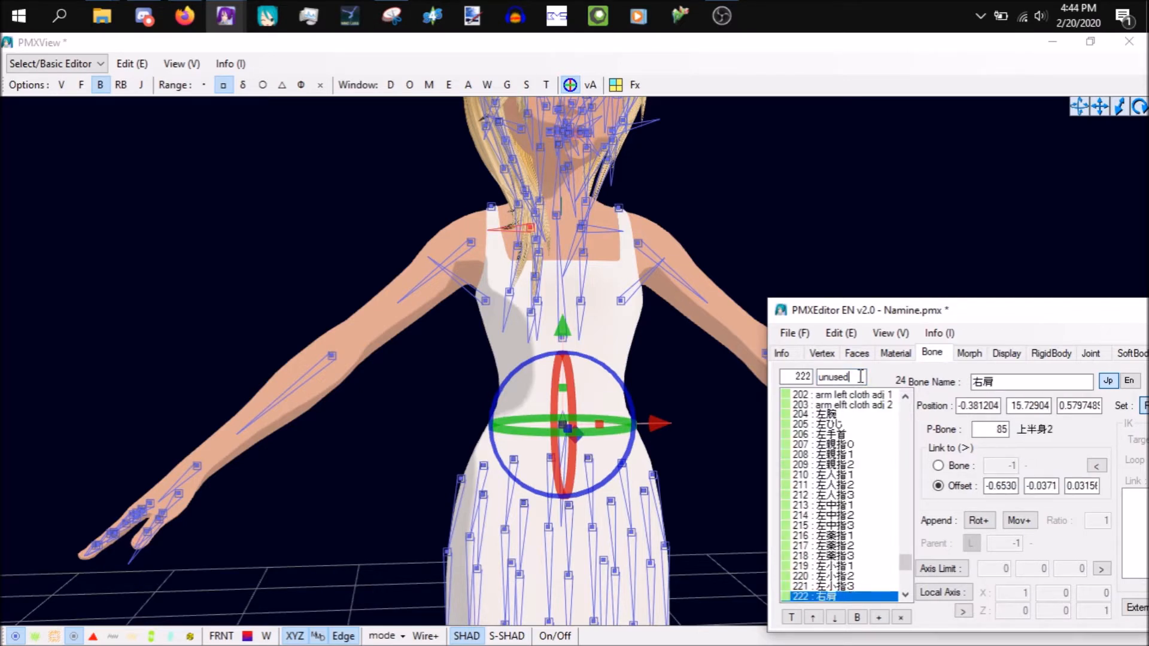
key(Return)
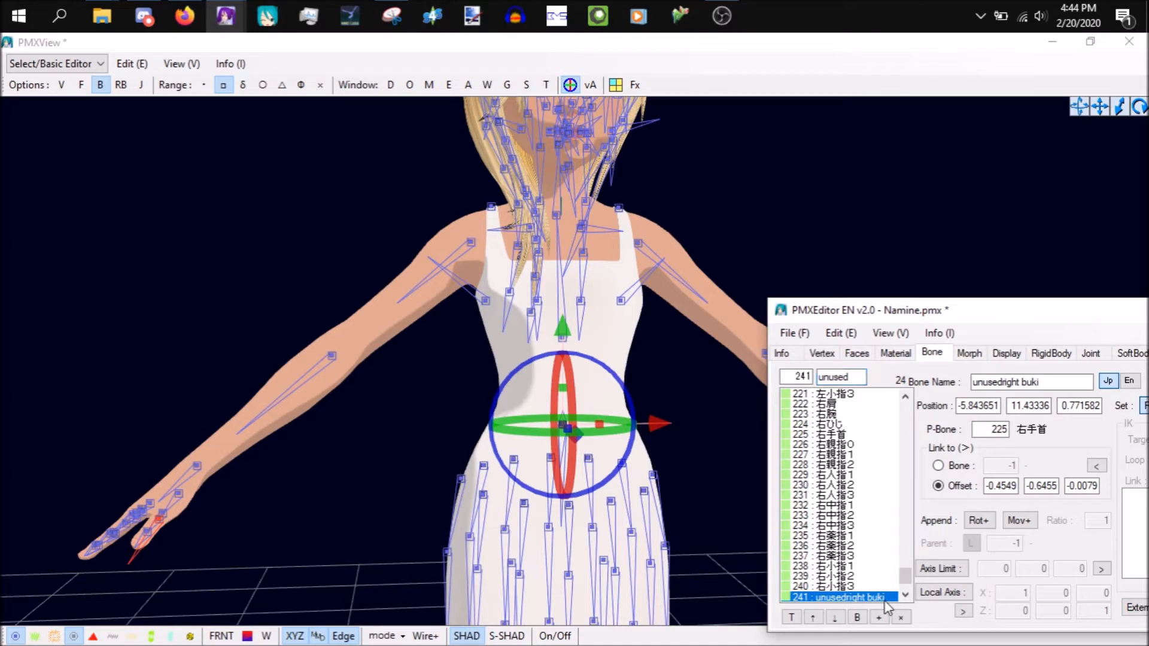
key(Delete)
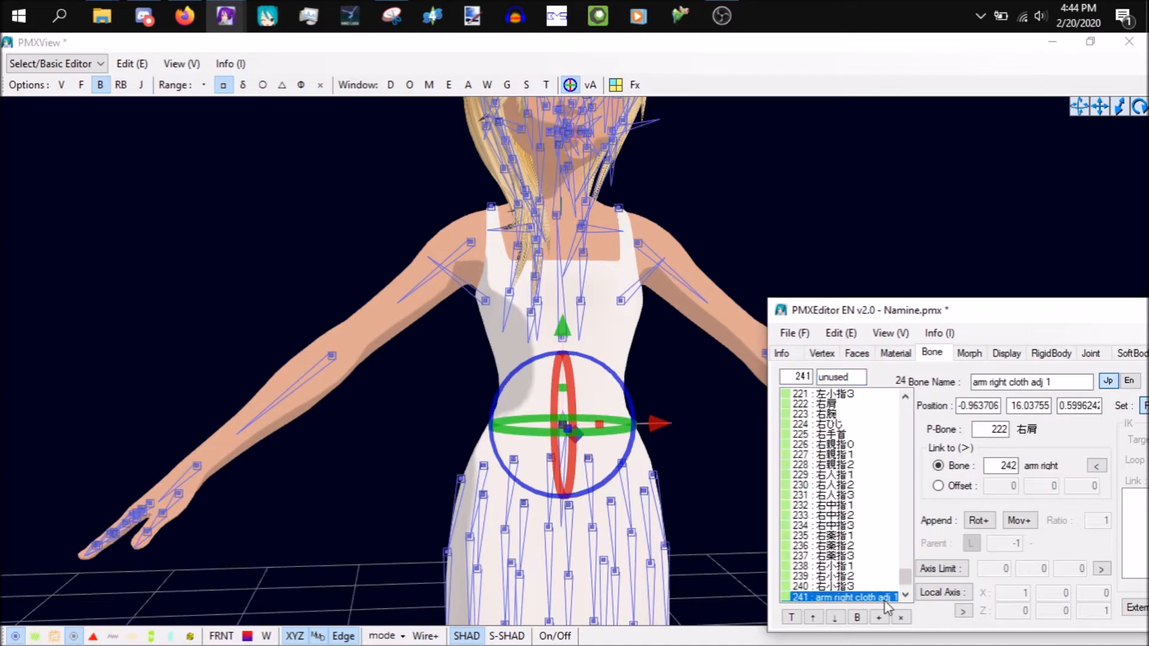
- Repeat the "unused" search from the beginning and delete the unusedg mouth bone
click(854, 379)
key(Return)
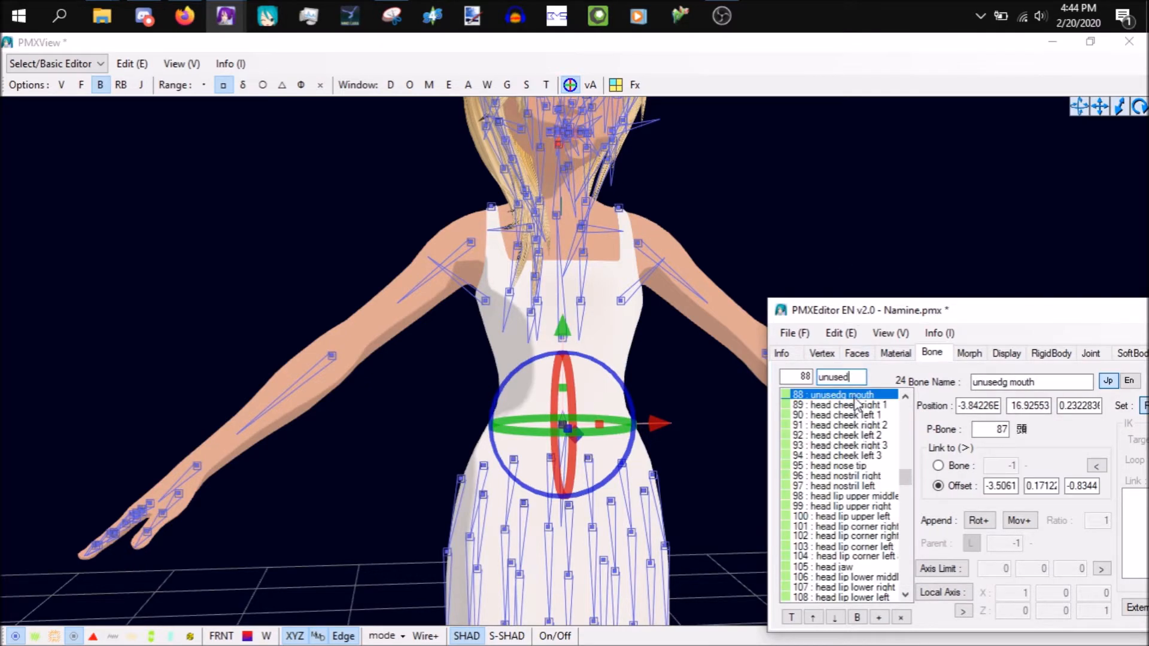
key(Delete)
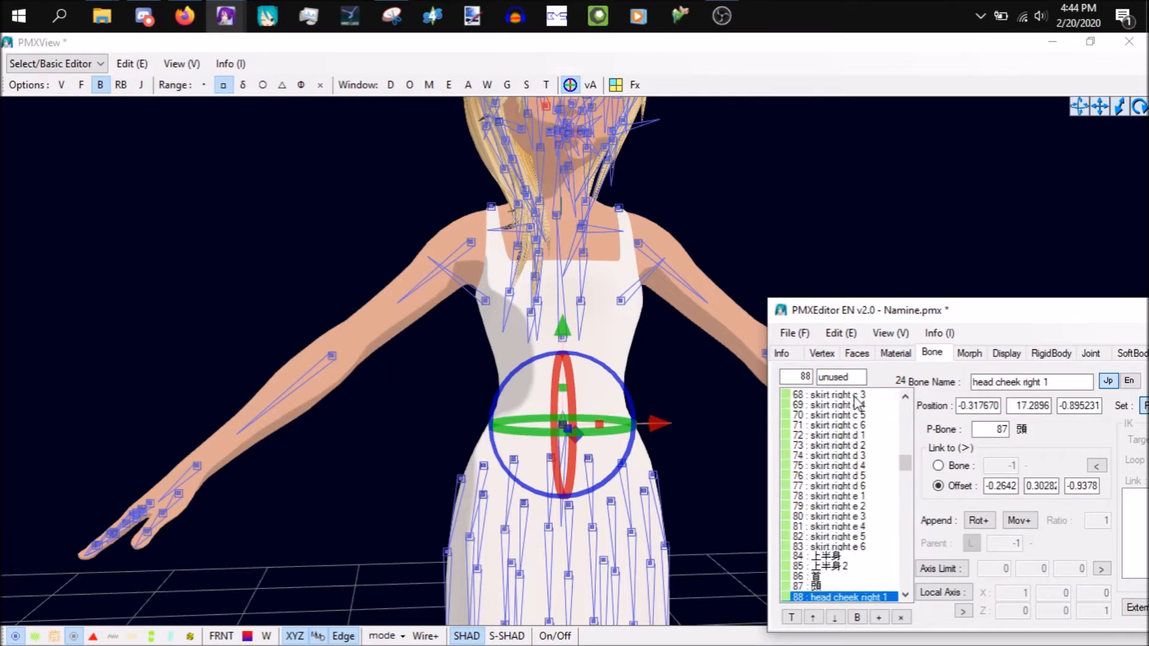
click(859, 375)
drag(905, 469, 906, 395)
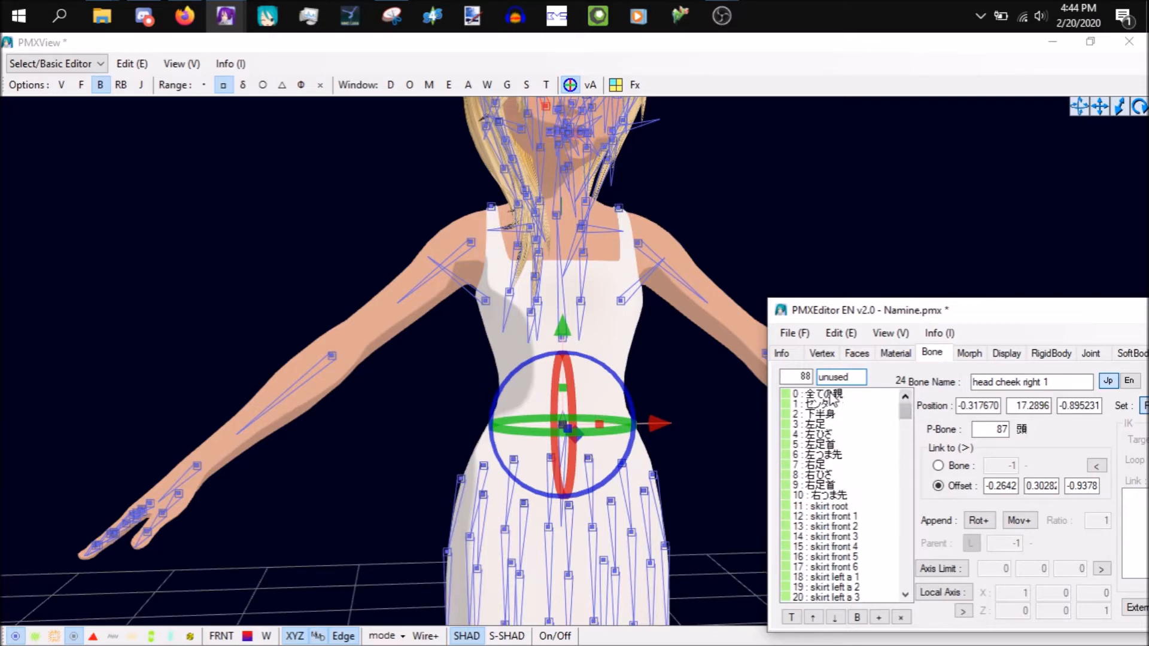
click(832, 396)
click(714, 453)
mouse_move(714, 454)
right_down()
mouse_move(675, 467)
mouse_move(671, 456)
mouse_move(710, 457)
right_up()
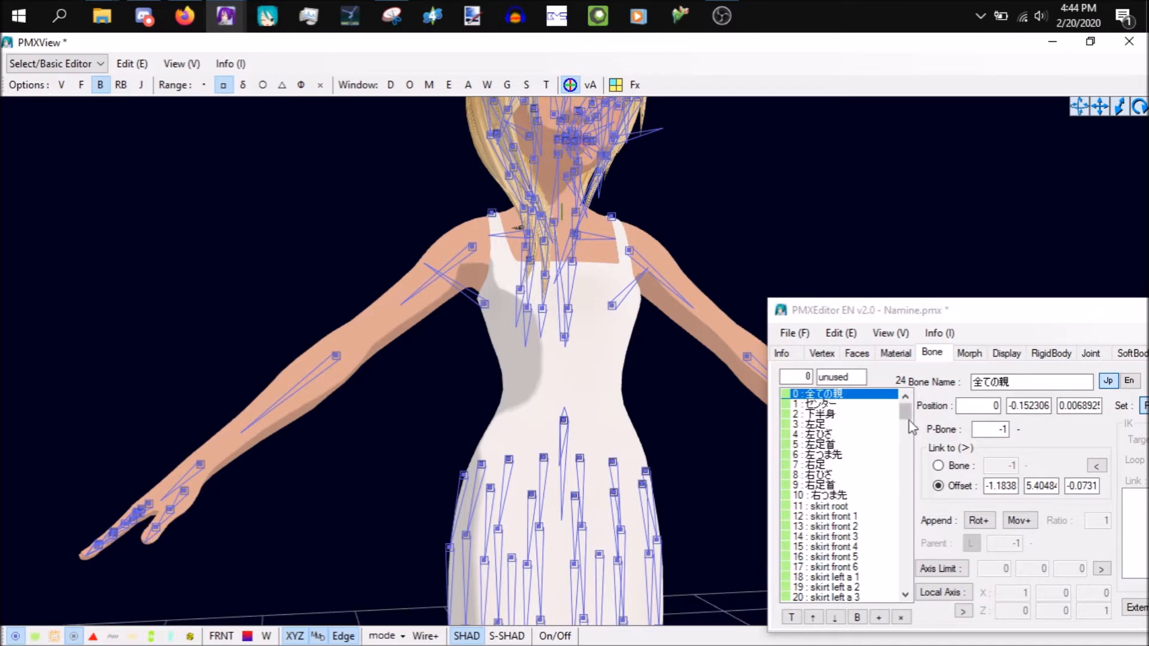
- Rename the skirt root bone to 下半身, the same name as the lower-body bone
mouse_move(906, 415)
mouse_down()
mouse_move(910, 437)
mouse_move(913, 422)
mouse_up()
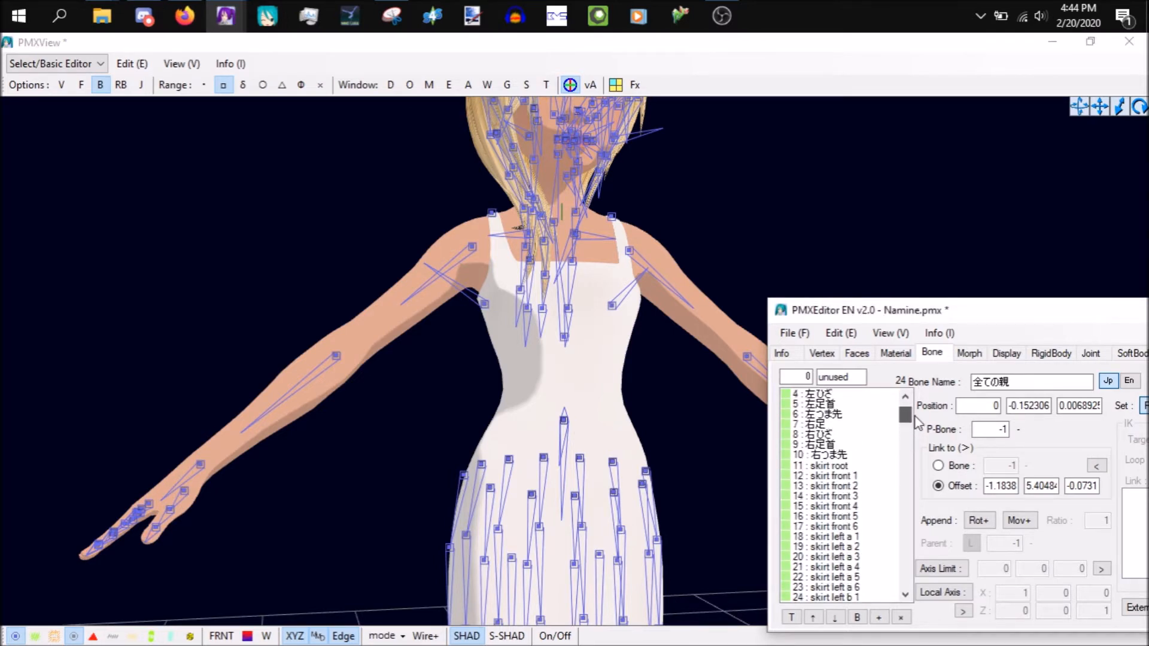
click(865, 465)
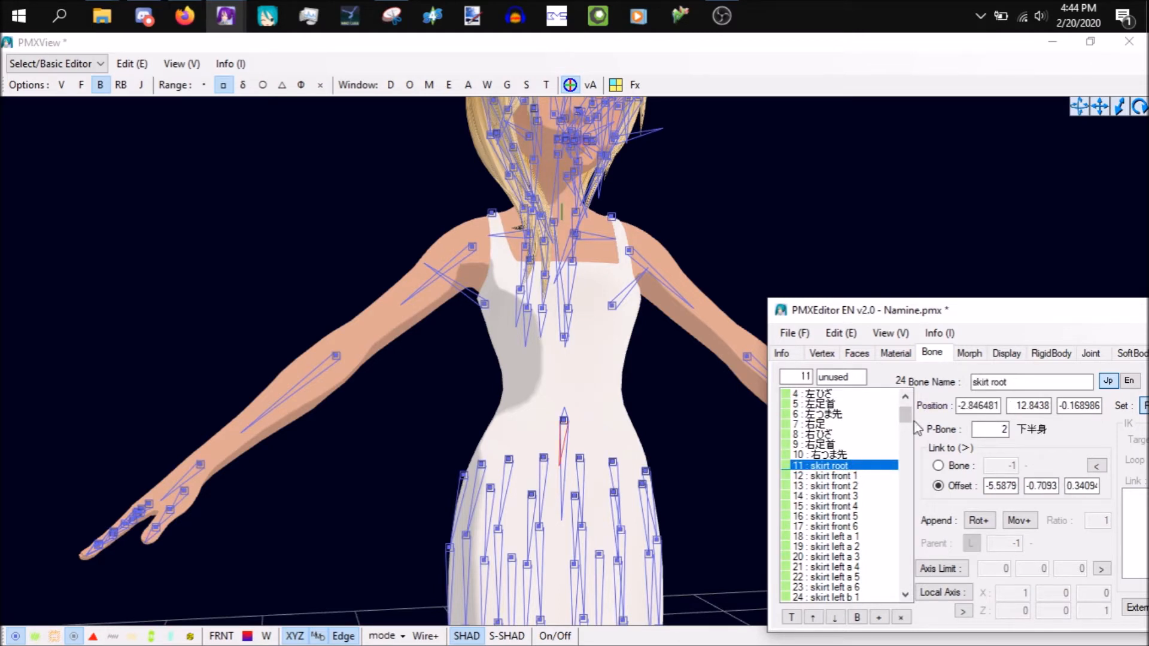
drag(909, 423, 909, 419)
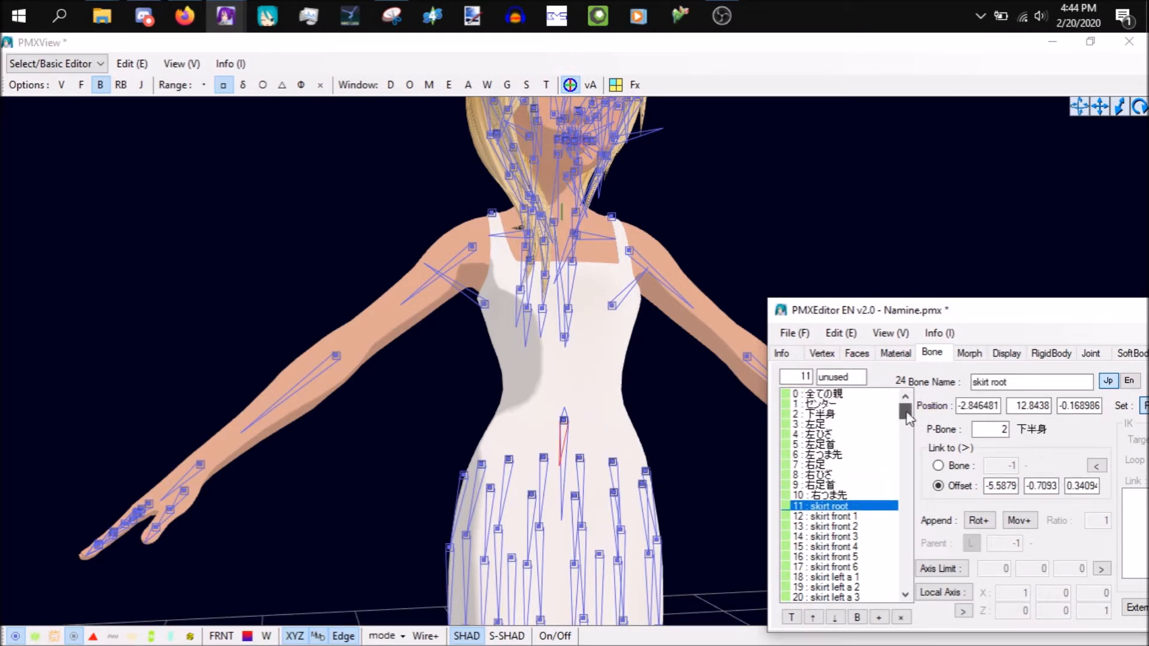
click(845, 415)
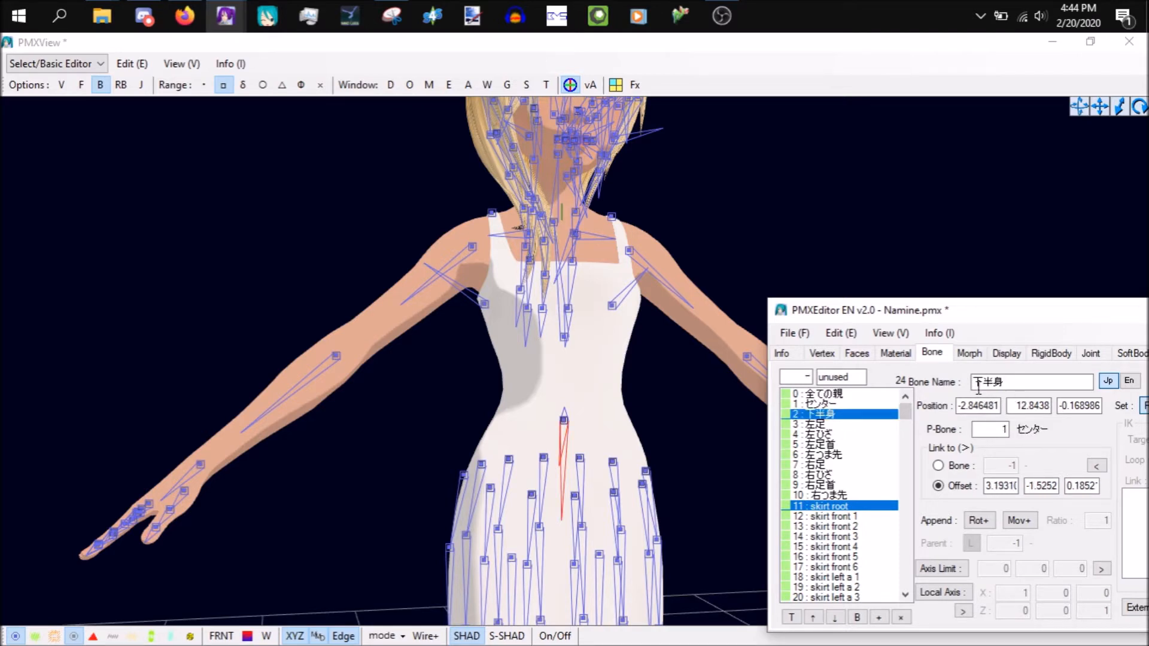
drag(985, 386, 974, 389)
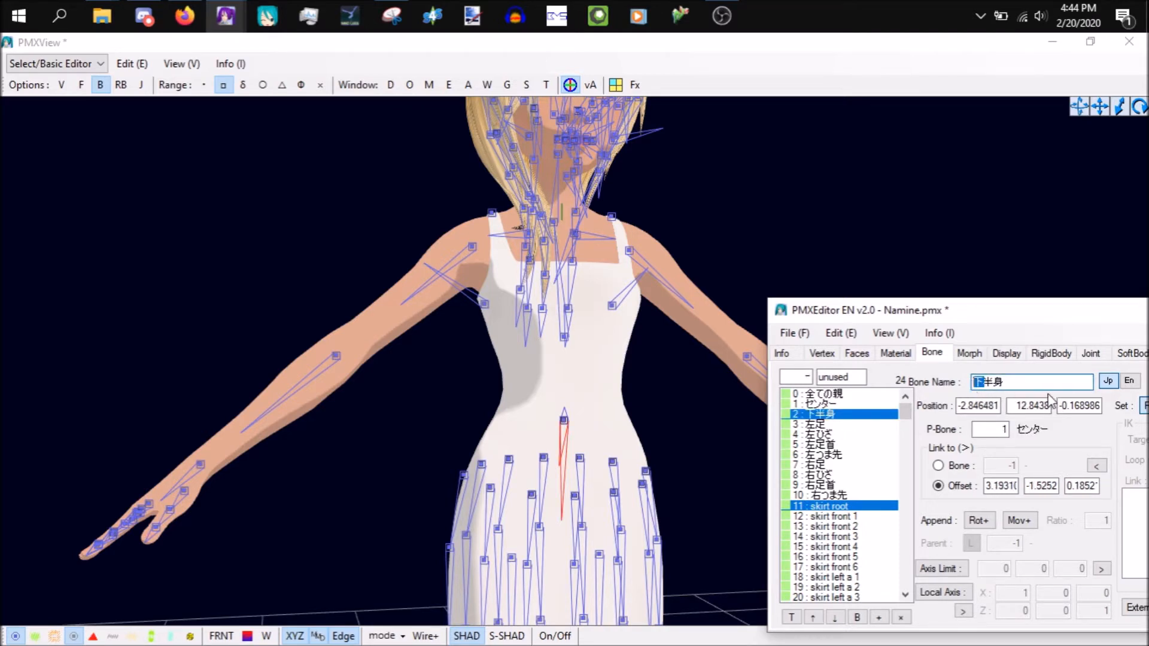
- Merge the two lower-body bones named 下半身
click(843, 333)
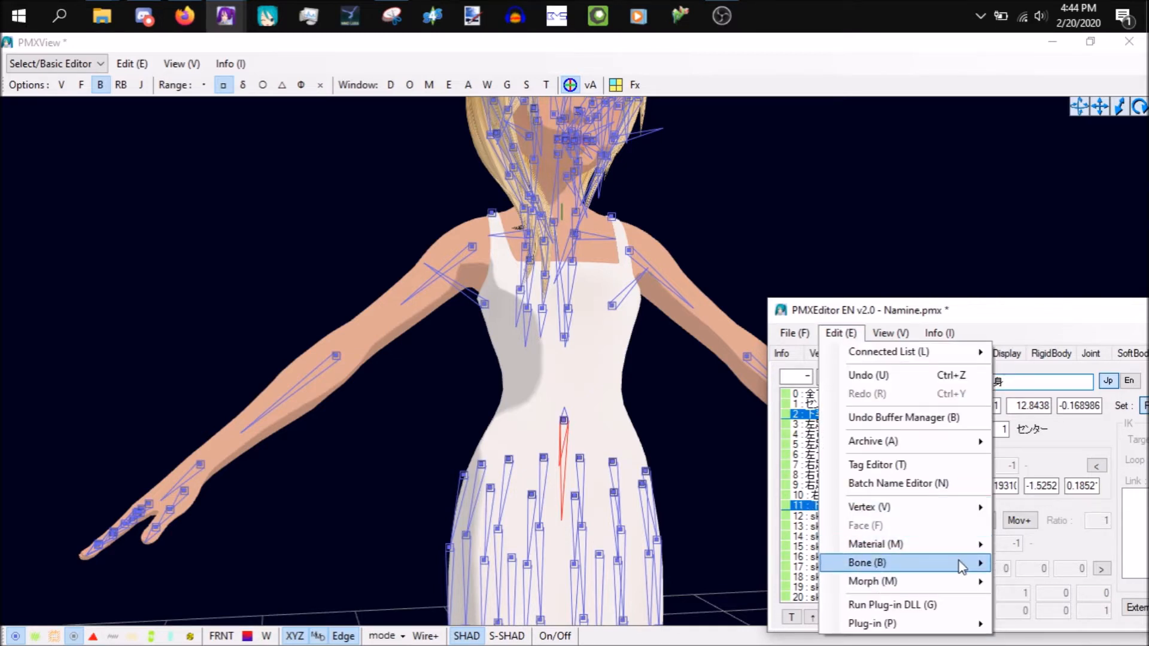
mouse_move(952, 570)
click(803, 504)
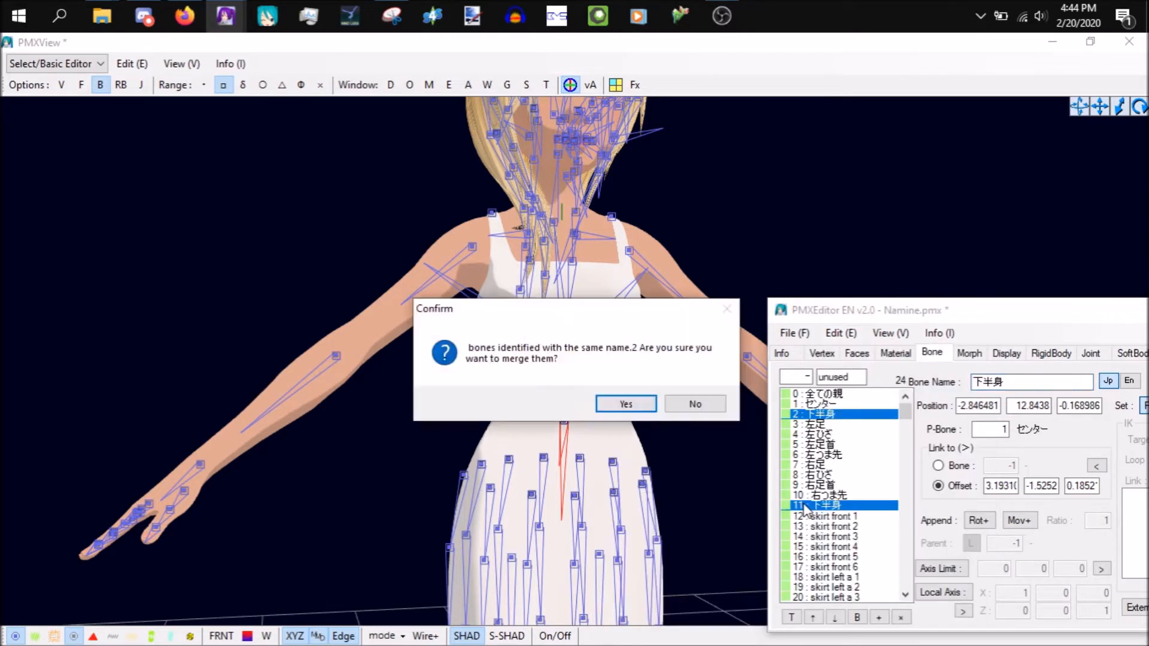
click(626, 405)
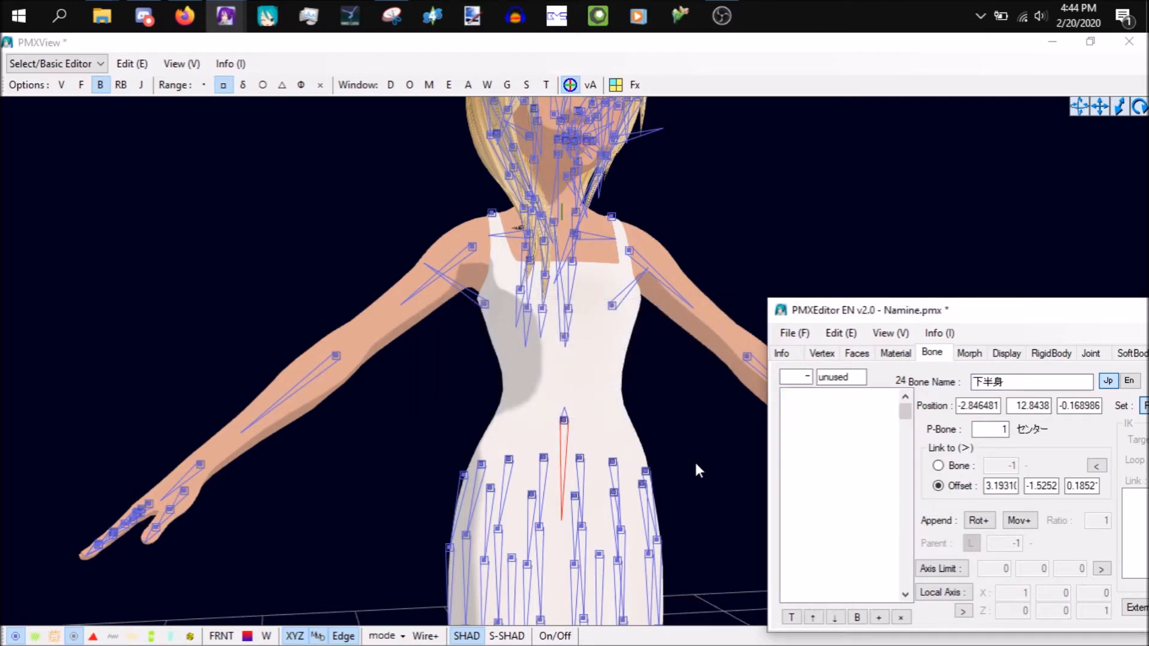
right_drag(651, 468, 686, 459)
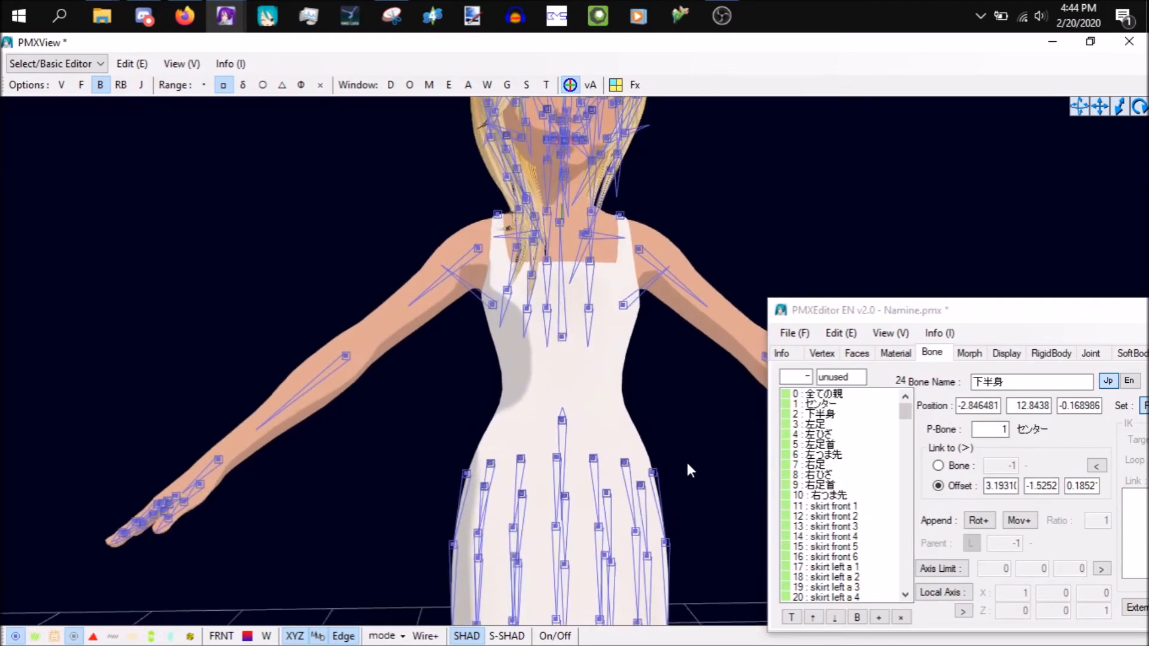
drag(907, 411, 905, 473)
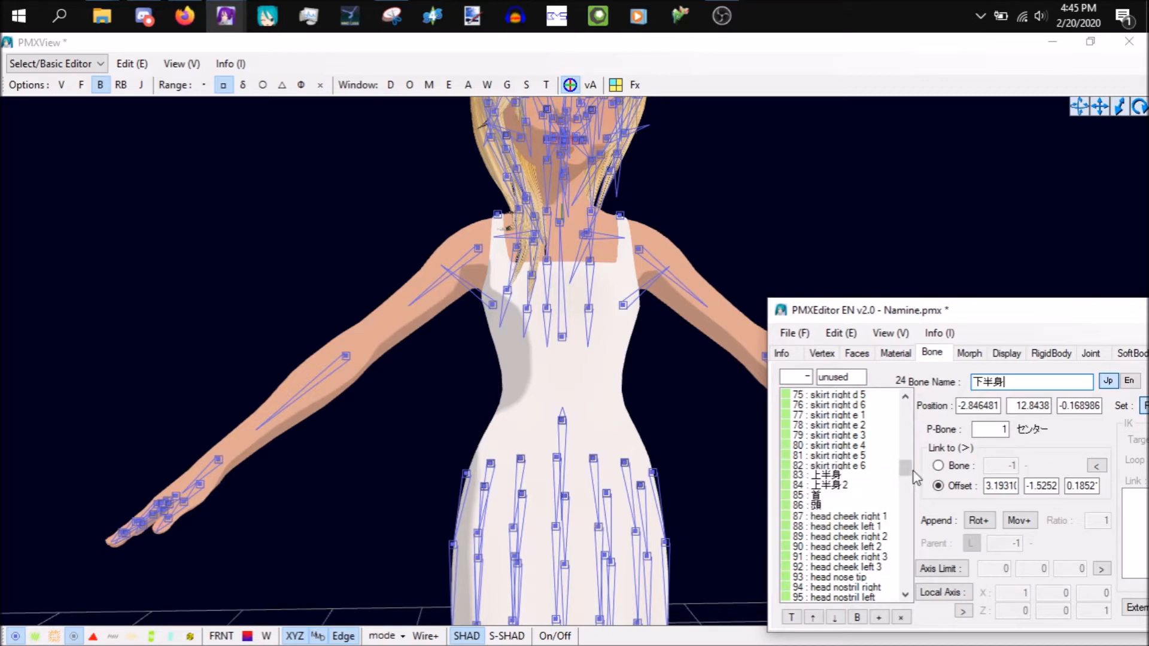
drag(911, 470, 905, 396)
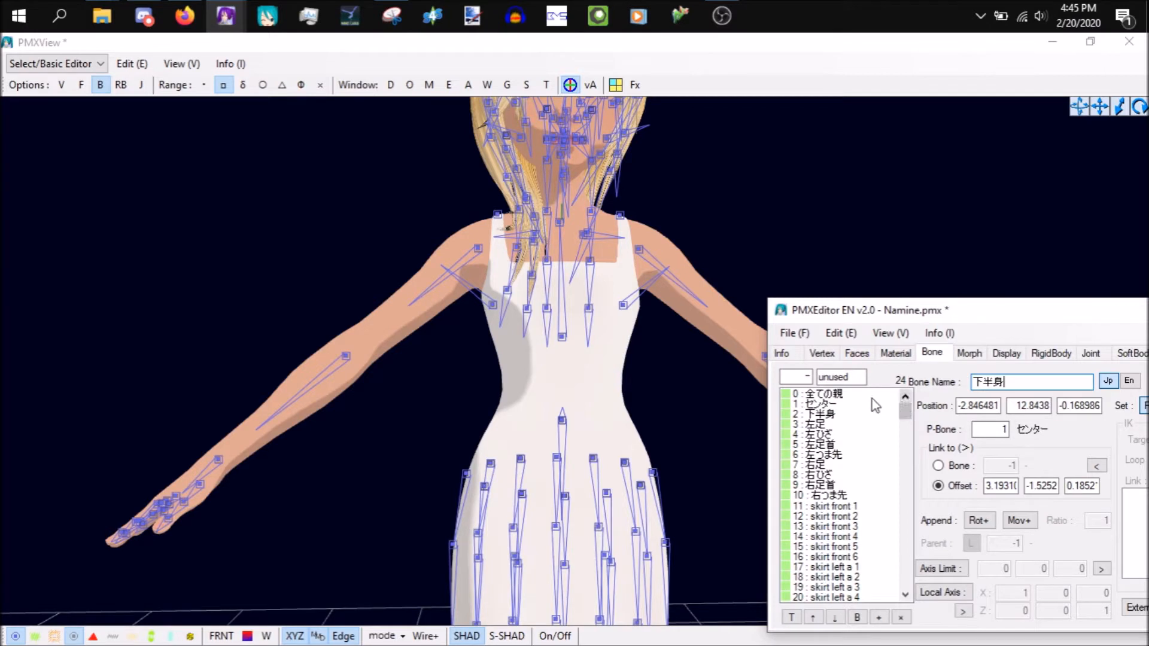
- Link the upper-body bone 上半身 to bone 84, 上半身2
click(843, 414)
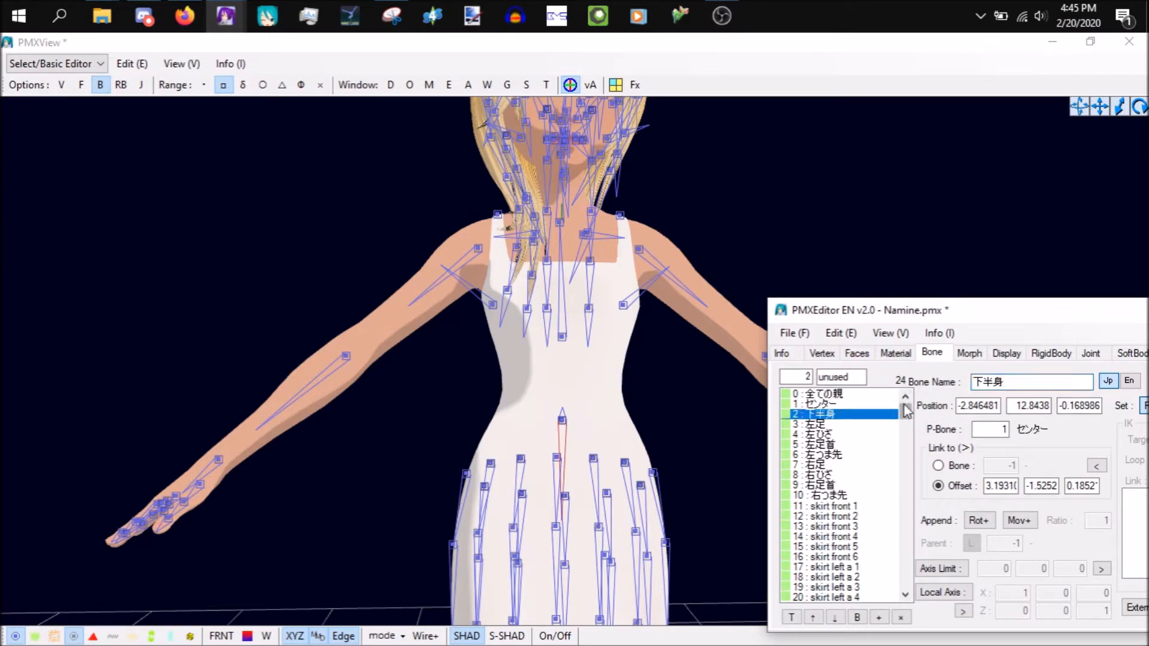
drag(907, 414, 907, 470)
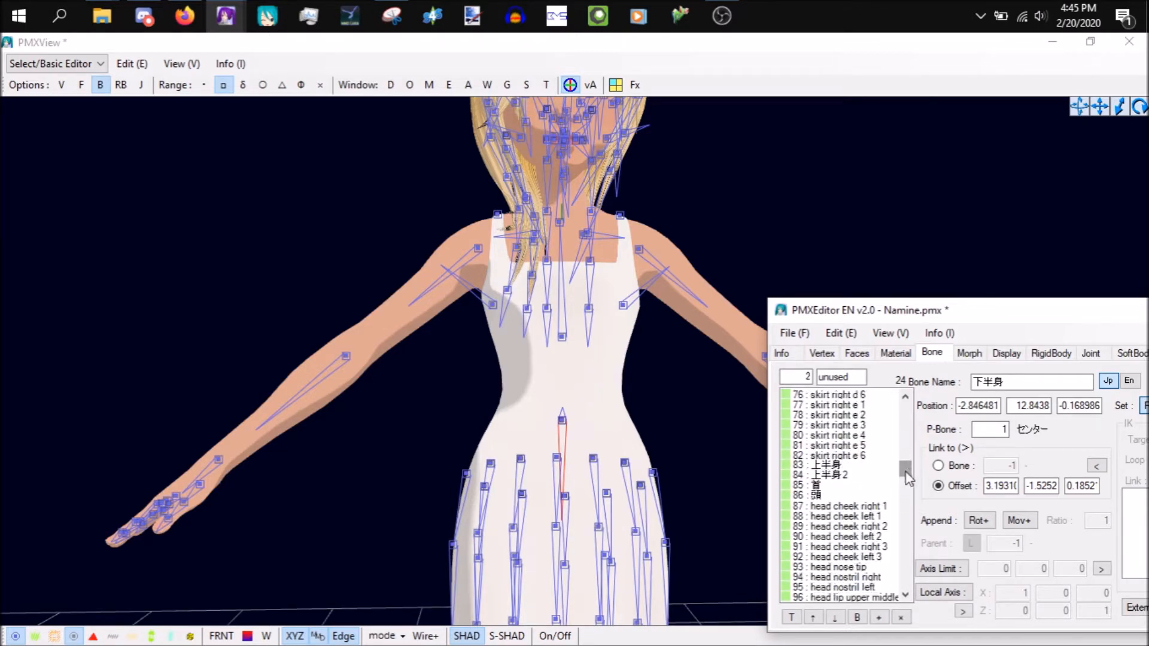
click(856, 465)
click(952, 468)
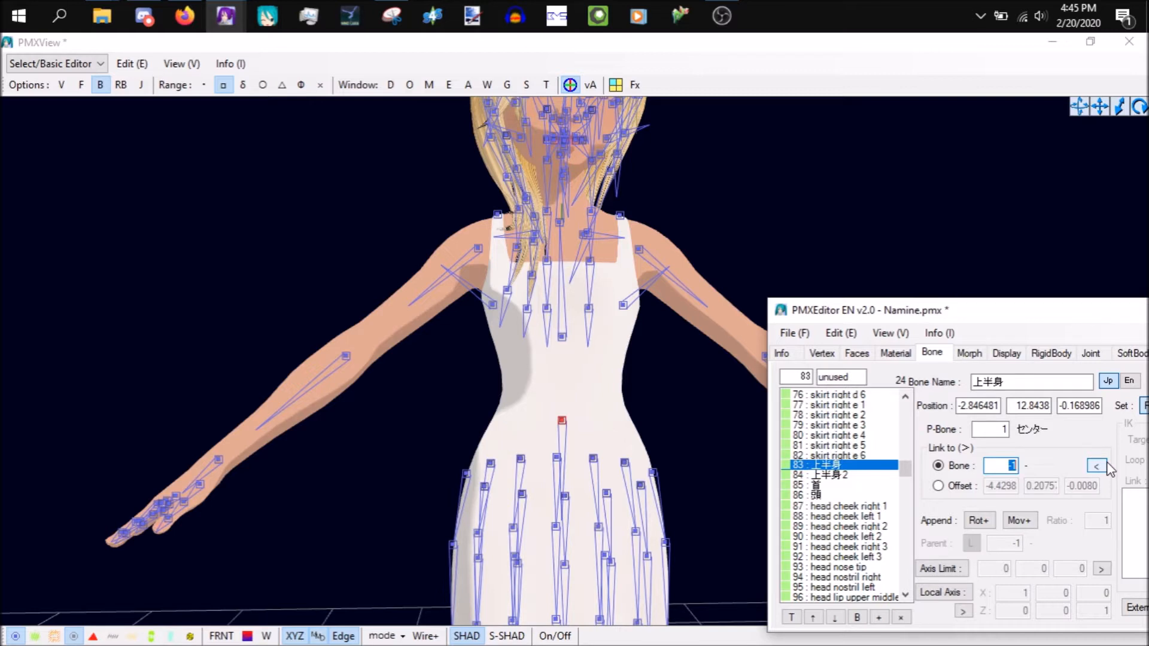
text(84)
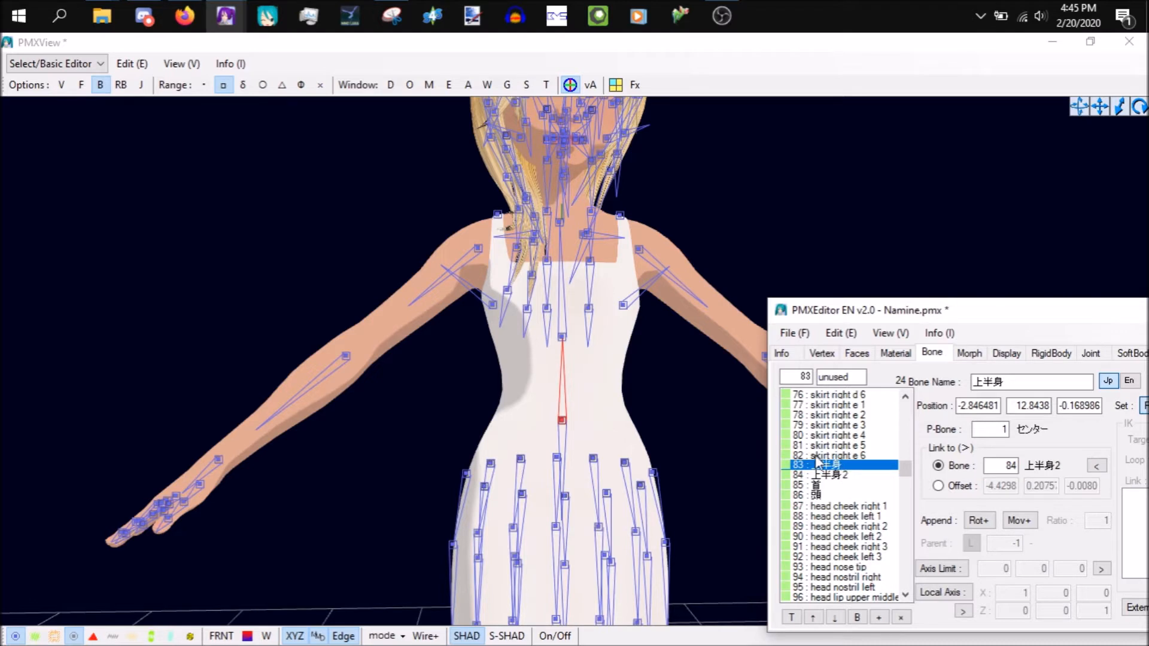
- Show the transform handle and move the 上半身 bone slightly upward, just above the センター bone
click(573, 88)
click(572, 86)
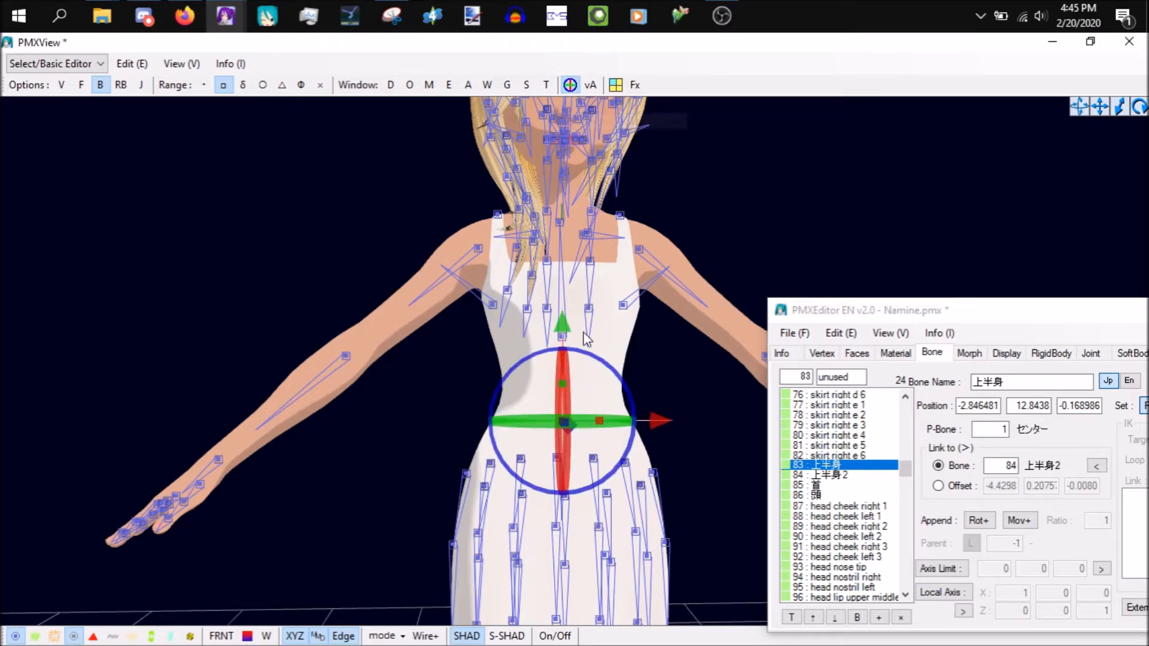
drag(562, 330, 561, 320)
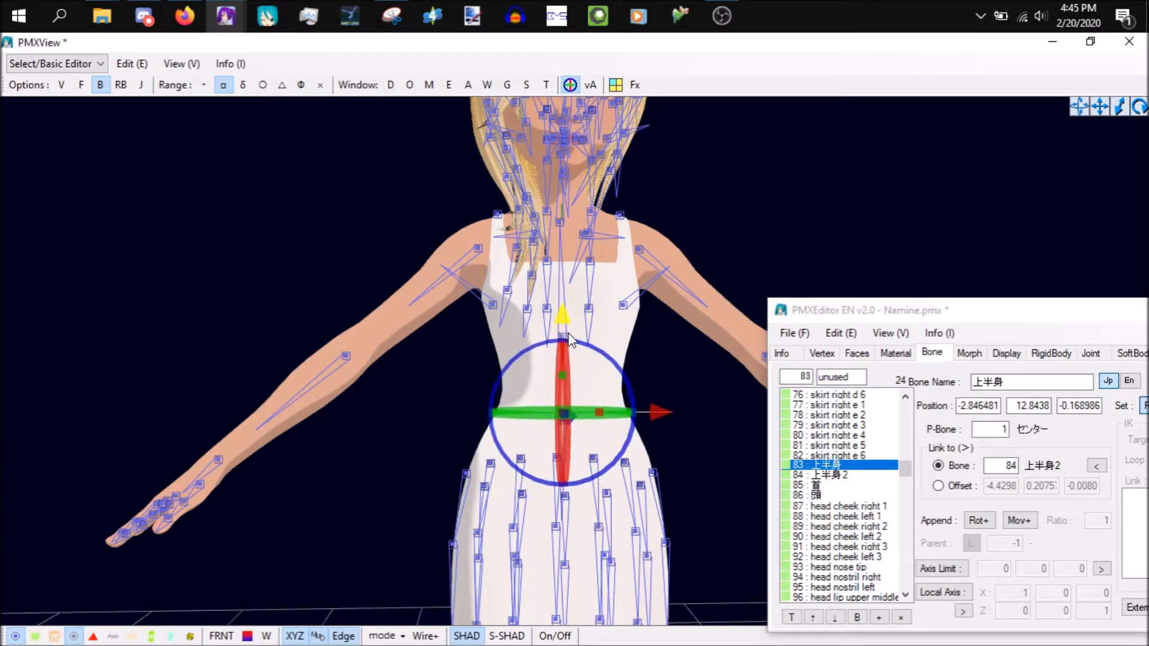
click(680, 367)
mouse_move(680, 367)
right_down()
mouse_move(603, 376)
mouse_move(665, 375)
right_up()
- Select the センター bone at the waist and move it straight down to the middle of the skirt
click(559, 429)
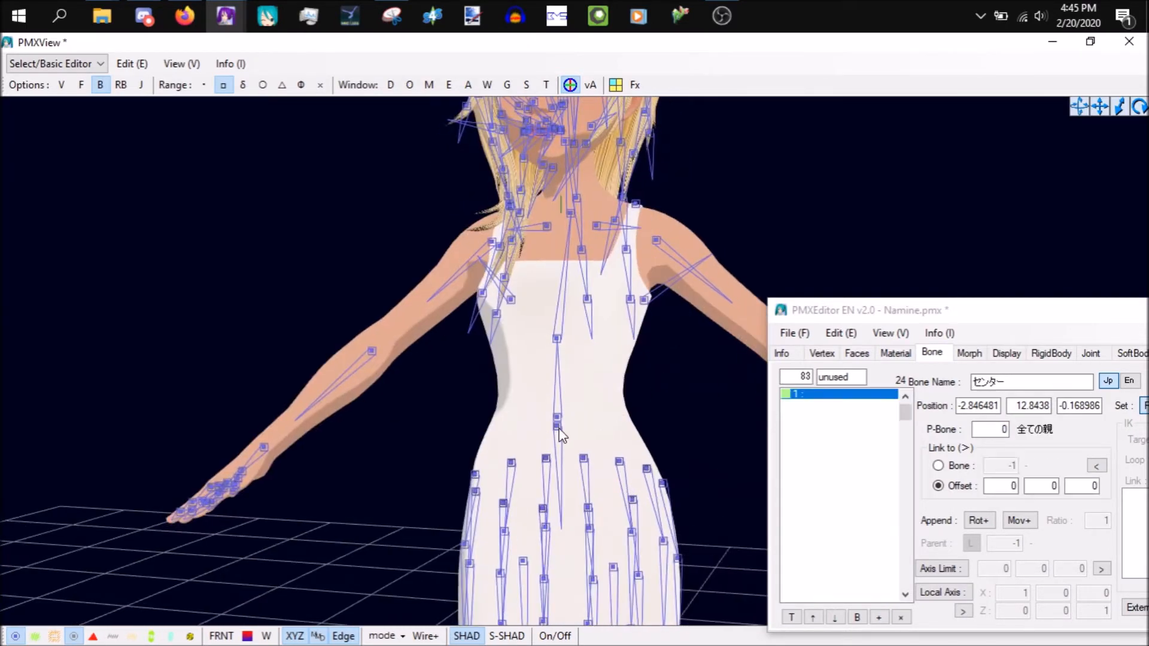
click(868, 394)
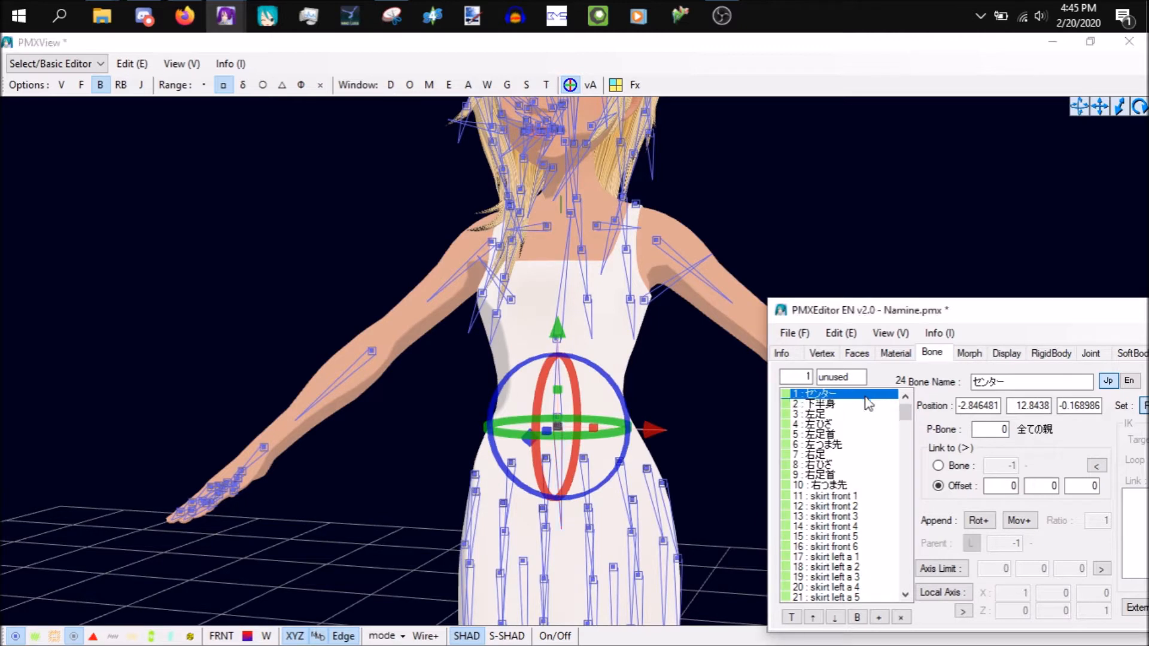
drag(567, 339, 552, 489)
click(725, 378)
right_drag(726, 378, 752, 381)
scroll(736, 374, down, 10)
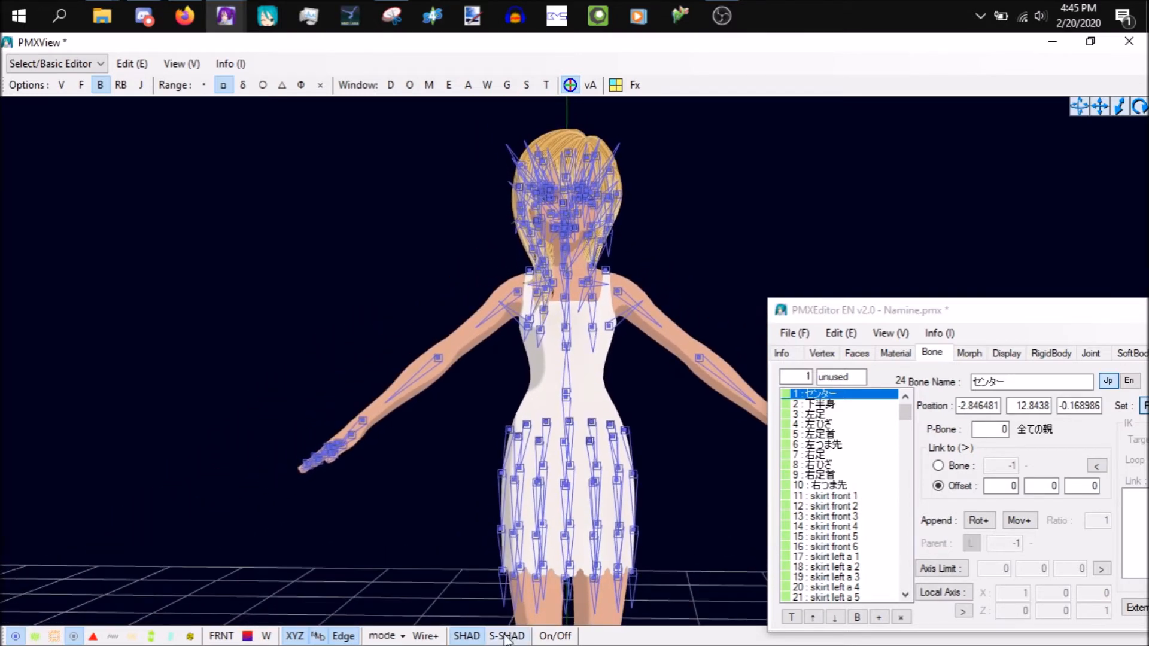
right_drag(584, 554, 618, 559)
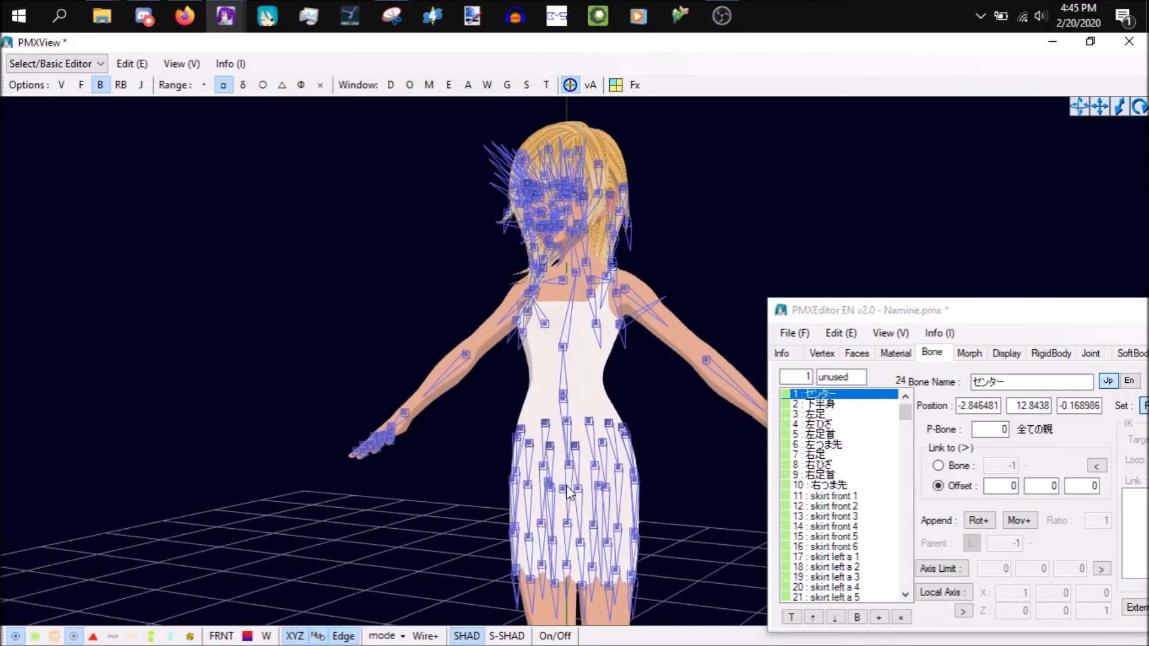
- Rename both cloth left adj bones near the armpits to 上半身2, the same name as bone 84
scroll(730, 432, up, 10)
right_drag(730, 432, 747, 449)
click(408, 280)
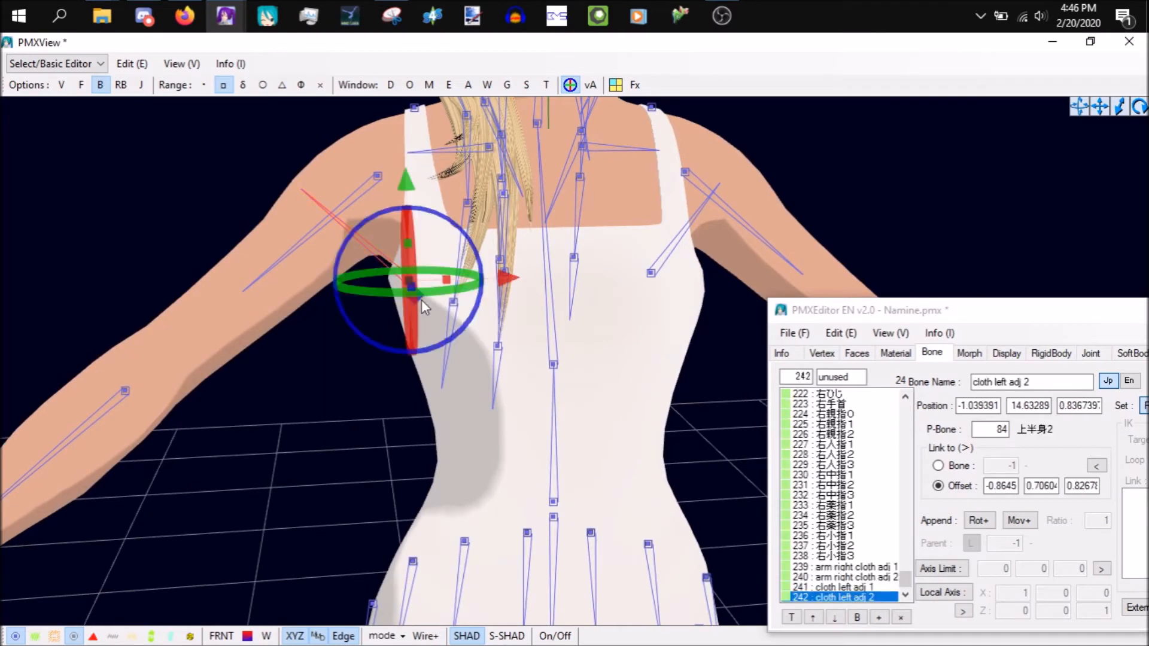
shift+click(650, 274)
mouse_move(680, 387)
right_down()
mouse_move(537, 387)
mouse_move(689, 380)
right_up()
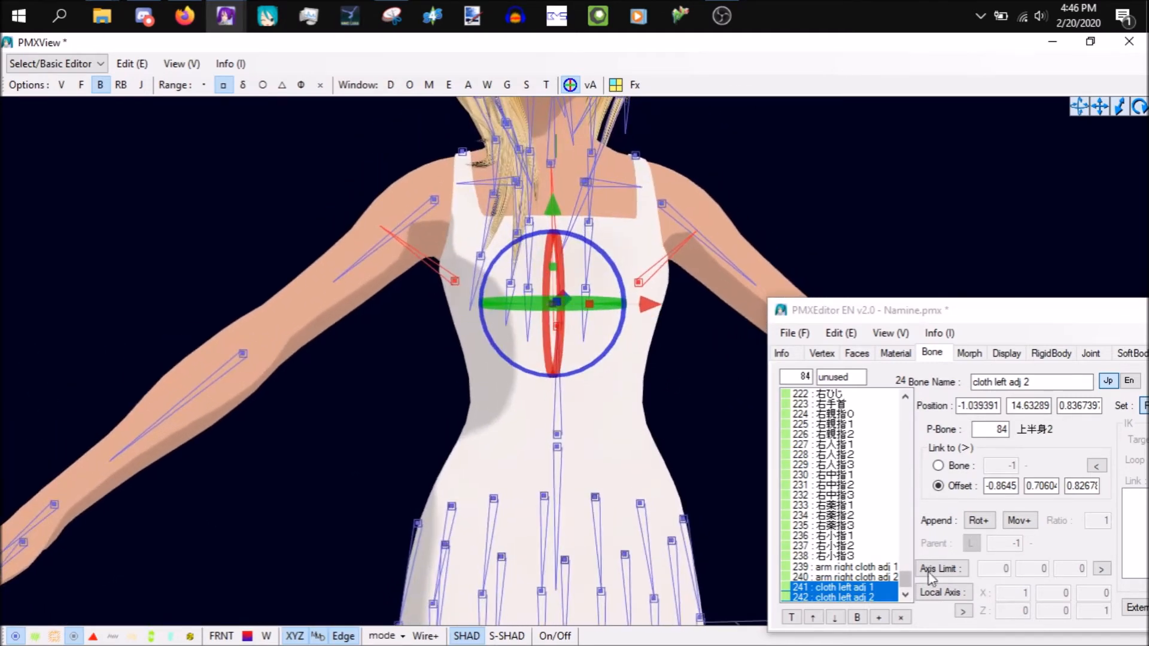
drag(905, 579, 916, 473)
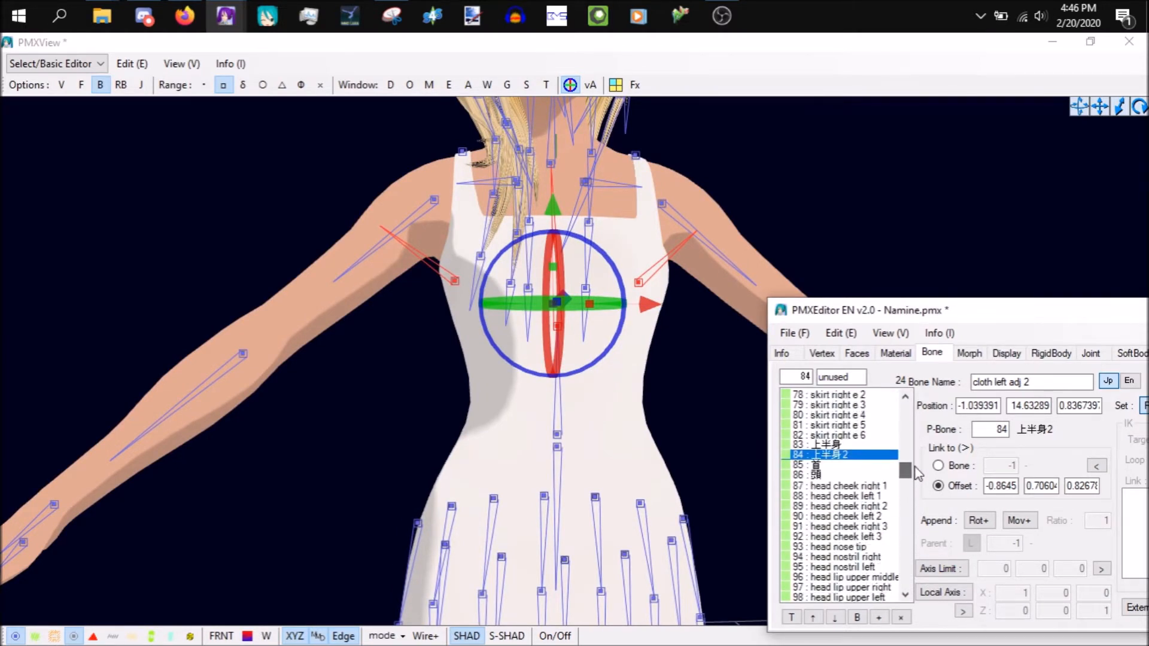
click(855, 457)
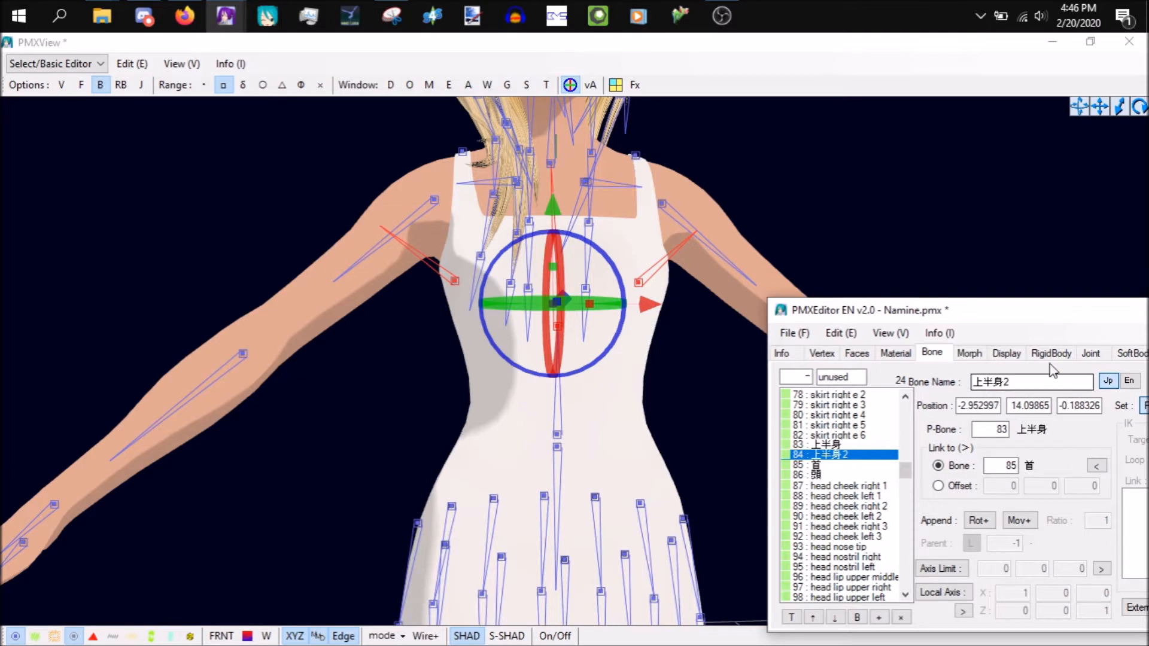
drag(1042, 381, 603, 327)
text(上半身2)
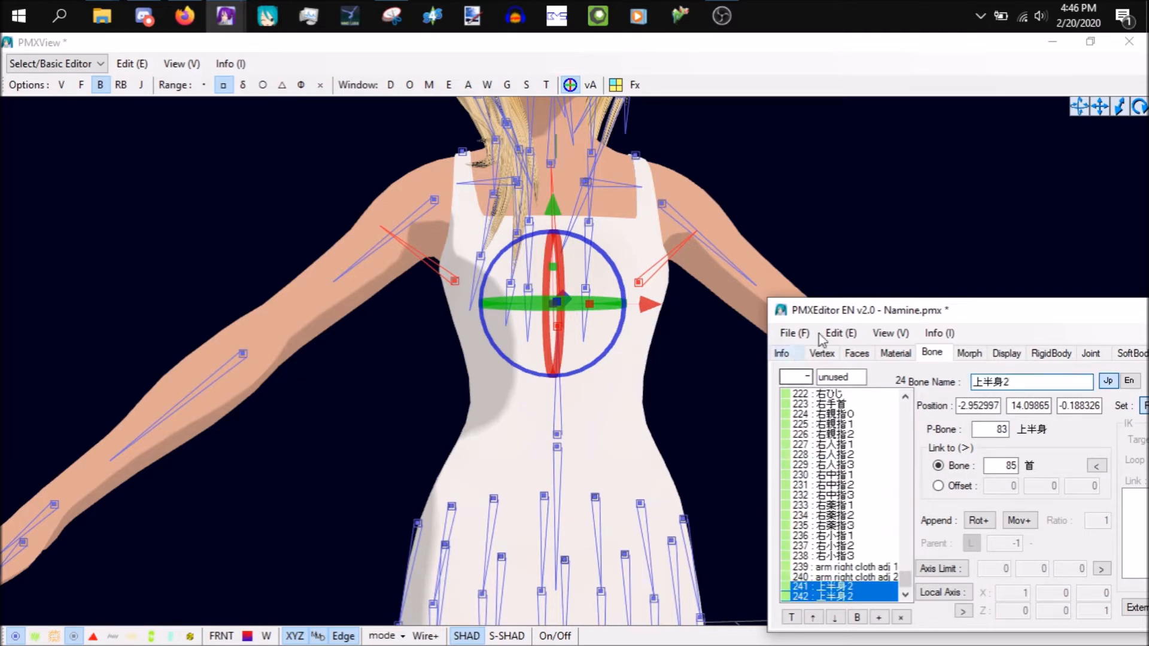
- Merge the bones that share the name 上半身2
click(841, 333)
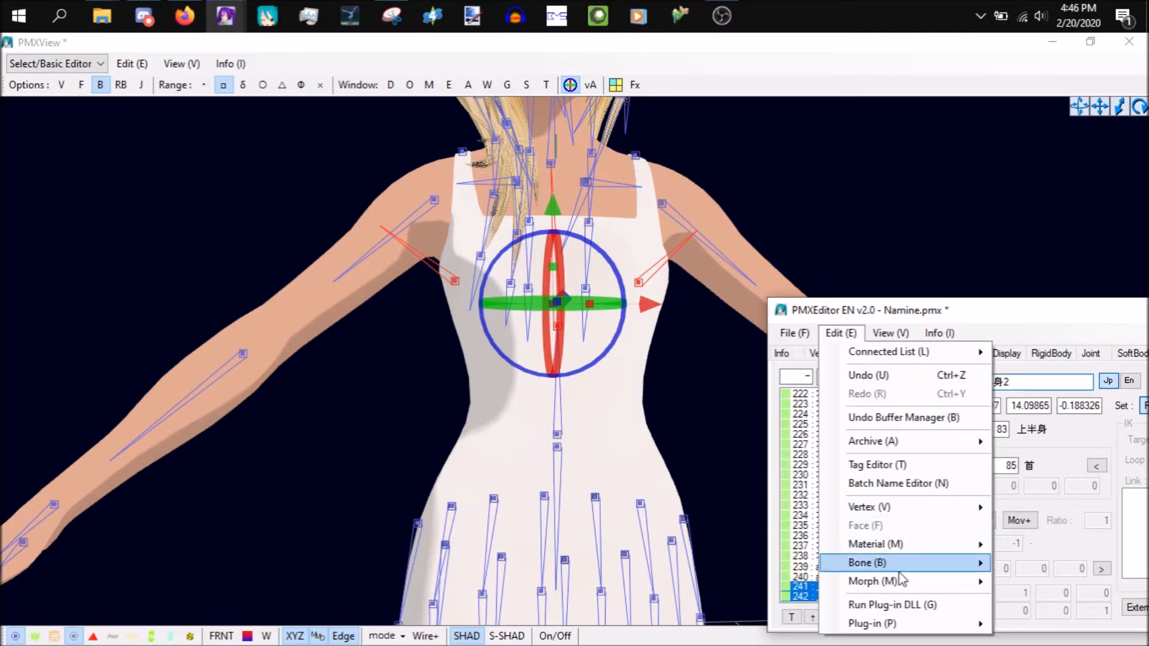
mouse_move(899, 570)
click(766, 505)
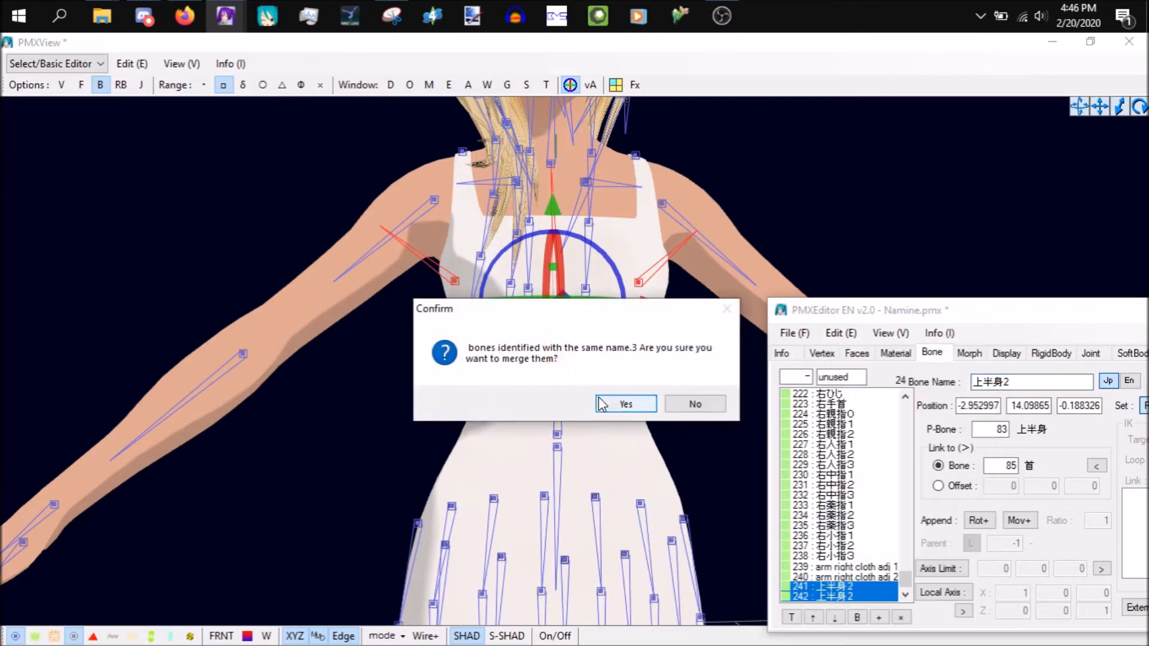
click(622, 404)
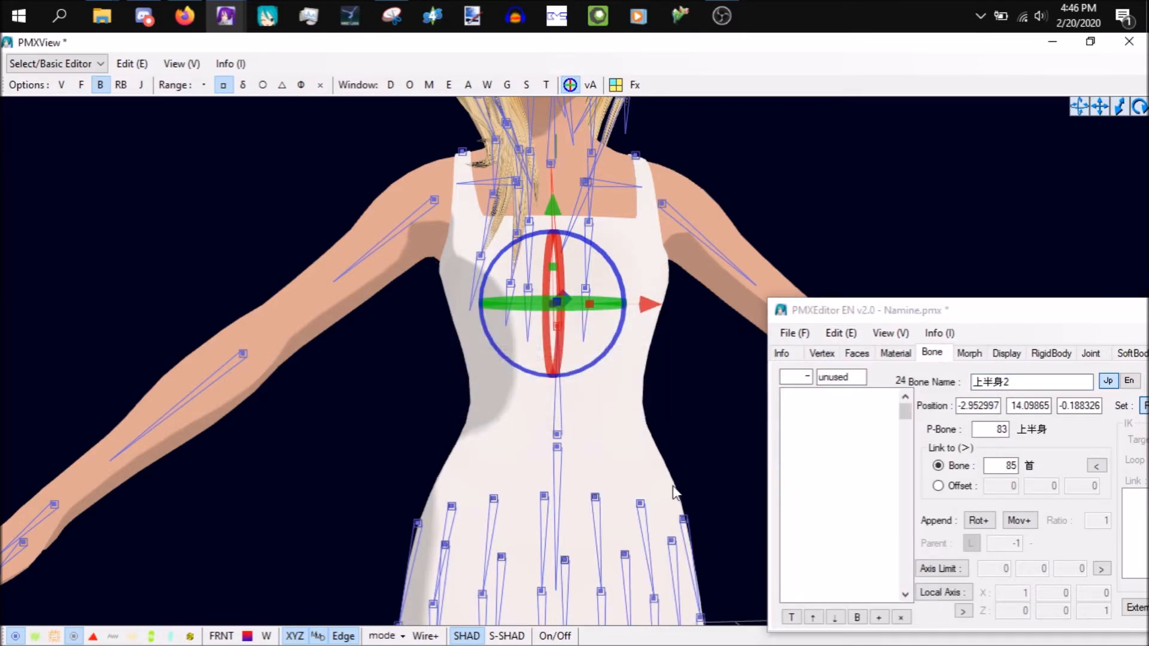
- Delete the eyesenv, hairendenv and hairenv materials together with their related vertices and faces
mouse_move(713, 397)
right_down()
mouse_move(666, 415)
mouse_move(714, 409)
right_up()
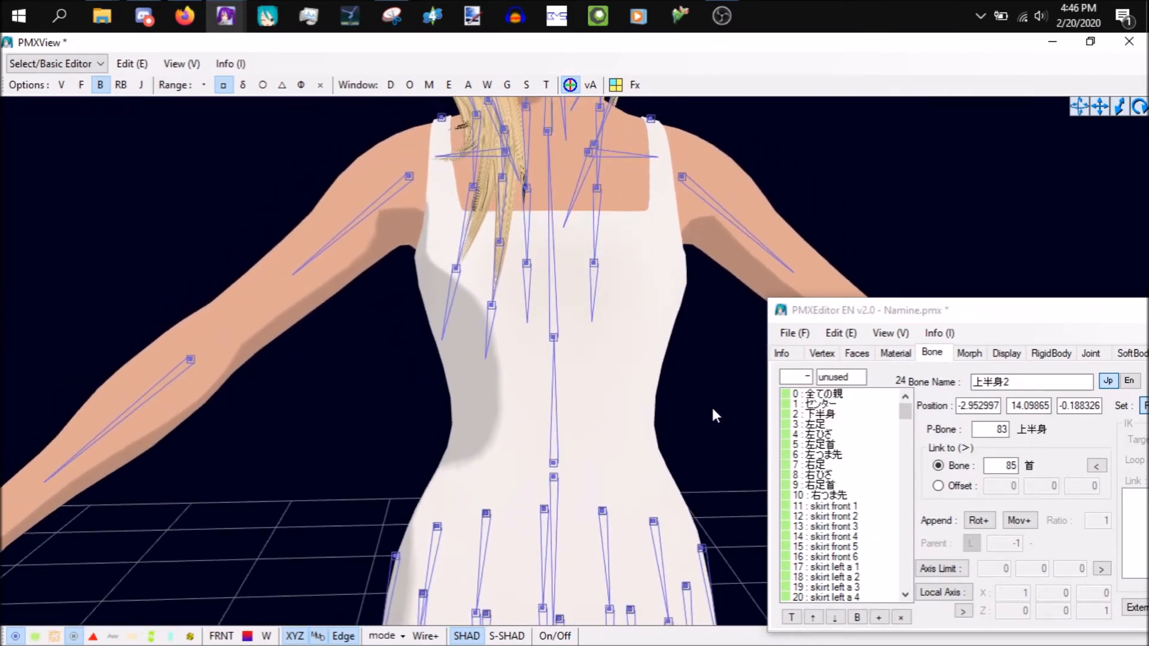
scroll(709, 409, up, 2)
scroll(706, 409, up, 2)
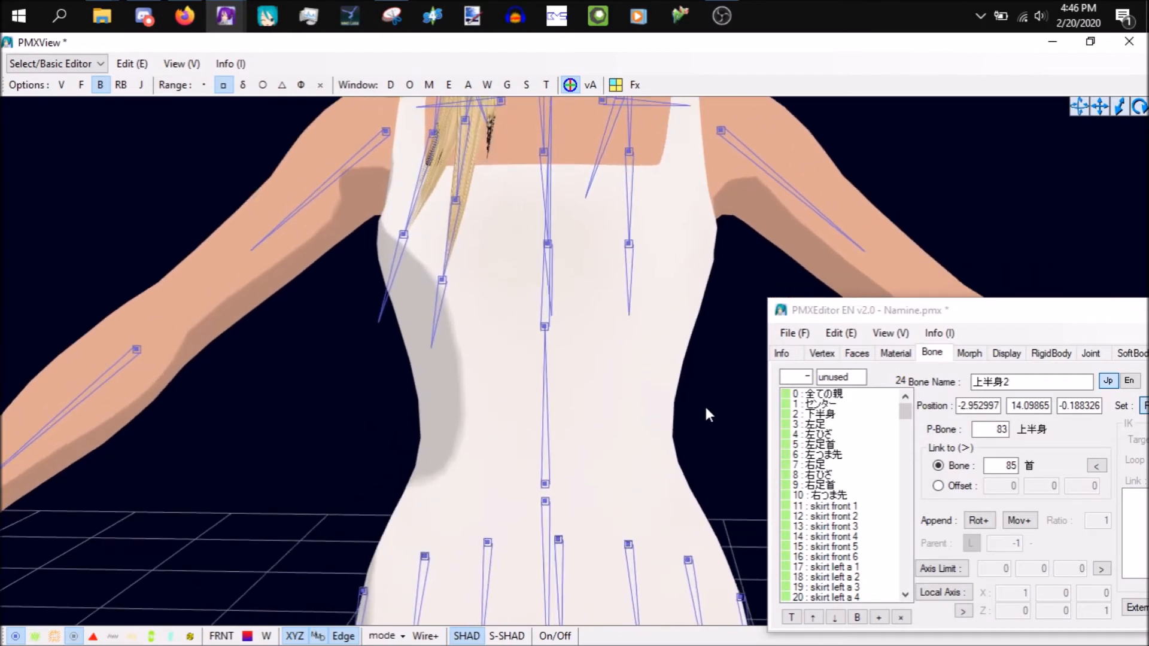
scroll(706, 408, up, 5)
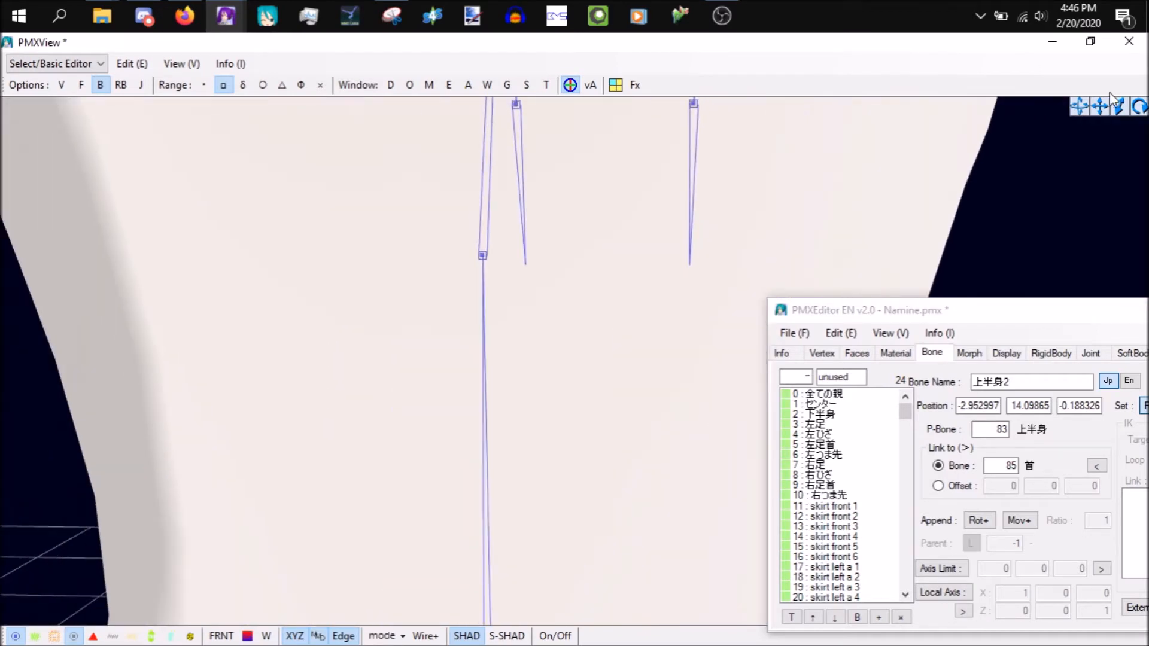
drag(1108, 112, 1104, 258)
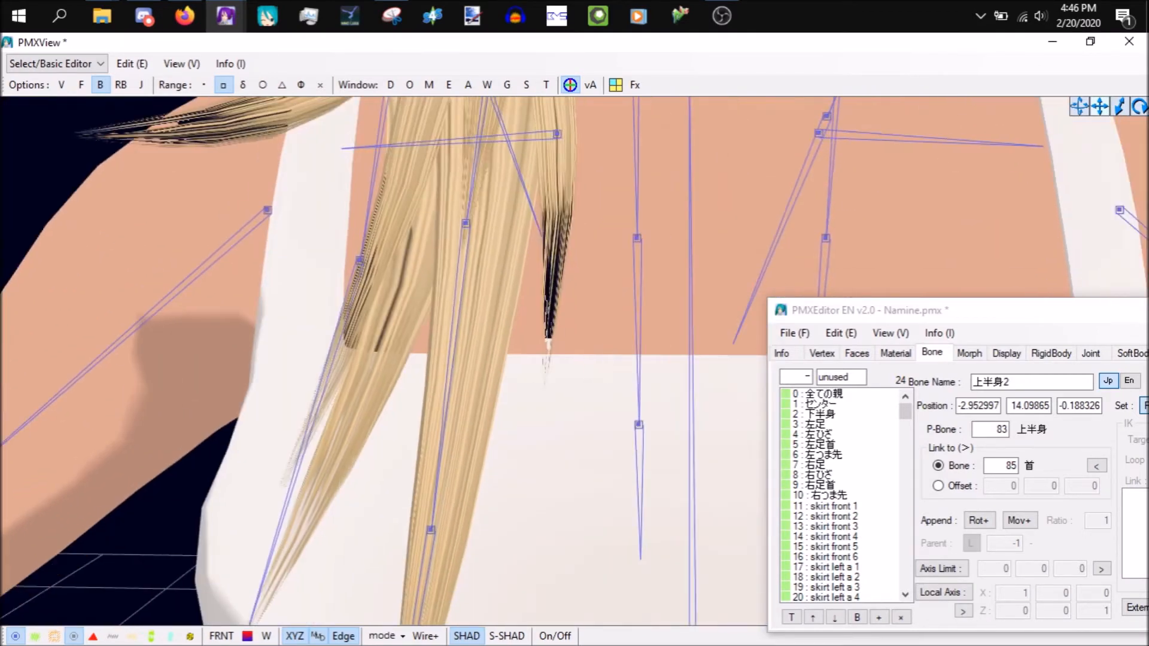
click(949, 314)
click(894, 355)
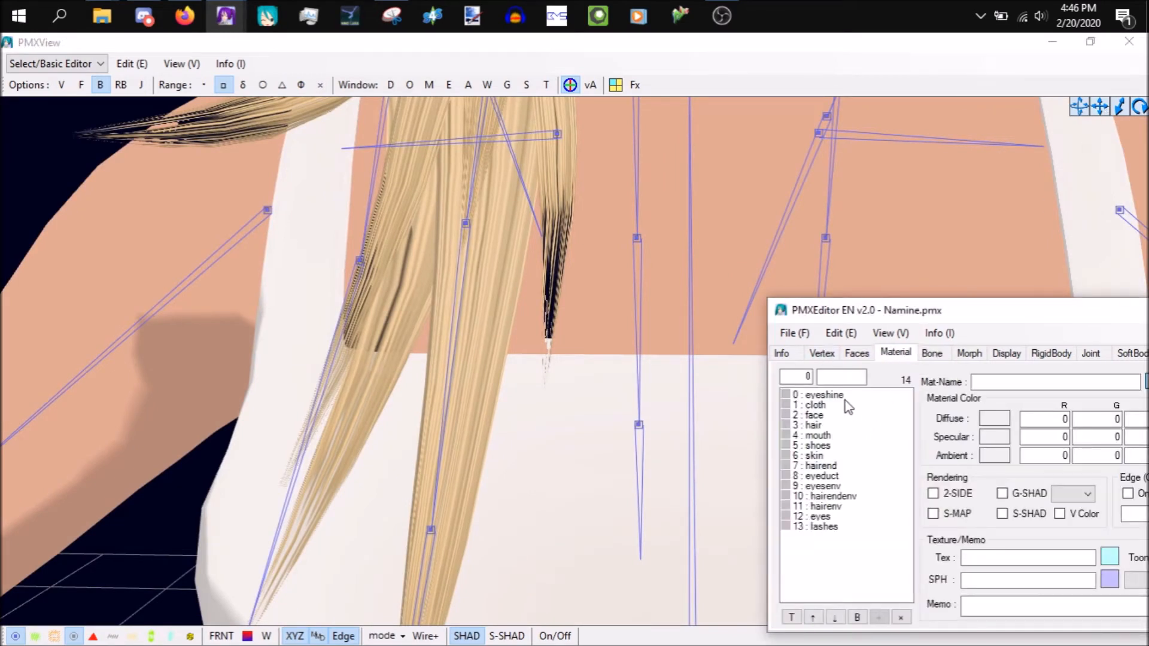
click(831, 426)
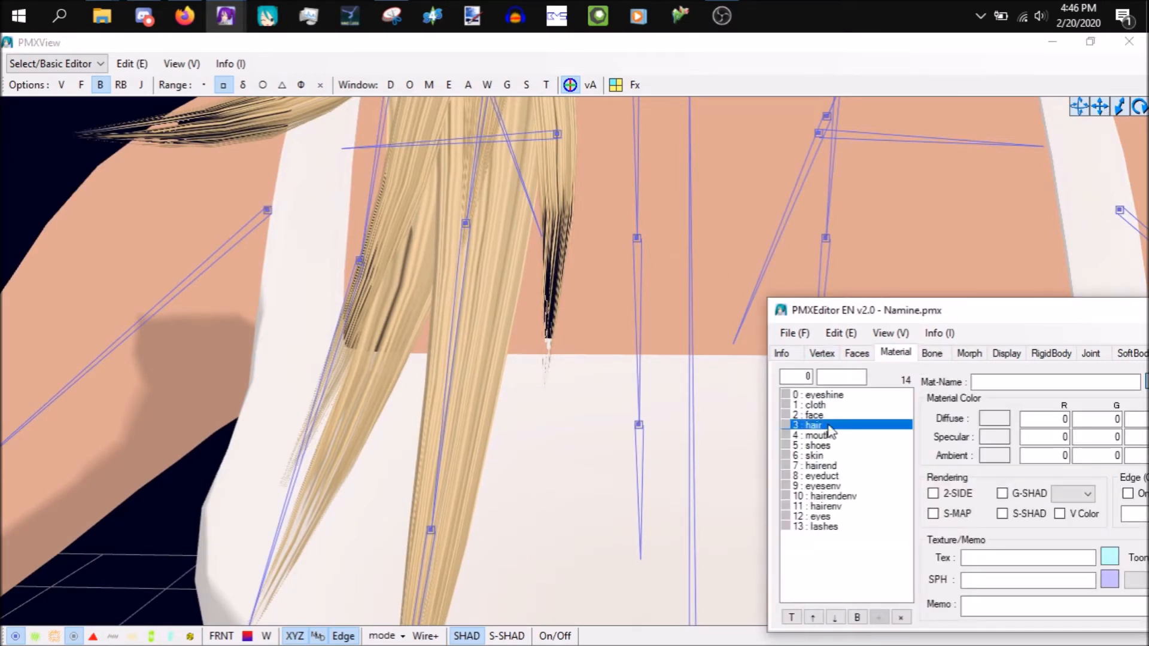
click(856, 497)
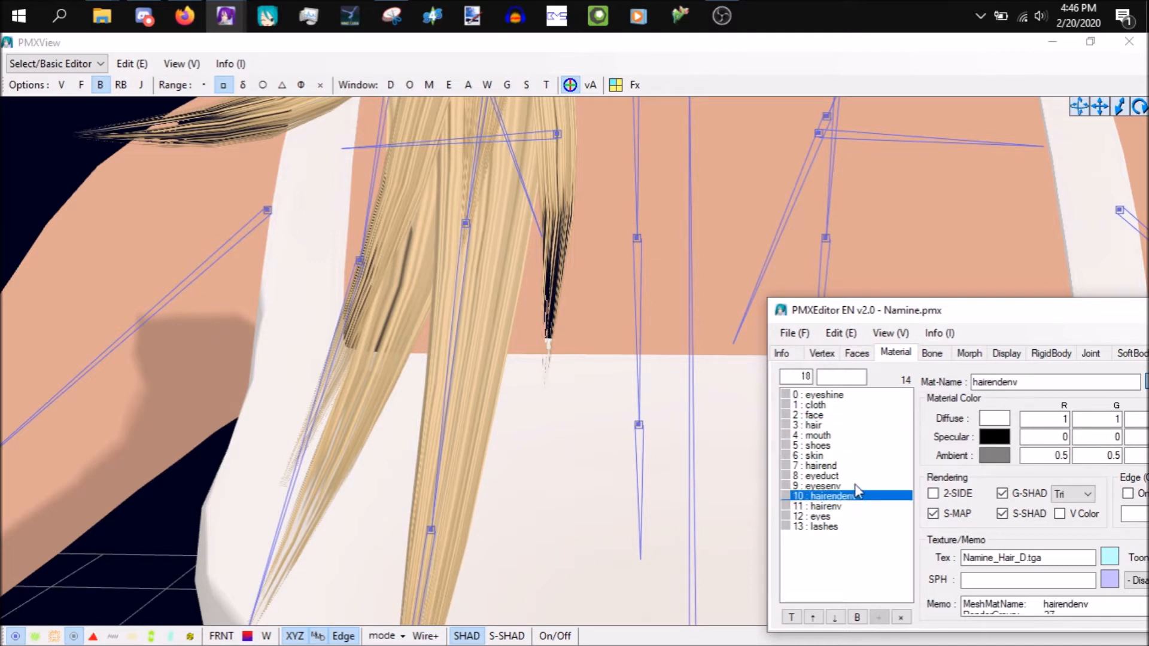
shift+click(854, 487)
ctrl+click(856, 507)
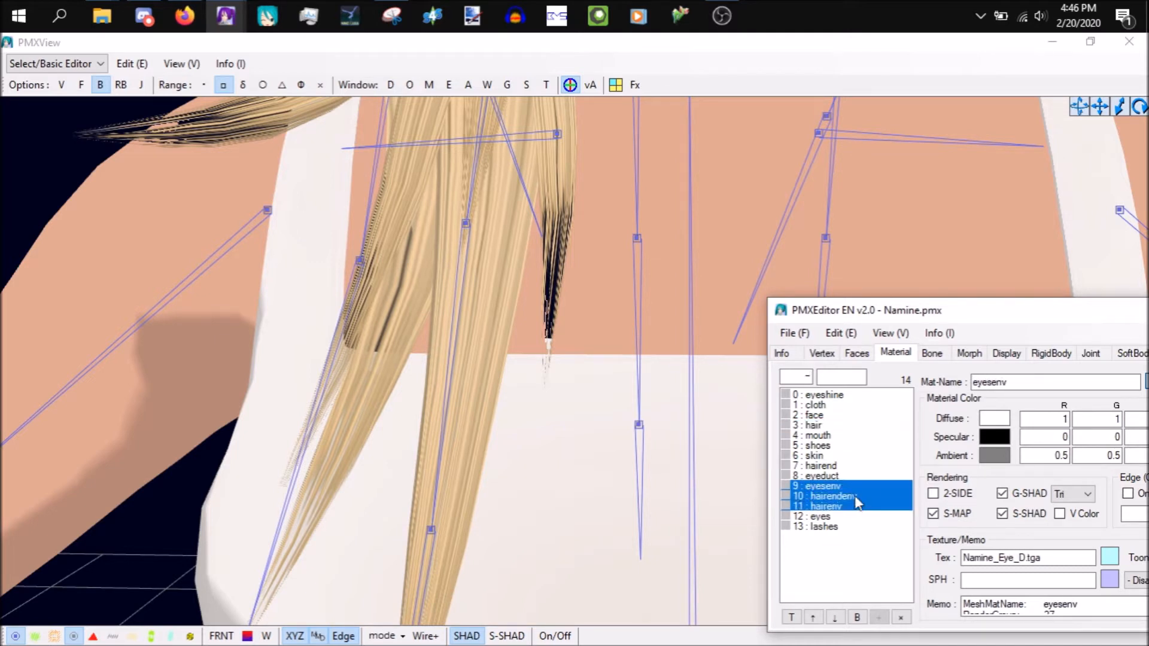
key(Delete)
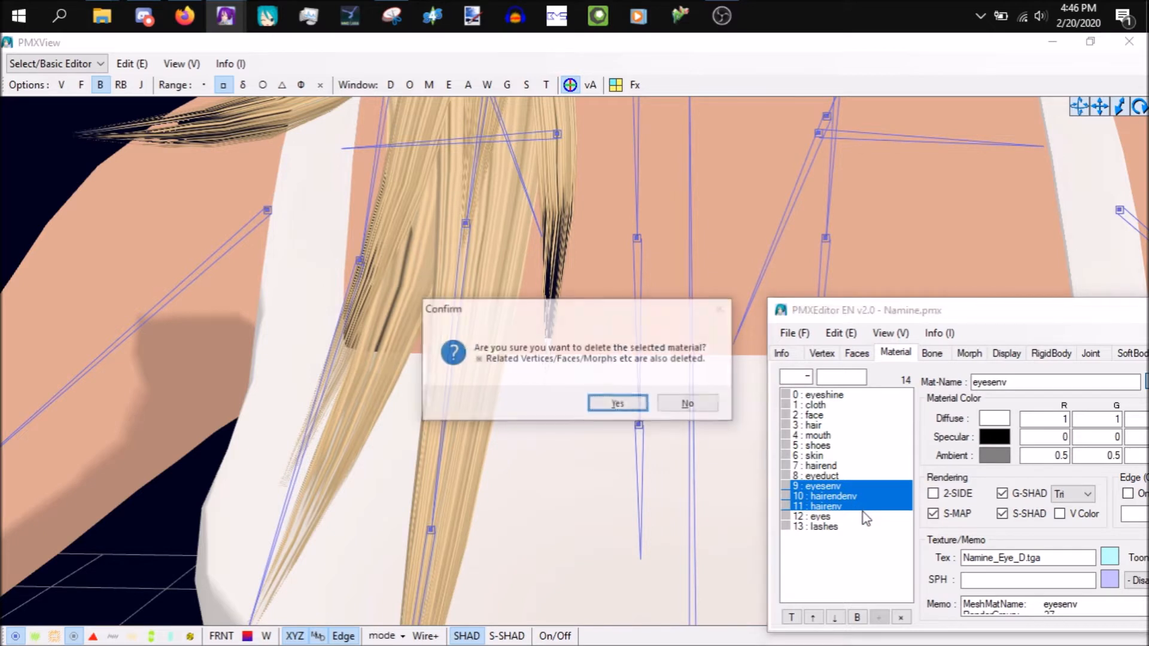
key(Return)
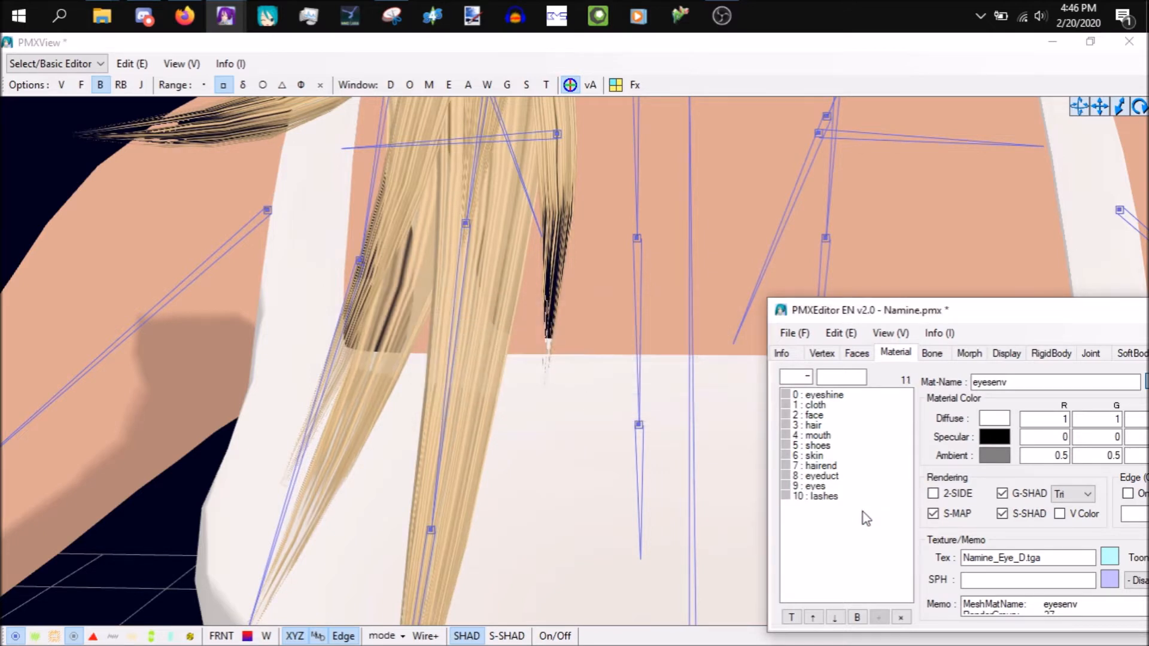
- Move the hair material down the material order to directly below hairend, and check the hair's transparency on the model
click(838, 471)
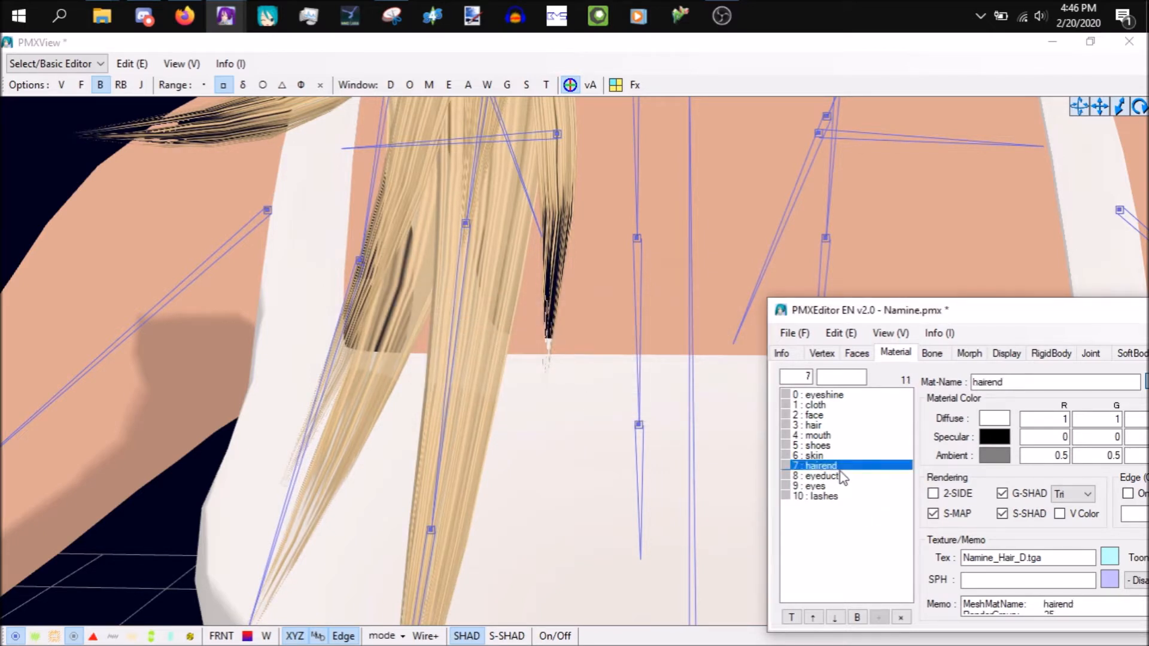
click(845, 426)
click(835, 618)
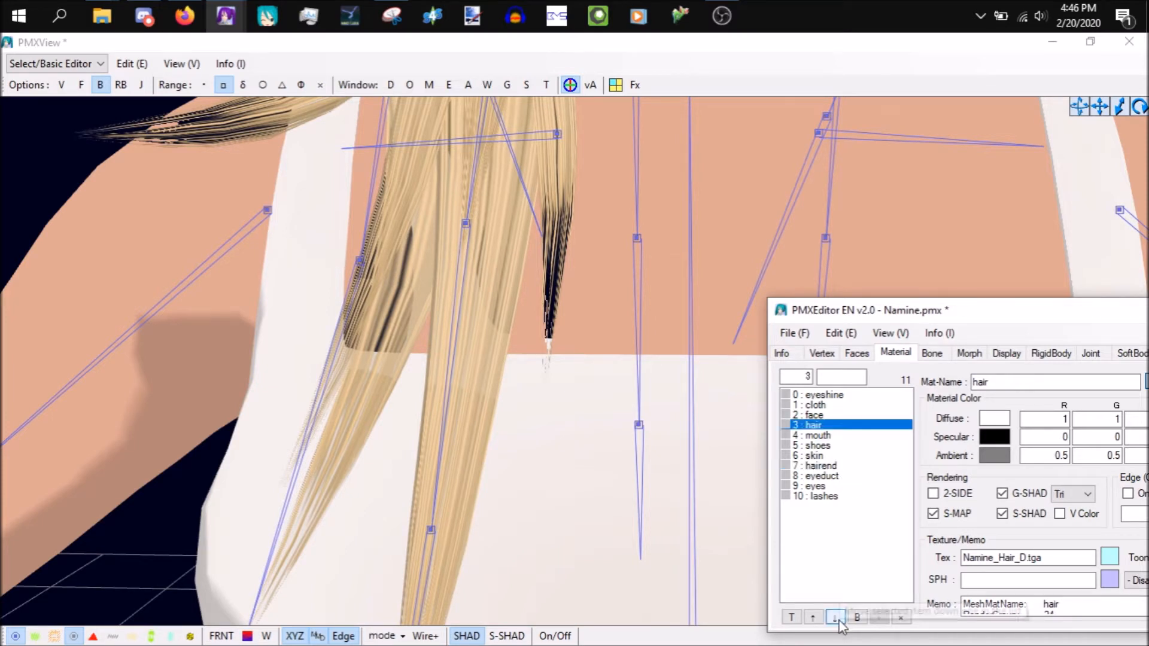
click(835, 617)
click(836, 618)
click(836, 617)
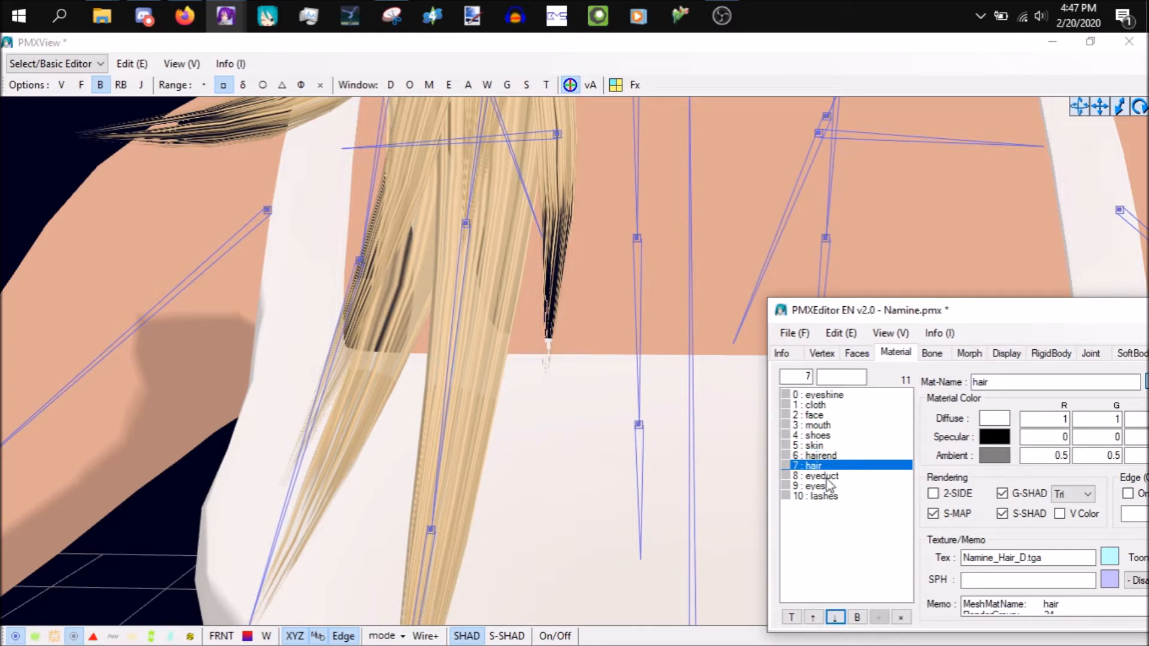
click(659, 448)
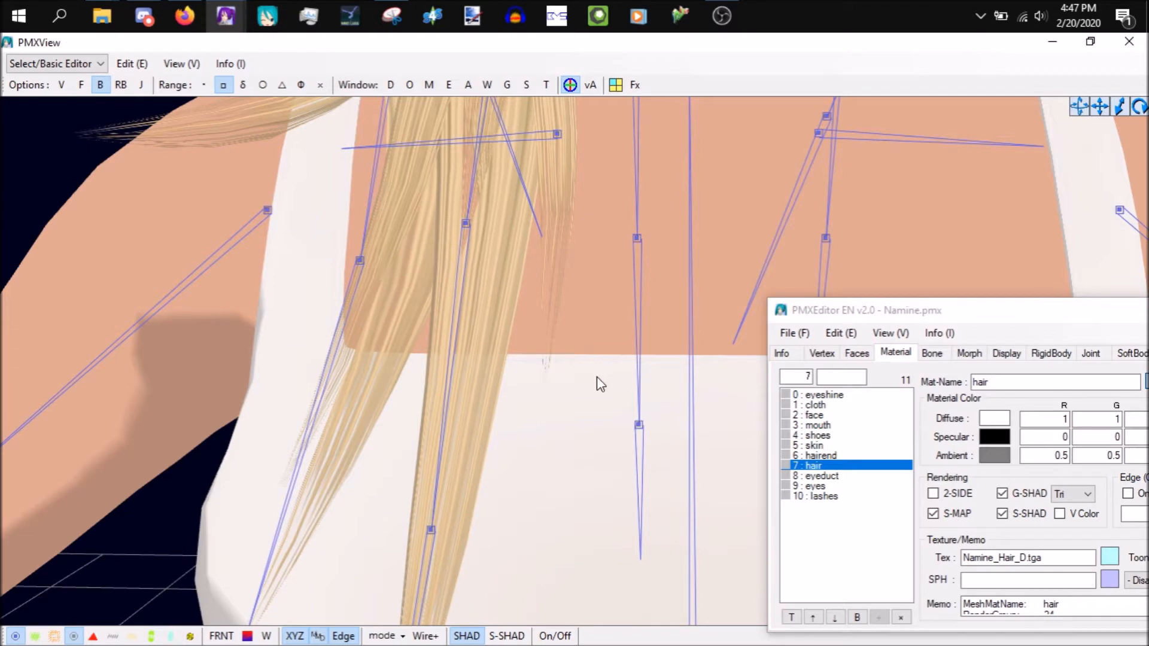
right_drag(598, 376, 567, 373)
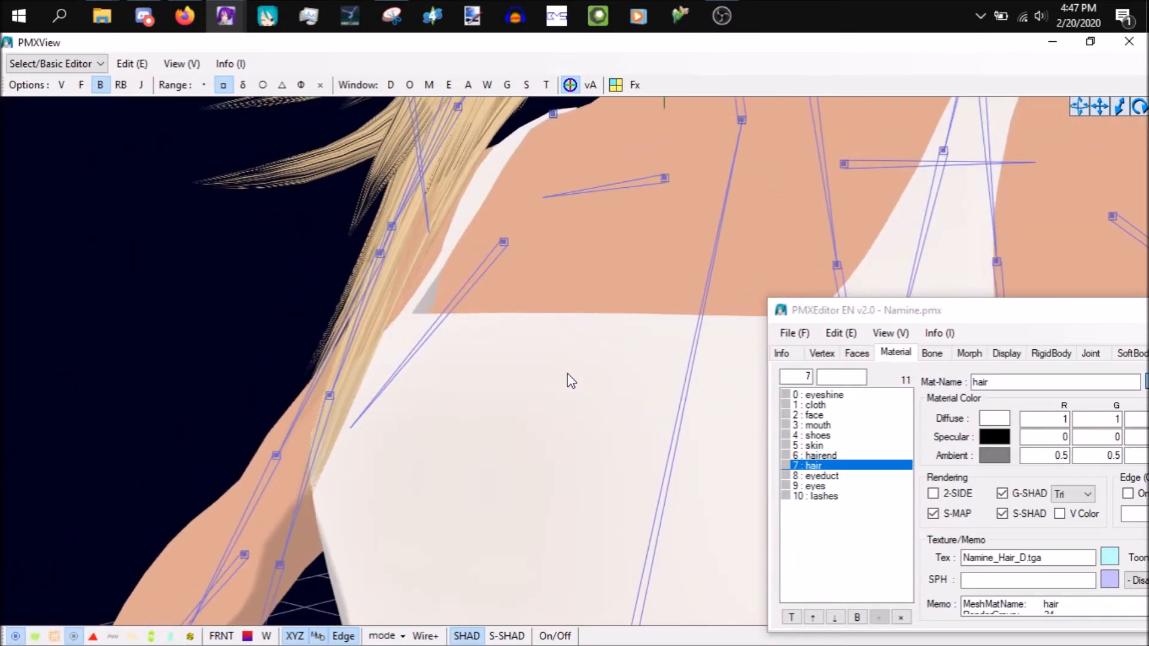
scroll(475, 381, down, 5)
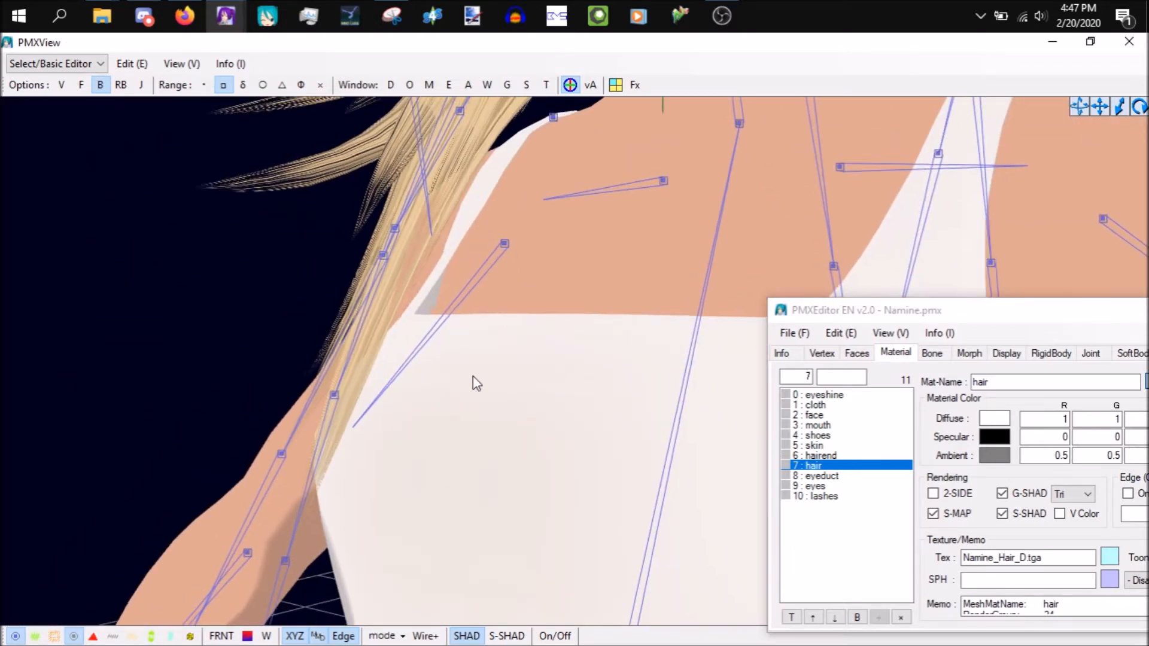
mouse_move(496, 386)
right_down()
mouse_move(516, 385)
mouse_move(506, 383)
right_up()
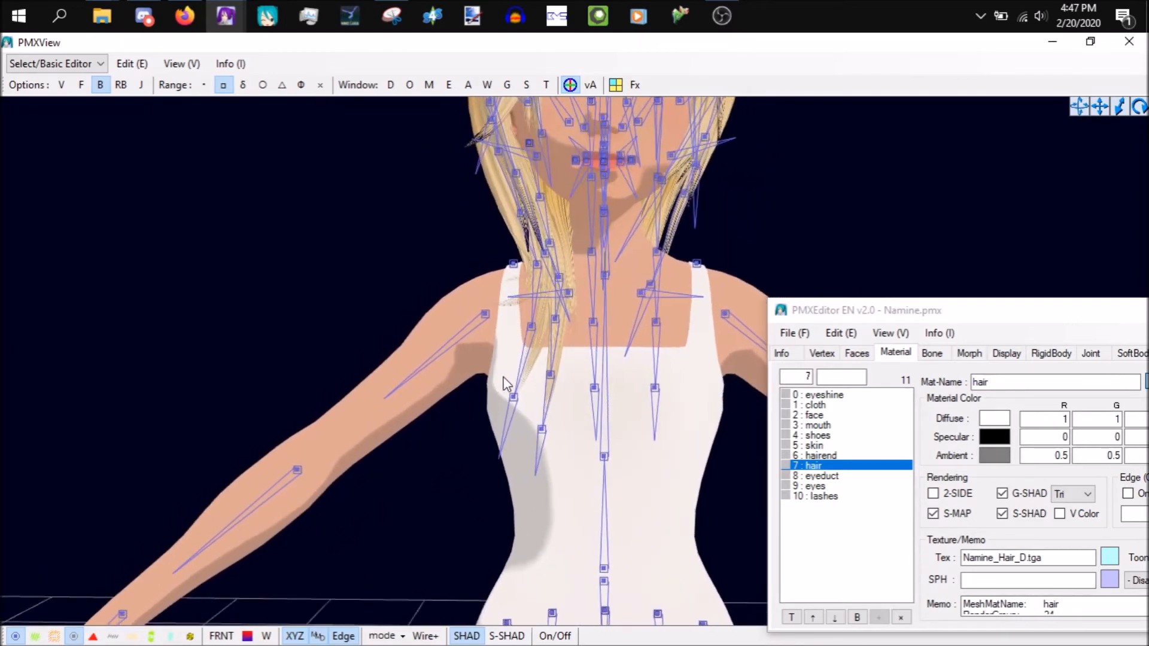
- Move the hair material back up directly above hairend and recheck the hair's transparency on the model
click(813, 617)
mouse_move(584, 526)
right_down()
mouse_move(572, 530)
mouse_move(604, 523)
mouse_move(596, 535)
mouse_move(547, 524)
mouse_move(588, 518)
right_up()
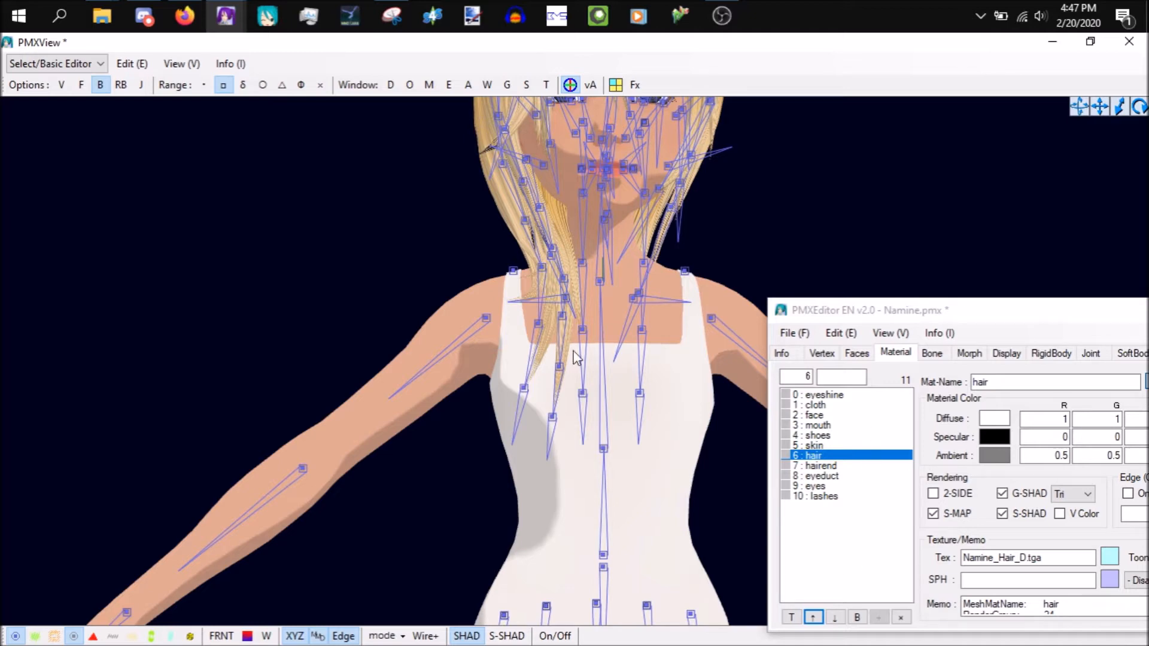
scroll(574, 358, up, 8)
scroll(573, 358, down, 8)
scroll(574, 358, down, 3)
mouse_move(573, 358)
right_down()
mouse_move(567, 349)
mouse_move(577, 358)
right_up()
scroll(576, 358, up, 3)
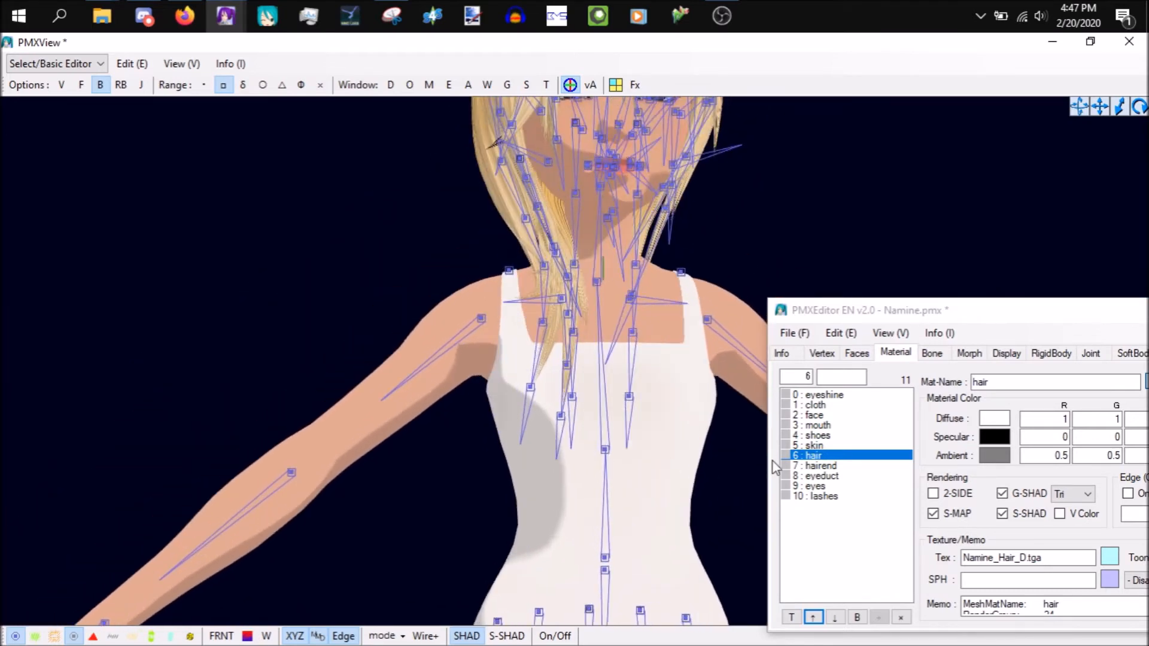
- Clear the toon texture from all materials, eyeshine through lashes, and save the model
drag(940, 318, 795, 176)
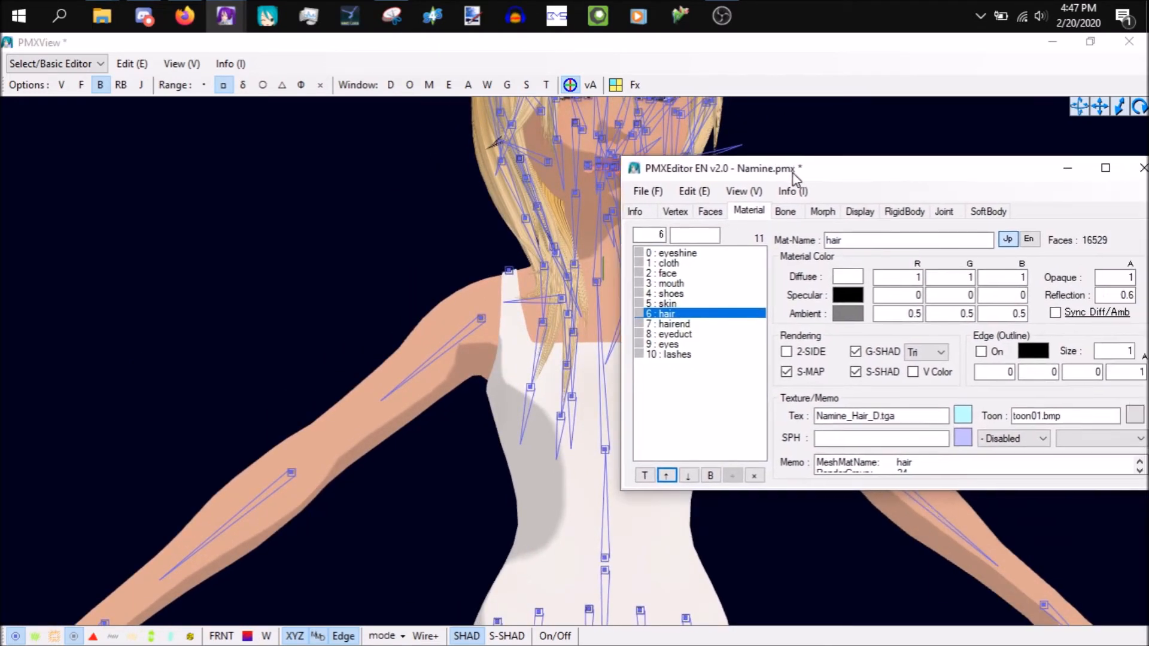
drag(677, 254, 684, 415)
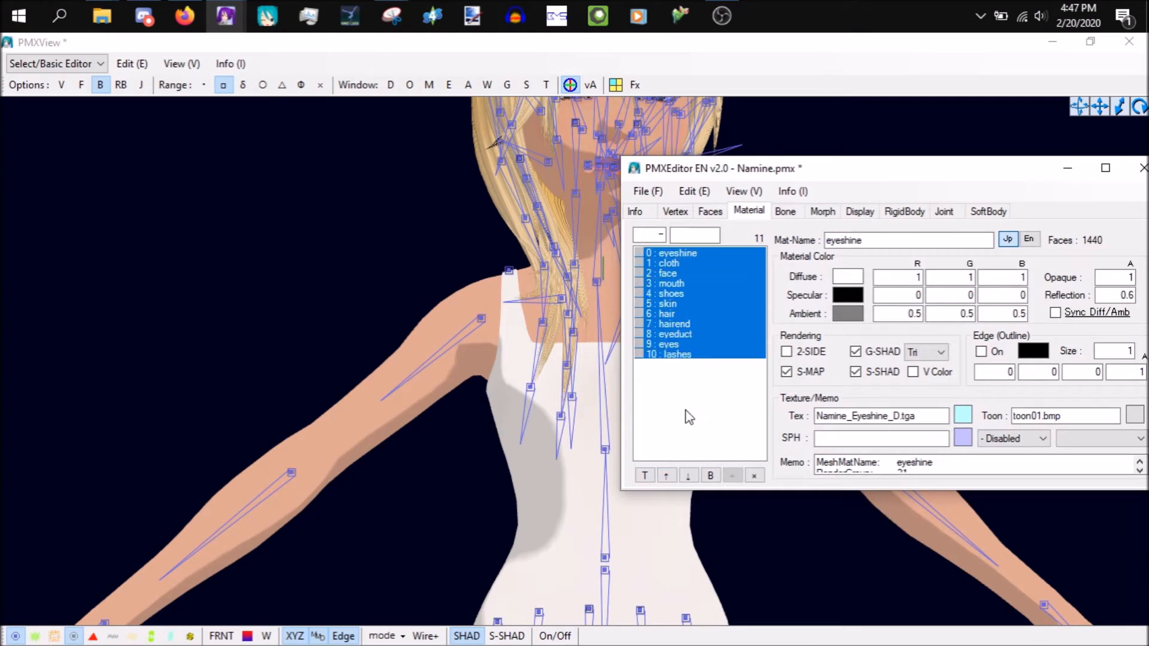
double_click(1106, 418)
key(Delete)
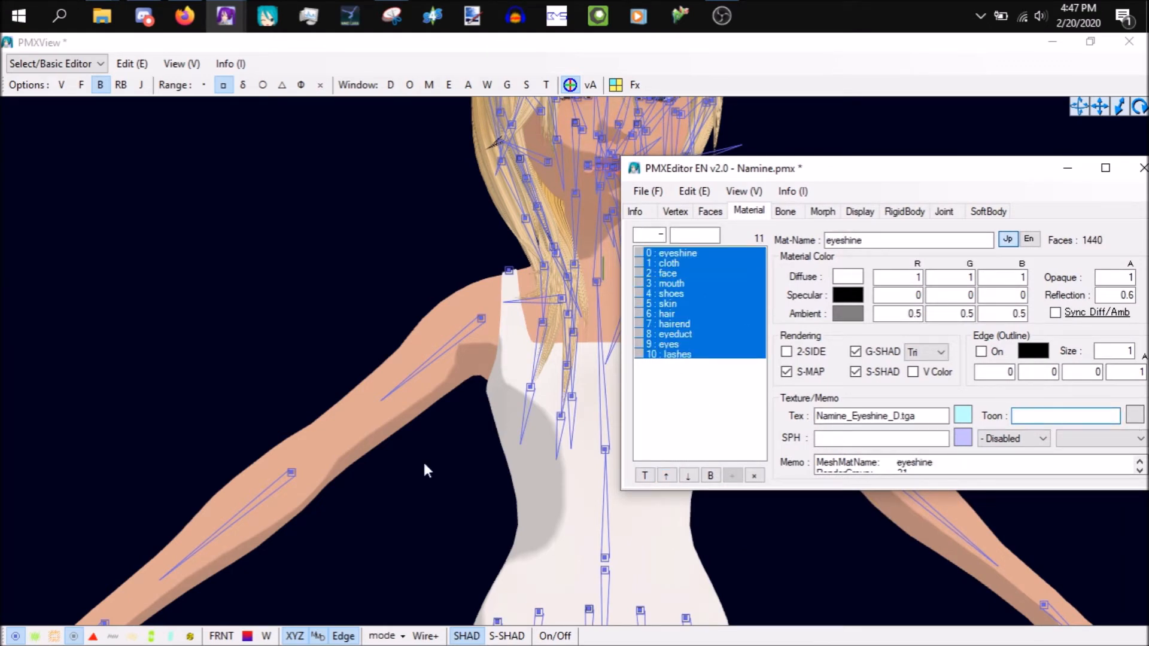
click(712, 357)
click(404, 367)
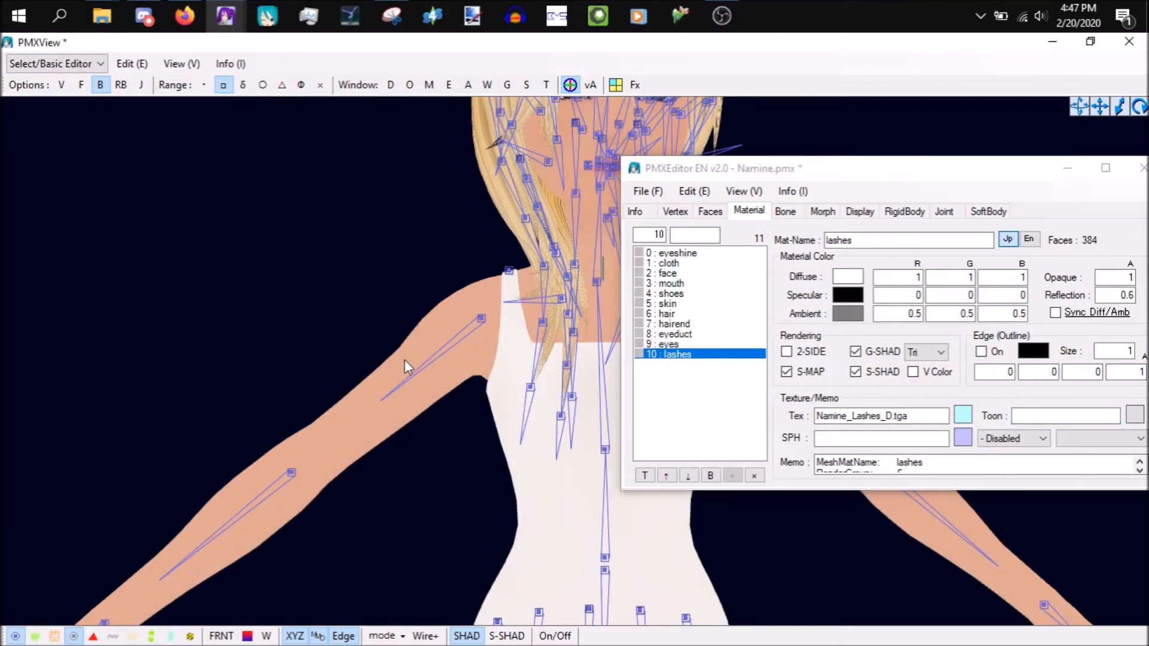
right_drag(766, 136, 758, 145)
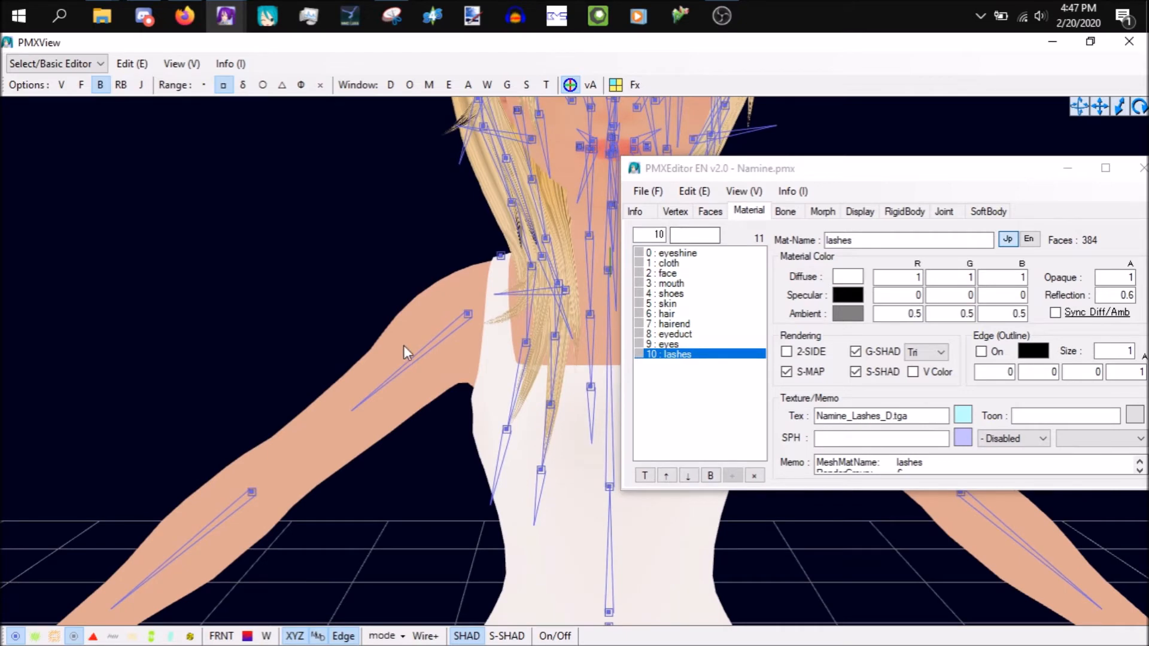
scroll(404, 346, down, 5)
drag(801, 176, 952, 199)
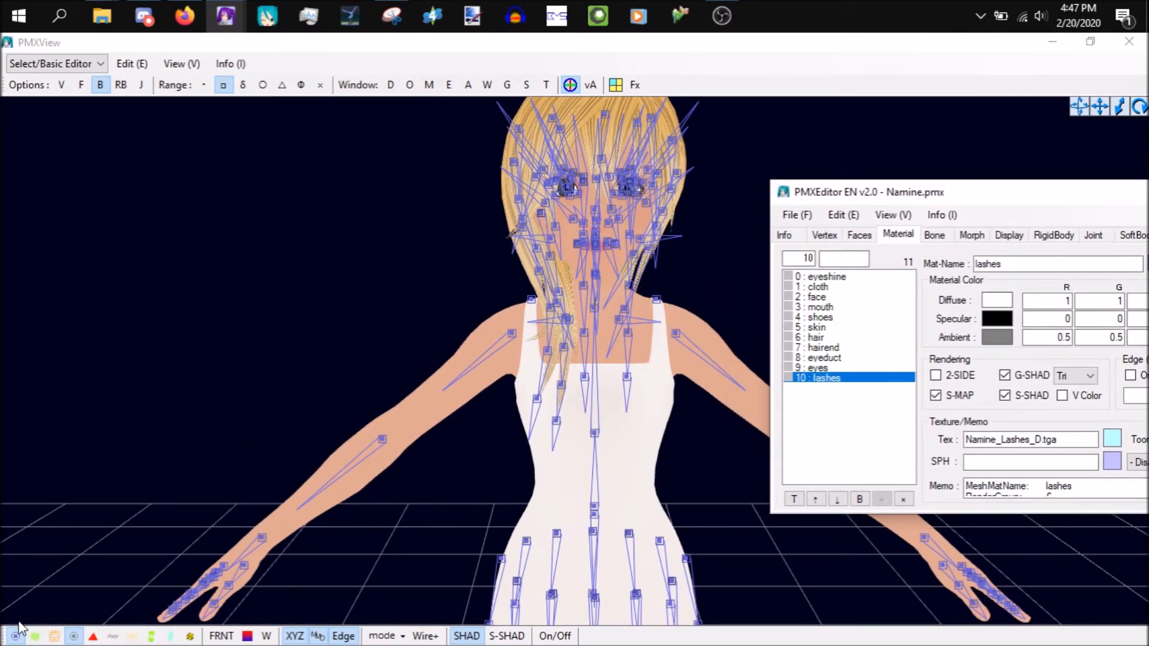
- Switch the facial bones from head cheek right 1 onward to a bone link with no target, leaving out 右目 and 左目
click(935, 236)
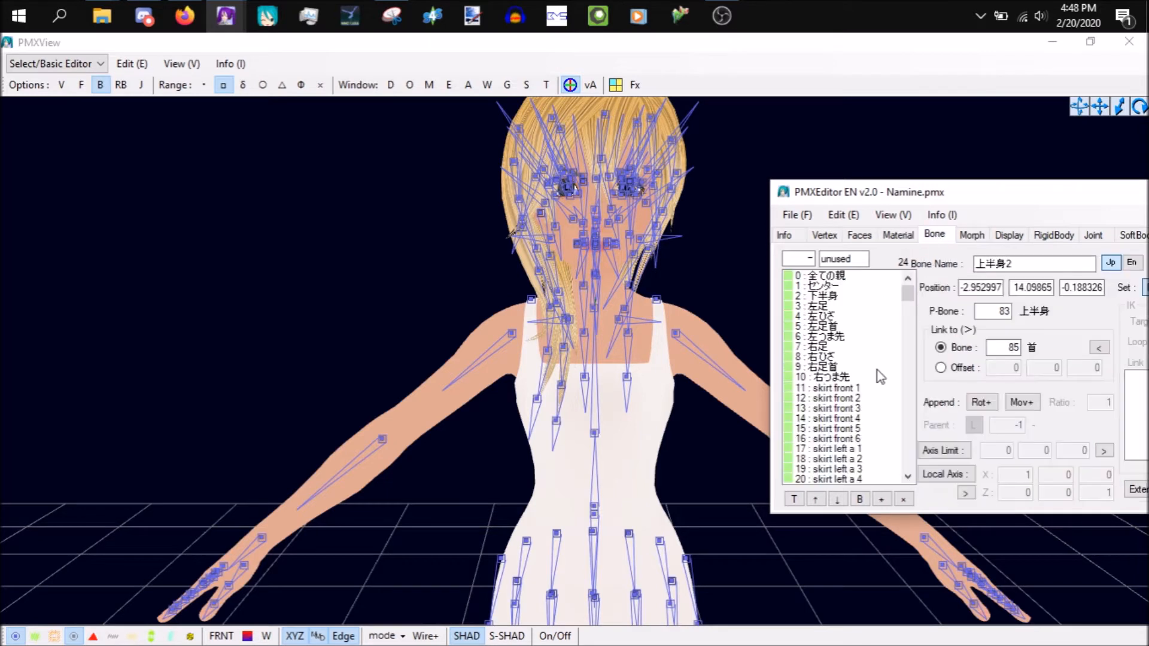
drag(912, 299, 911, 363)
drag(873, 306, 917, 372)
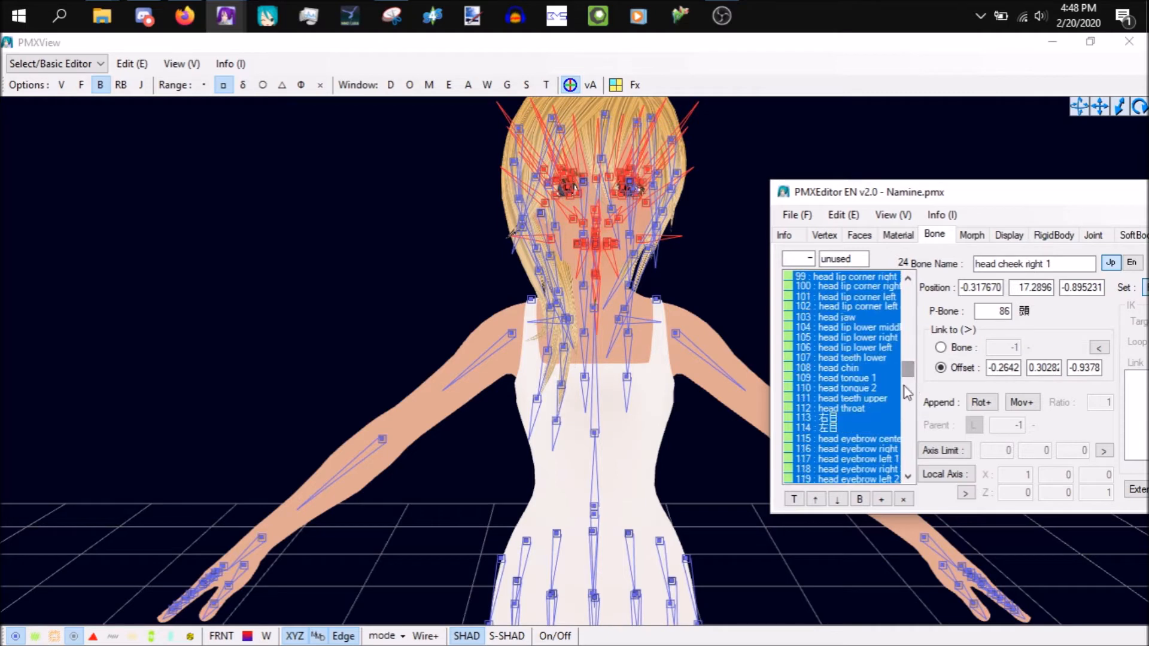
ctrl+click(843, 418)
ctrl+click(843, 427)
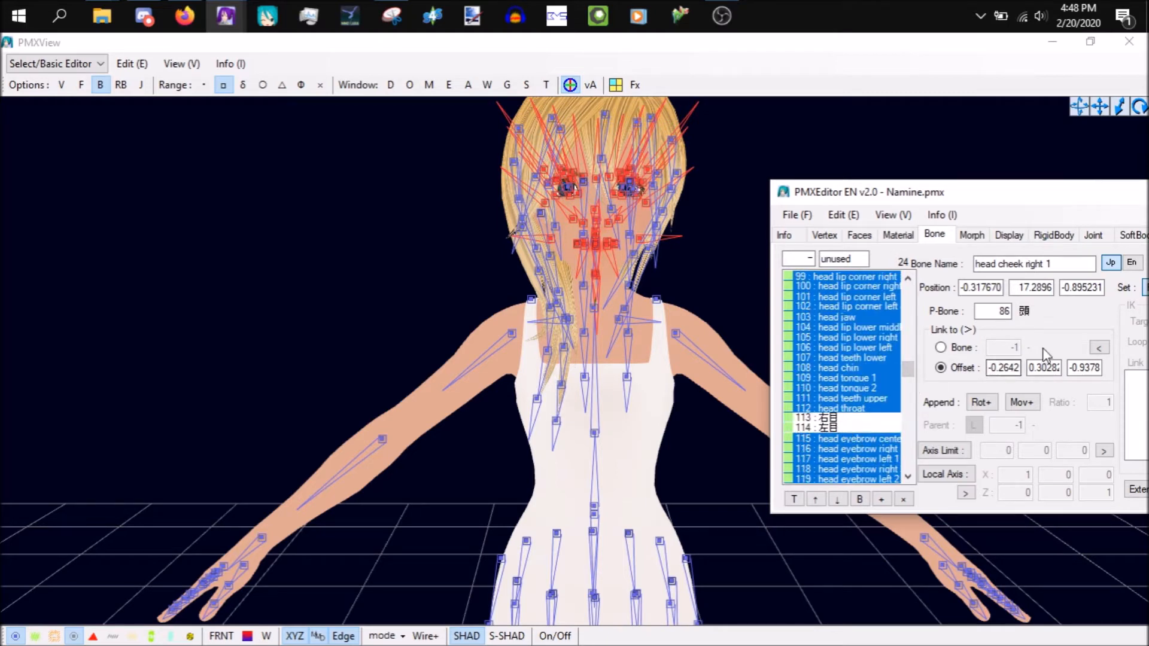
drag(1083, 195, 946, 153)
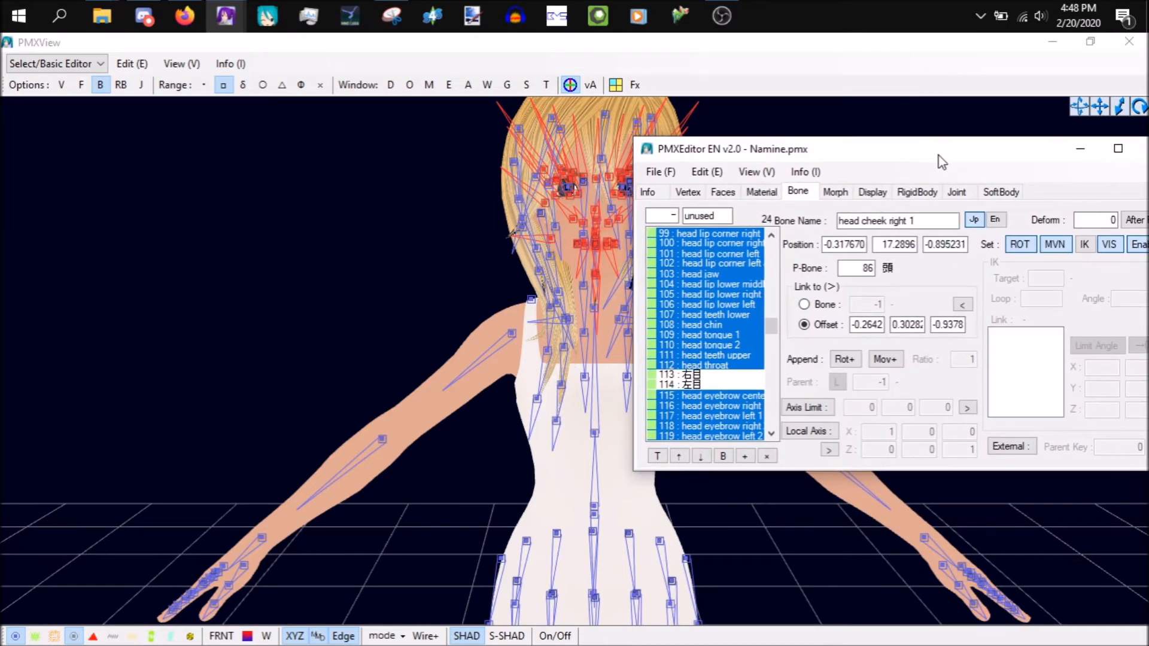
click(815, 309)
click(695, 313)
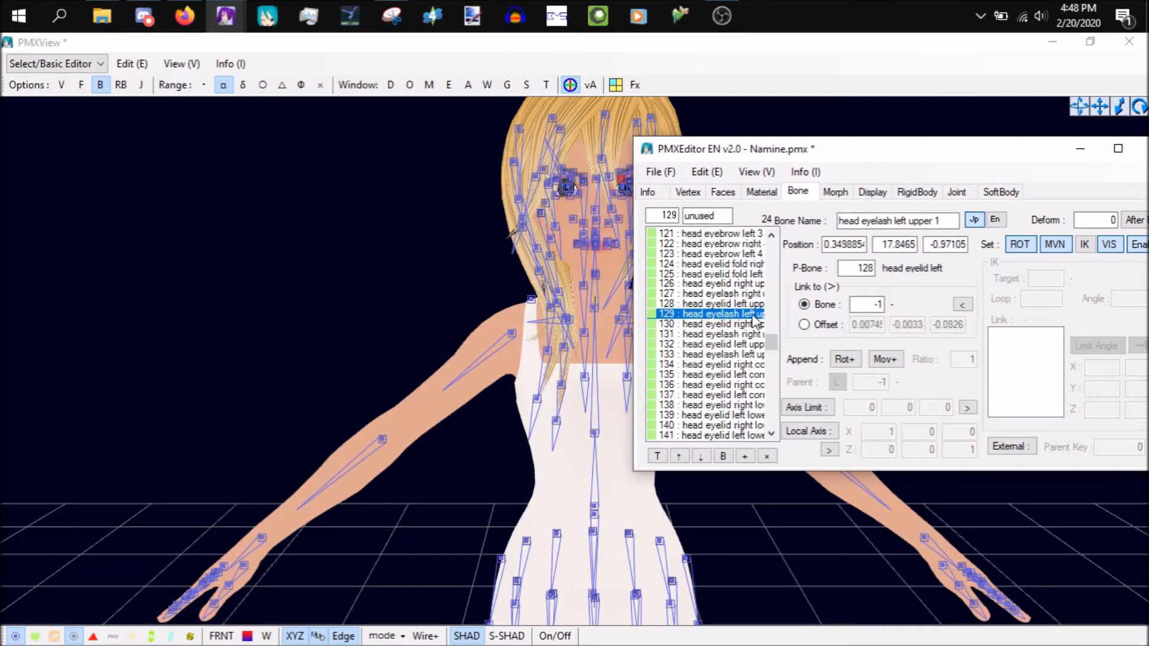
- Set the X and Y link offsets of the 右目 and 左目 bones to 0 and save the model
mouse_move(555, 293)
right_down()
mouse_move(461, 299)
mouse_move(536, 291)
right_up()
drag(773, 347, 741, 311)
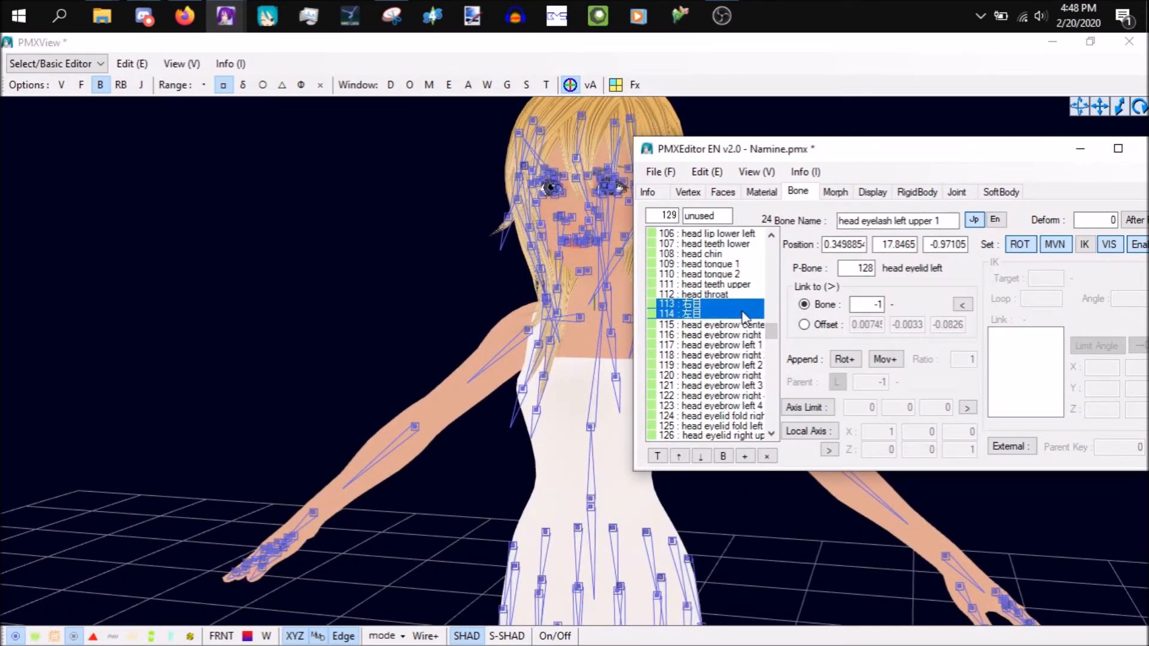
double_click(869, 323)
key(BackSpace)
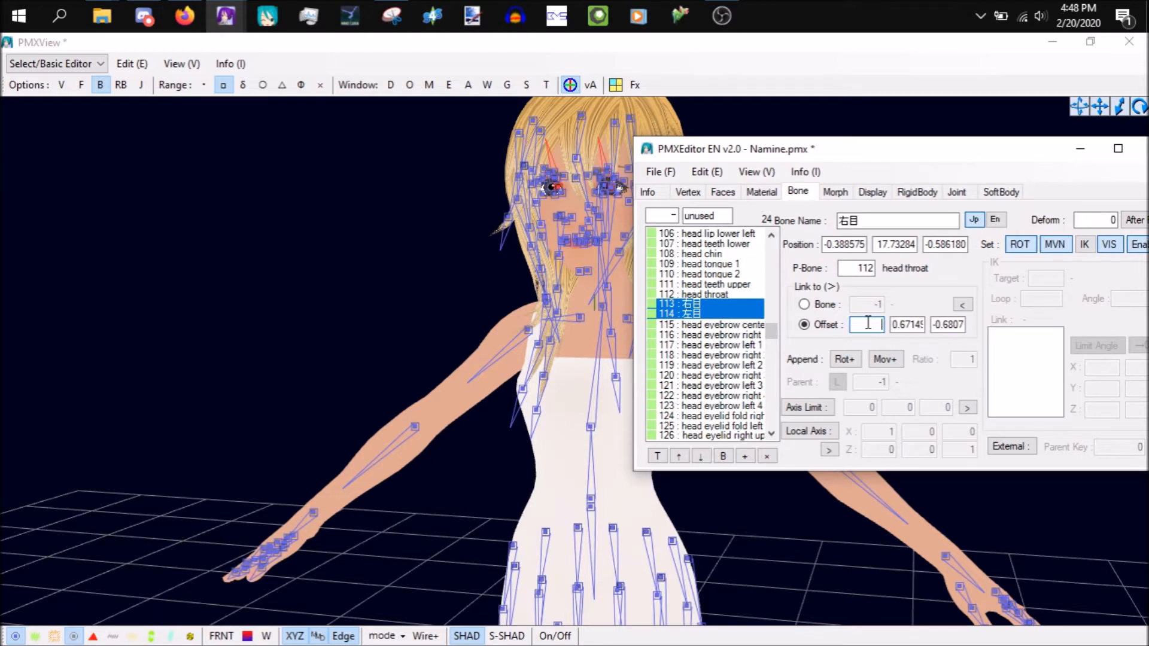
key(Tab)
key(BackSpace)
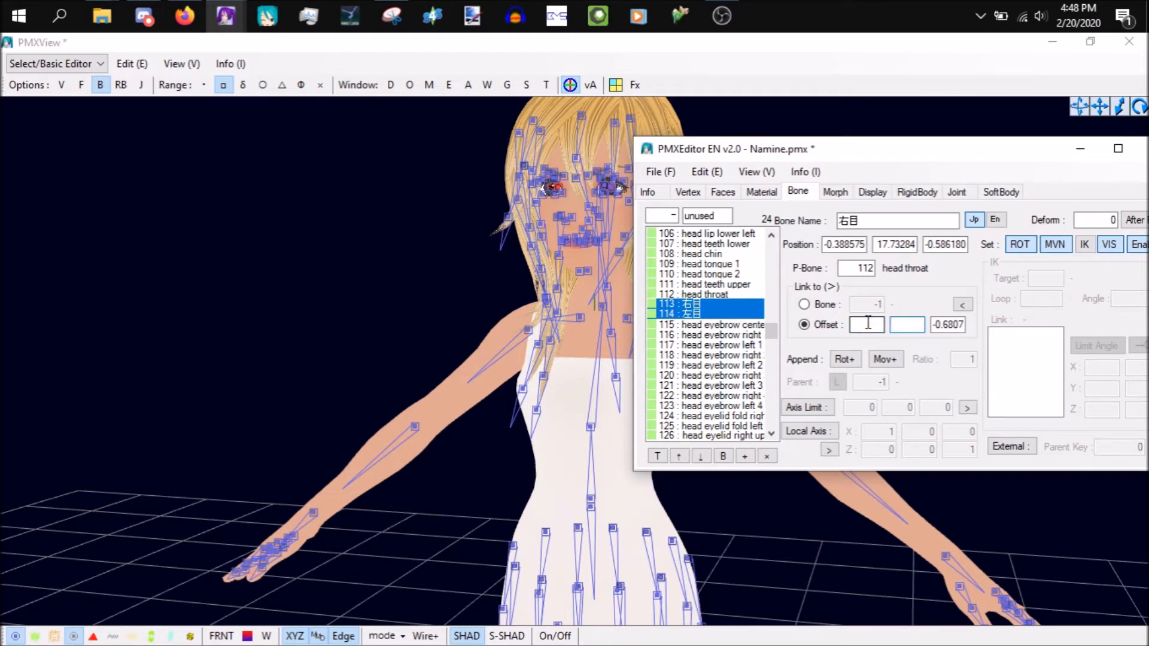
text(-)
click(521, 346)
mouse_move(564, 334)
right_down()
mouse_move(503, 347)
mouse_move(583, 333)
right_up()
click(947, 161)
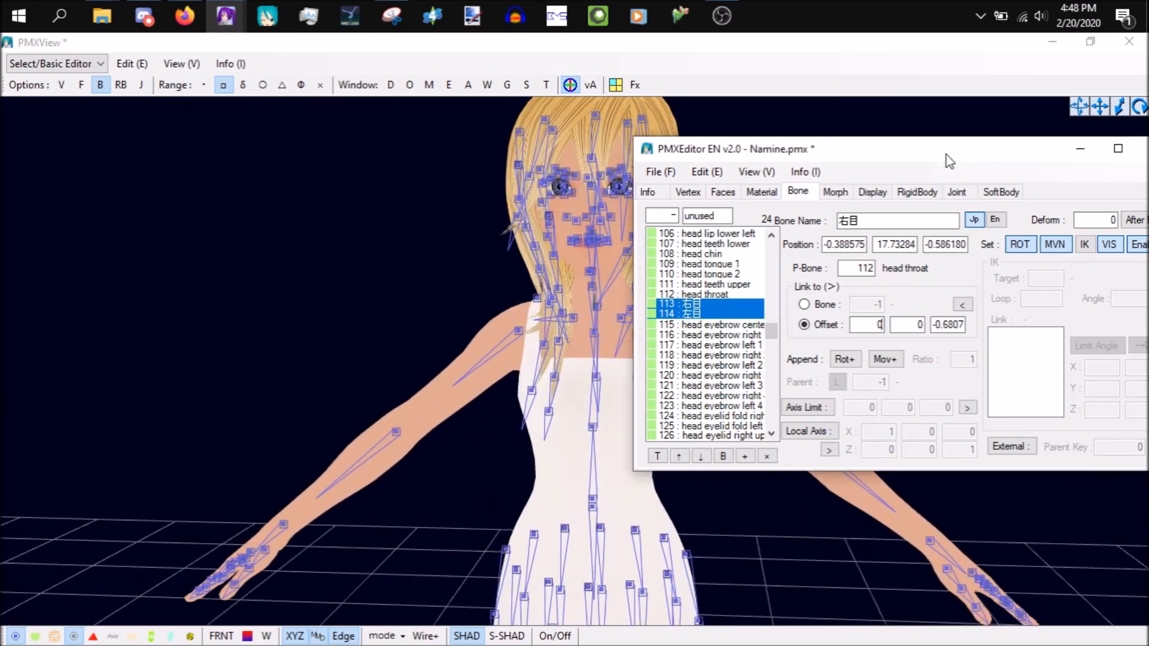
mouse_move(469, 243)
right_down()
mouse_move(480, 229)
mouse_move(396, 245)
mouse_move(475, 250)
right_up()
- Turn off movement for 右目 and 左目, for 下半身 through 頭, and for hair front 1 through arm right cloth adj 2
drag(788, 153, 863, 163)
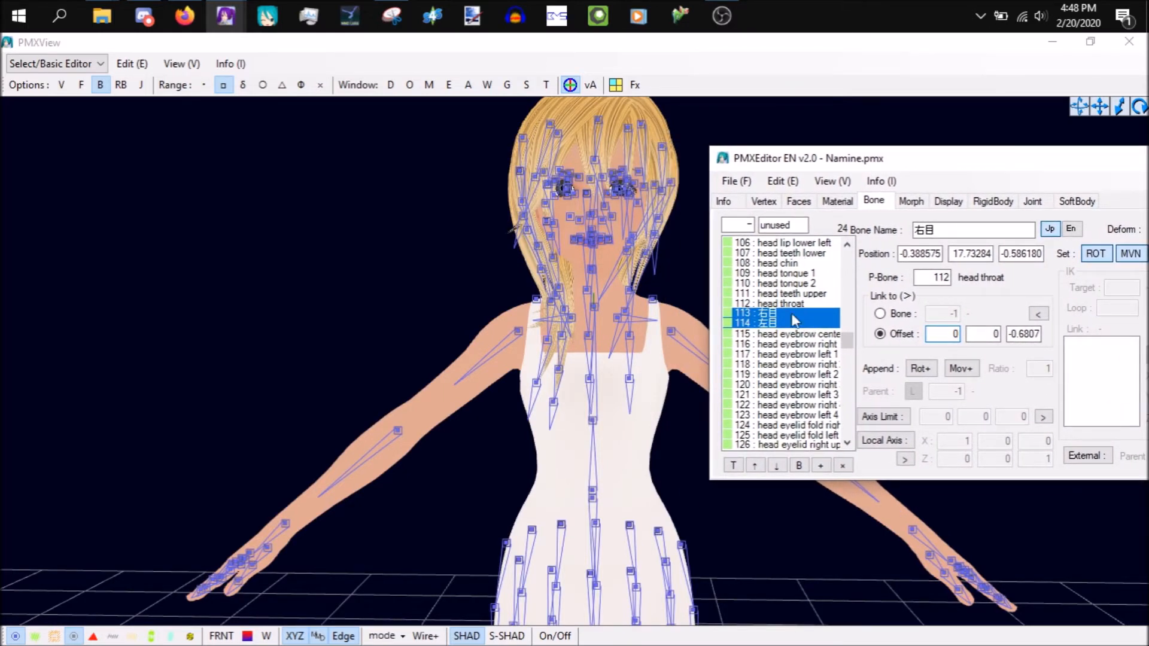
click(1129, 255)
drag(853, 351, 853, 327)
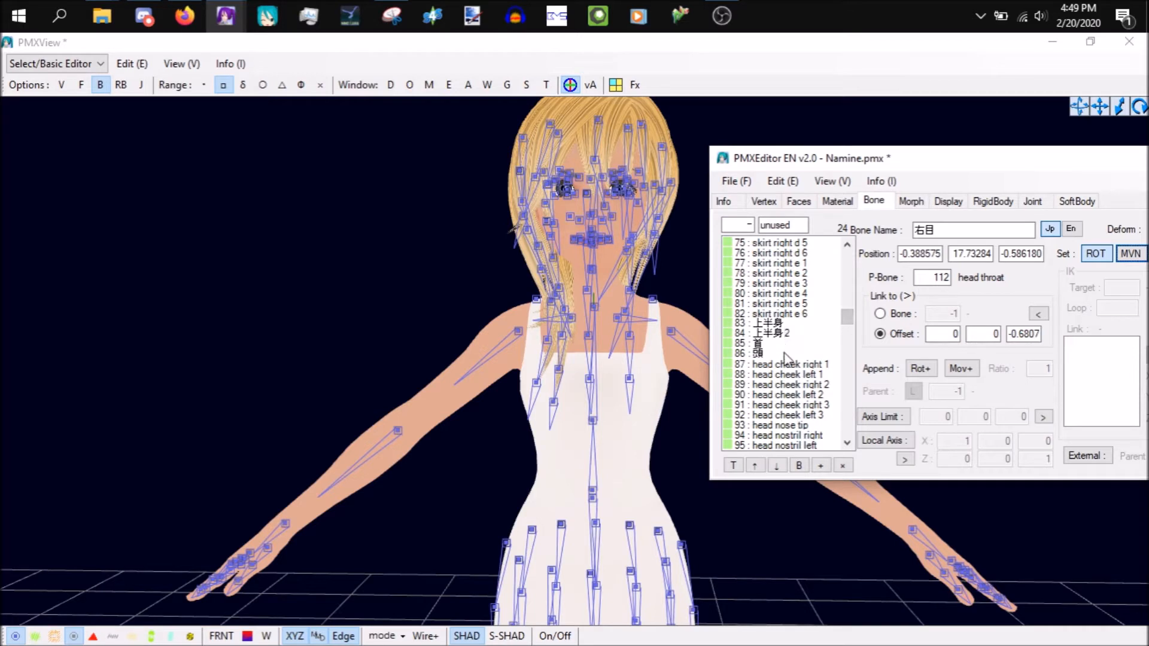
drag(774, 354, 776, 205)
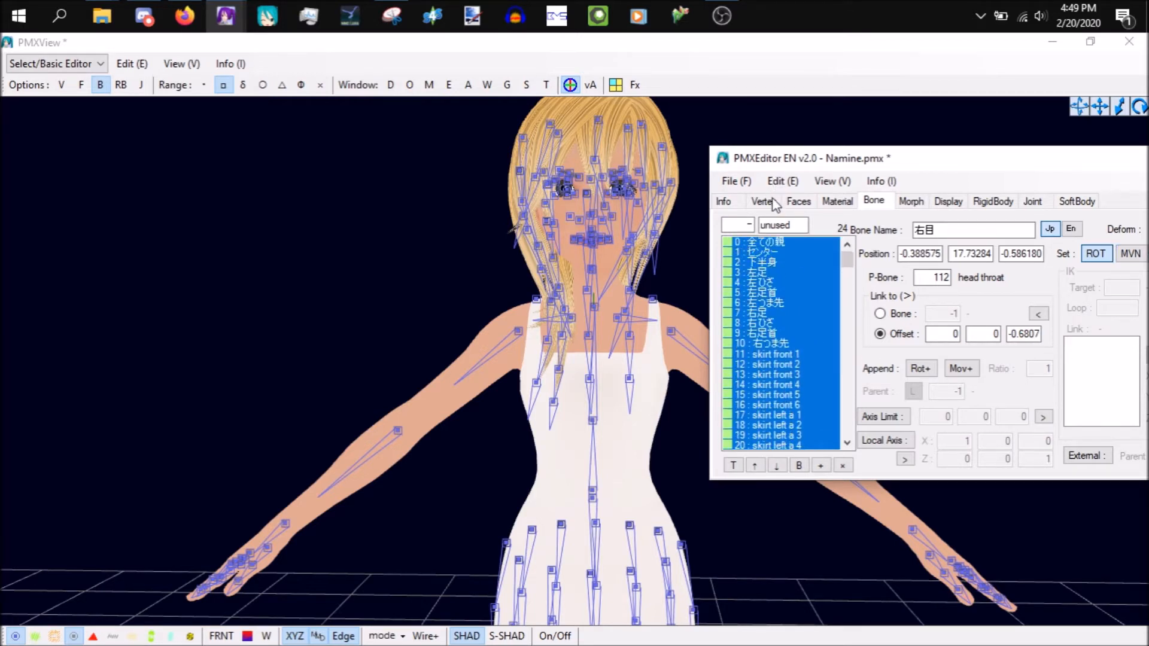
drag(772, 251, 776, 265)
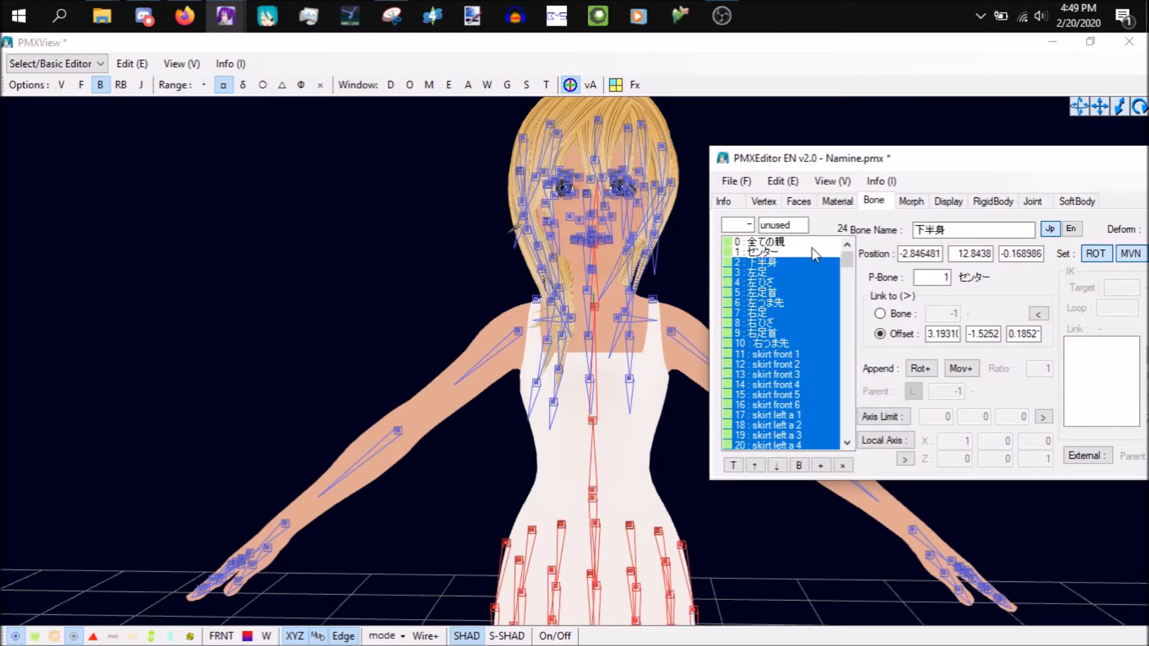
click(1137, 256)
drag(843, 308, 793, 569)
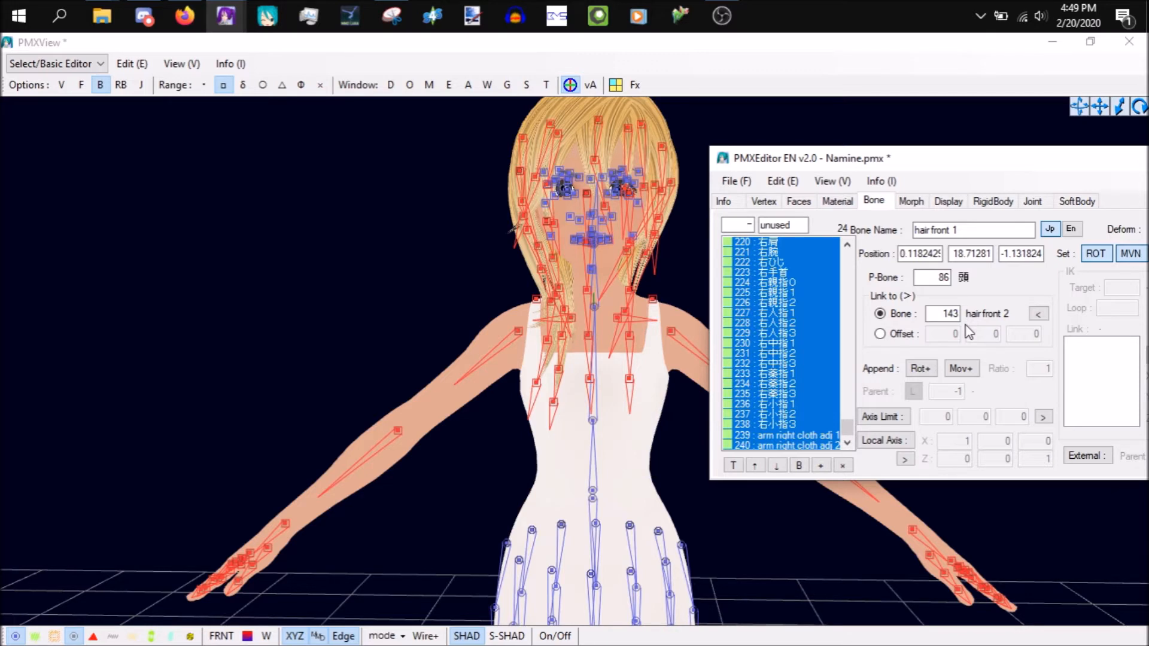
click(1133, 257)
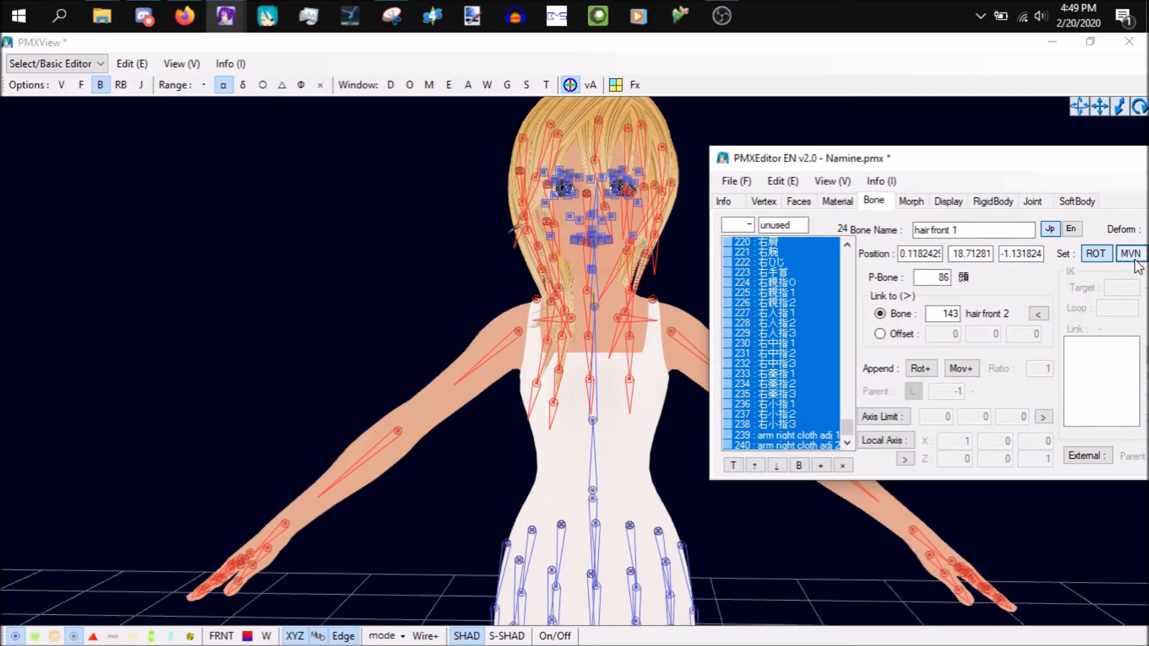
click(832, 436)
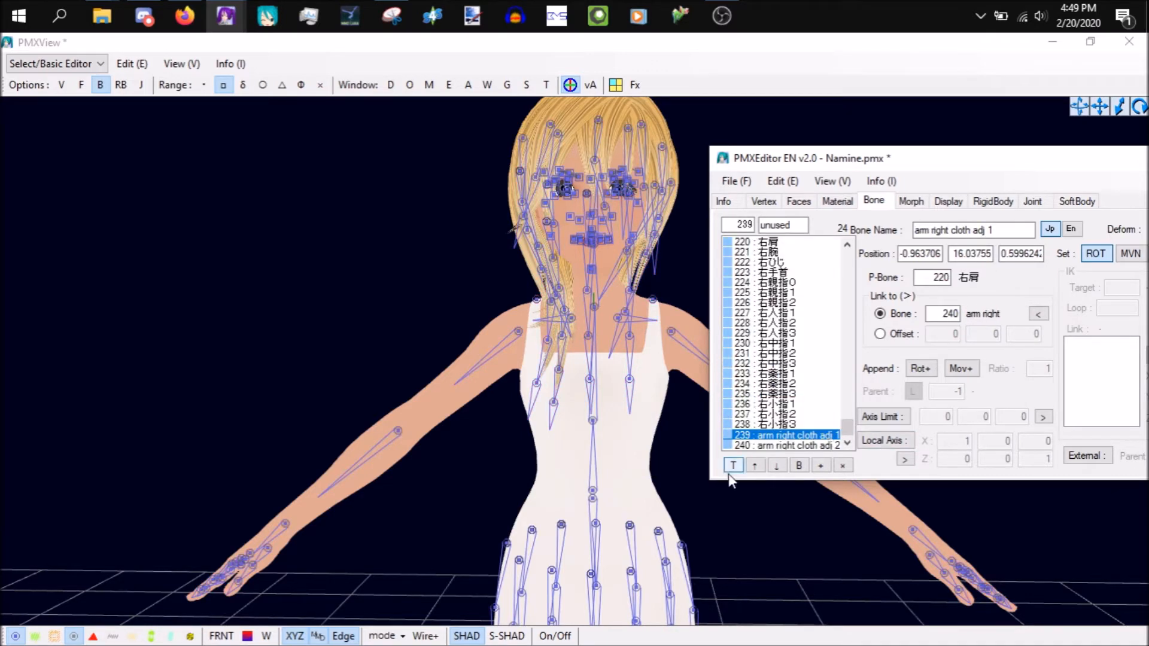
- Rename the two cloth adj bones at the left shoulder to 左肩, matching bone 199
mouse_move(682, 430)
right_down()
mouse_move(624, 446)
mouse_move(686, 440)
right_up()
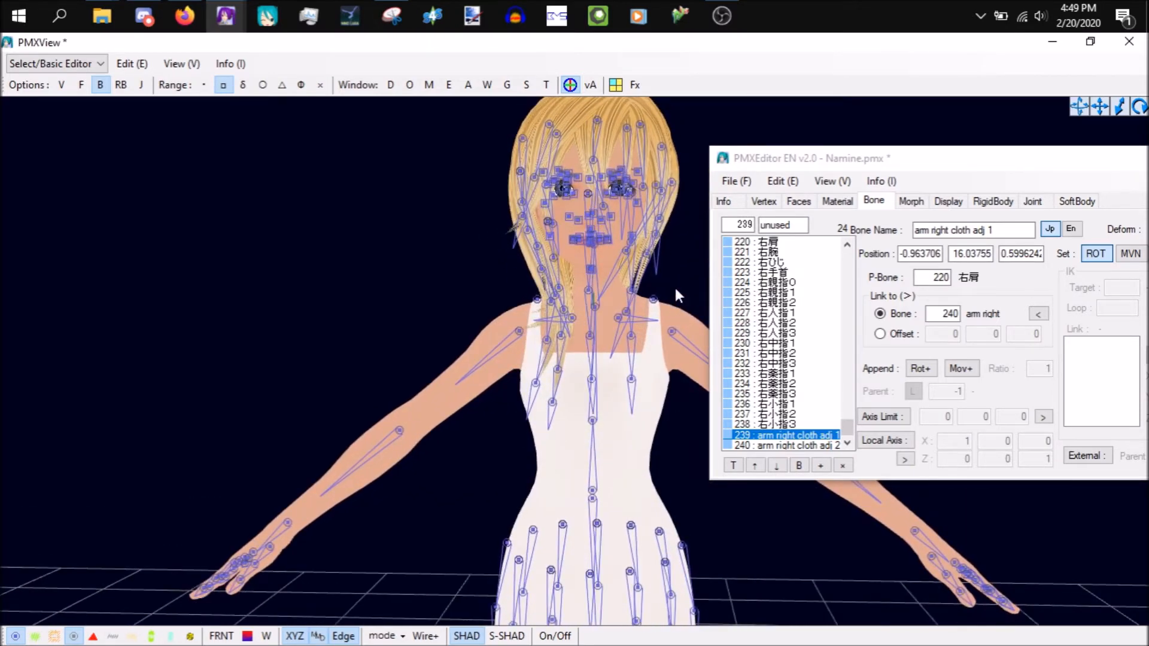
drag(661, 291, 659, 324)
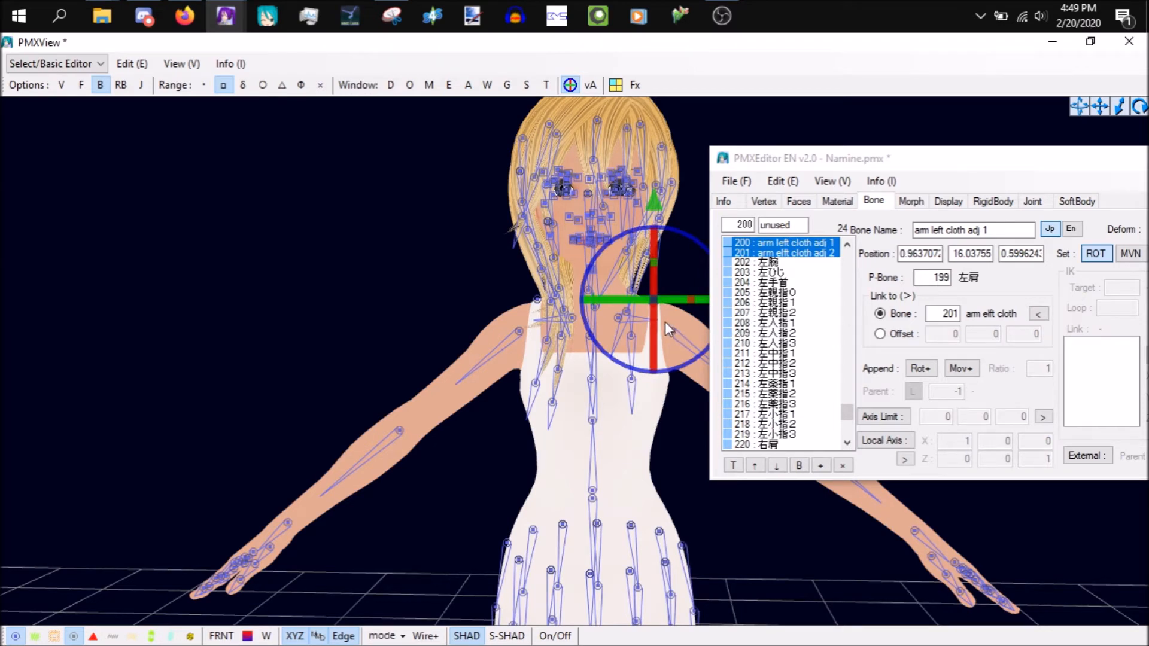
shift+click(619, 317)
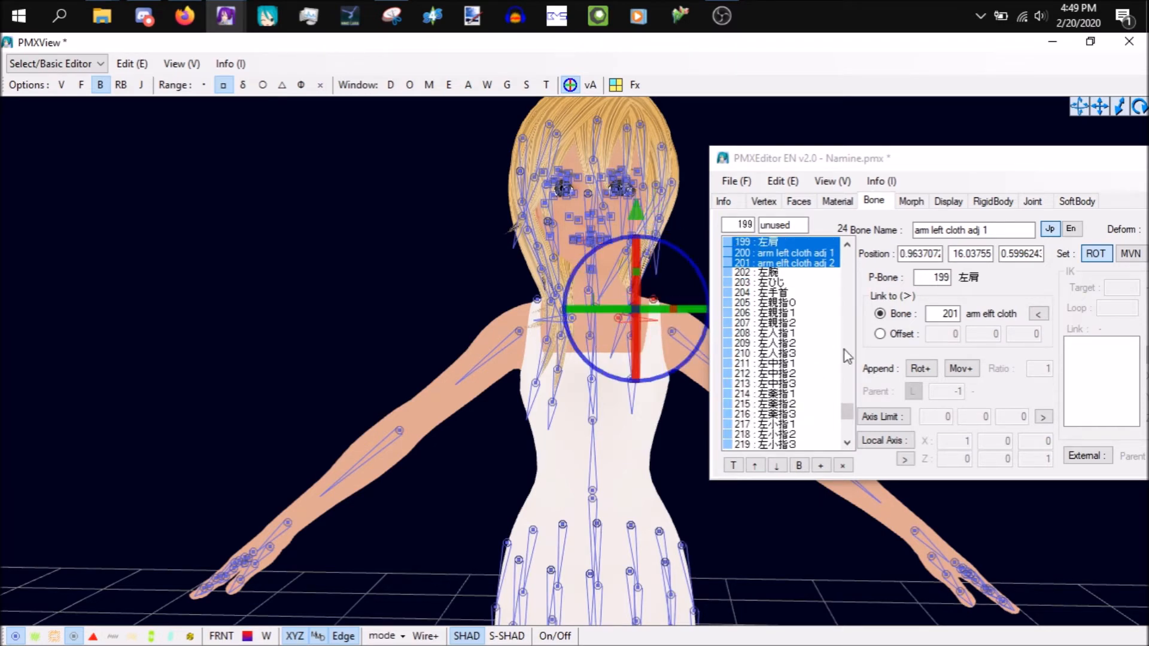
ctrl+click(818, 243)
ctrl+click(818, 243)
click(939, 230)
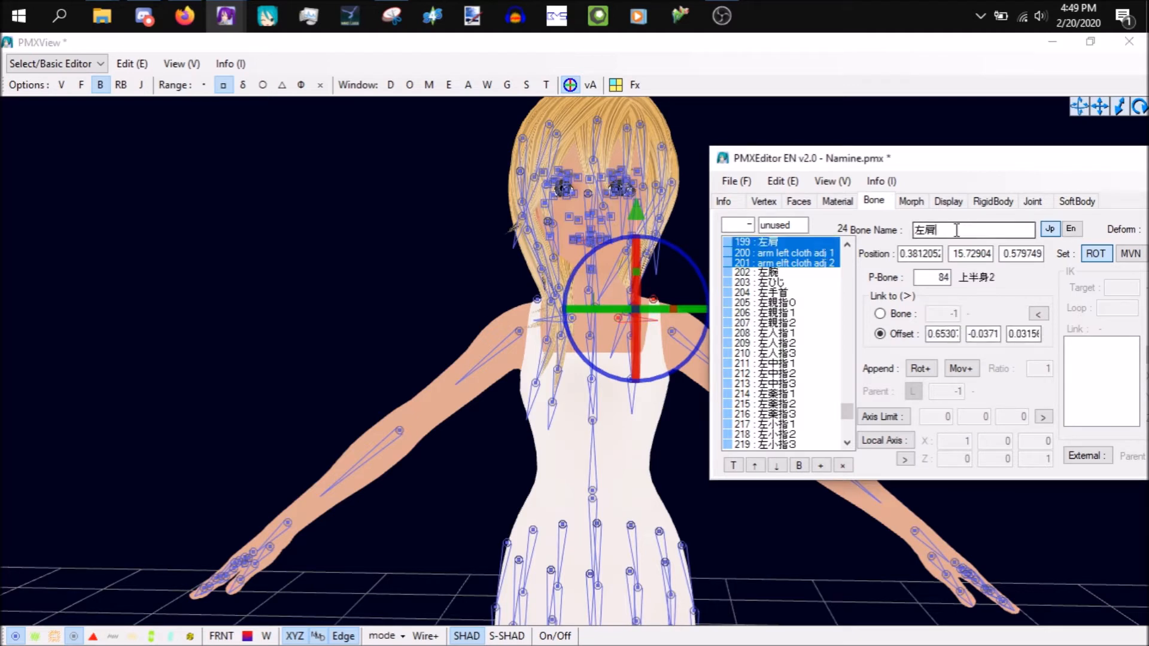
key(Return)
- Rename arm right cloth adj 1 and 2 to 右肩, matching bone 220
click(500, 328)
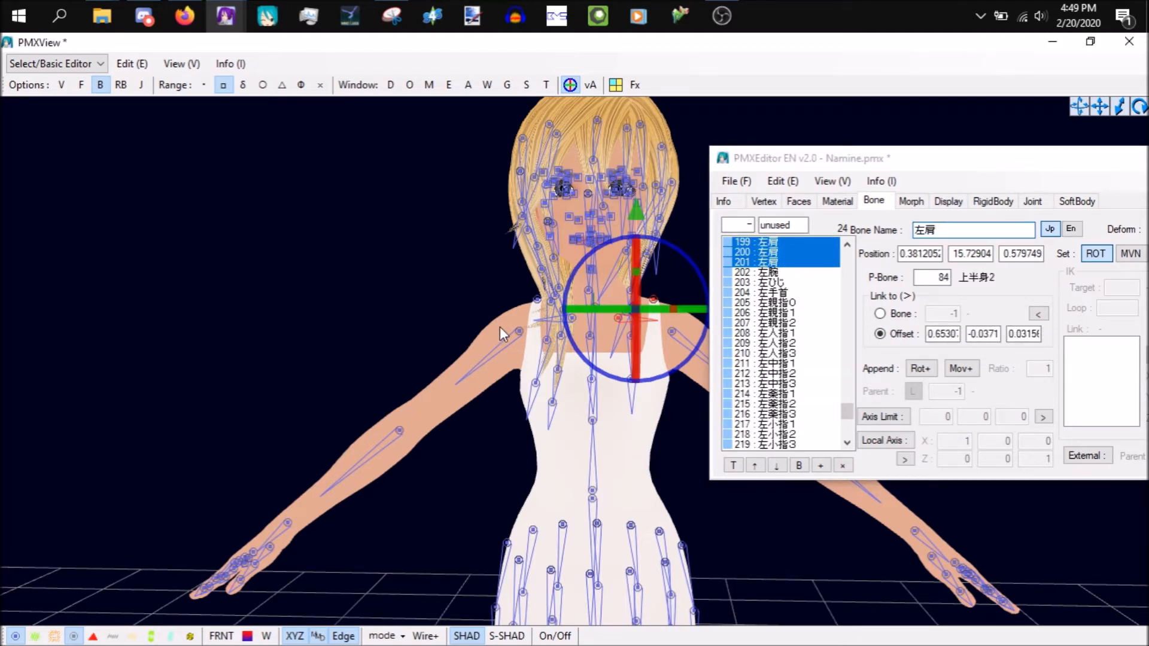
click(539, 296)
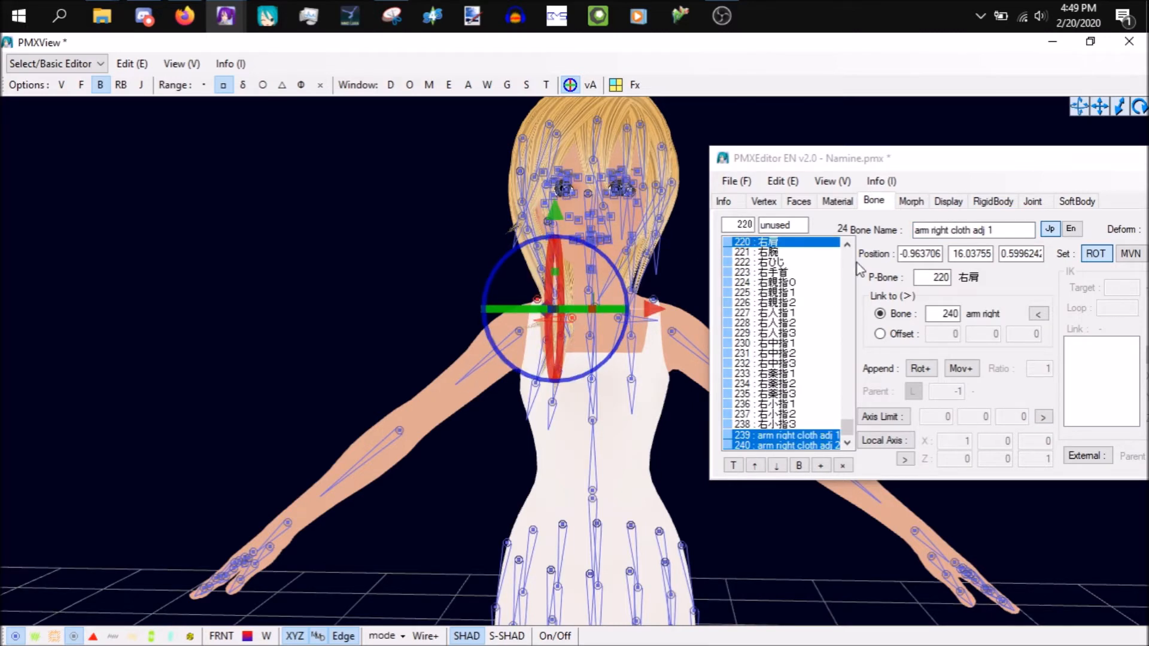
ctrl+click(817, 242)
ctrl+click(817, 243)
click(983, 226)
key(Return)
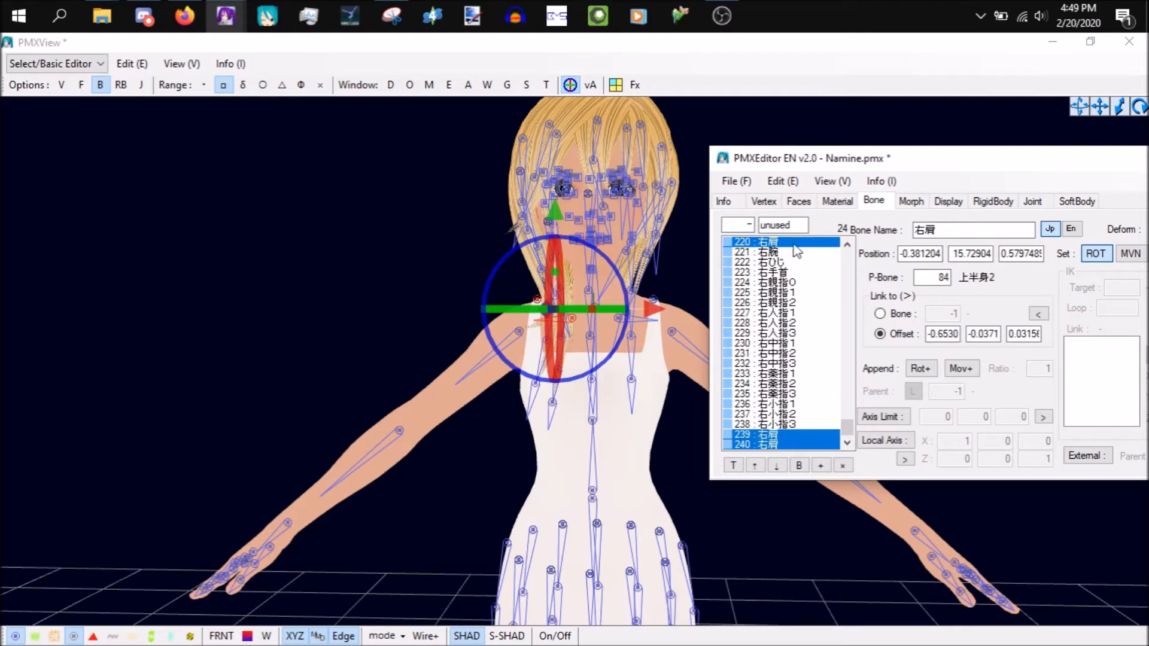
- Merge the bones that share the names 左肩 and 右肩
click(783, 181)
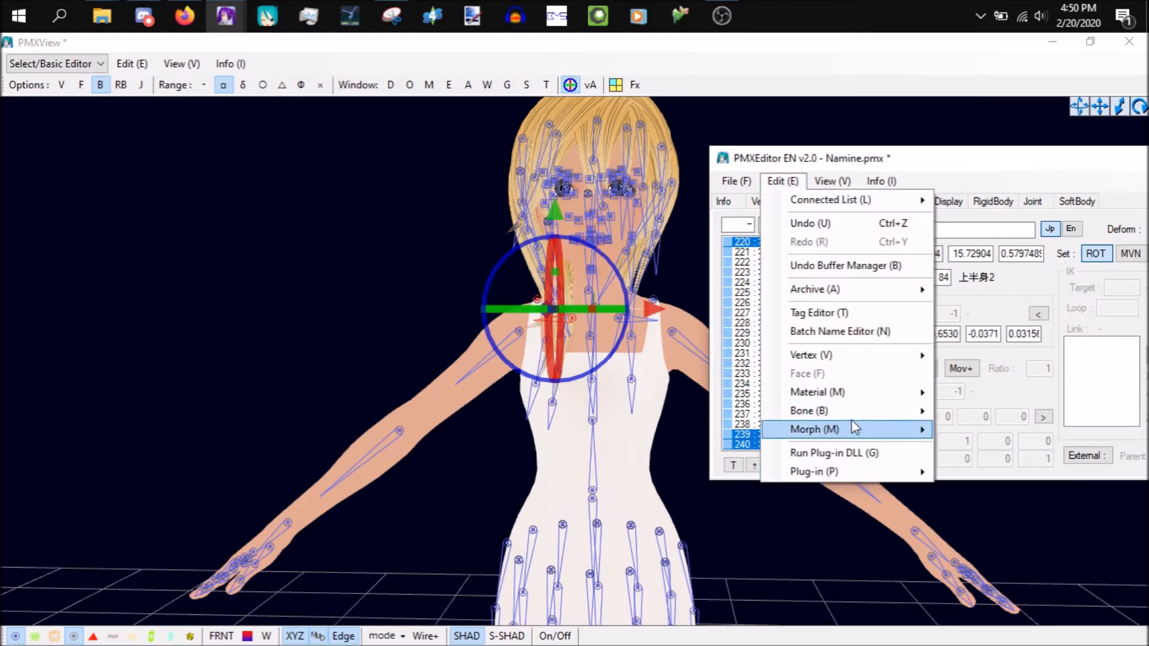
mouse_move(851, 421)
click(659, 412)
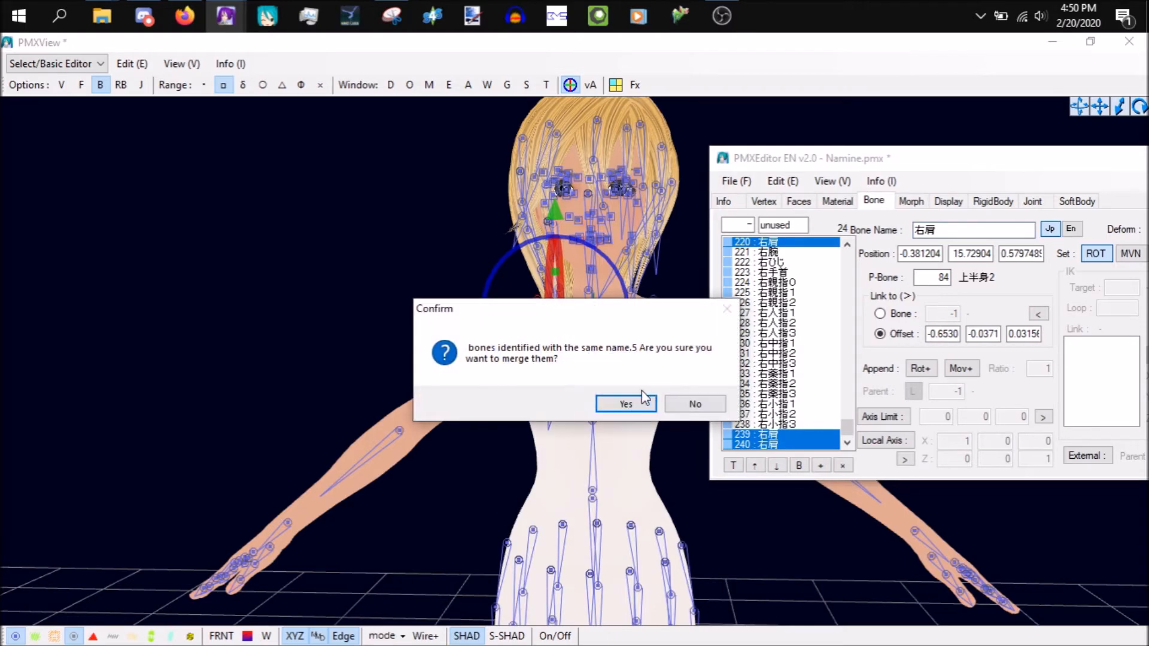
click(630, 407)
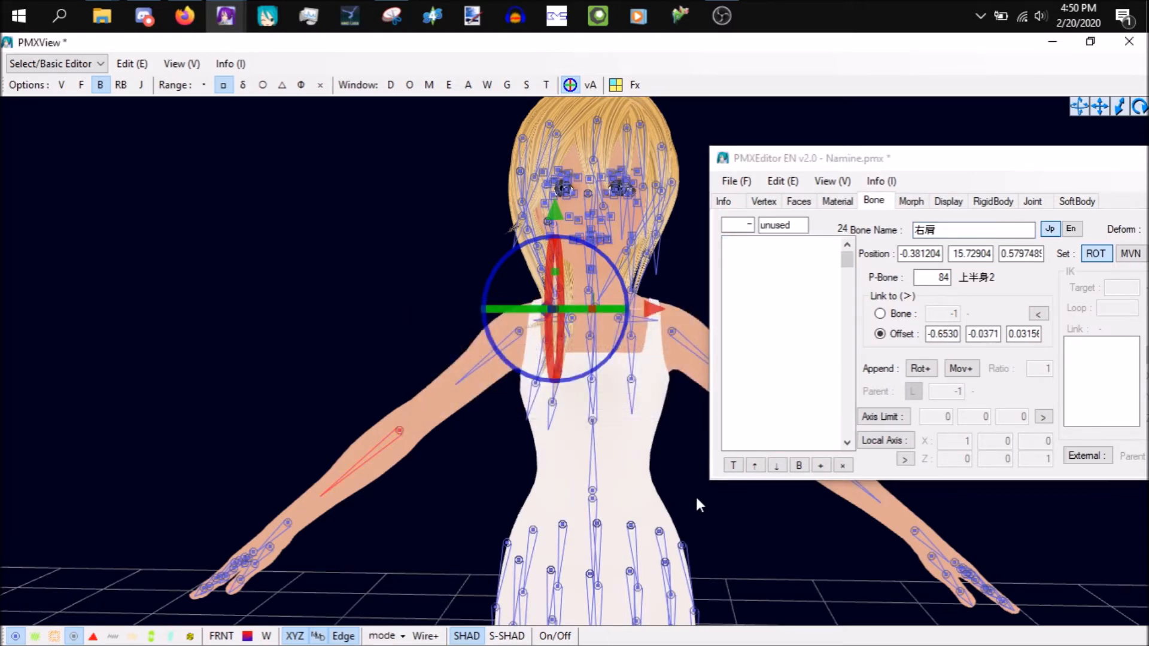
mouse_move(696, 498)
right_down()
mouse_move(716, 496)
mouse_move(705, 501)
right_up()
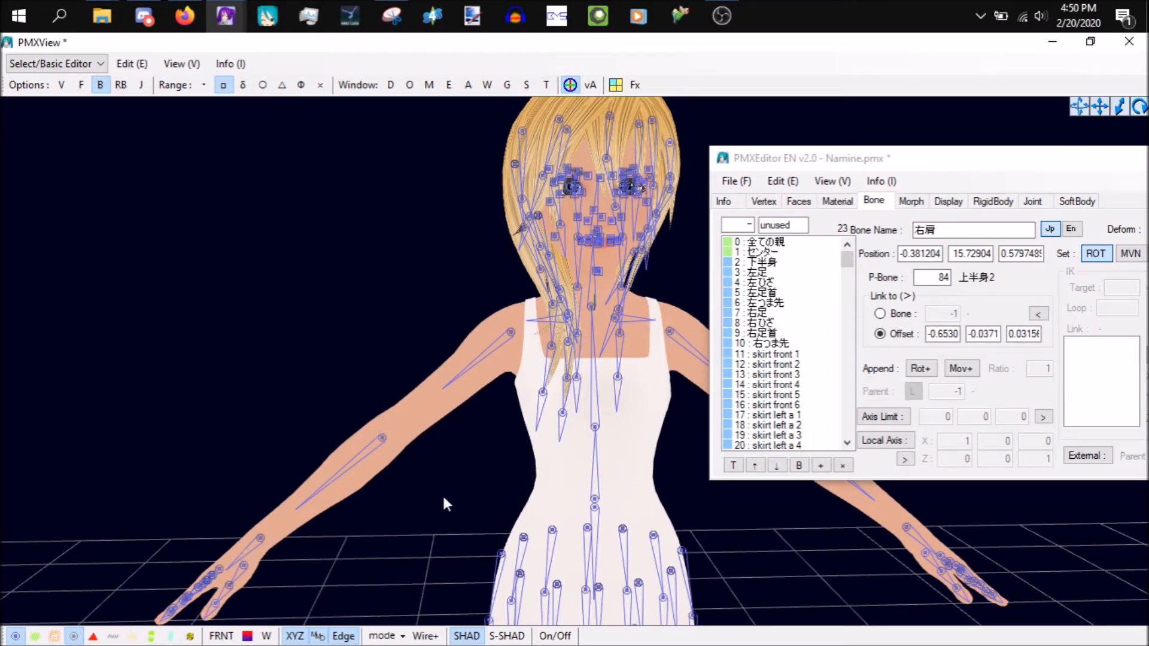
- Save the model file Namine.pmx
right_drag(584, 532, 279, 527)
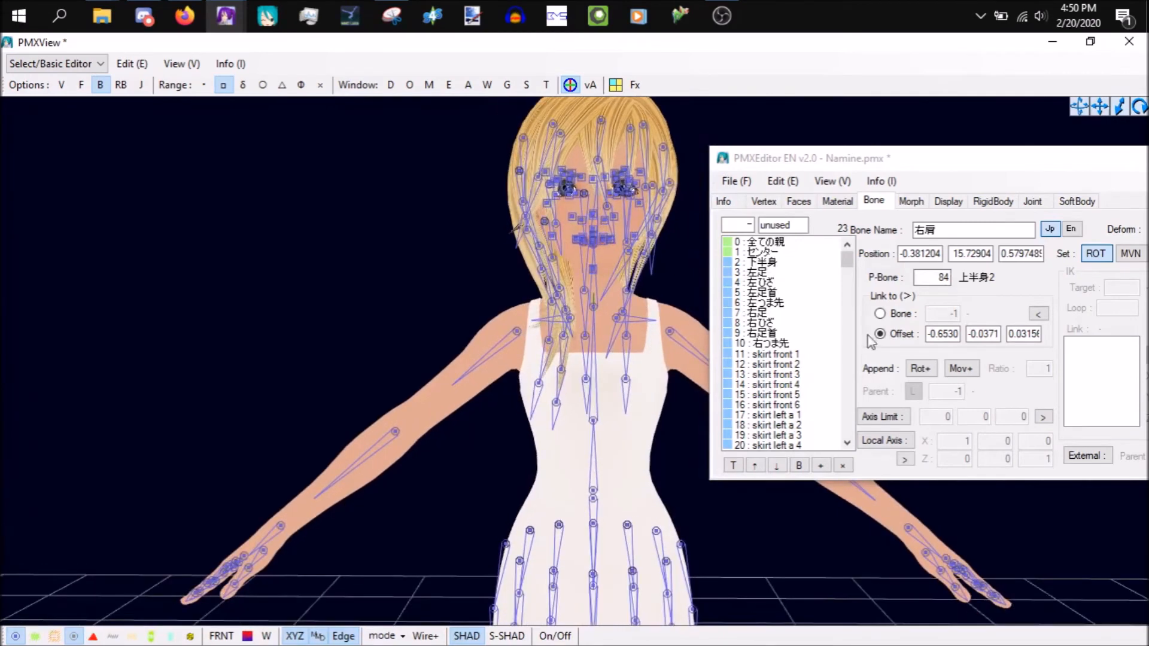
click(949, 179)
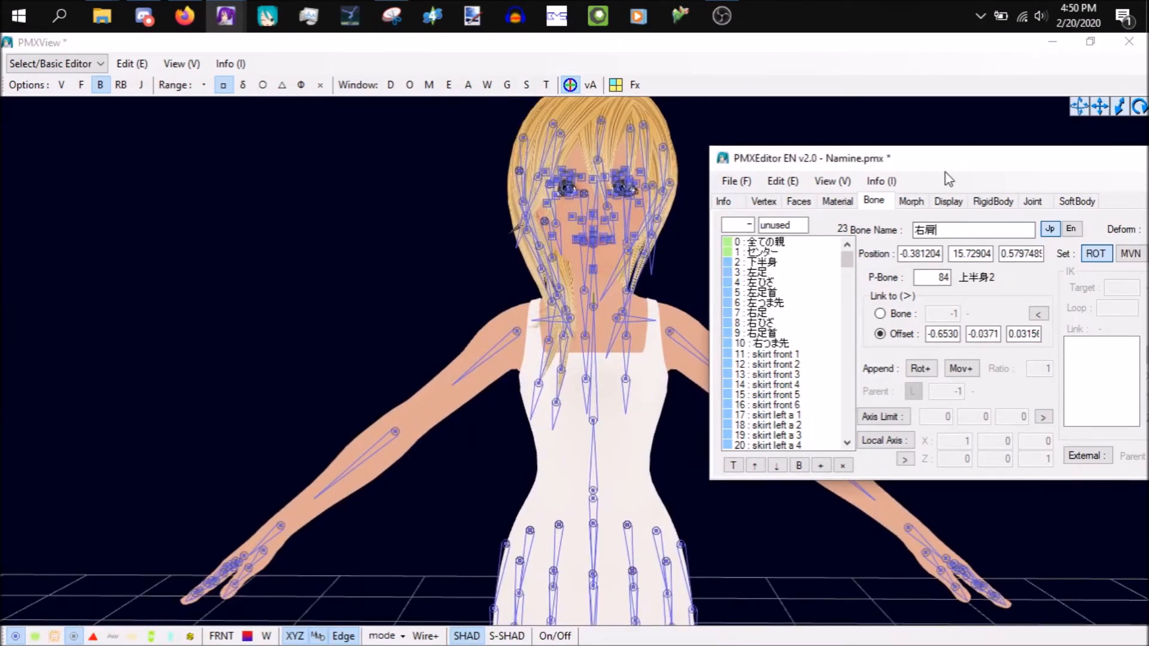
click(537, 367)
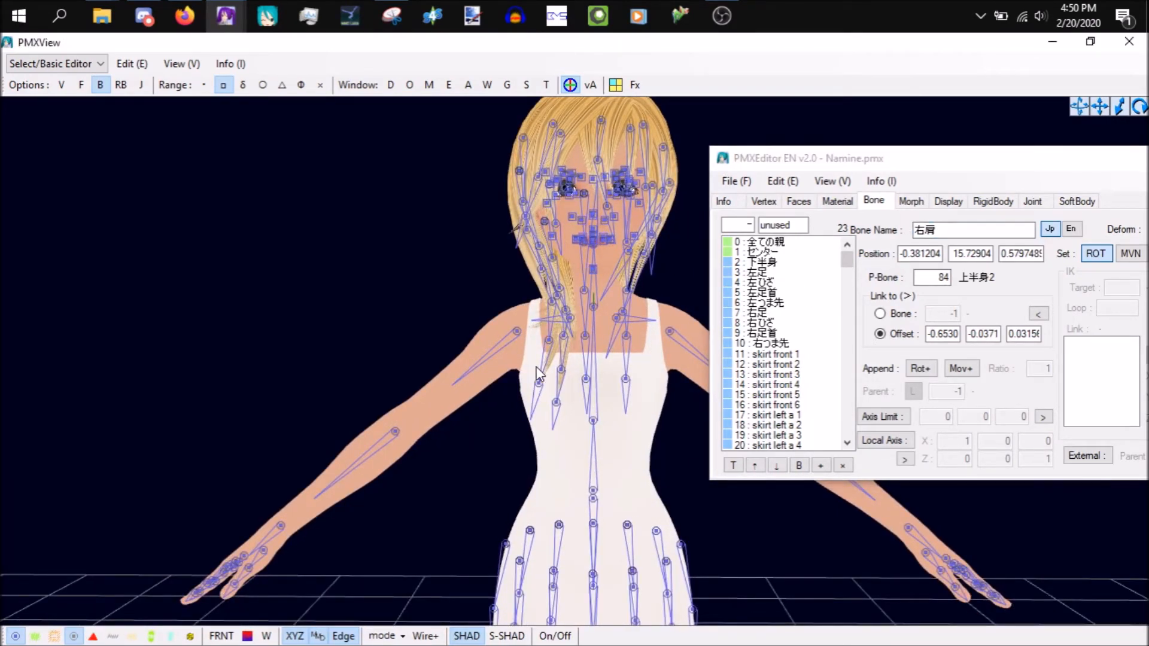
- Examine the full-body model with the bones hidden, move the editor window clear of it, and show the bones again
click(15, 641)
scroll(471, 506, down, 4)
middle_click(471, 506)
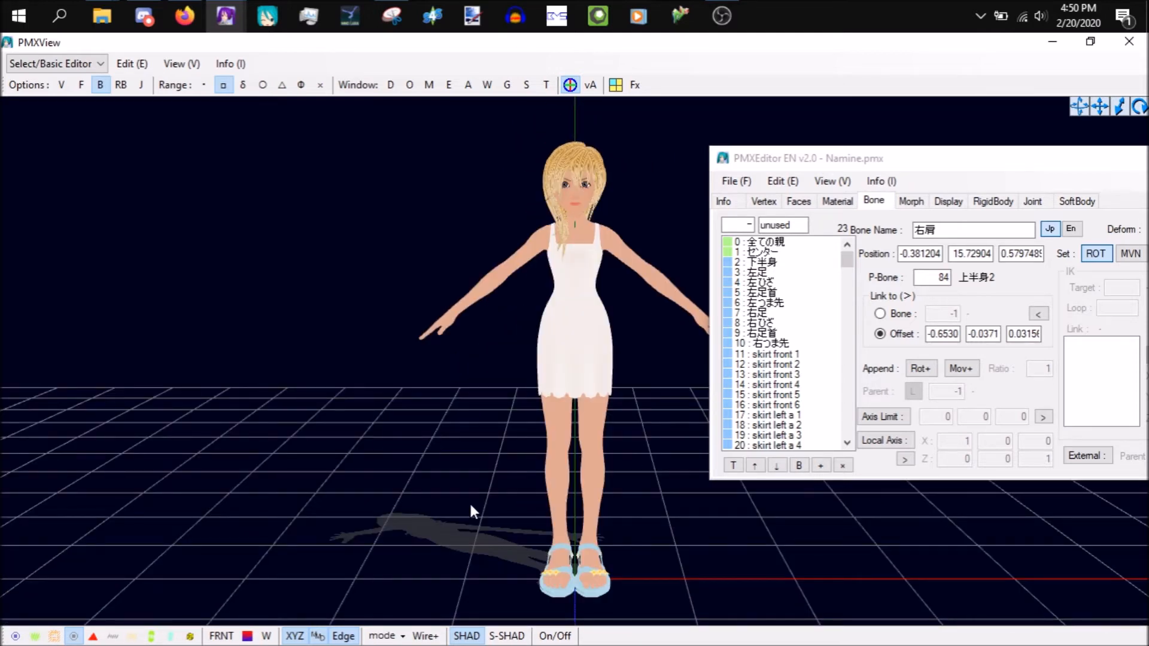
drag(939, 159, 1065, 160)
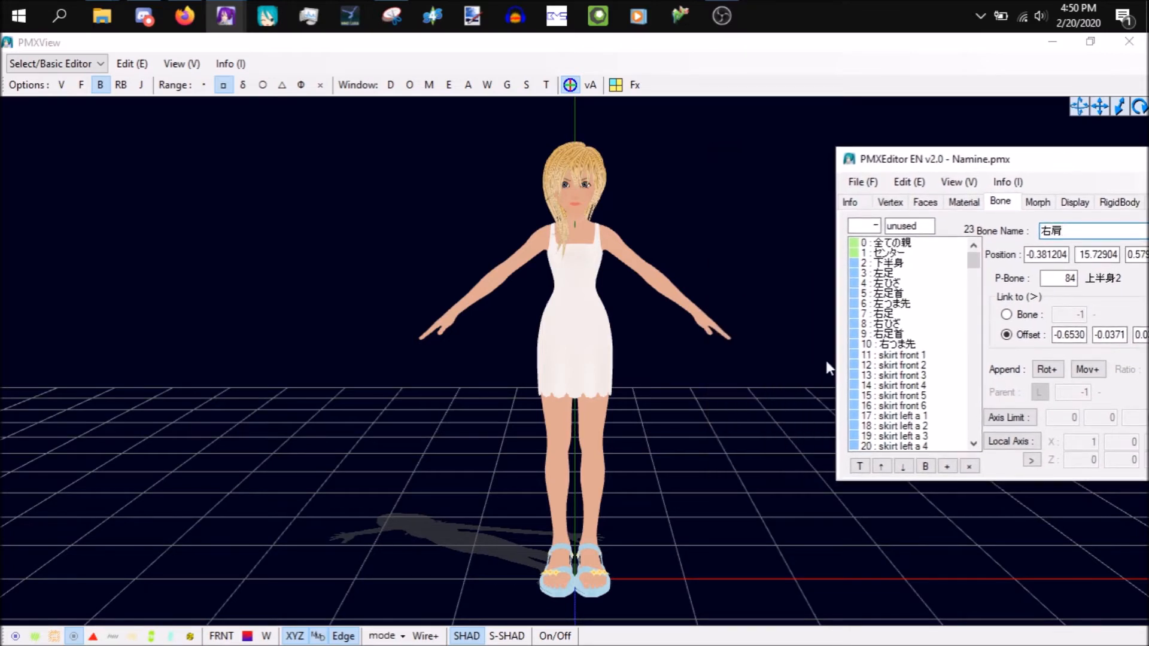
click(15, 637)
mouse_move(567, 490)
right_down()
mouse_move(512, 472)
mouse_move(486, 493)
mouse_move(460, 489)
mouse_move(574, 493)
mouse_move(561, 483)
right_up()
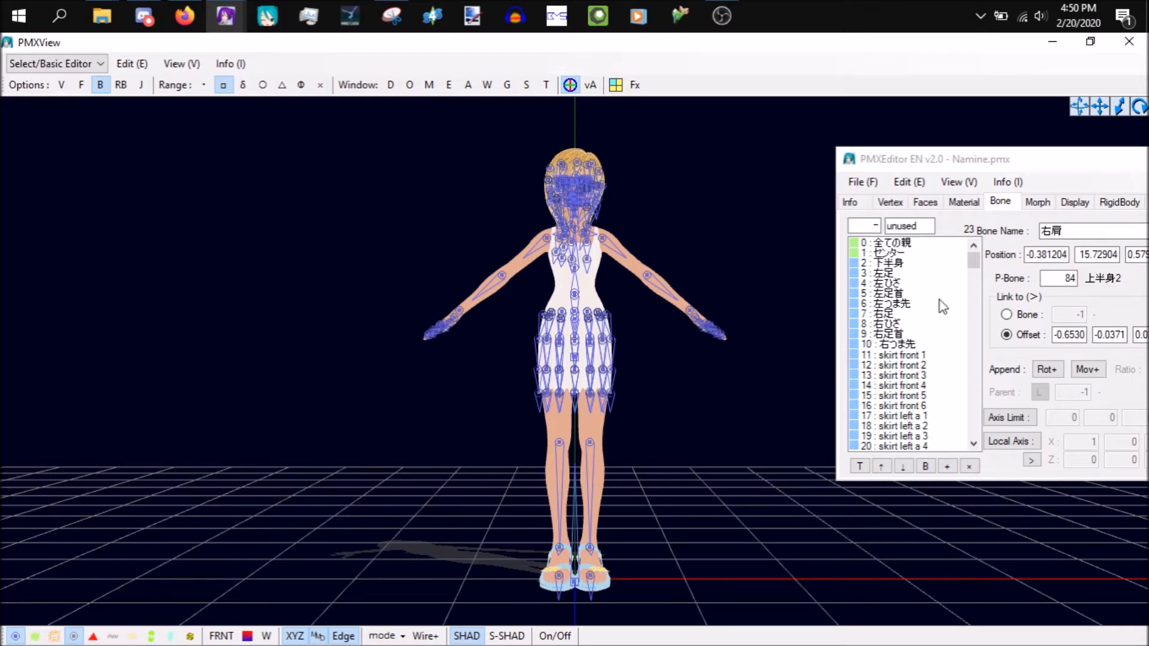
- Link the 左足 bone to bone 4, 左ひざ, instead of an offset, and select the left knee bone in the model
click(898, 274)
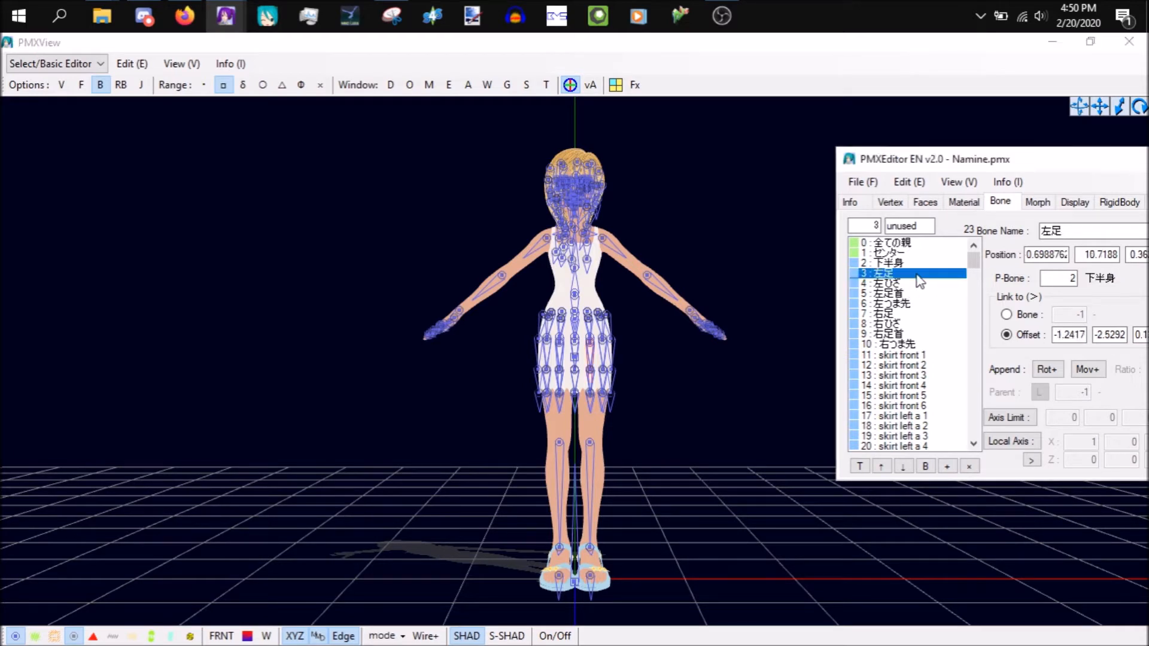
click(1022, 317)
double_click(1079, 315)
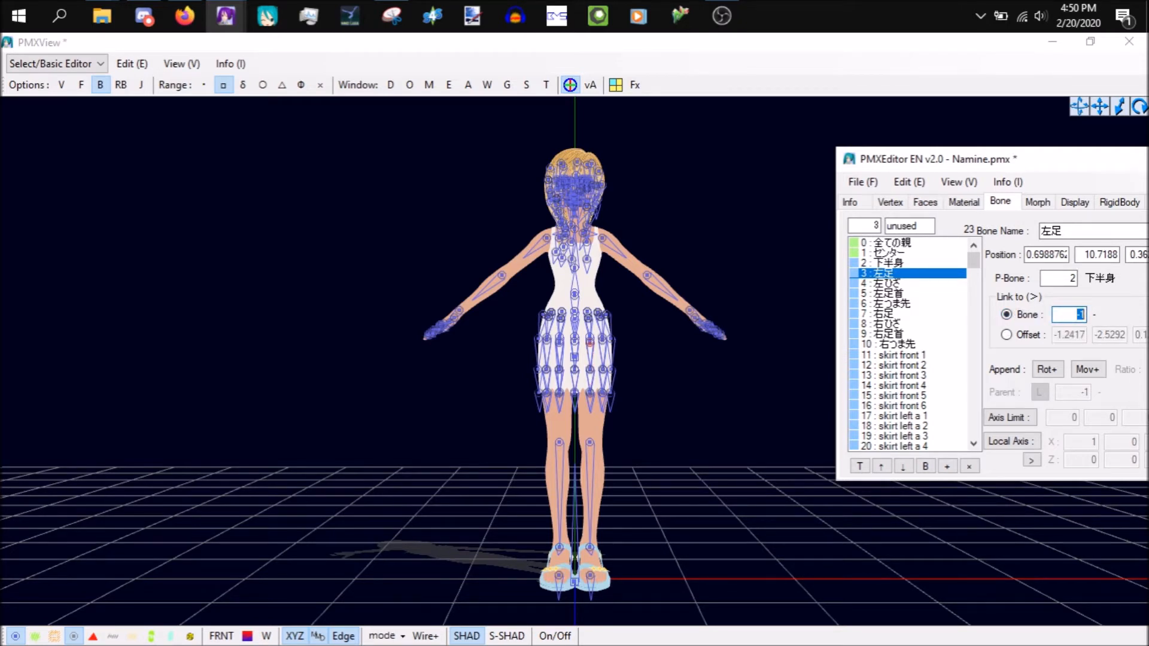
text(4)
click(591, 449)
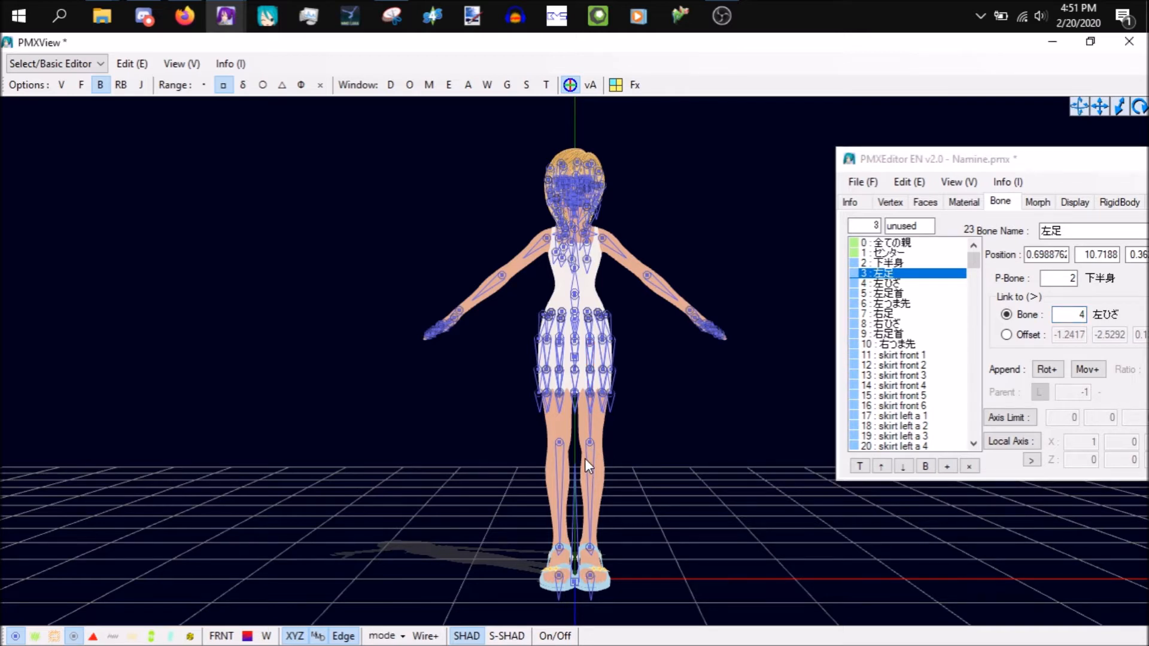
click(601, 450)
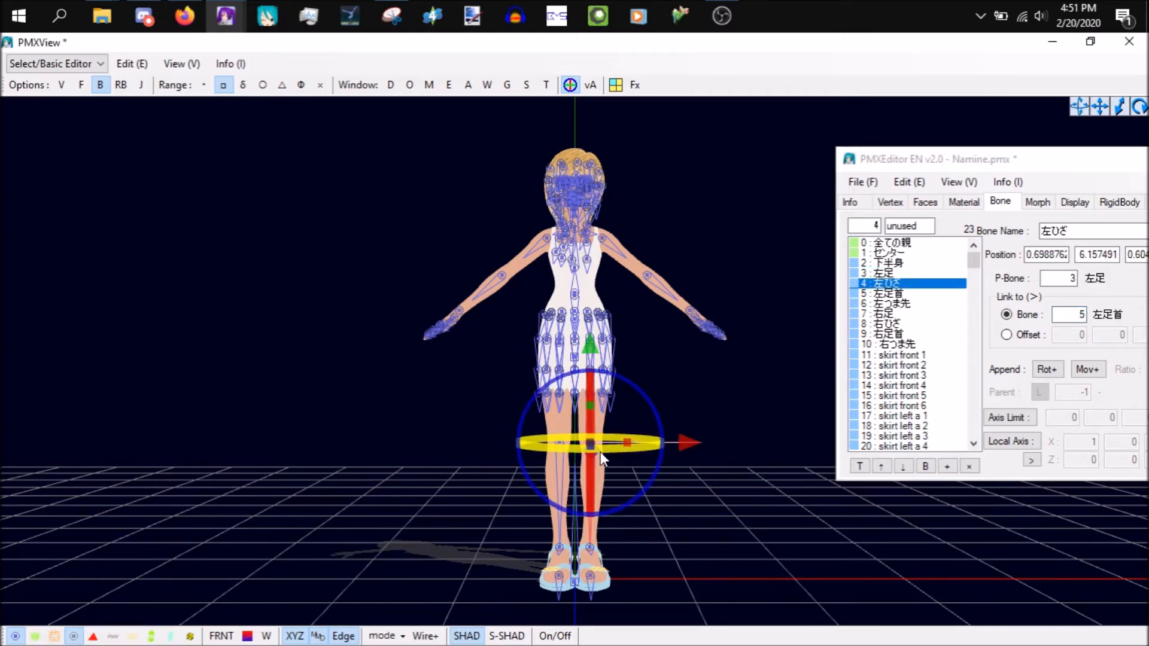
- Link the 左足首 bone to bone 6, 左つま先, instead of an offset
click(924, 294)
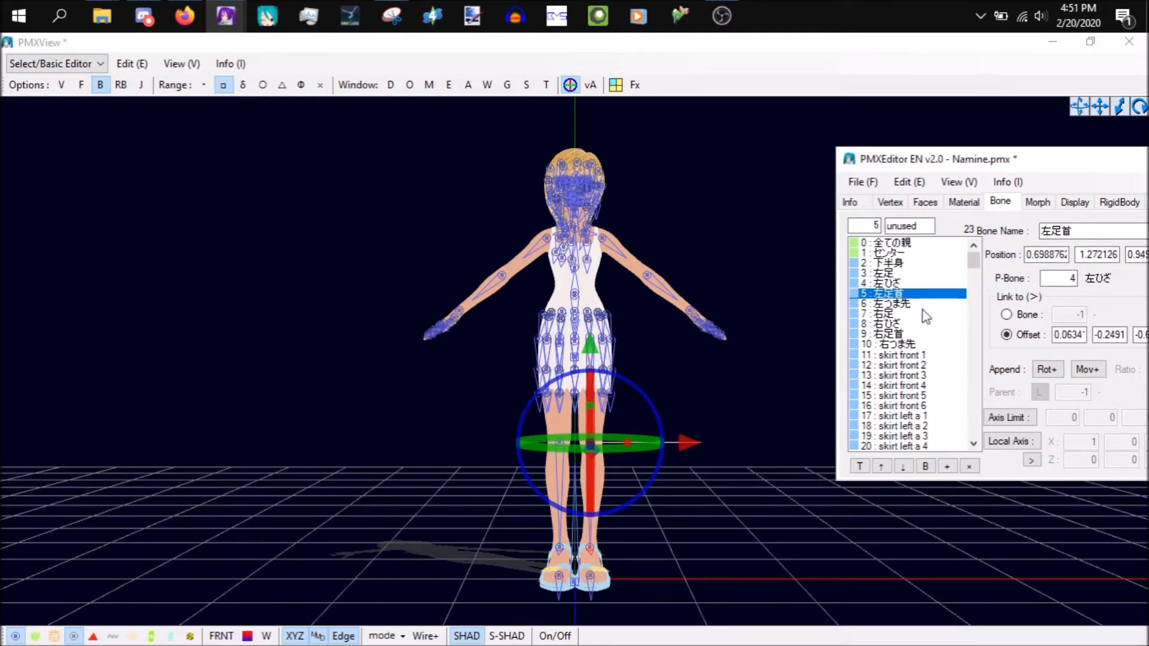
click(1006, 314)
text(5)
key(BackSpace)
text(6)
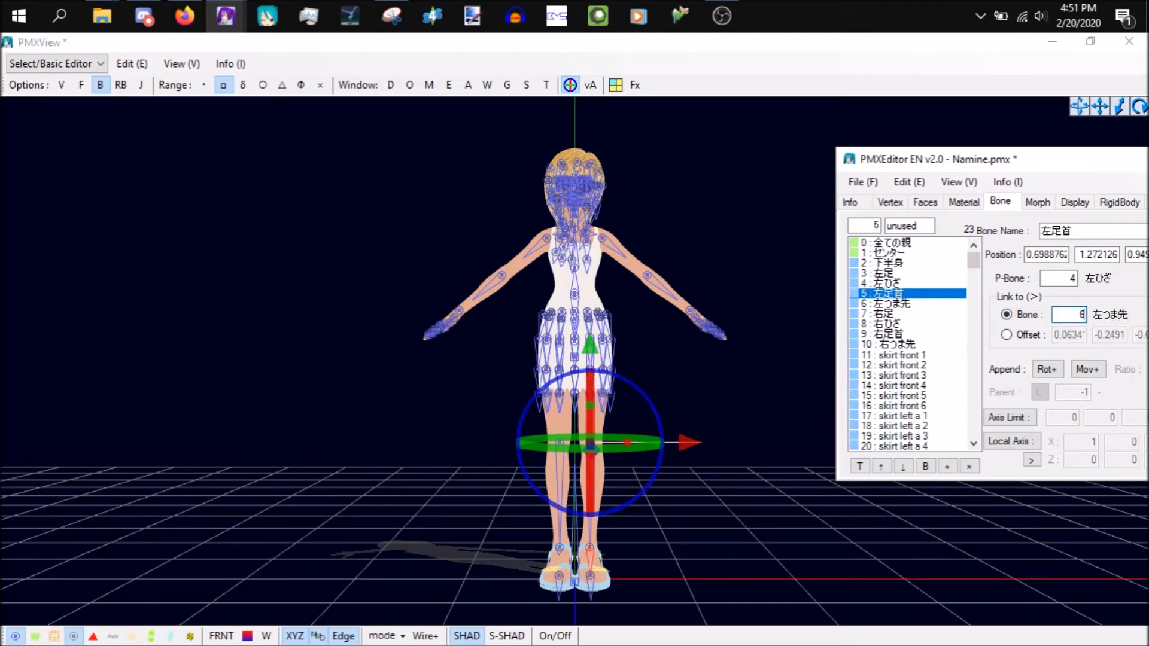
shift+click(893, 307)
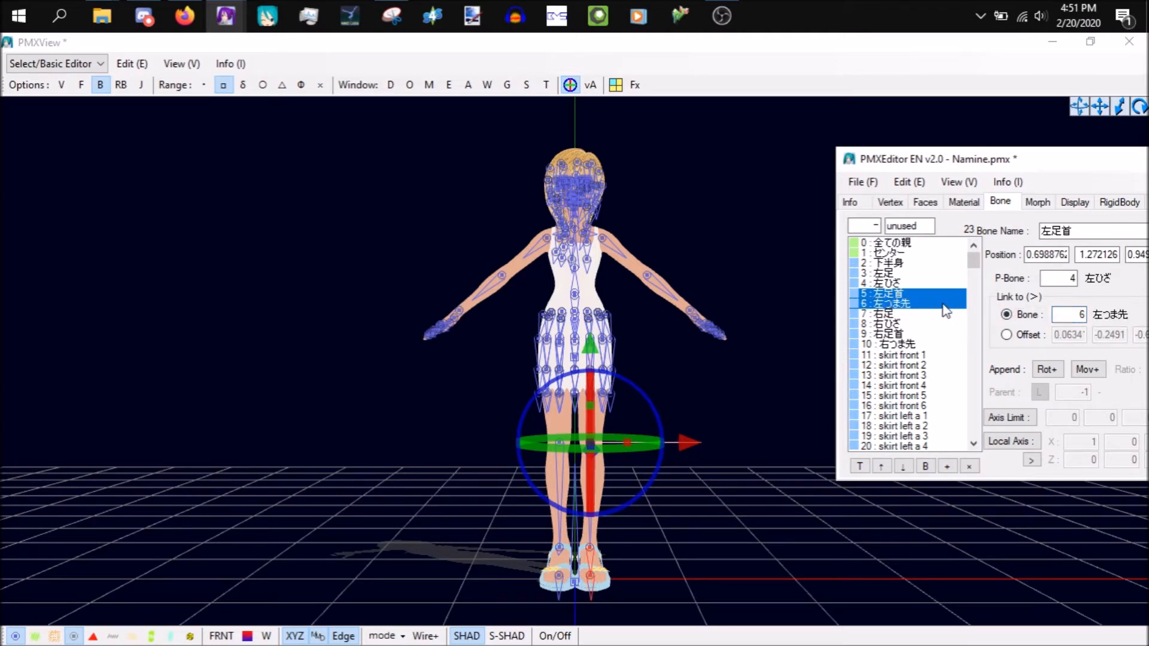
- Switch the link of the 右足 bone from an offset to a bone and open its link number for editing
click(946, 308)
click(943, 314)
click(1008, 314)
double_click(1077, 314)
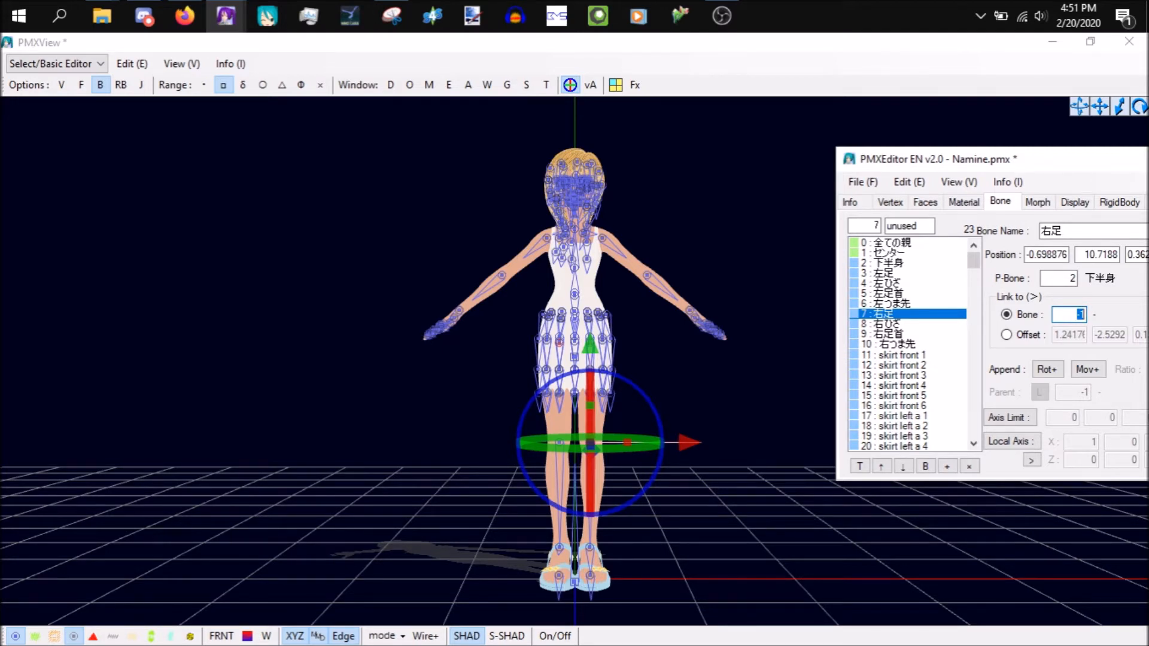
- Select the left shoulder bone 左肩 and change its link from an offset to bone 200
click(889, 344)
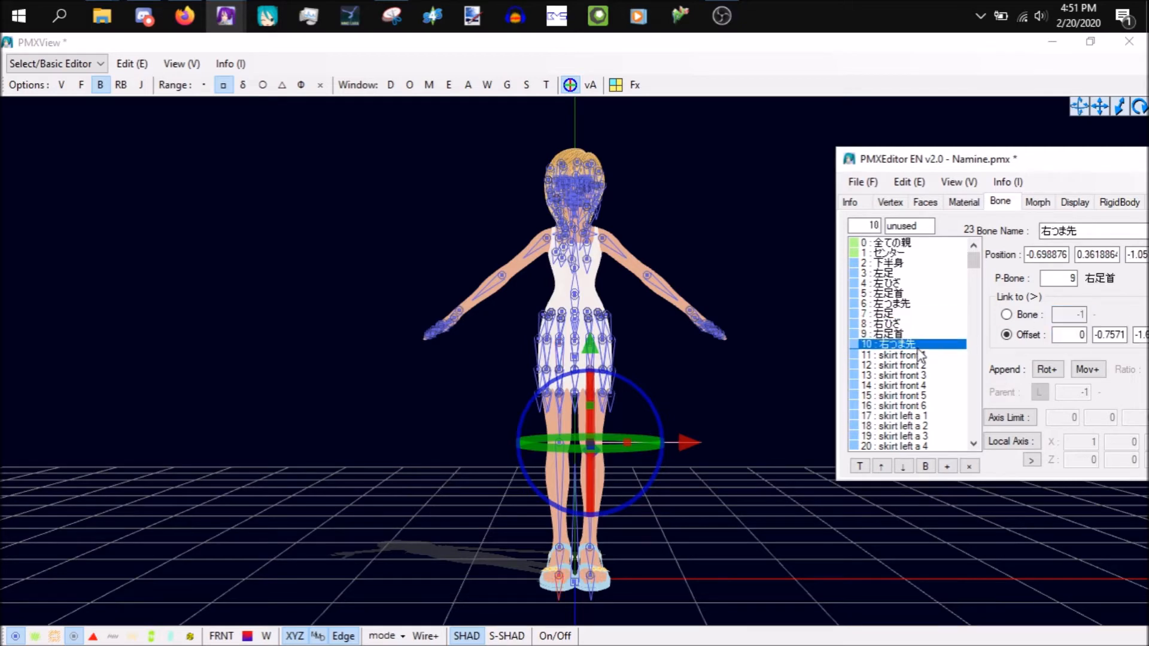
click(712, 315)
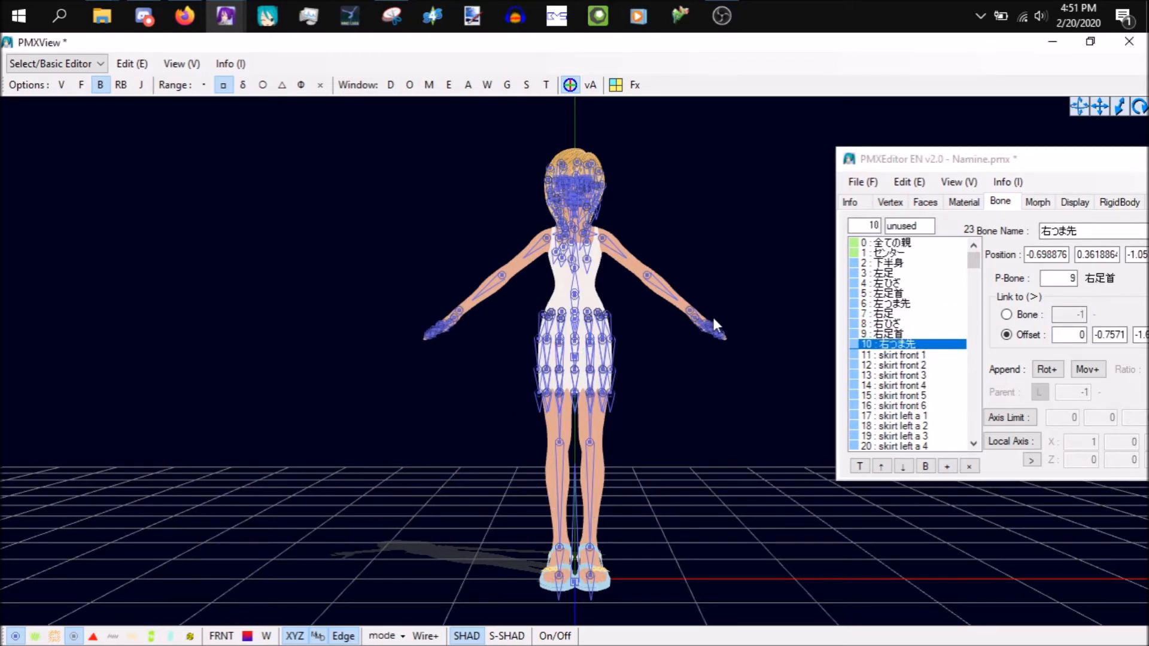
scroll(712, 315, up, 5)
scroll(712, 315, up, 4)
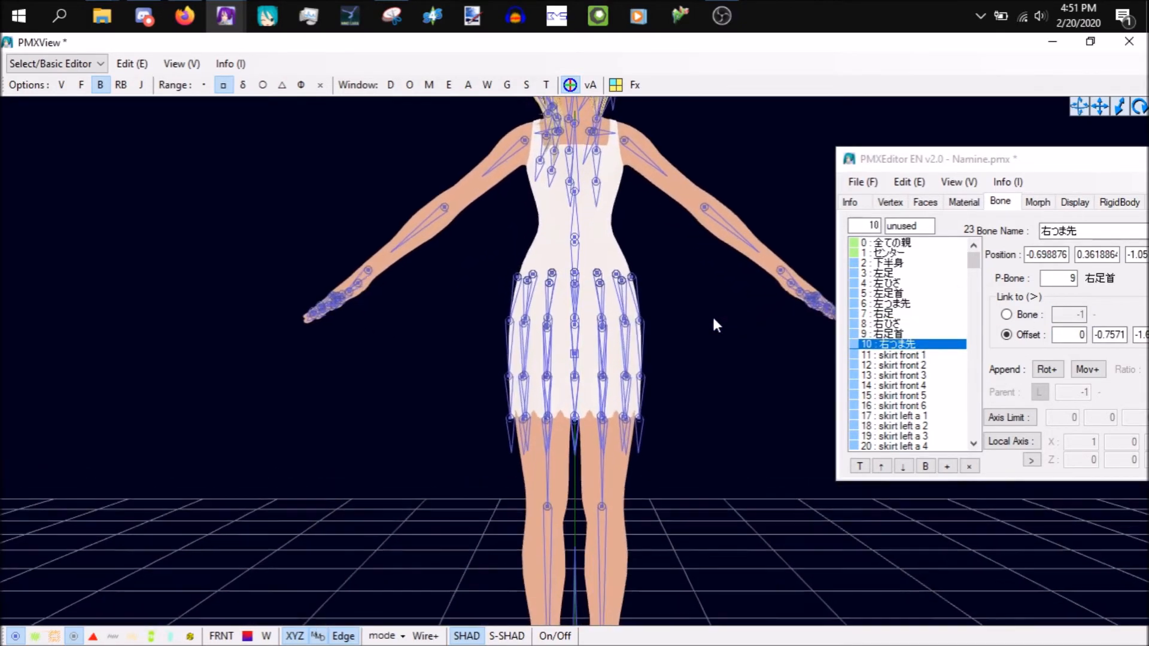
drag(1096, 109, 967, 261)
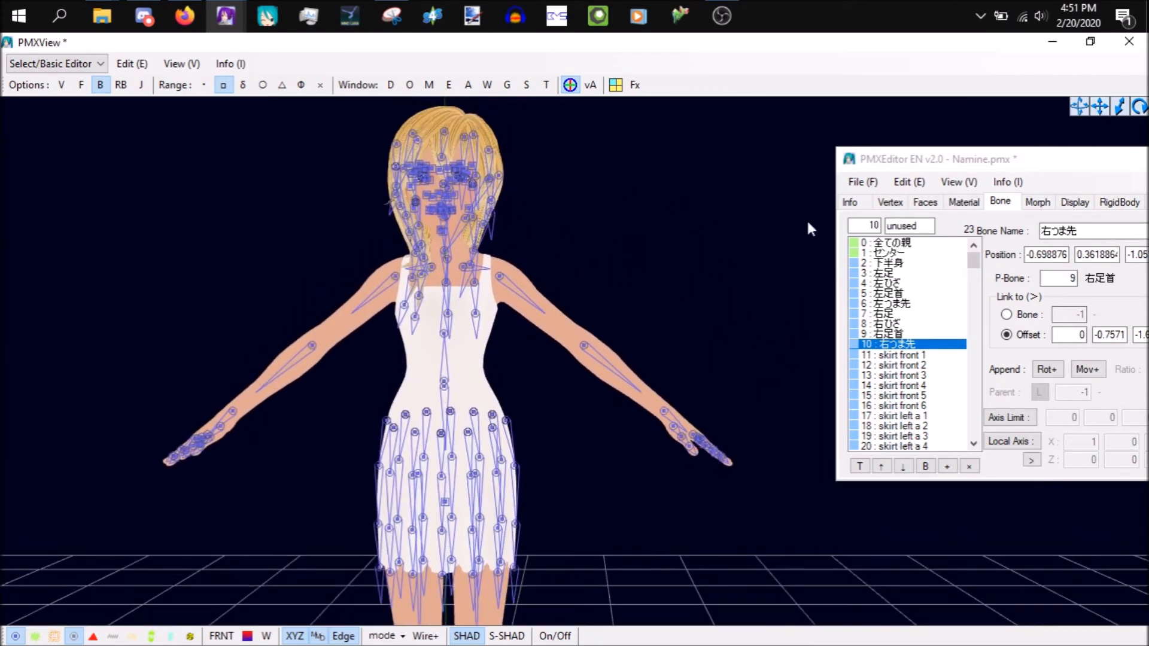
click(461, 270)
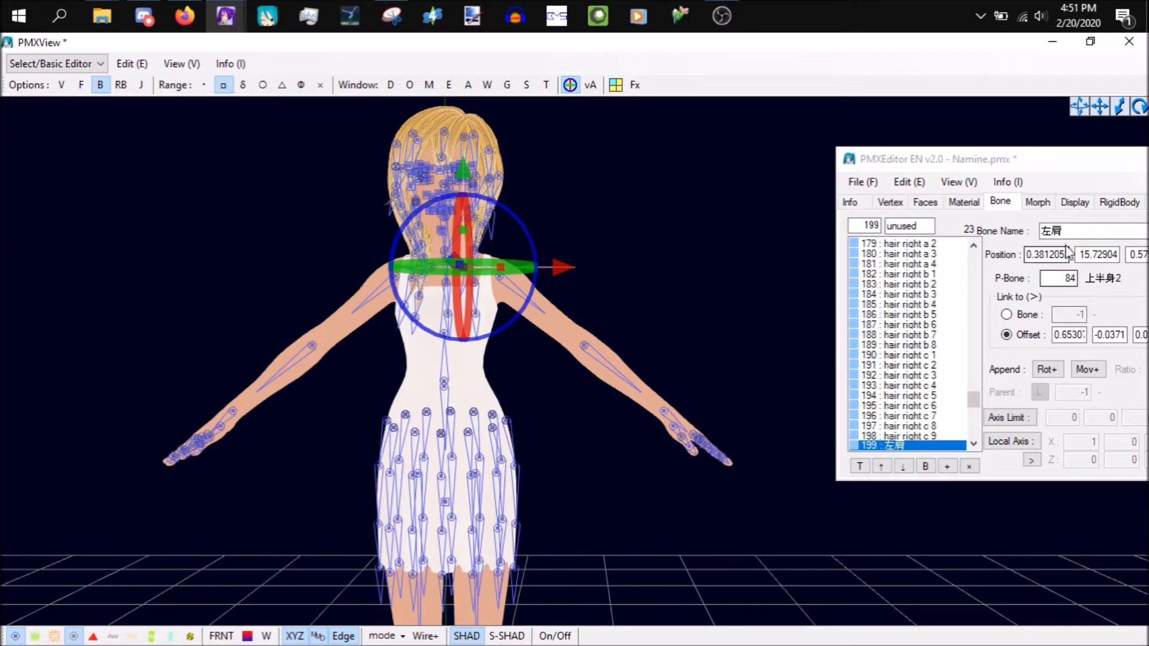
click(1029, 316)
double_click(1079, 314)
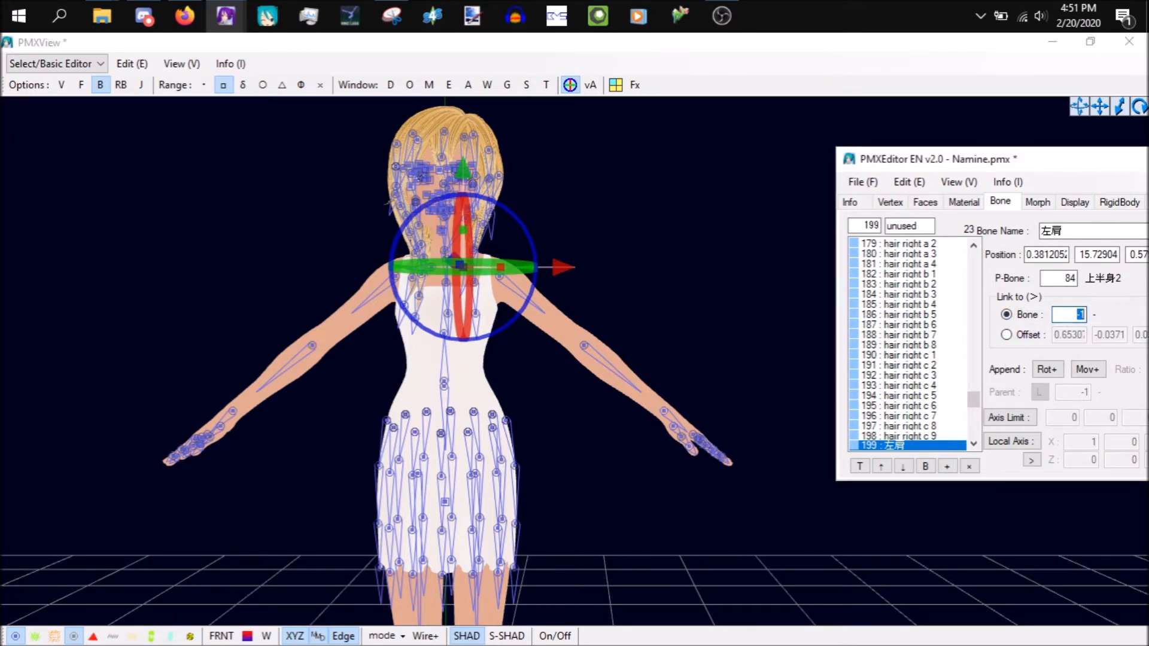
text(200)
- Link the left upper arm bone 左腕 to bone 201, the left elbow 左ひじ
drag(976, 404, 977, 411)
click(932, 376)
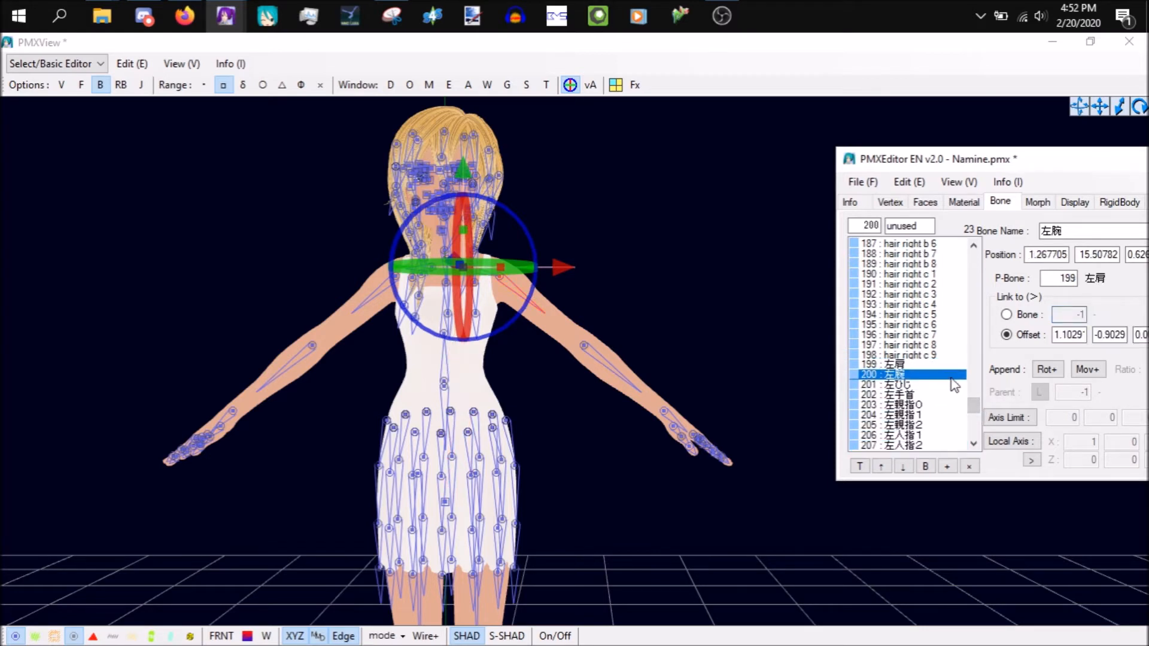
click(1038, 320)
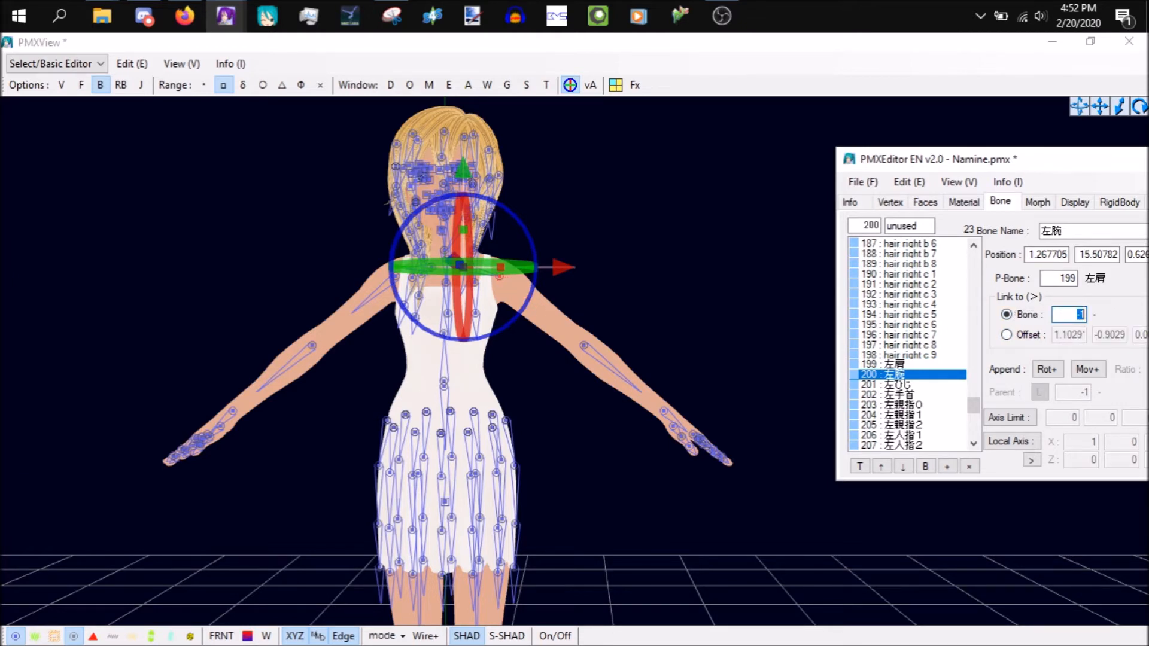
text(201)
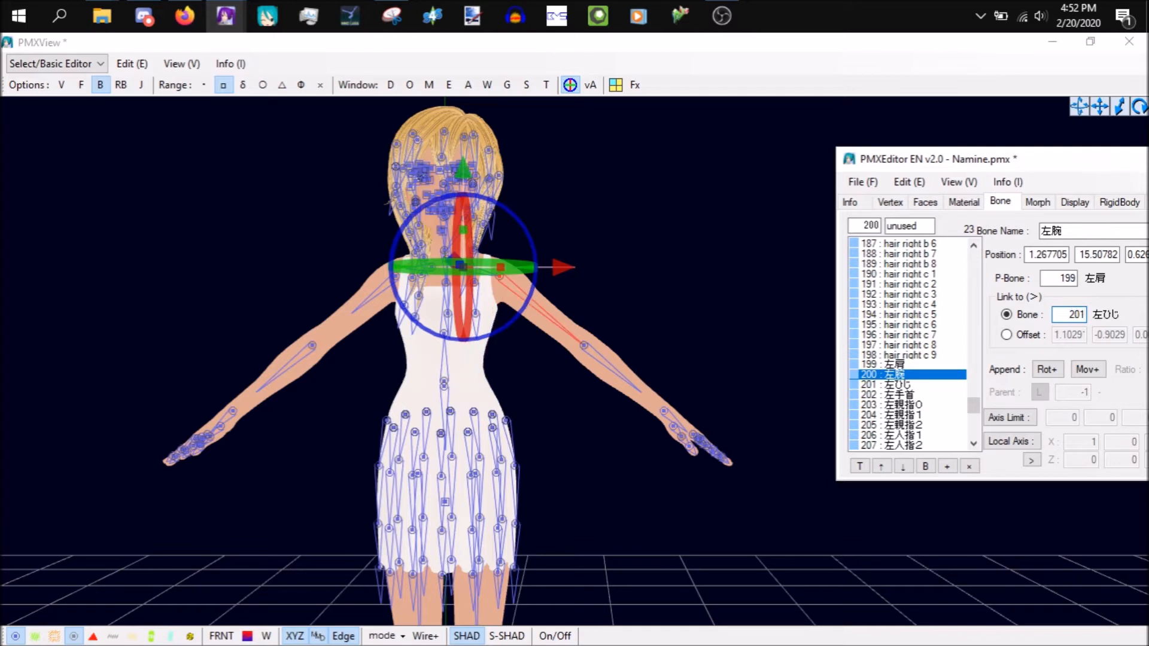
- Link the left elbow bone 左ひじ to bone 202, the left wrist 左手首
click(911, 386)
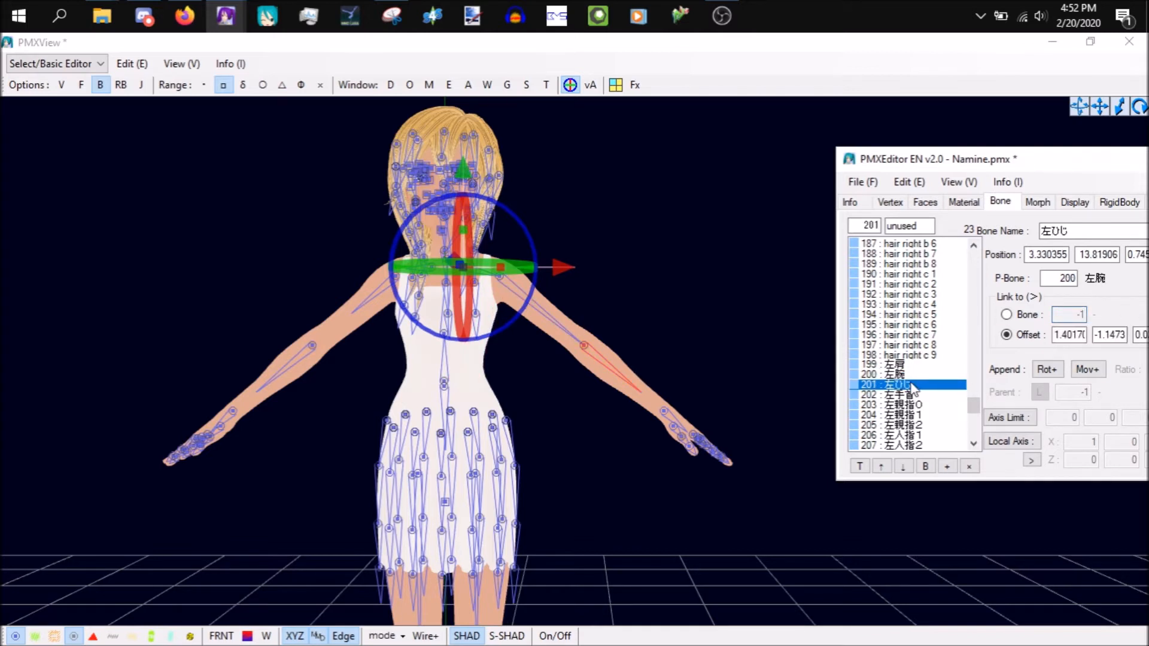
click(1023, 317)
double_click(1078, 315)
text(202)
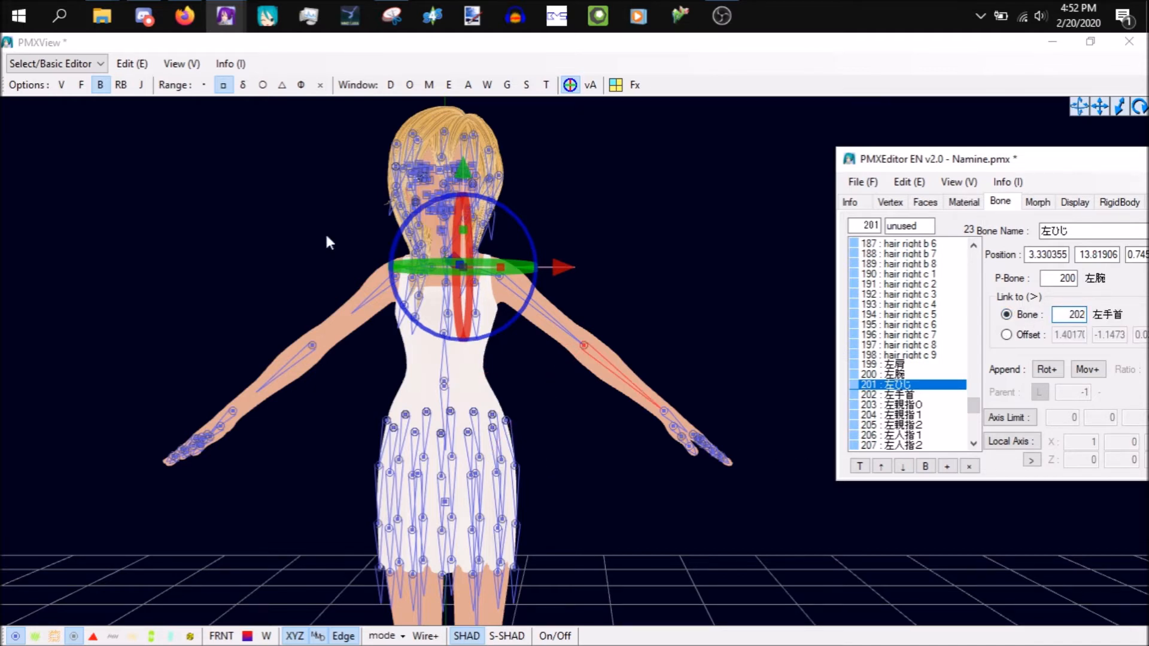
- Link the right elbow bone 右ひじ to bone 221, the right wrist 右手首
drag(974, 405, 978, 427)
click(922, 363)
mouse_move(753, 304)
right_down()
mouse_move(710, 313)
mouse_move(750, 310)
right_up()
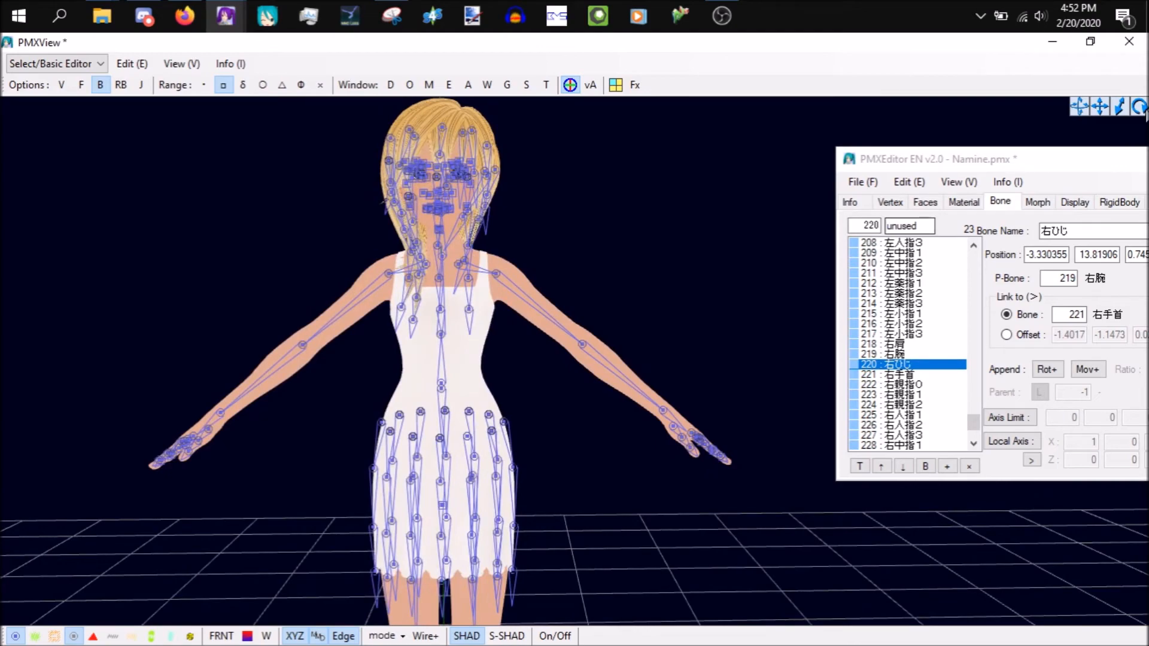
- Link the root bone 全ての親 to bone 1, センター
drag(1099, 106, 1112, 12)
mouse_move(803, 318)
right_down()
mouse_move(700, 320)
mouse_move(799, 318)
right_up()
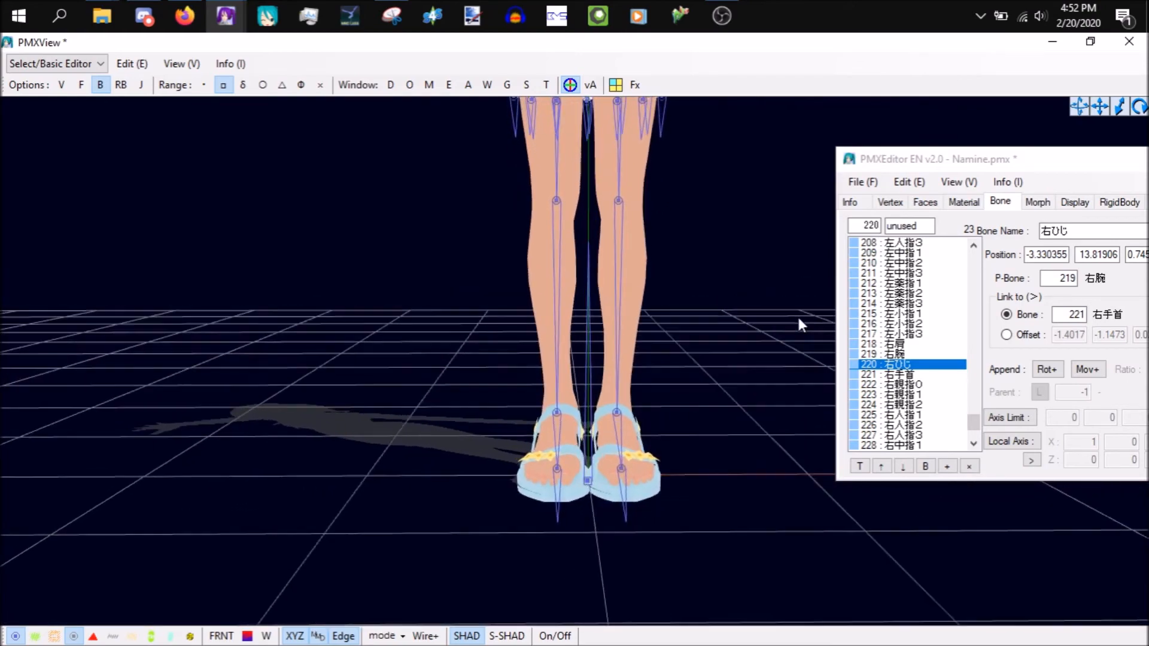
right_drag(799, 324, 809, 372)
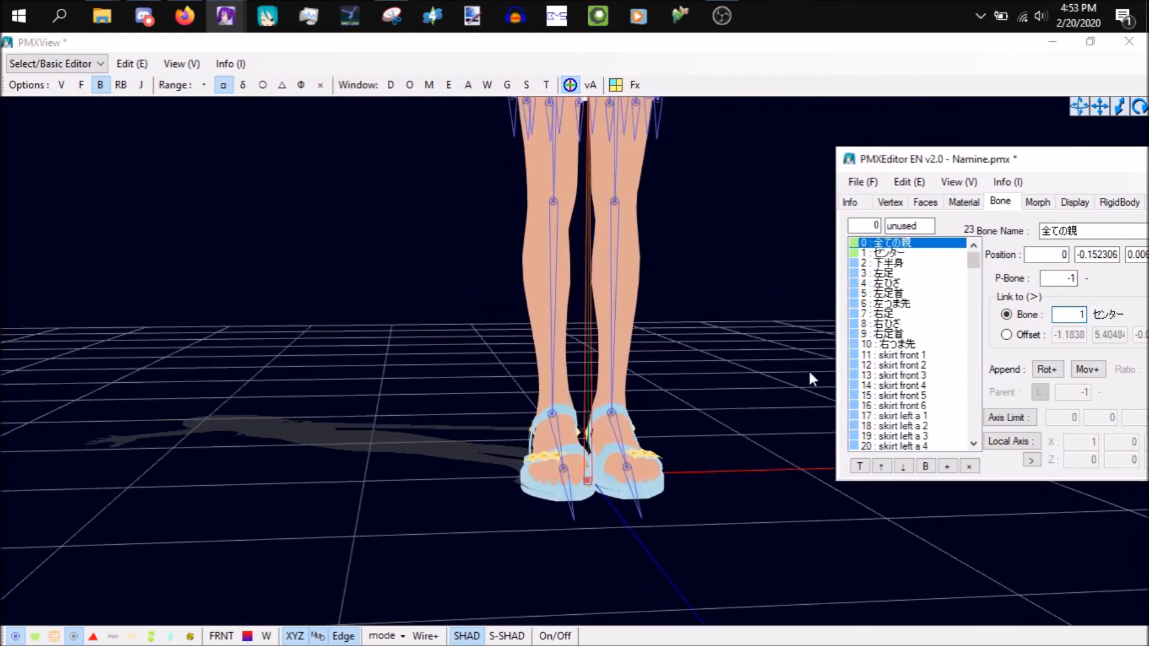
middle_drag(809, 371, 783, 361)
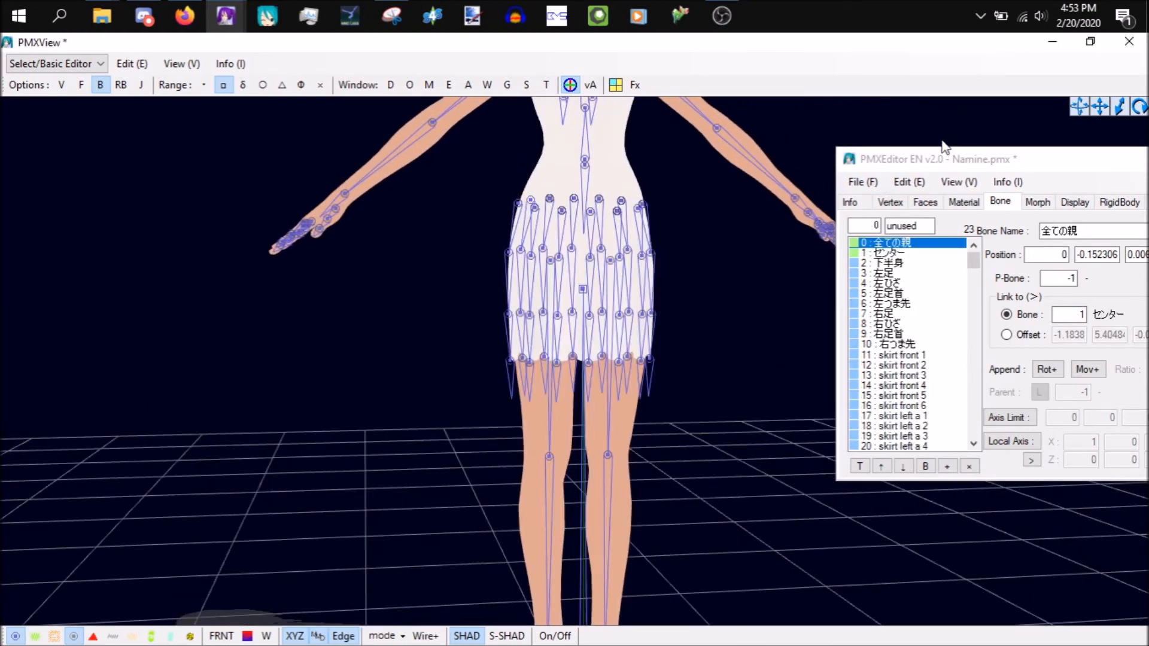
- Save the model, and import Bones.pmx from the Convert Project folder in Canon Models using the Add setting
click(1062, 172)
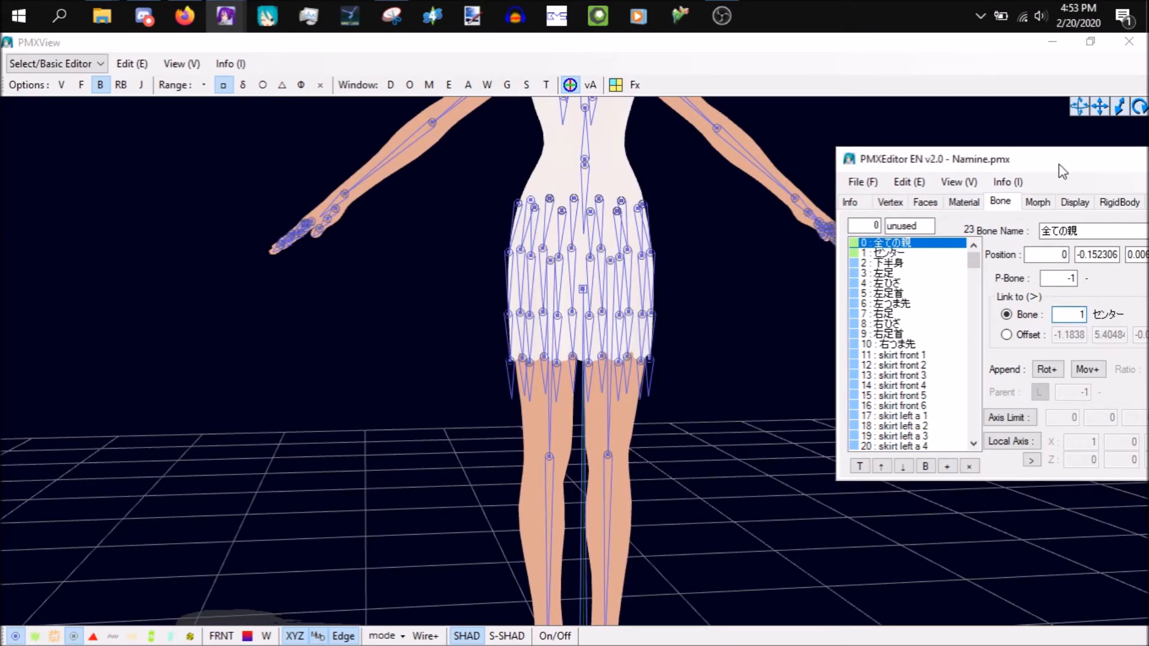
click(863, 182)
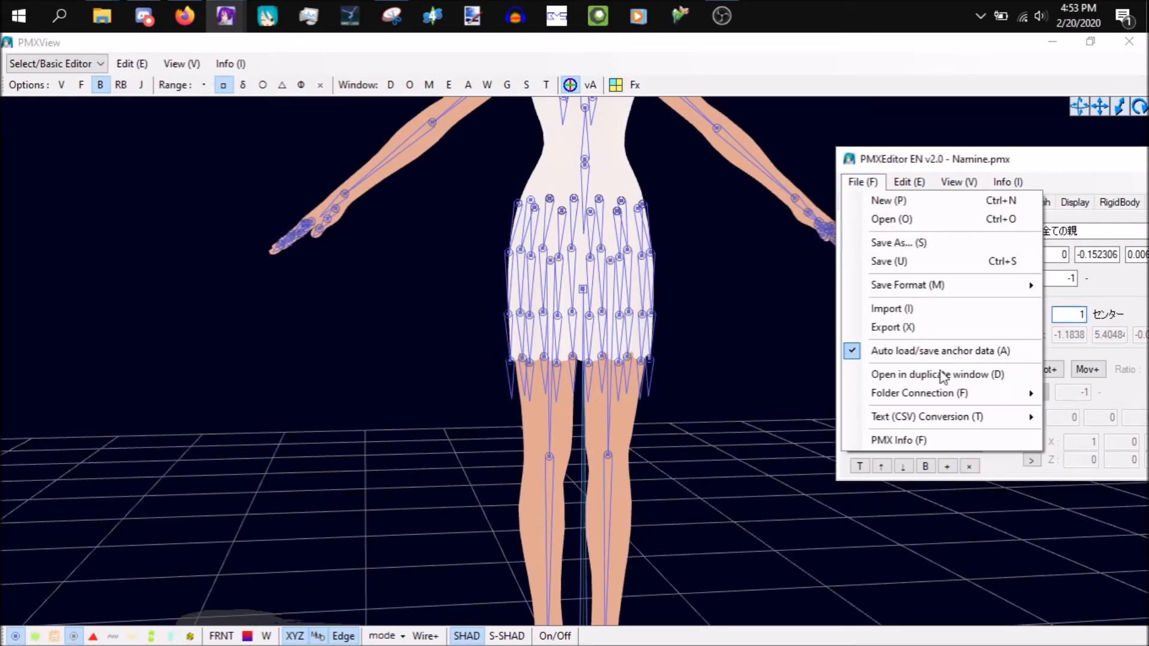
click(903, 308)
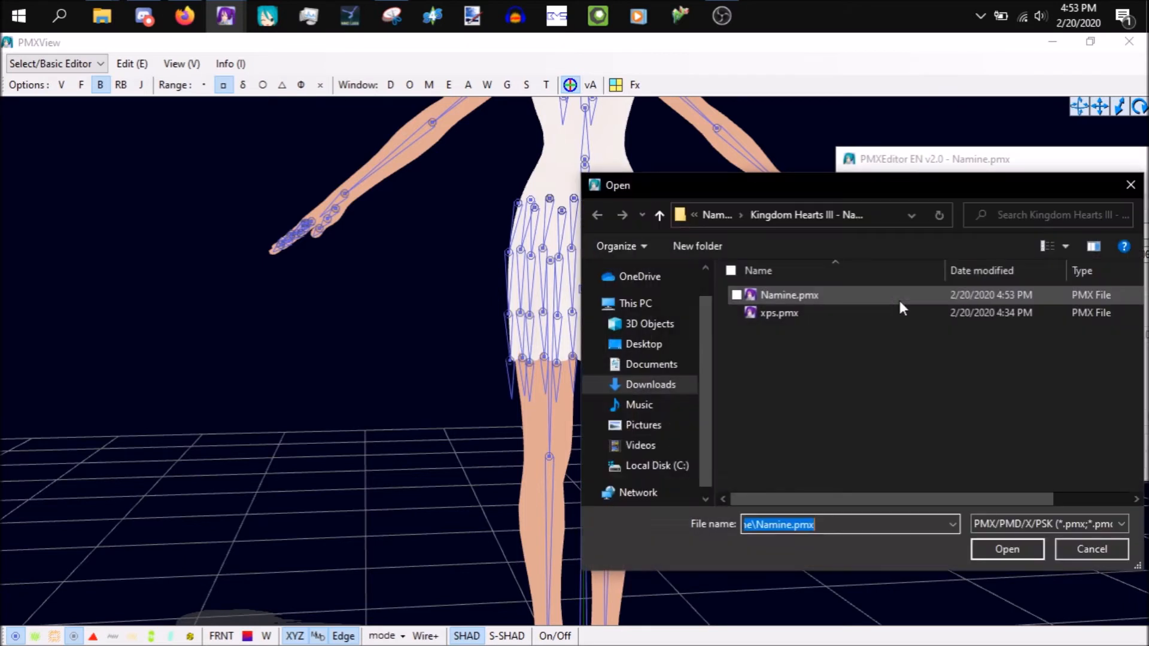
click(721, 218)
click(720, 220)
click(721, 221)
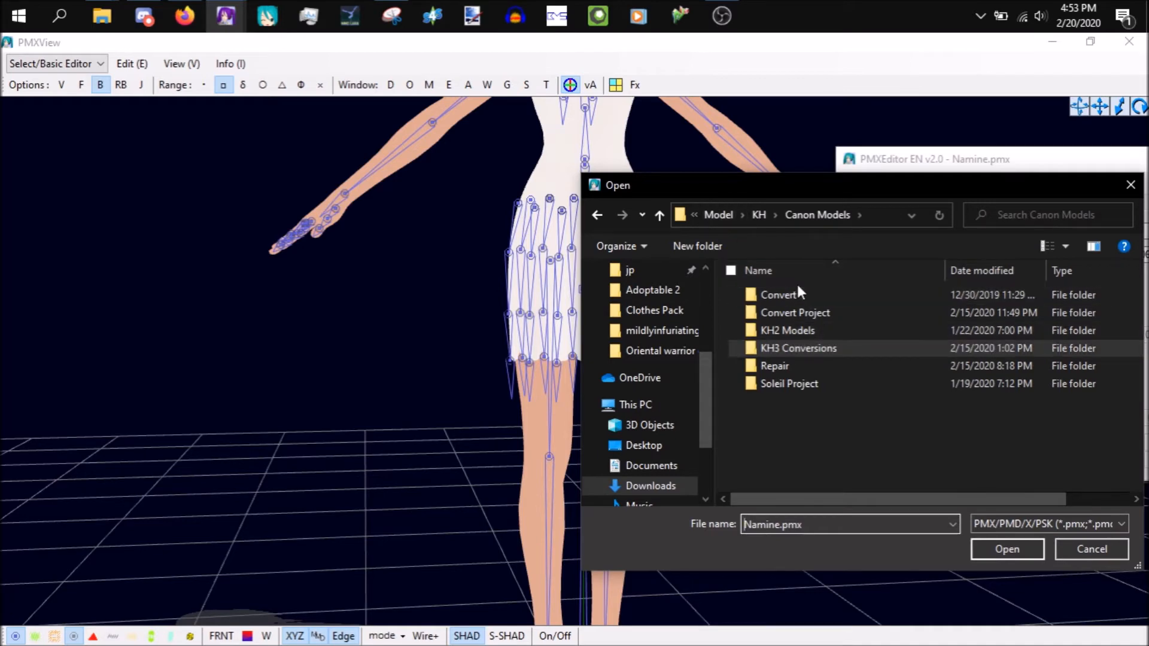
double_click(810, 314)
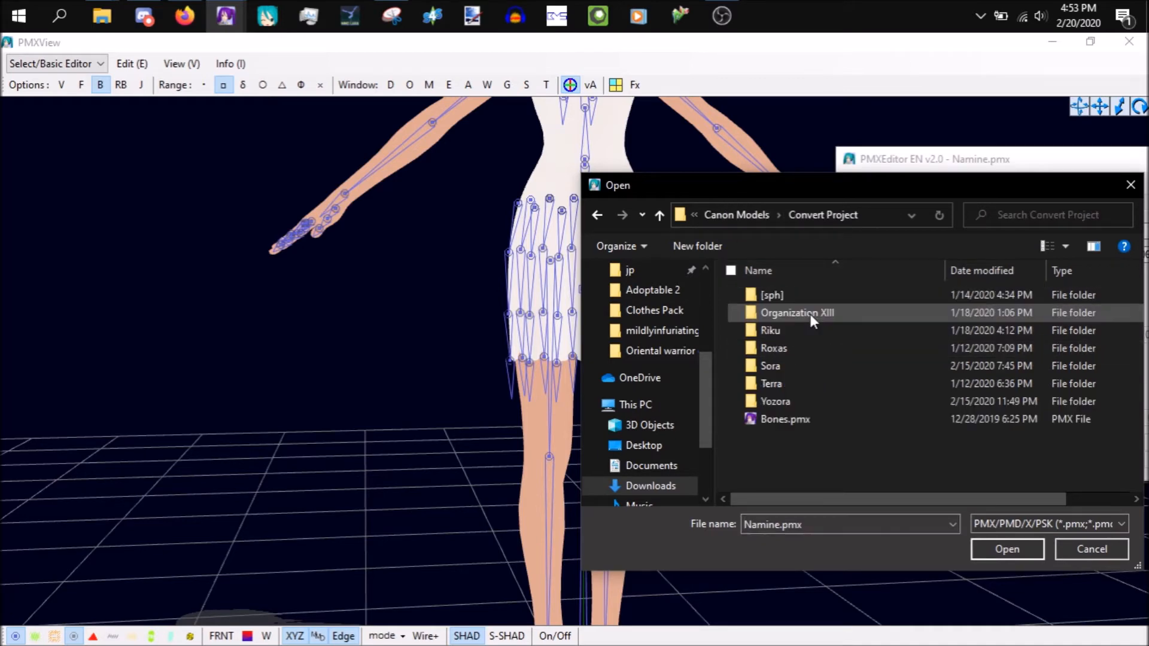
click(813, 423)
double_click(812, 420)
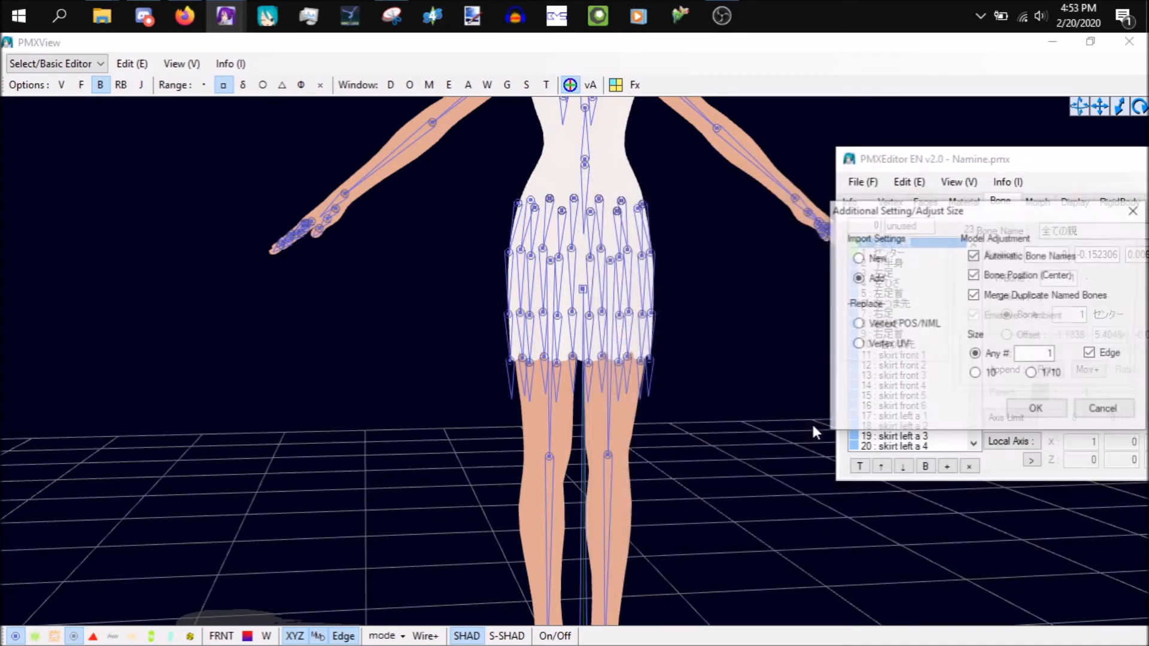
click(1053, 410)
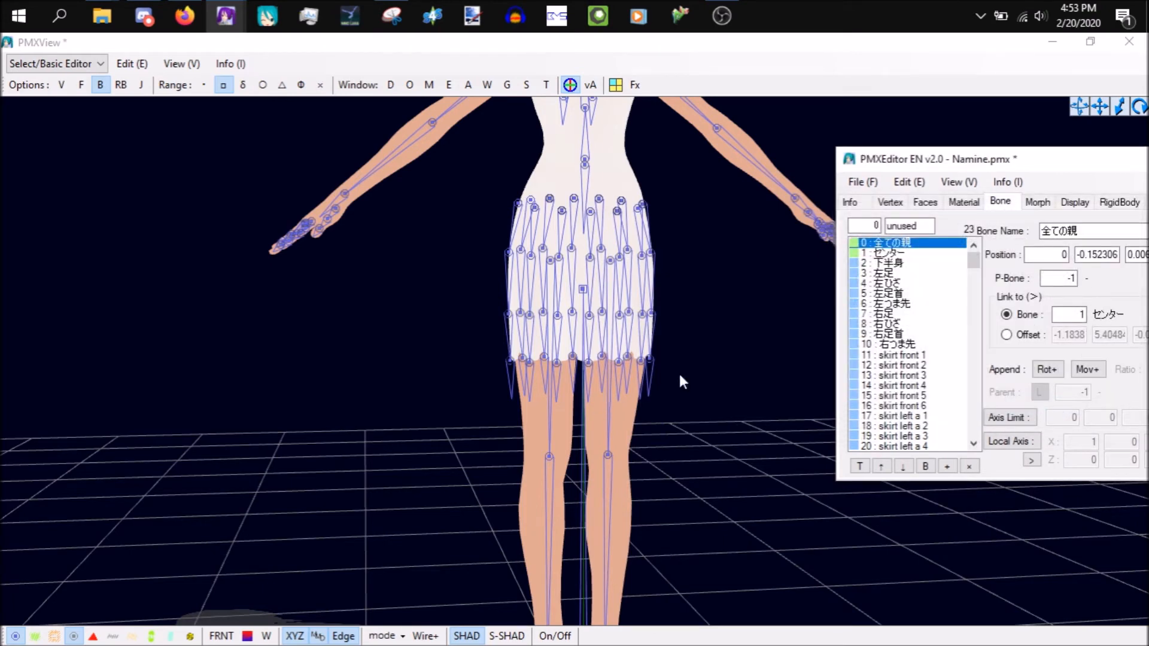
- Copy the indices of the two toe bones, 右つま先 (10) and 左つま先 (6)
right_drag(702, 425, 710, 421)
drag(1102, 109, 1121, 30)
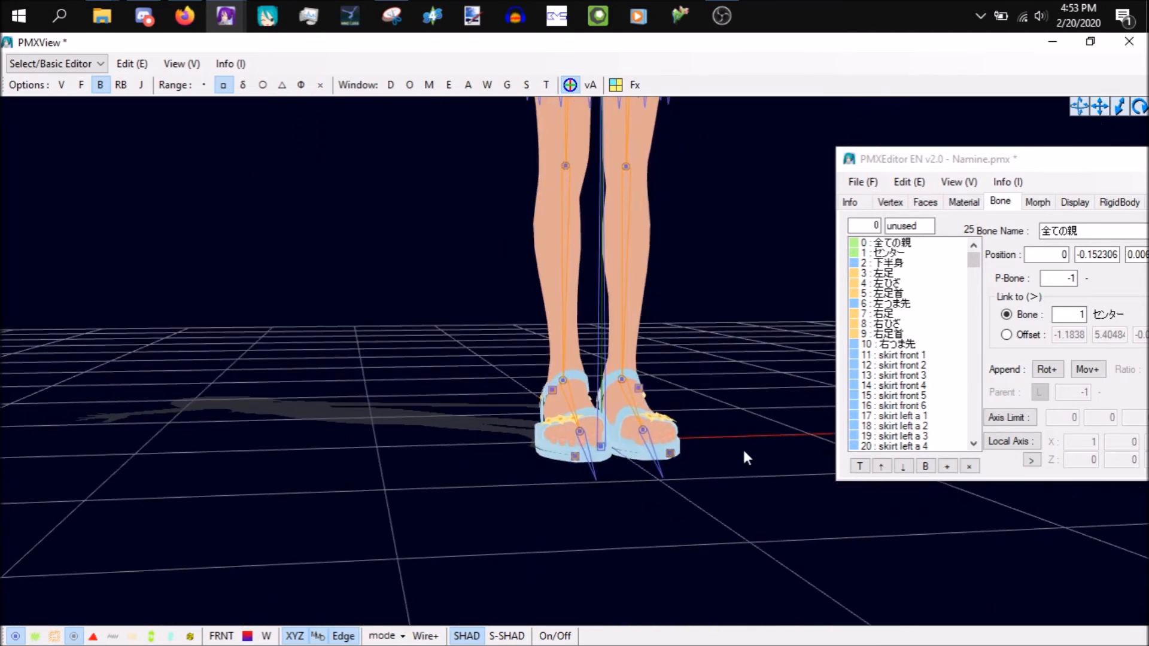
mouse_move(744, 452)
right_down()
mouse_move(781, 443)
mouse_move(741, 448)
right_up()
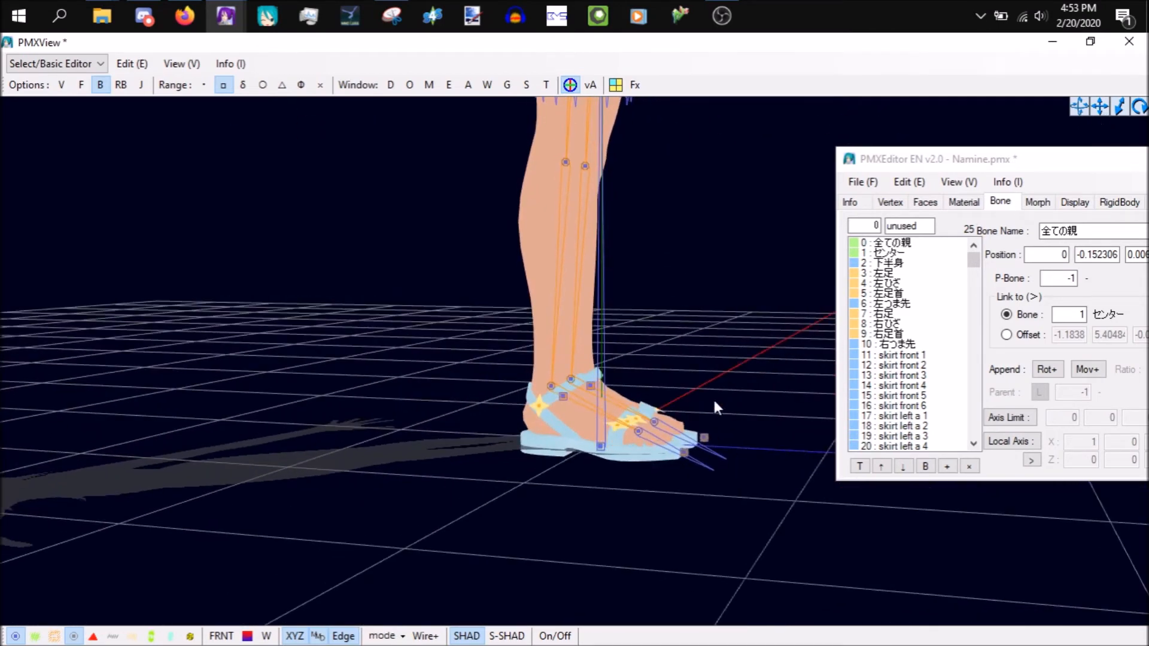
click(925, 345)
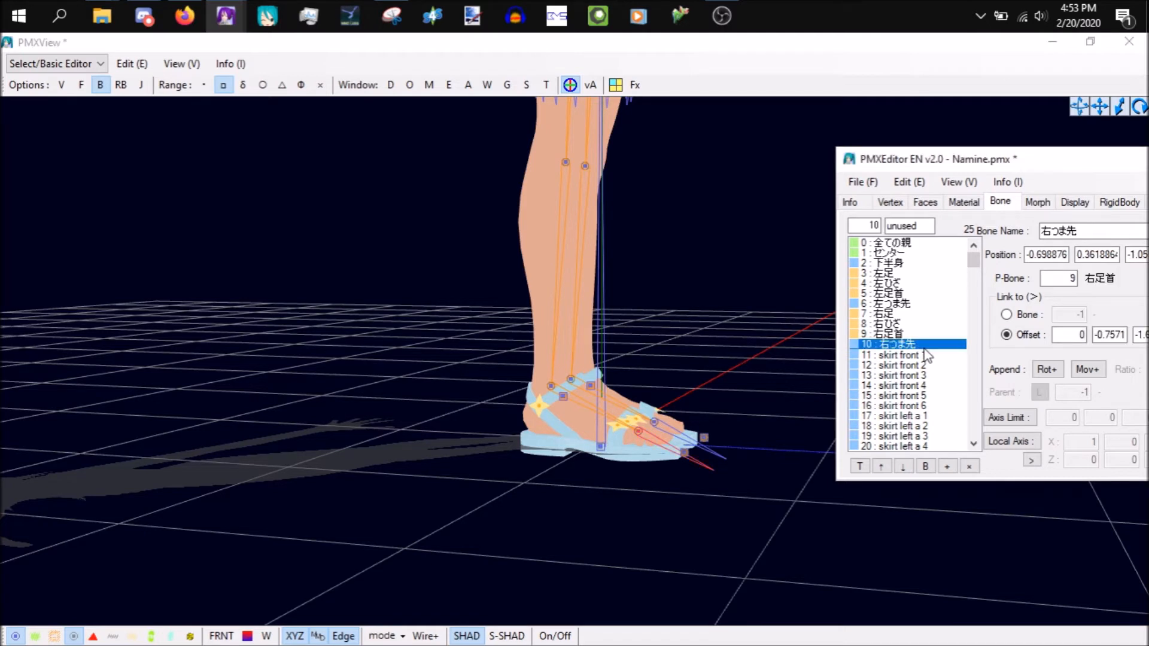
ctrl+click(914, 305)
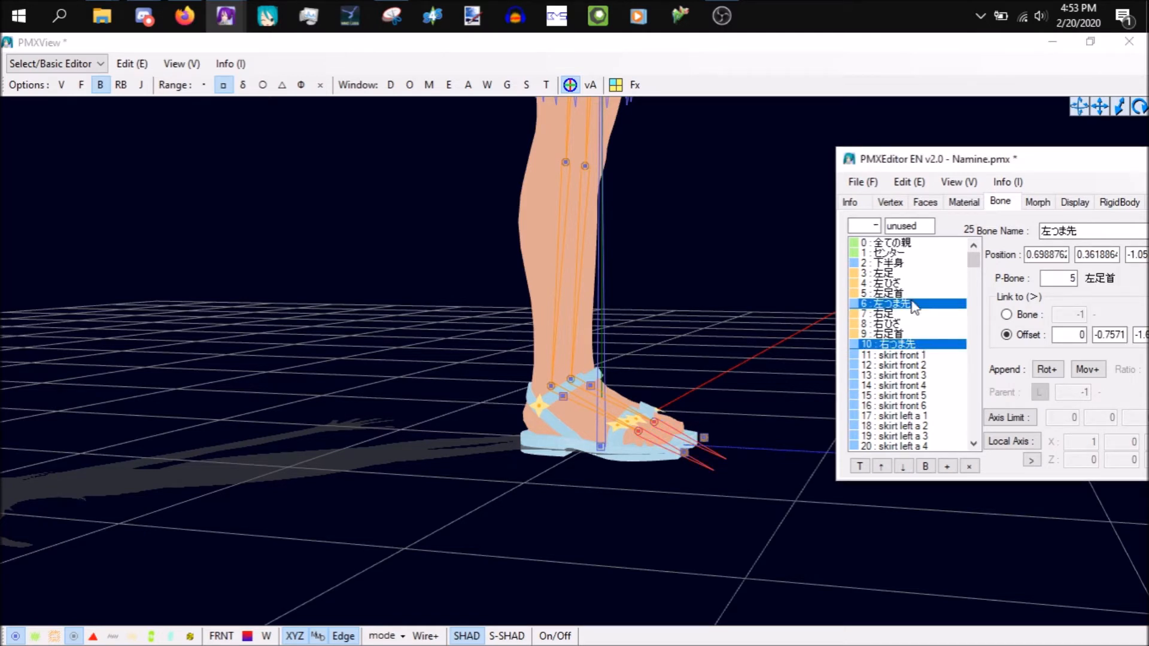
right_click(914, 306)
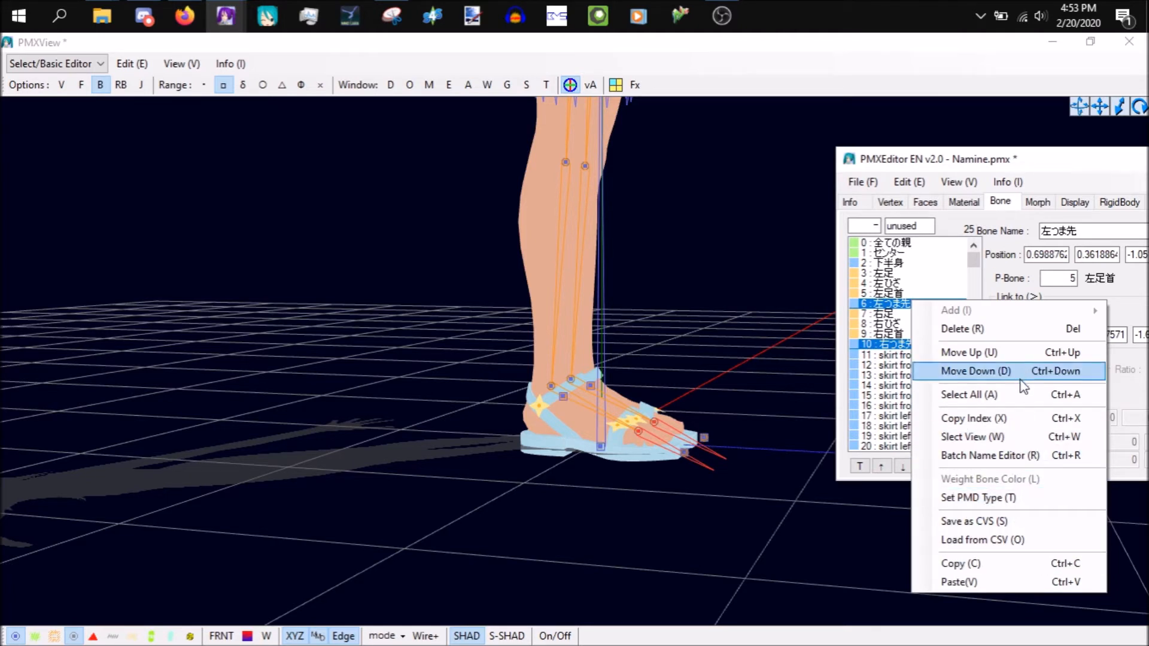
click(1027, 436)
- Add the copied toe bone indices to the IK link list of 右つま先IK (bone 240)
drag(975, 262, 964, 443)
click(928, 328)
click(928, 335)
click(936, 354)
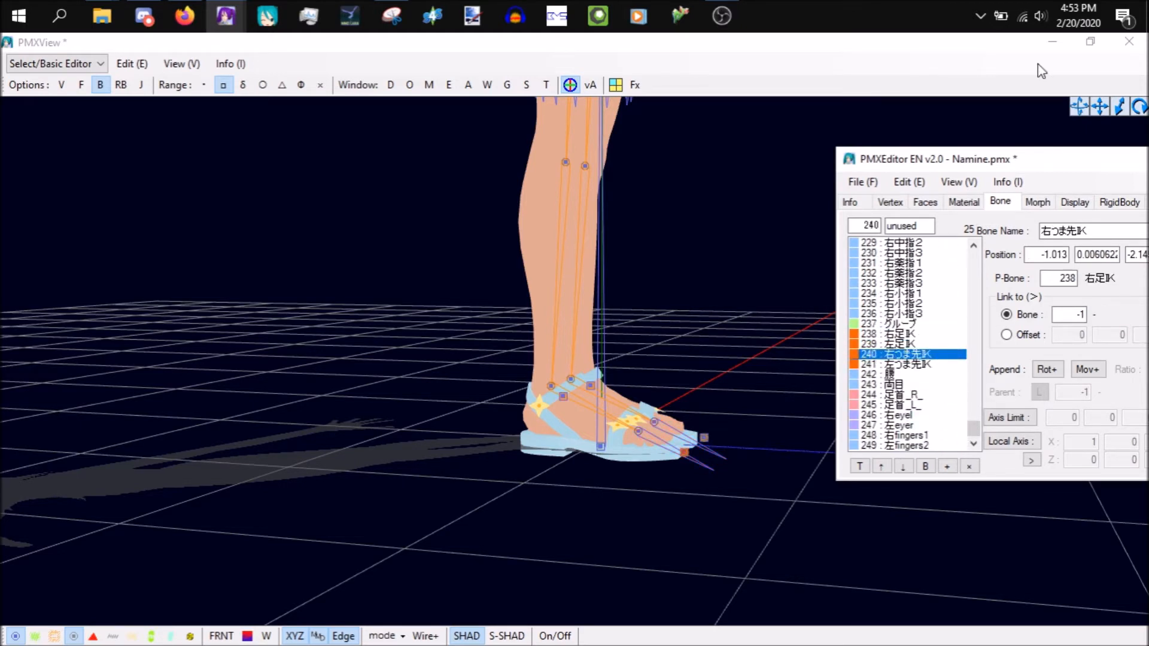
drag(1052, 166, 882, 121)
click(1057, 358)
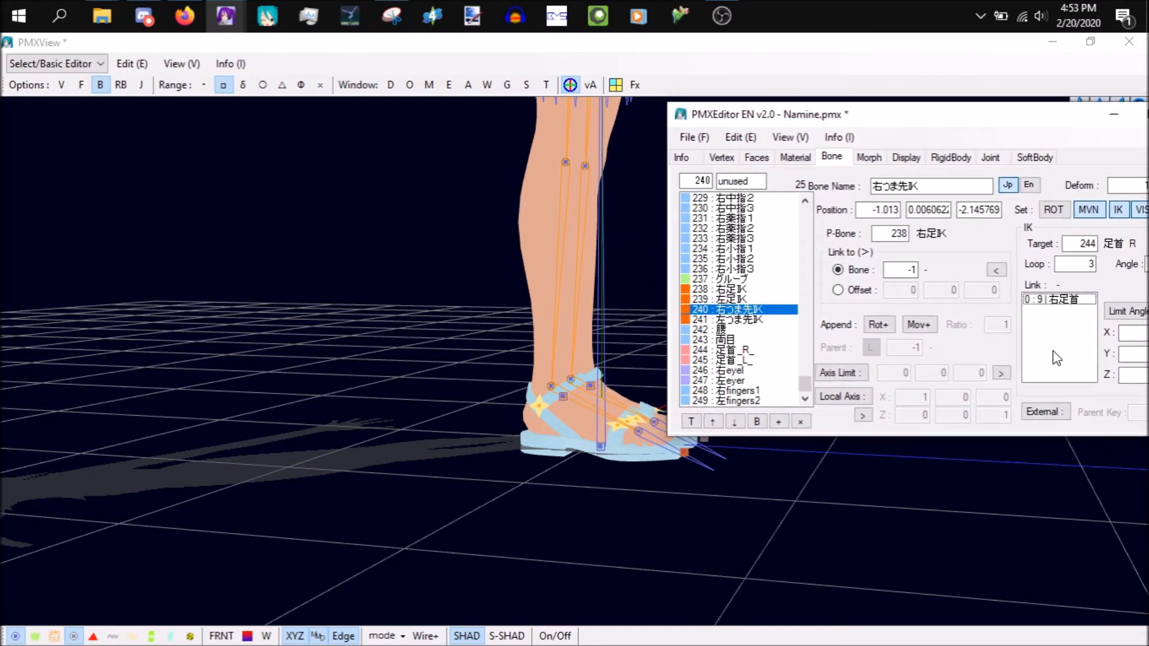
right_click(1056, 358)
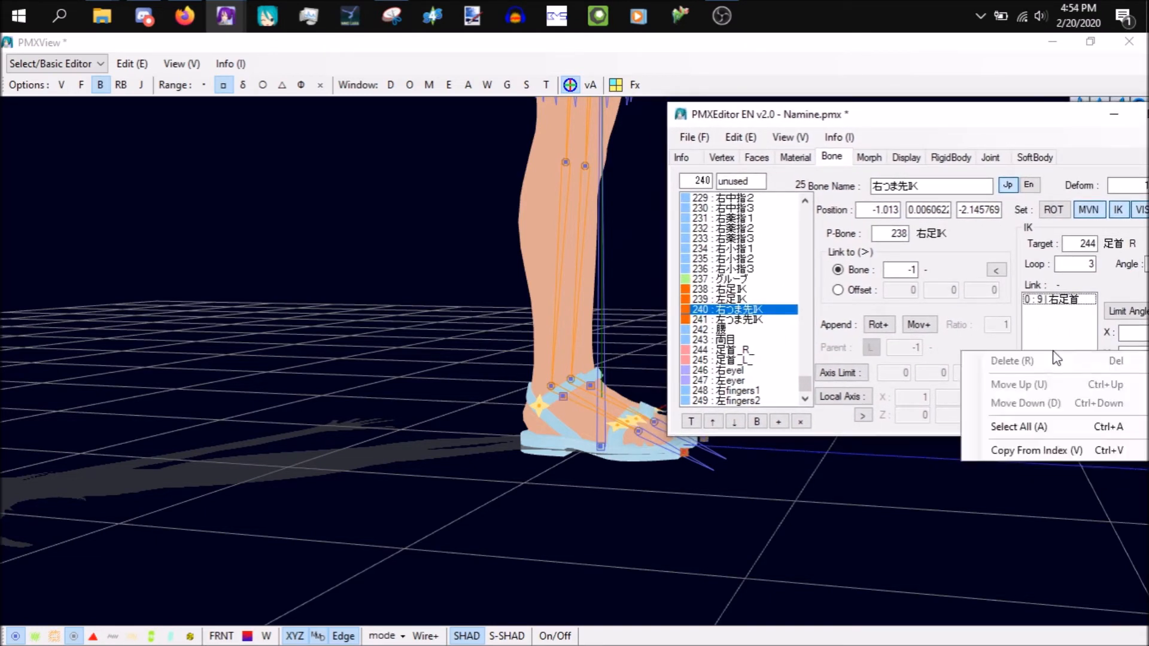
click(1091, 448)
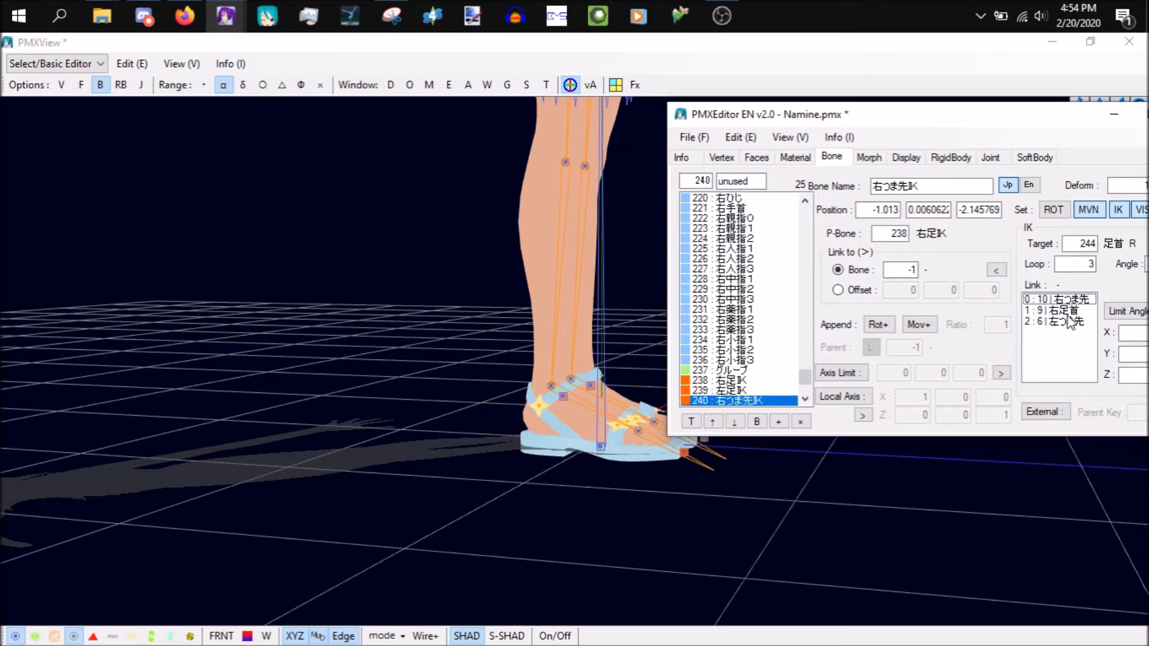
- Delete the left toe bone 左つま先 from the IK links of 右つま先IK
click(1070, 322)
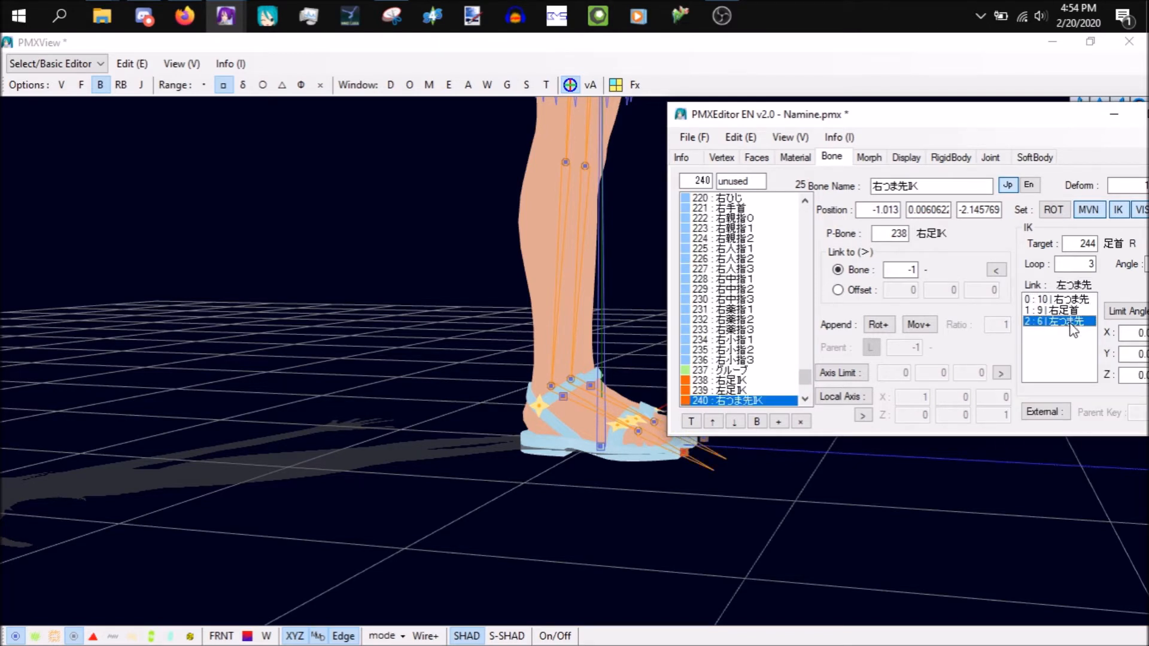
right_click(1070, 324)
click(1069, 334)
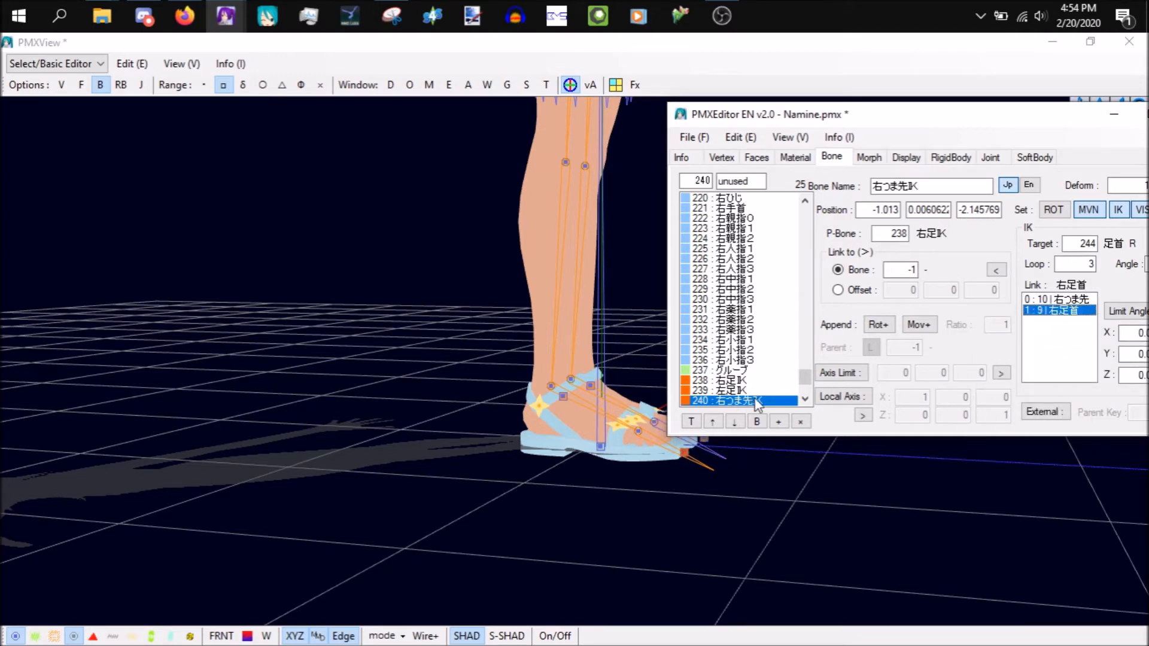
- Add the copied toe bone indices to the IK link list of 左つま先IK (bone 241)
scroll(805, 383, down, 2)
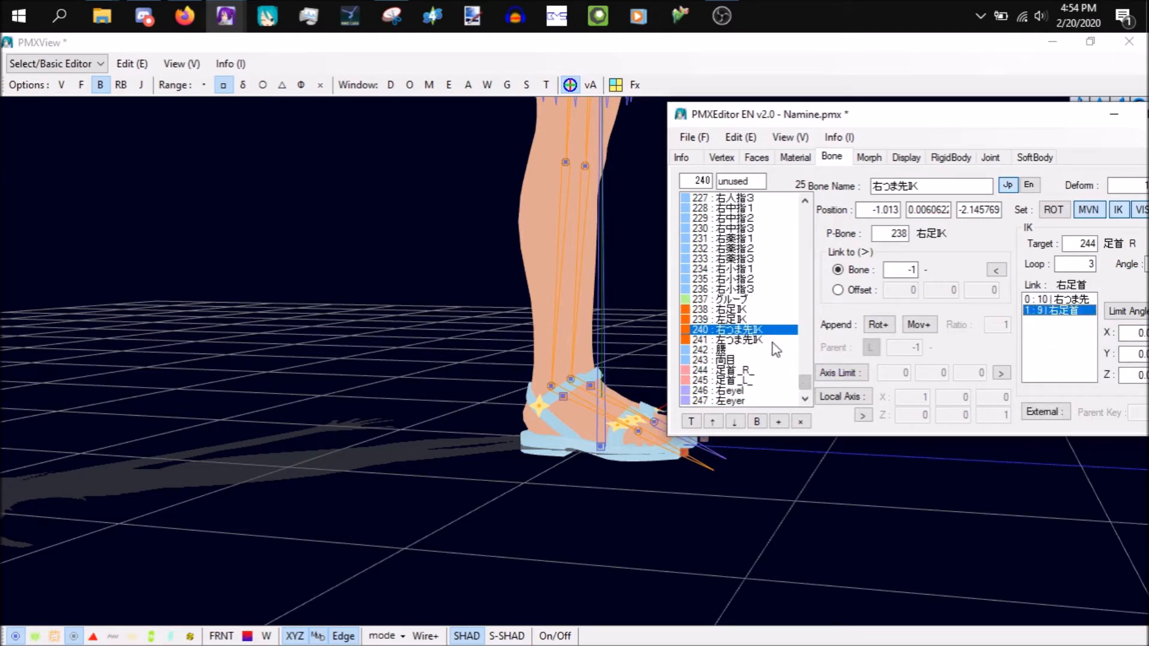
click(775, 340)
right_click(1068, 319)
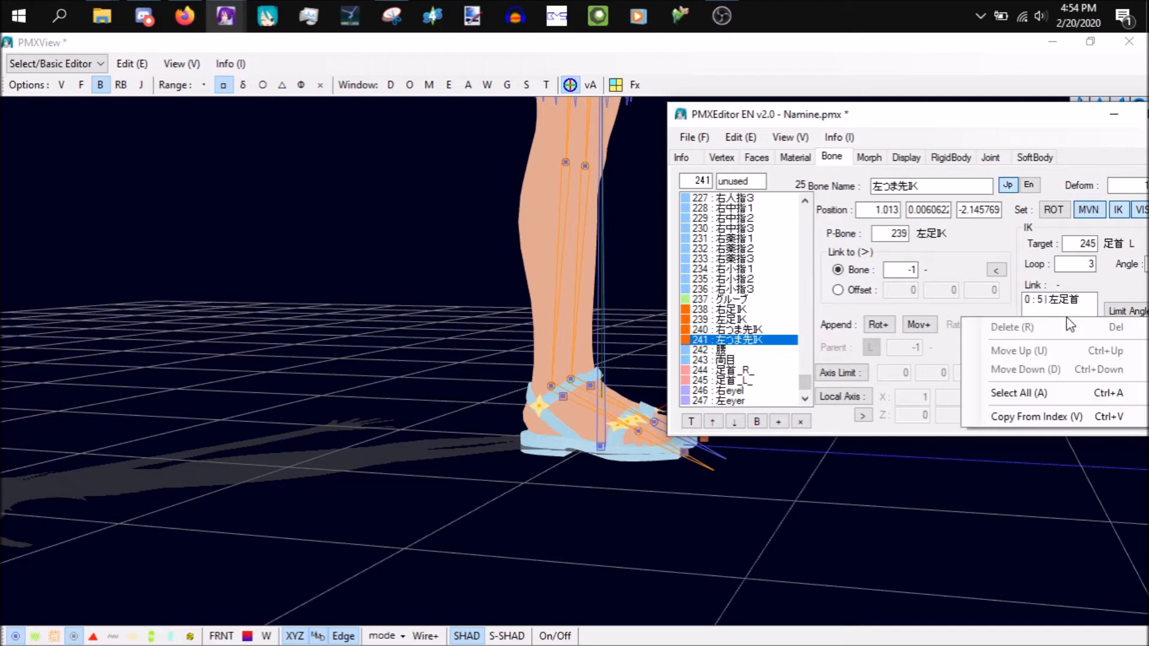
click(1098, 418)
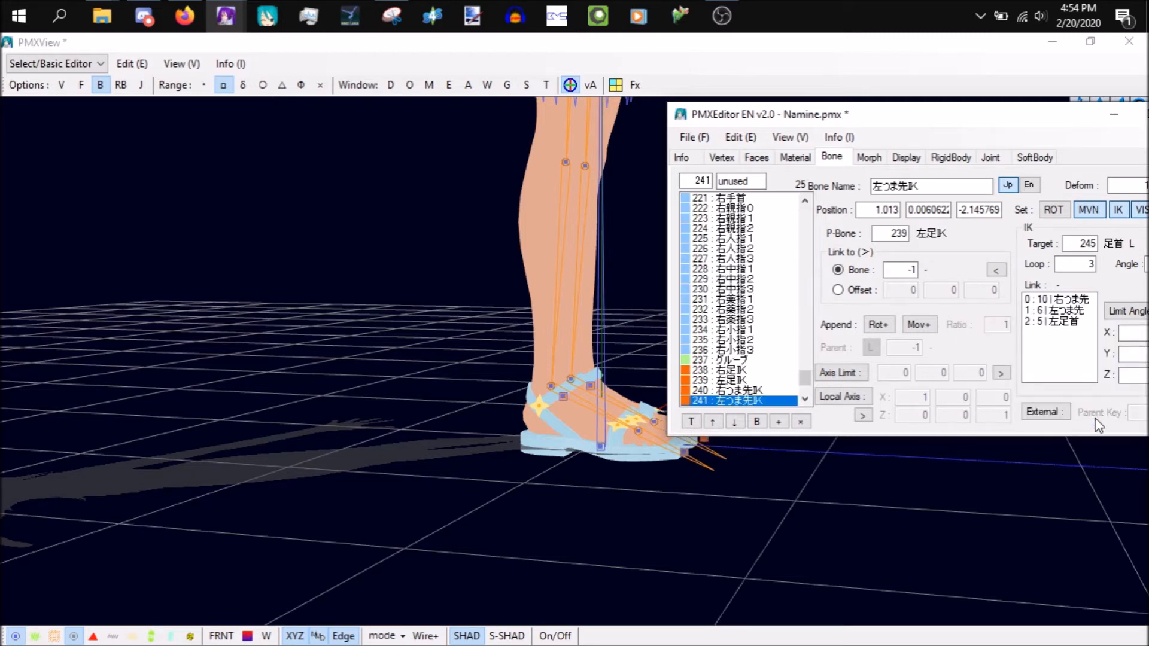
- Delete the right toe bone 右つま先 from the IK links of 左つま先IK and save the model
click(1072, 311)
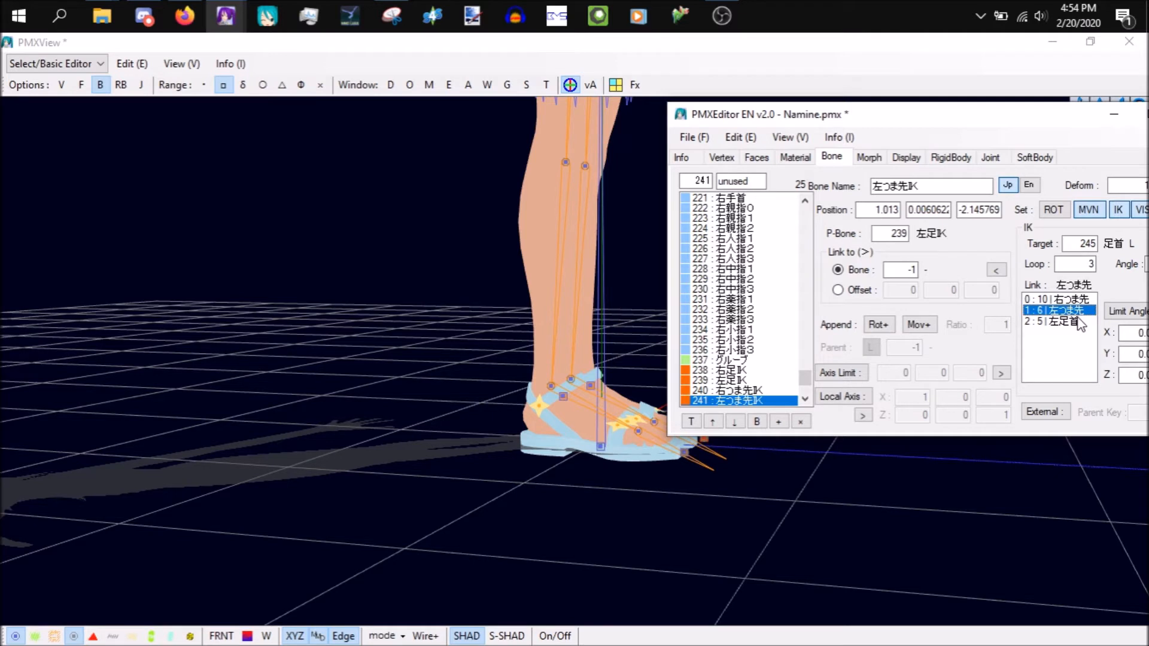
click(1077, 321)
click(1082, 300)
right_click(1081, 301)
click(1012, 308)
key(ctrl+s)
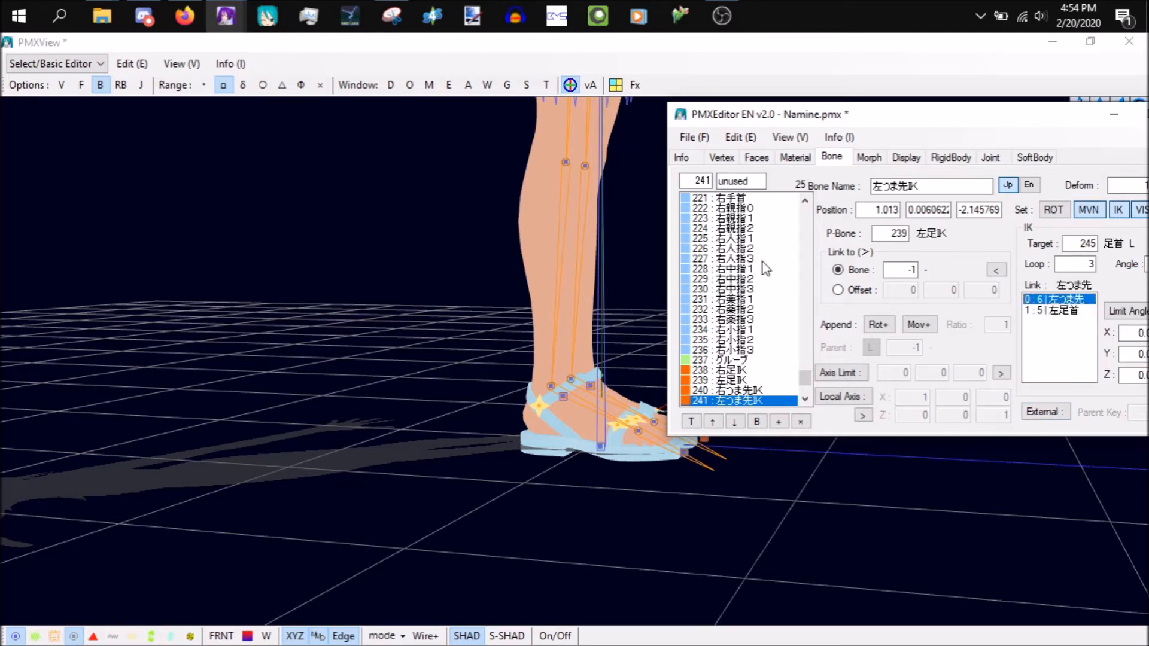
click(755, 526)
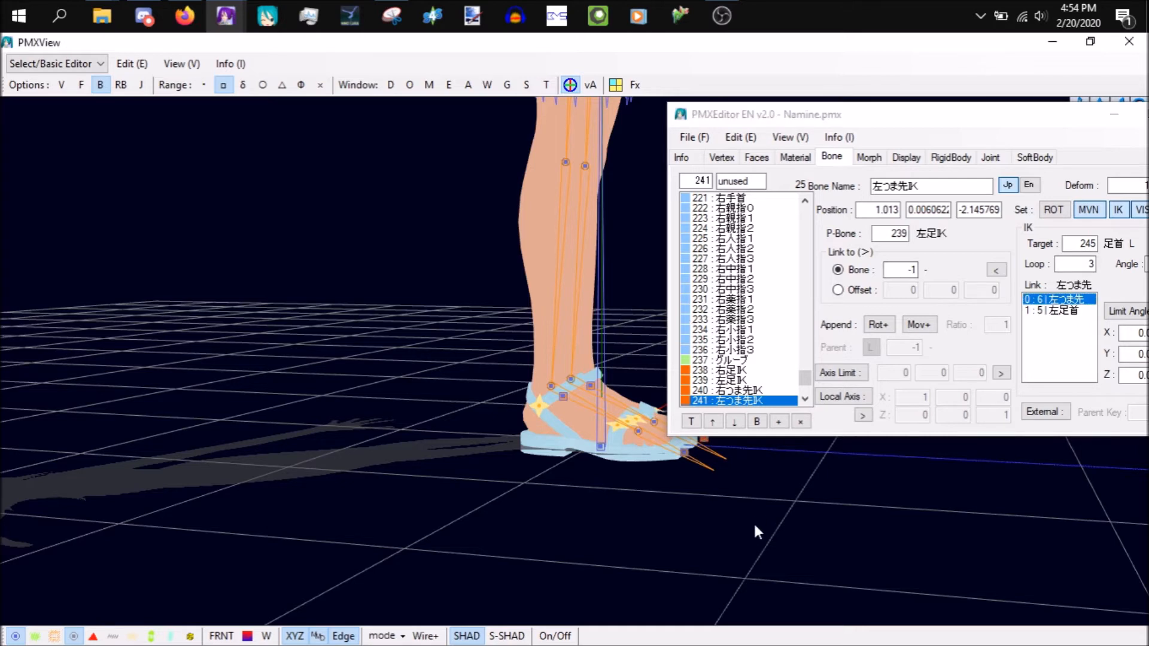
- Move the two leg IK bones, 右足IK and 左足IK, together slightly upward to the ankle joints
right_drag(853, 490, 792, 493)
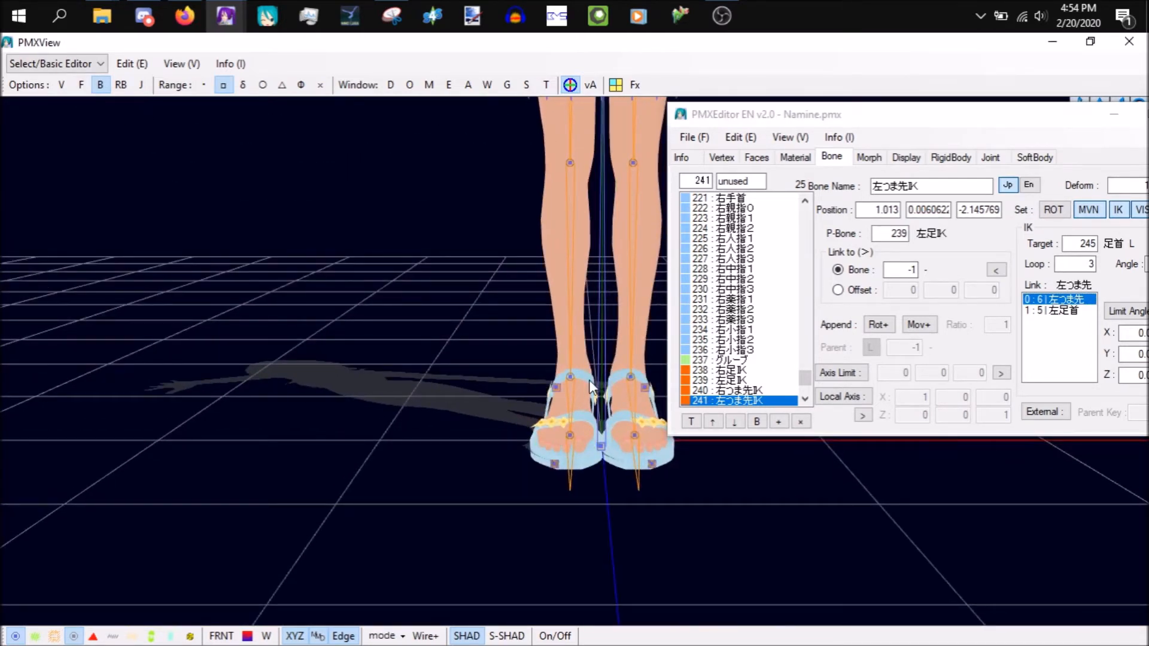
drag(547, 384, 568, 395)
shift+drag(637, 384, 652, 398)
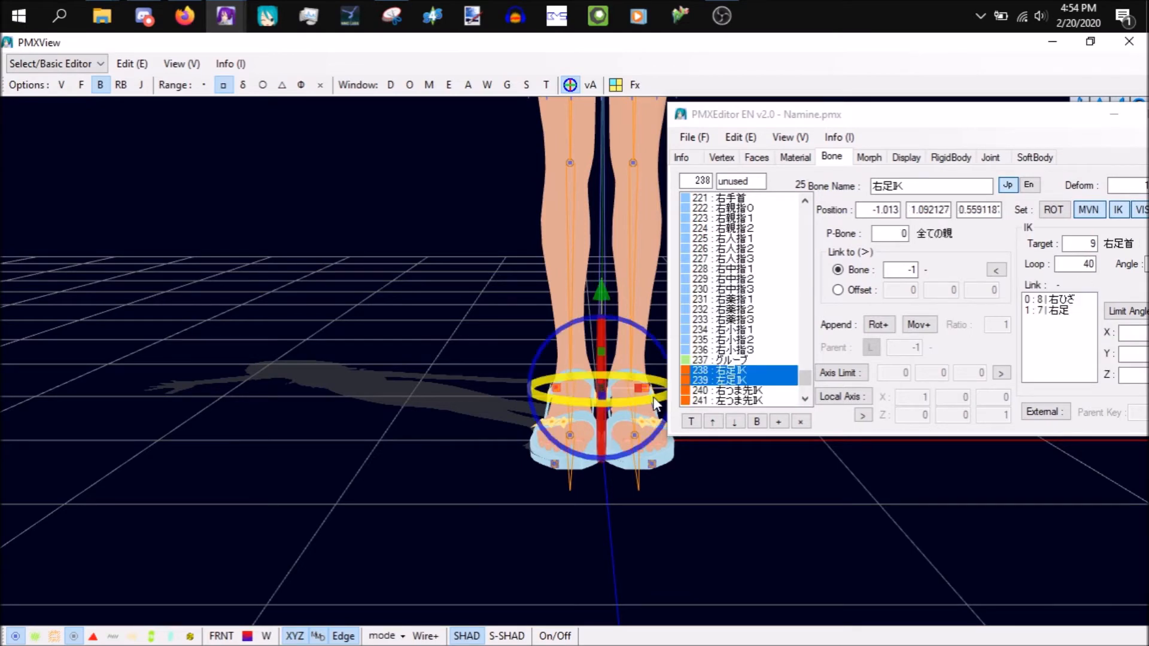
drag(598, 293, 599, 279)
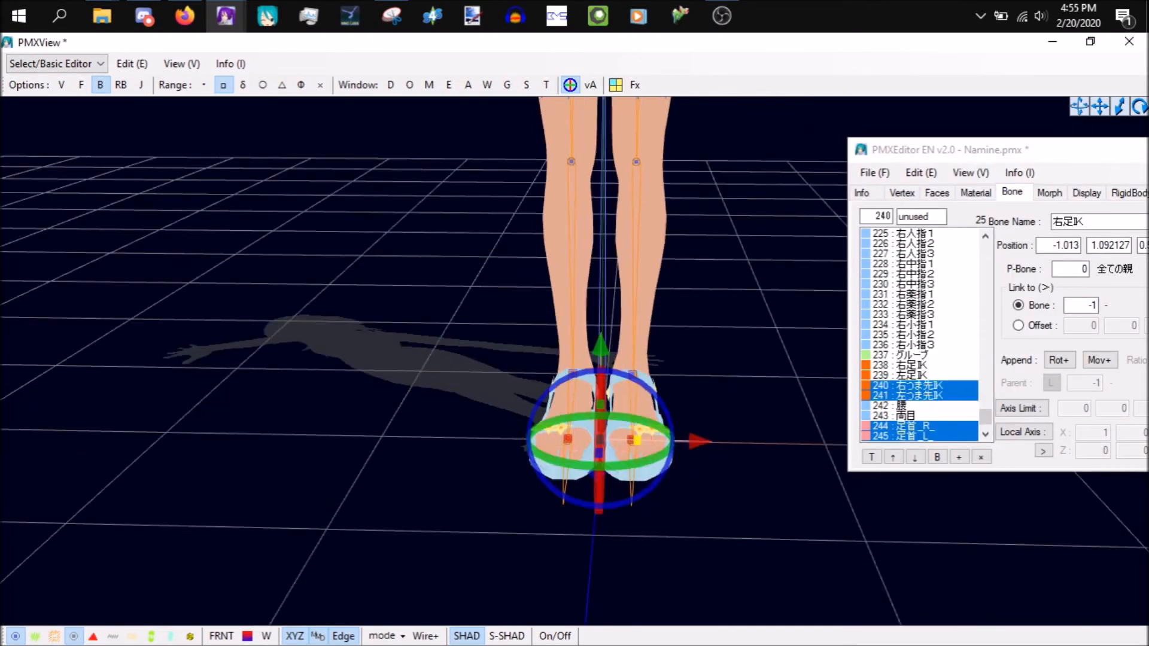
- Delete the stray bone 右fingers1 floating beside the model's right hand
drag(1100, 107, 1103, 108)
drag(213, 282, 306, 354)
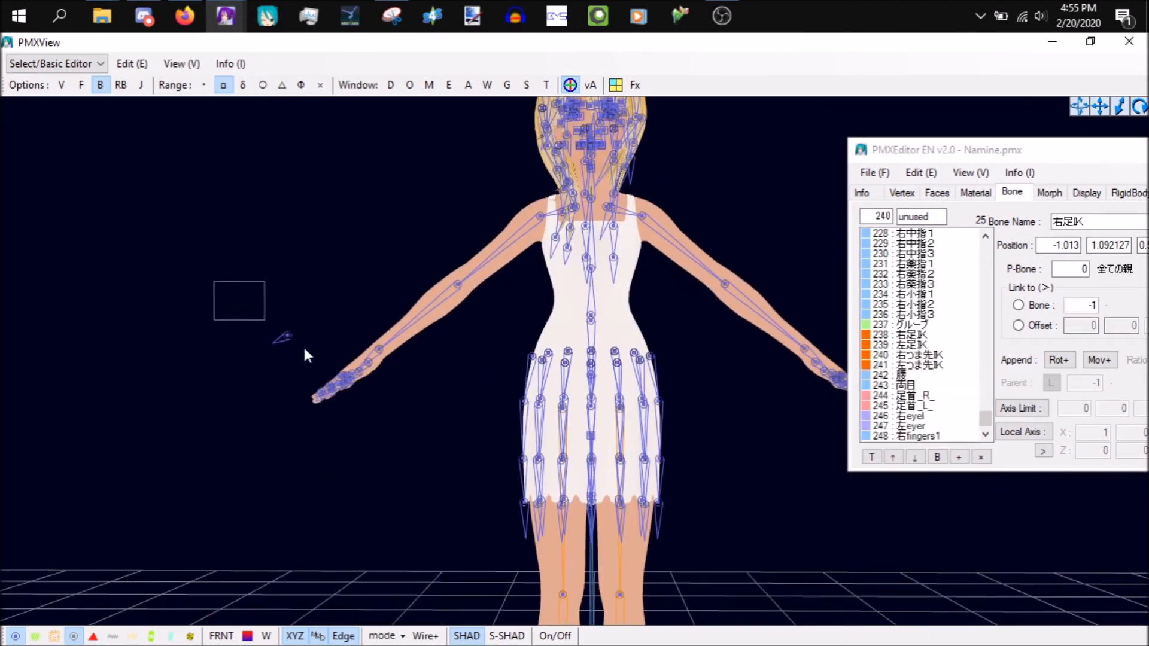
key(Delete)
key(Return)
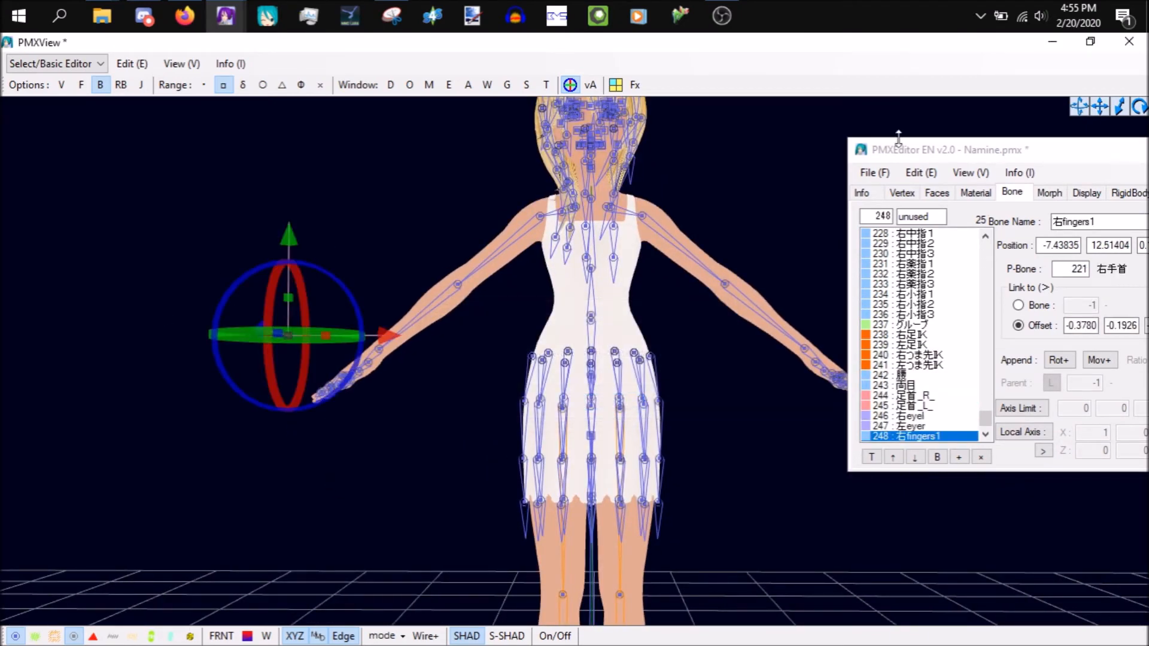
- Delete the stray bone 左fingers2 floating beside the model's left hand
drag(1102, 108, 1078, 153)
drag(525, 271, 695, 362)
key(Delete)
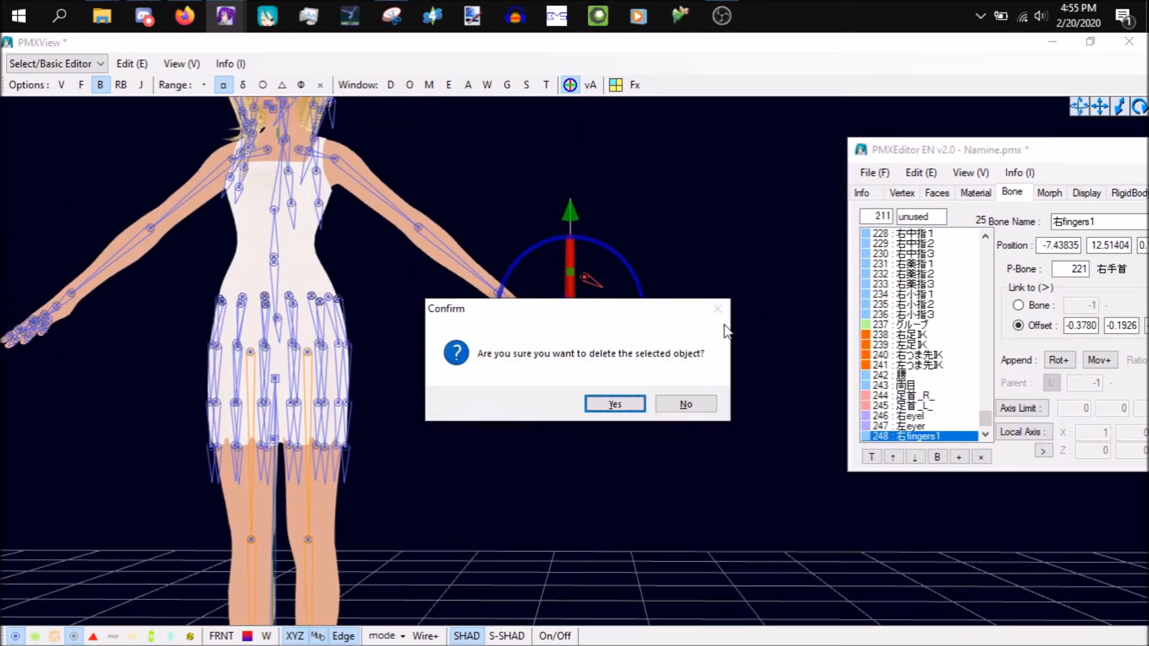
click(686, 406)
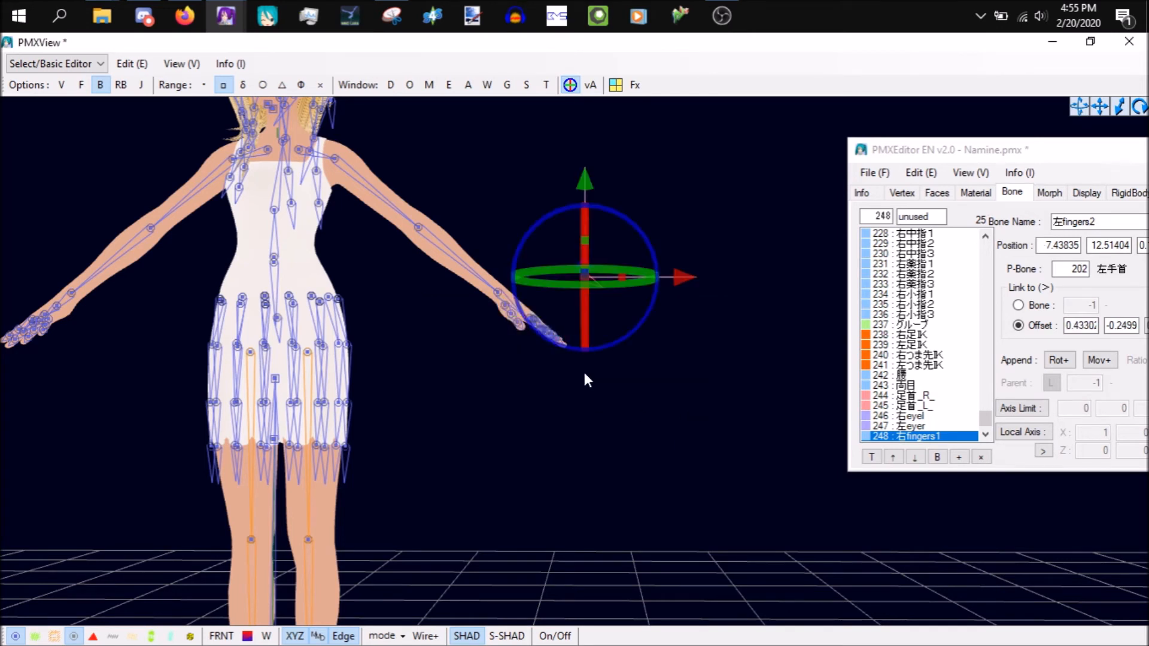
key(Delete)
key(Return)
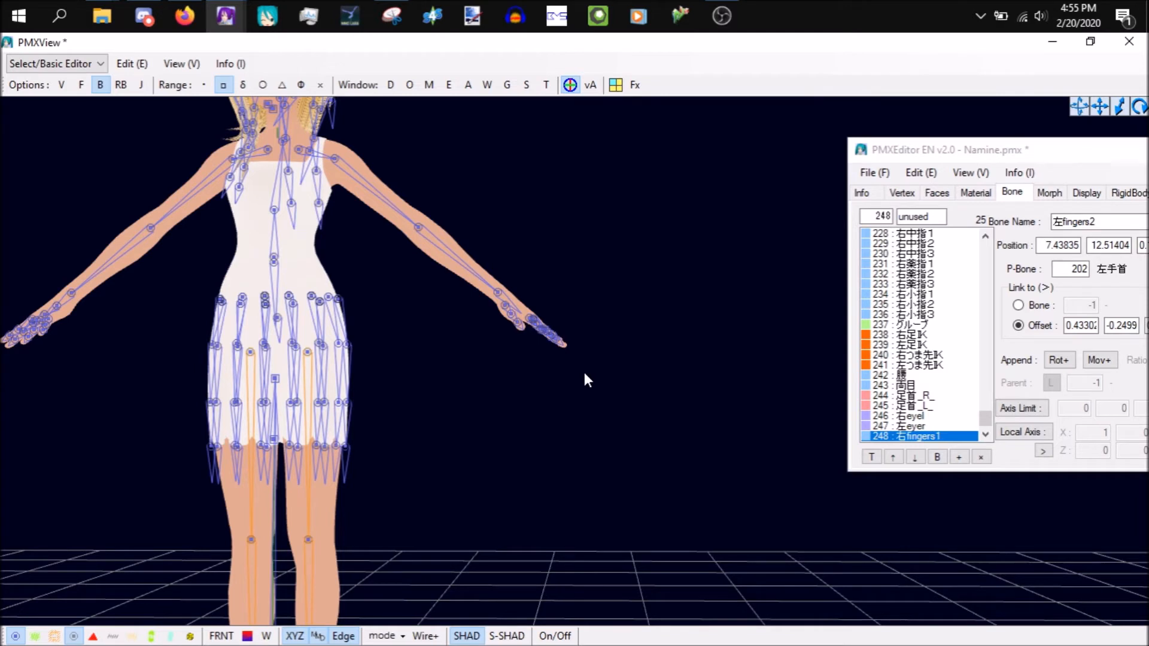
- Reset the model view to the full front view and save the model
key(r)
click(1047, 151)
key(ctrl+s)
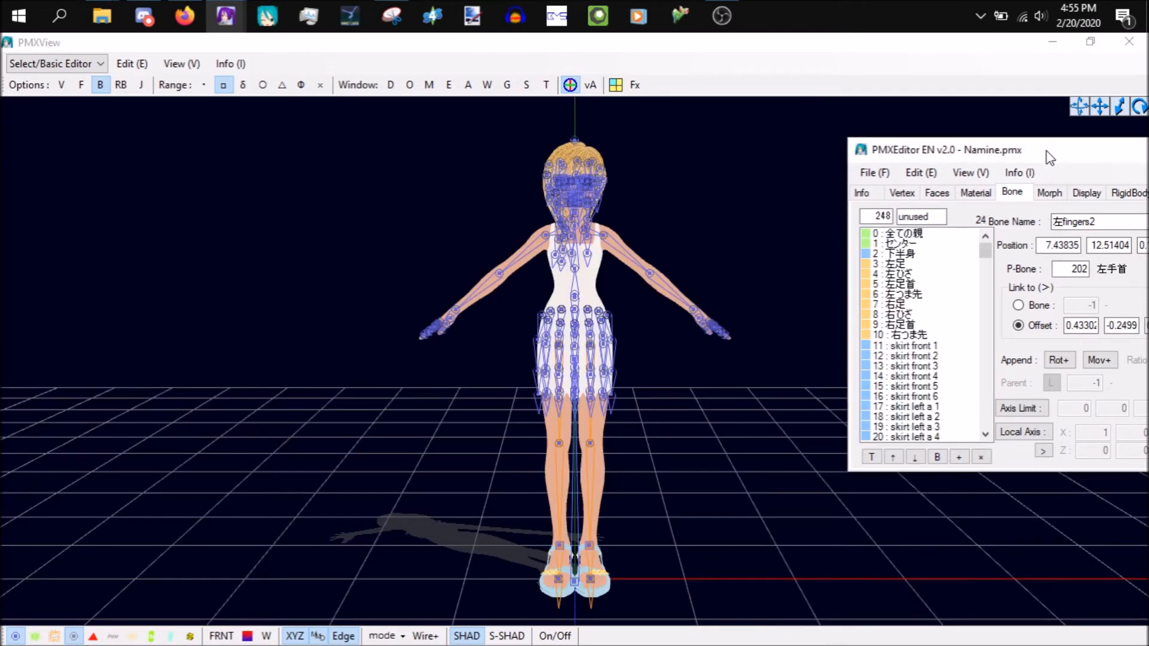
click(725, 213)
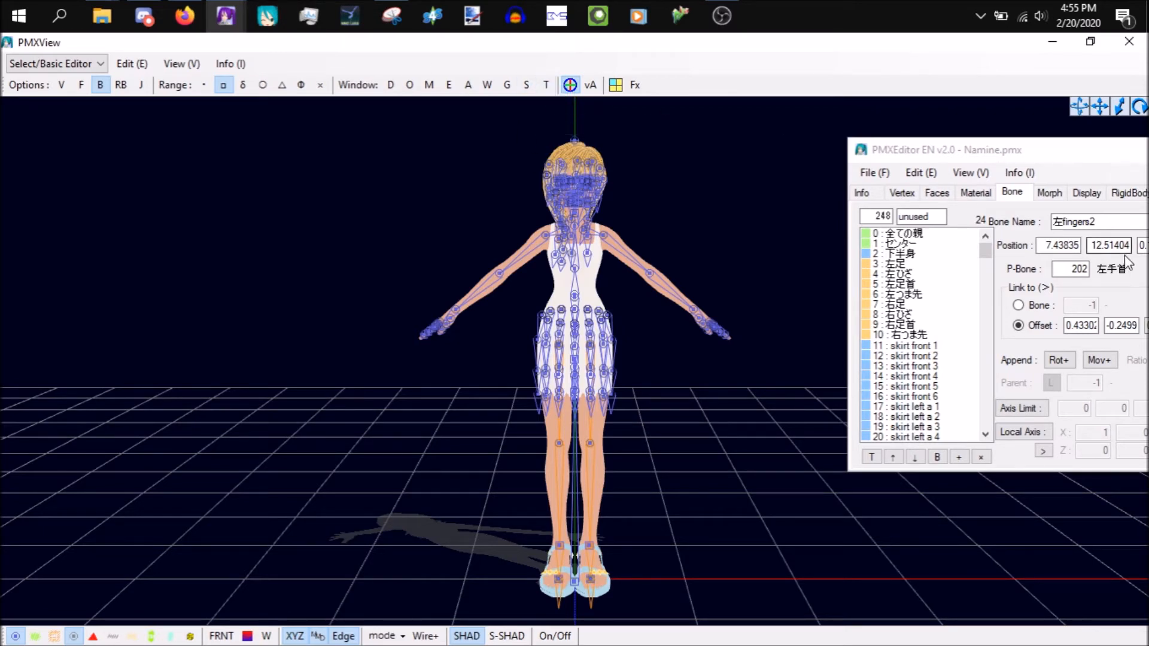
- Delete all the wrist and hand morphs, thick wrist through smaller hands, from the morph list
drag(1082, 164, 806, 133)
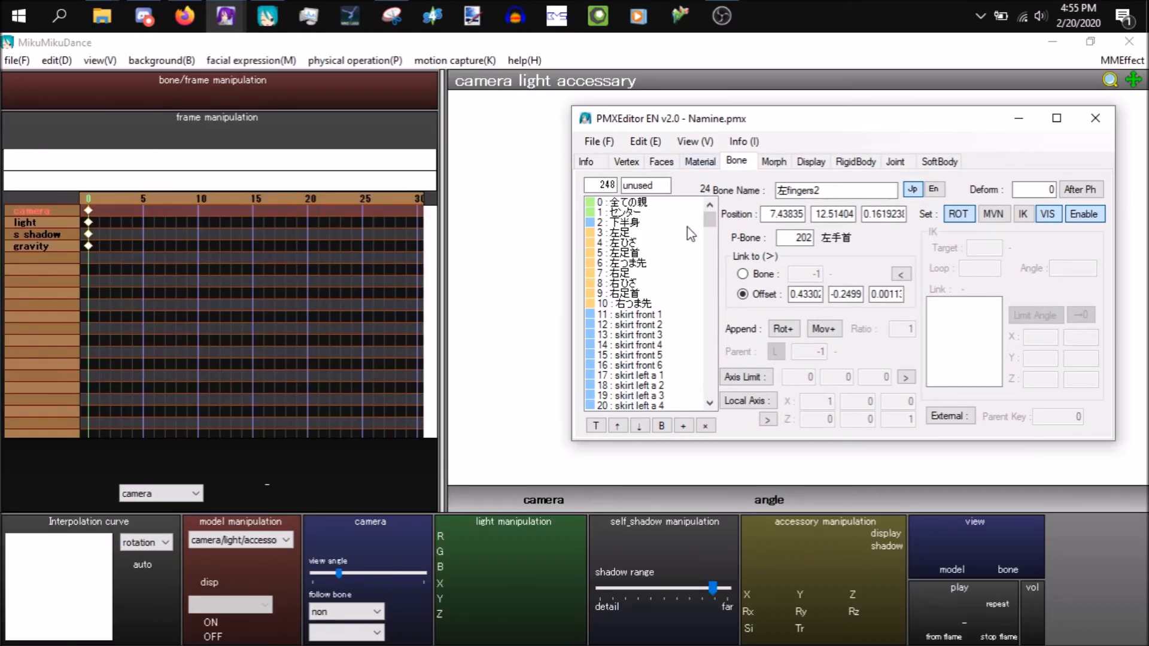
drag(710, 218, 712, 288)
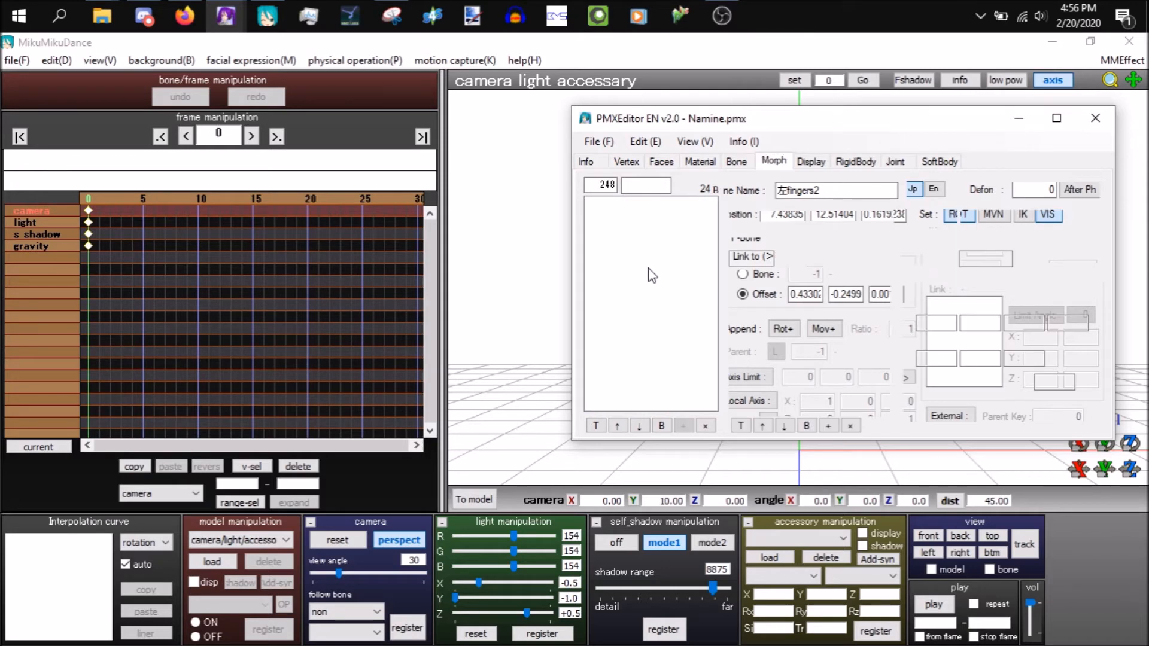
drag(678, 205, 709, 419)
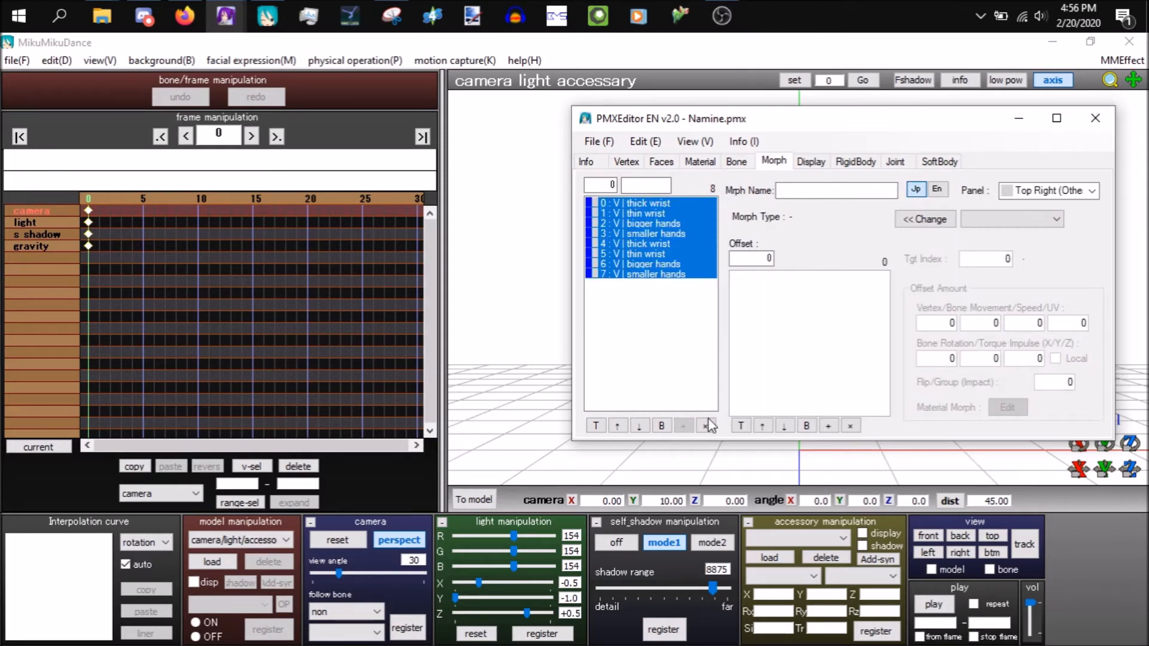
click(709, 425)
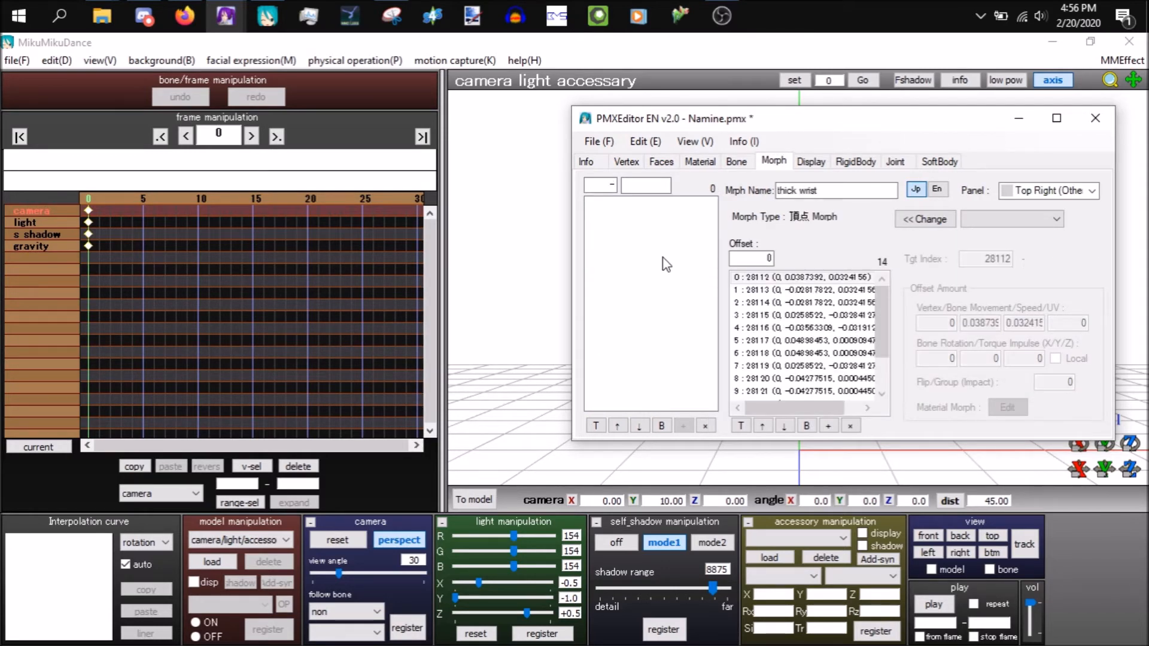
- Load Morph.csv from the Convert Project folder in Canon Models into the empty morph list
right_click(662, 261)
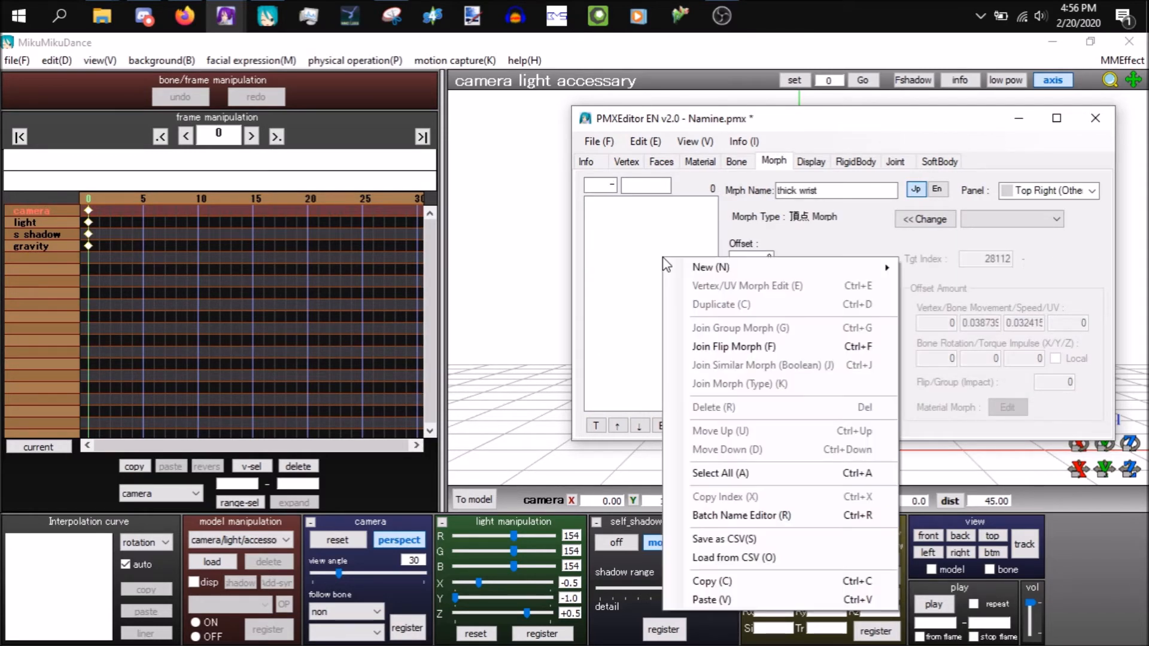
click(822, 563)
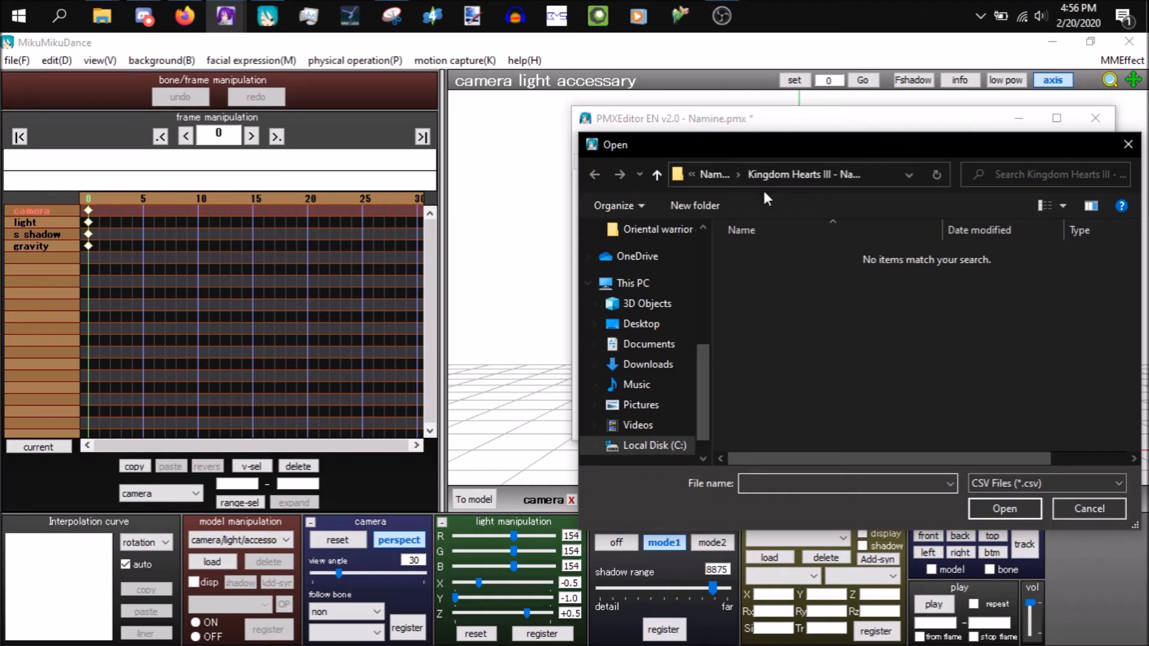
click(713, 180)
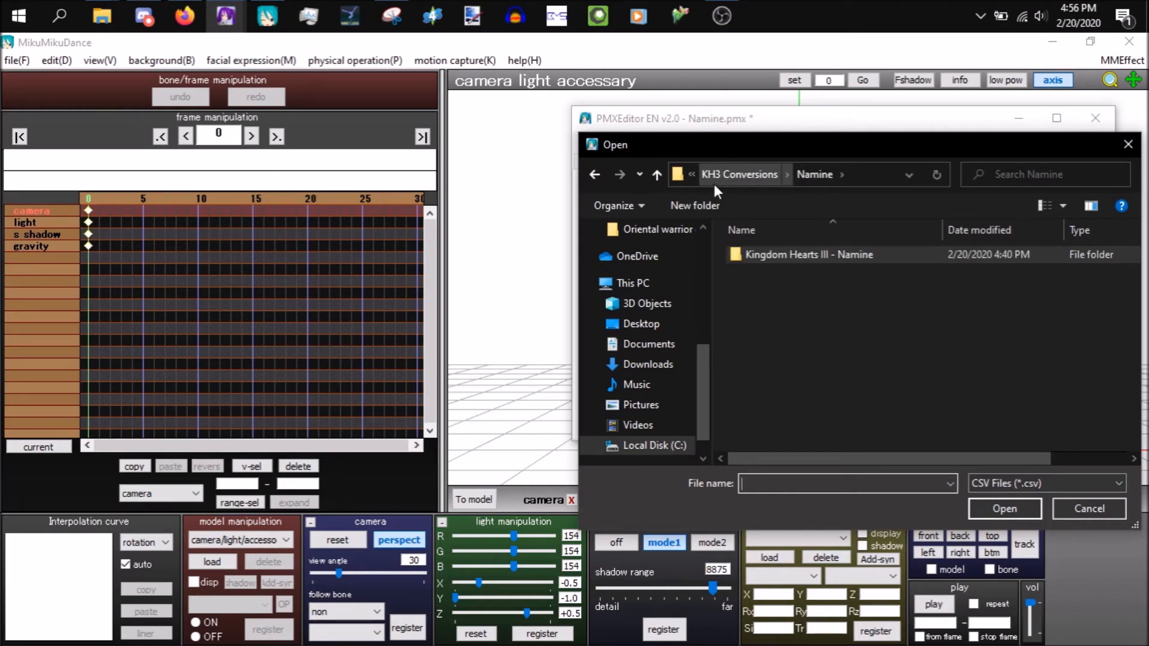
click(747, 172)
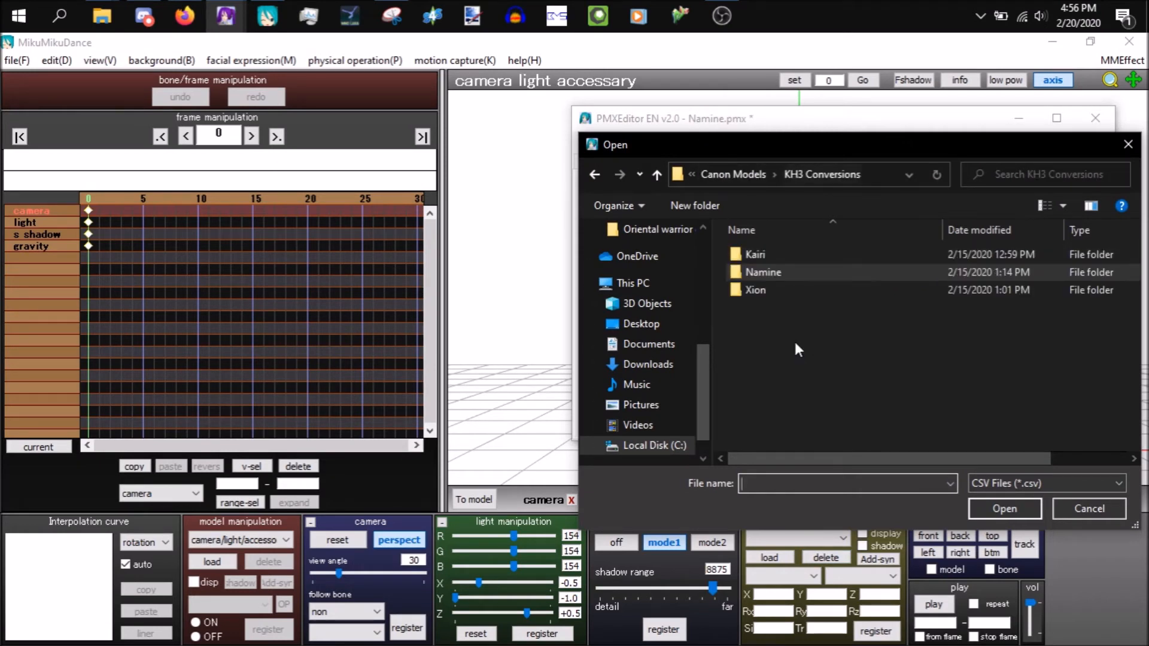
click(718, 174)
double_click(846, 271)
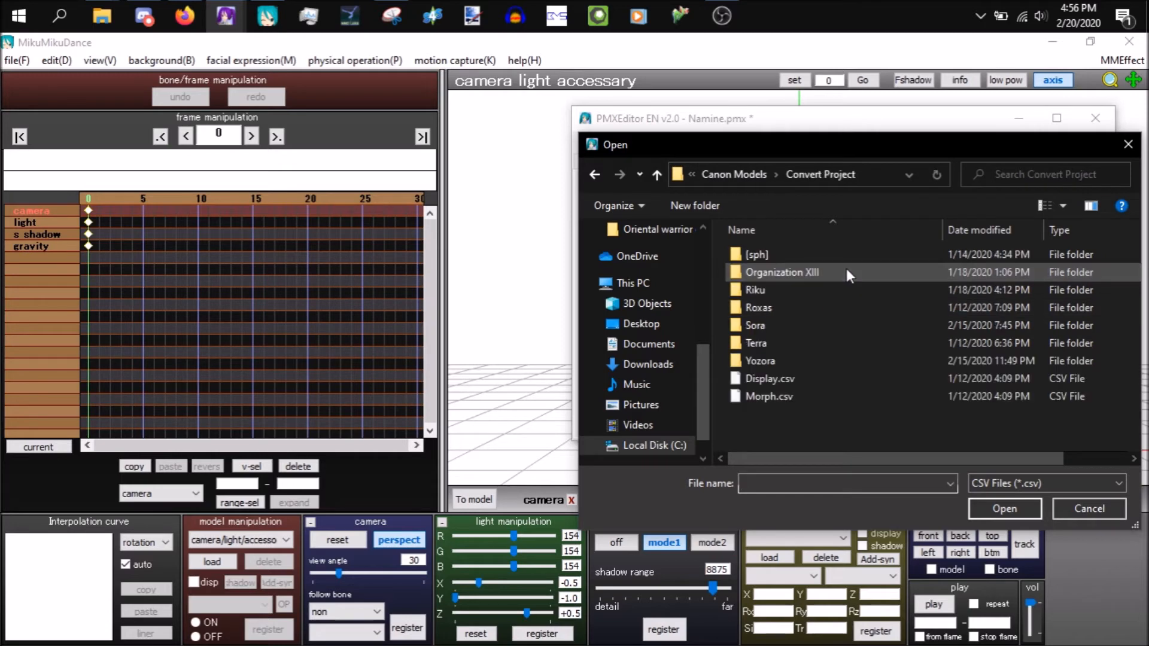
double_click(857, 397)
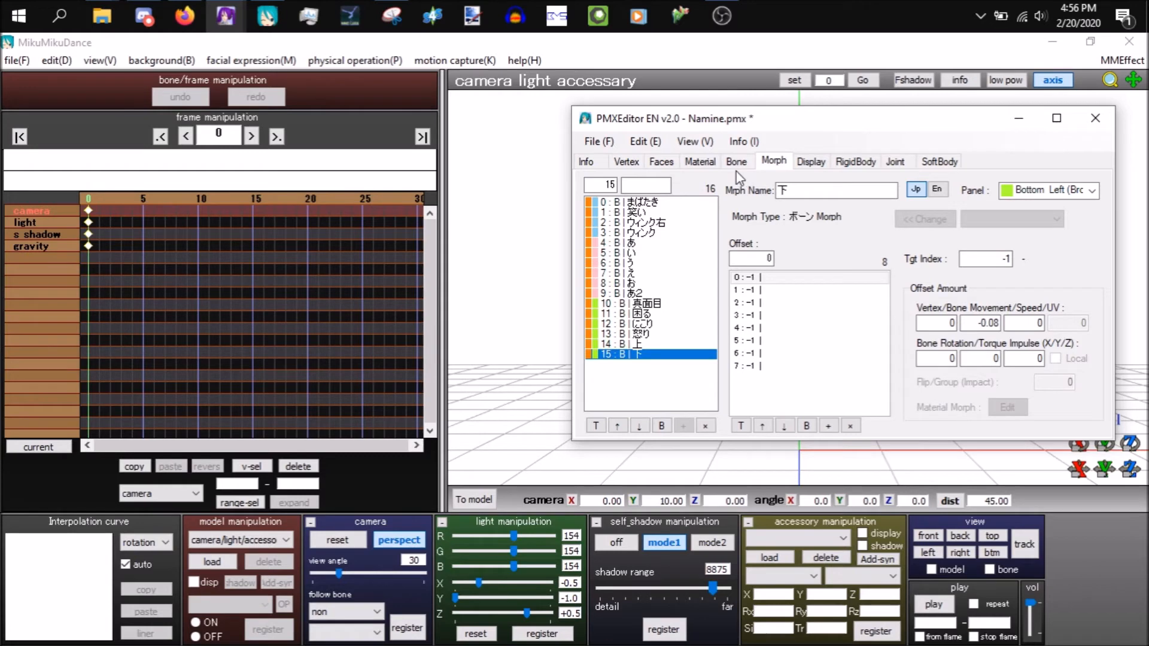
- Go through the imported facial morphs one by one and examine the target bones of their offsets
click(675, 203)
key(Down)
key(Down)
key(Down)
key(Down)
key(Down)
key(Down)
key(Down)
key(Down)
key(Down)
key(Down)
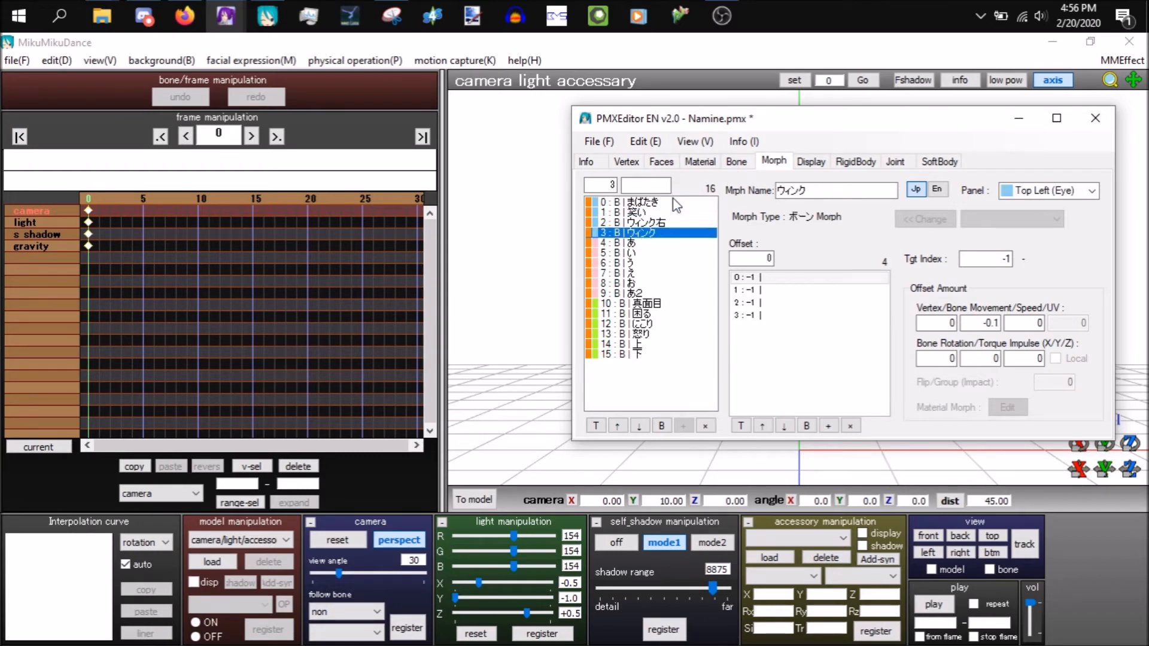
key(Down)
key(Down)
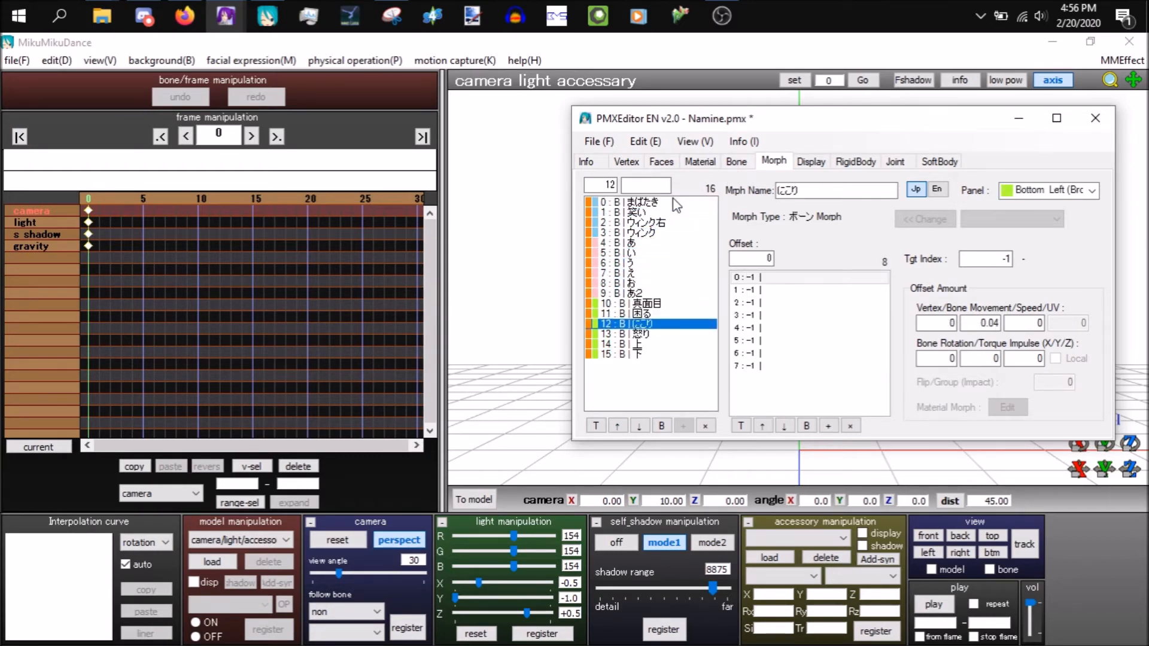
- Delete all the imported facial morphs, まばたき through 下, from the morph list
drag(675, 205, 675, 364)
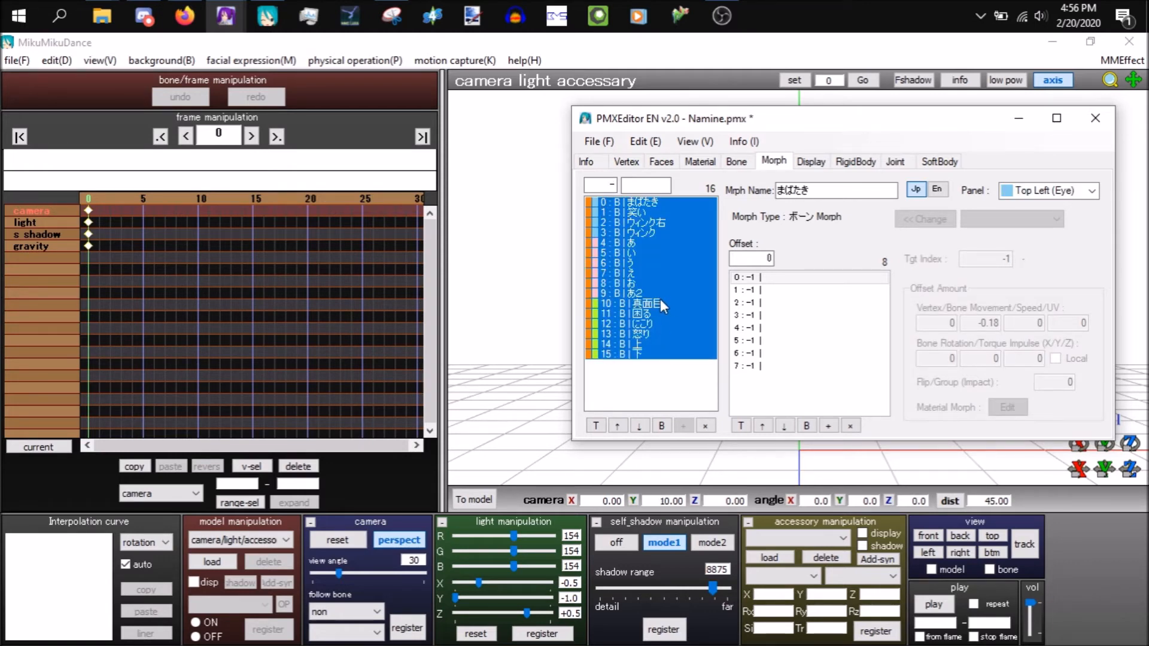
right_click(667, 246)
click(627, 294)
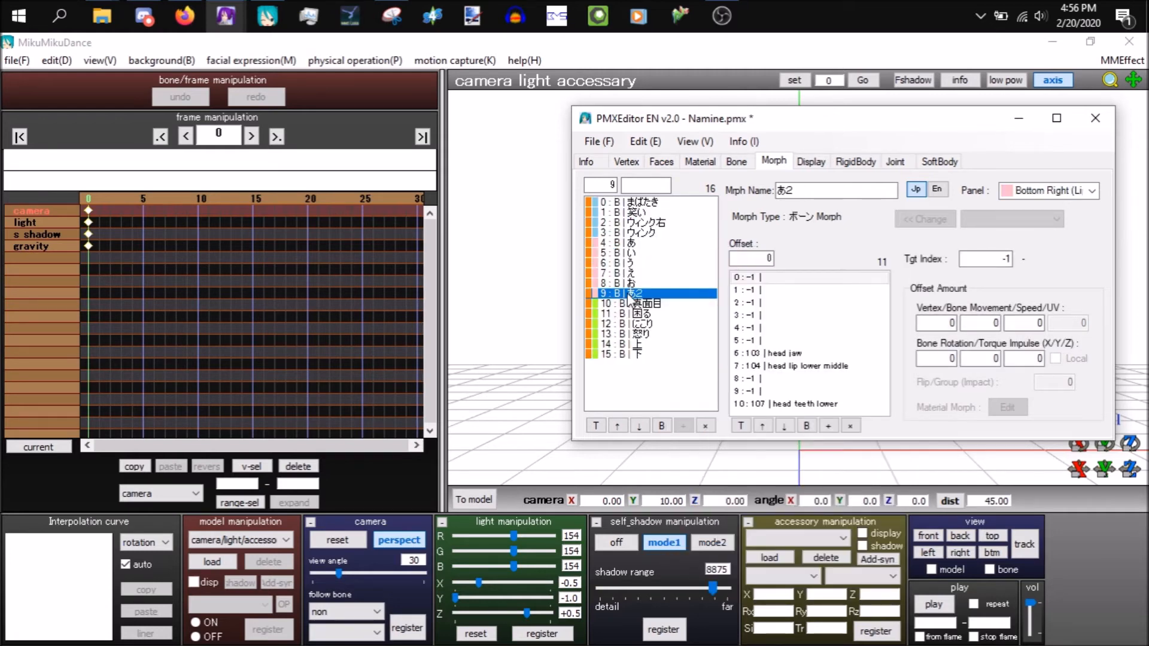
drag(664, 204, 672, 379)
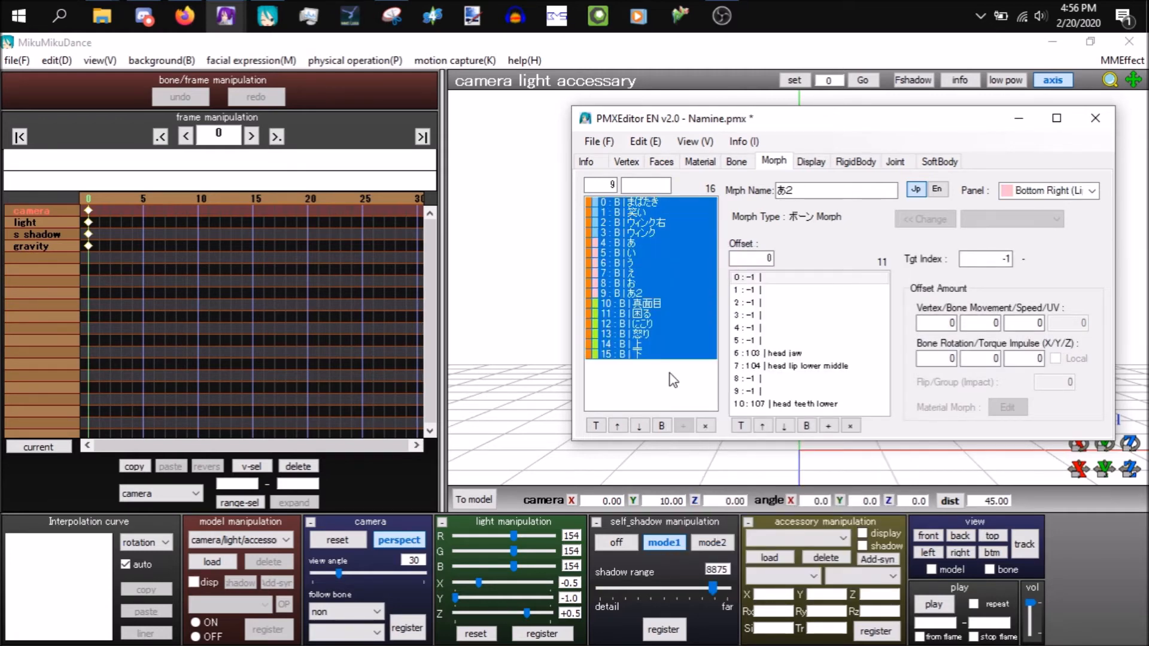
click(706, 426)
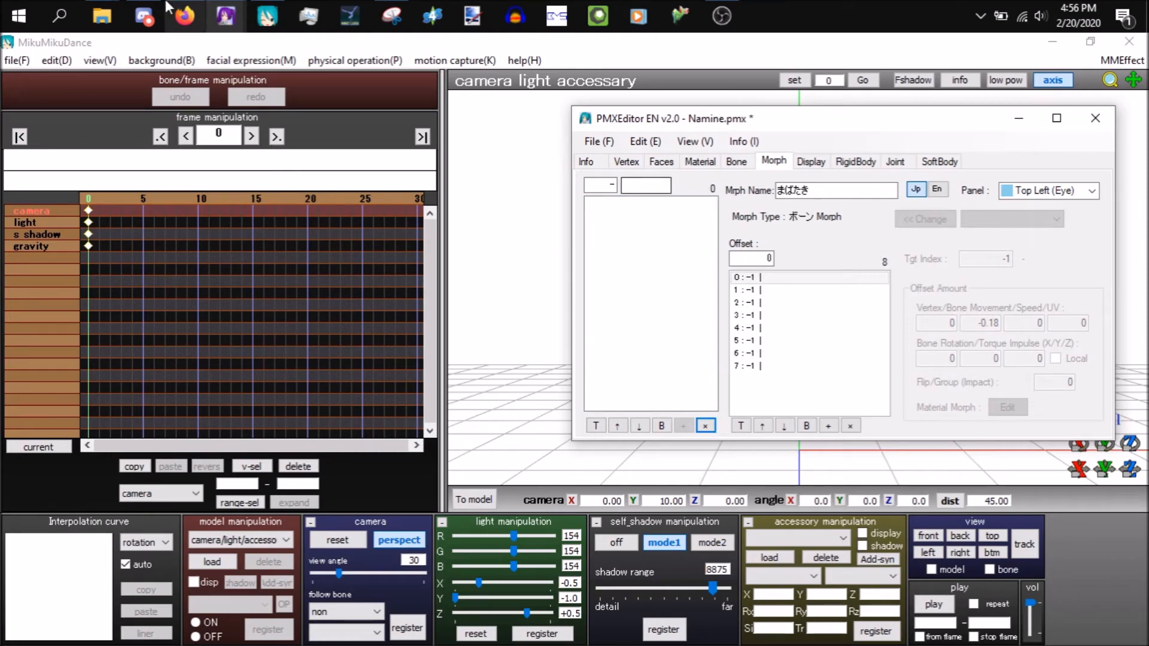
- Open Base.pmx from the Base folder in Makin a base do do di do in a second PMXEditor window
click(103, 11)
click(82, 125)
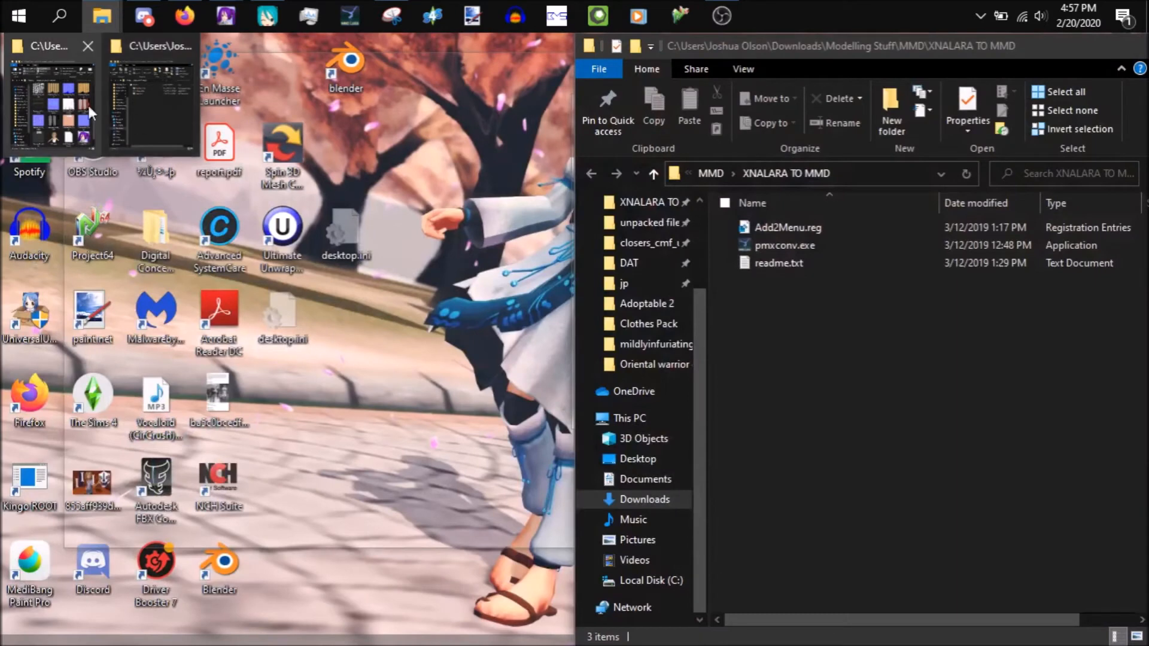
click(89, 105)
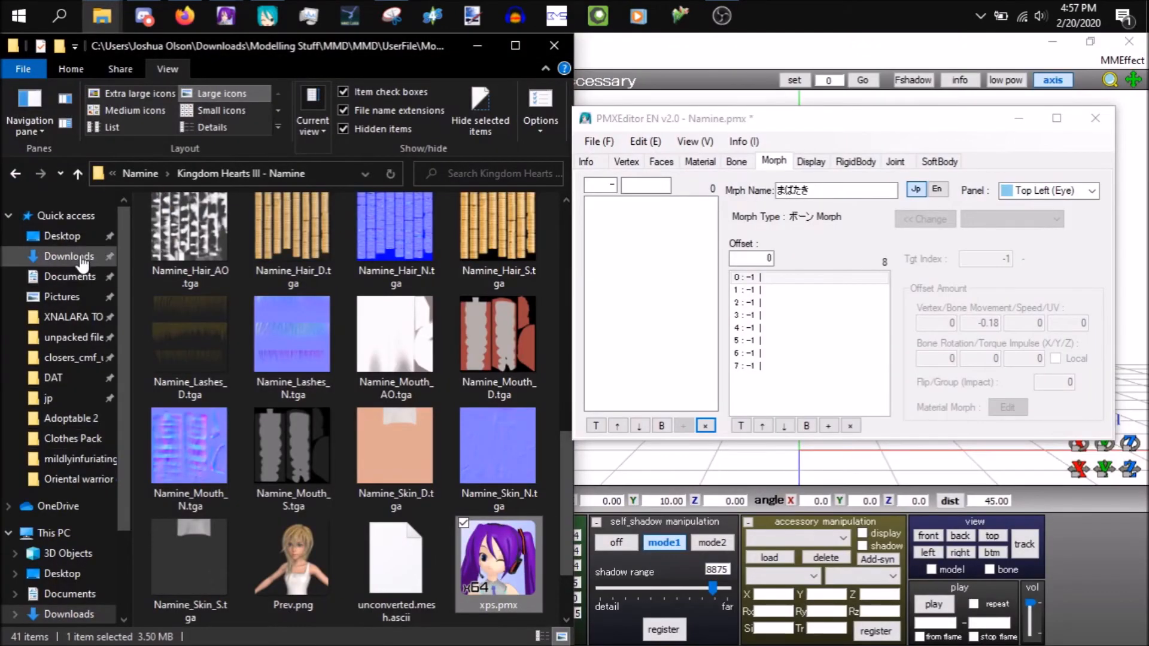
click(146, 173)
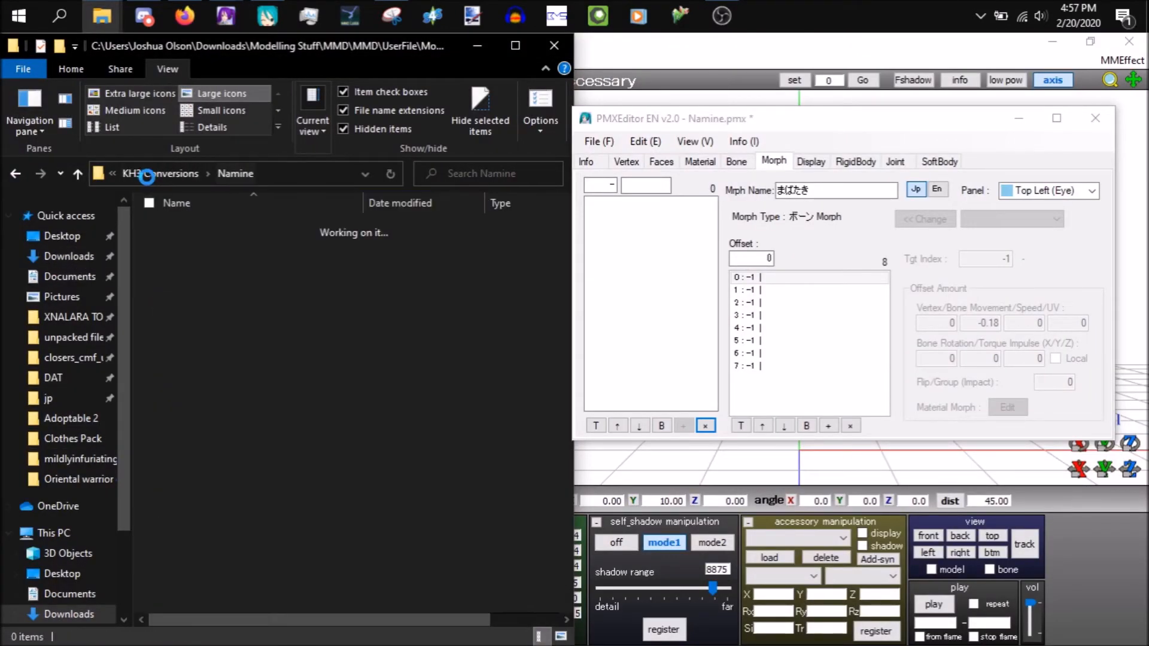
click(155, 175)
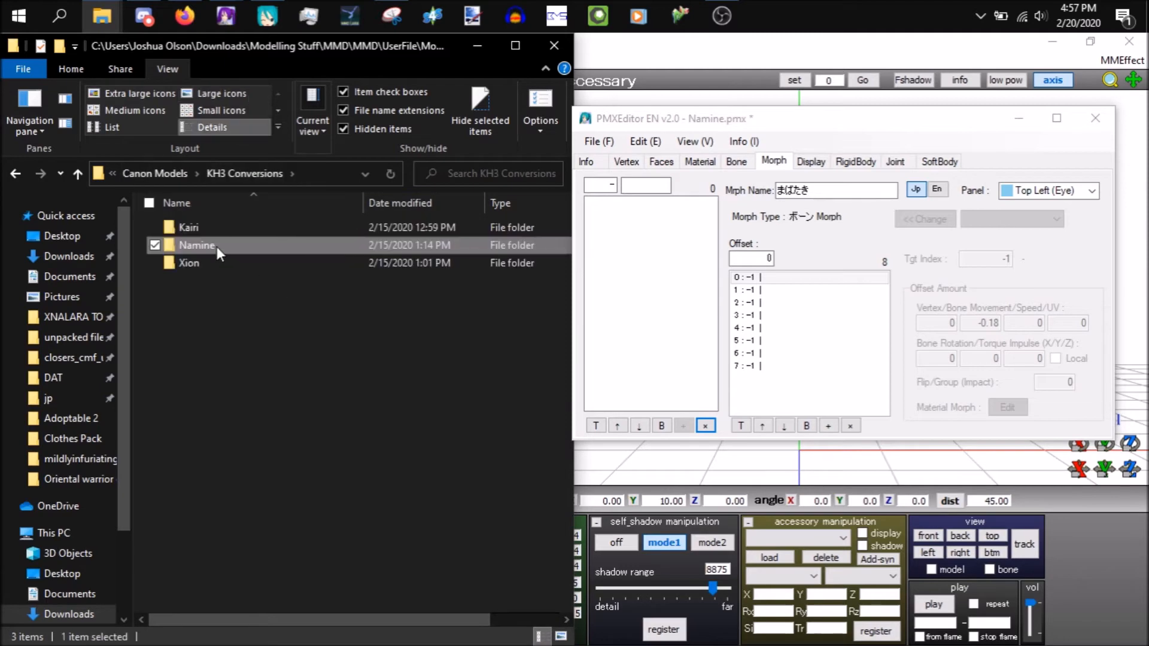
click(160, 174)
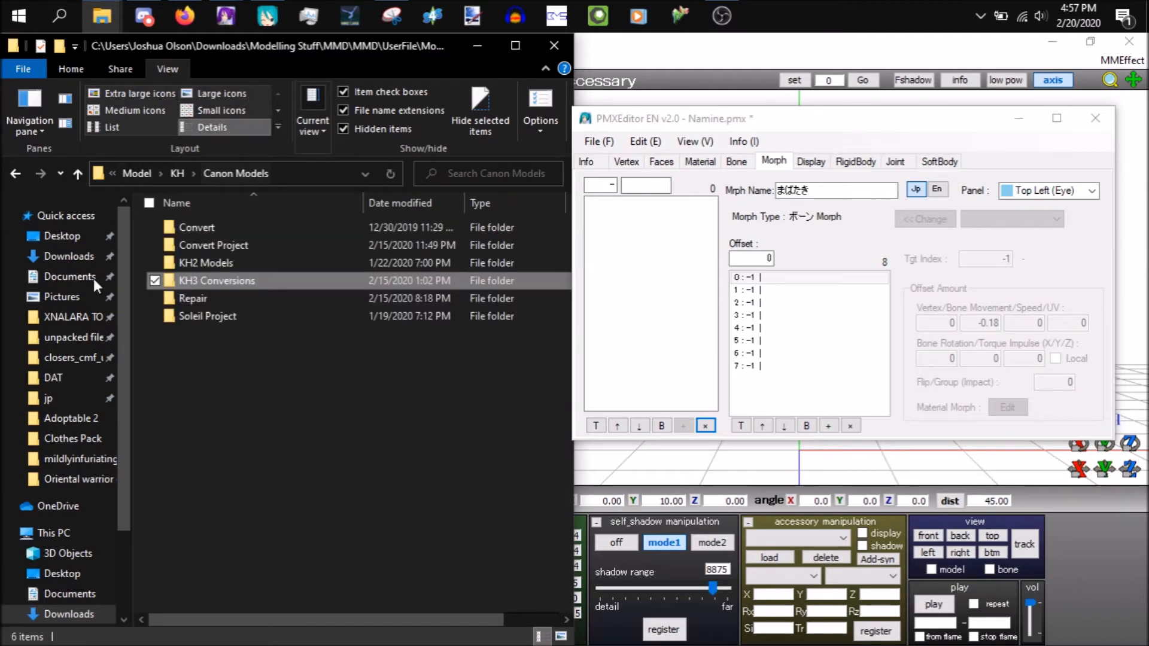
click(69, 256)
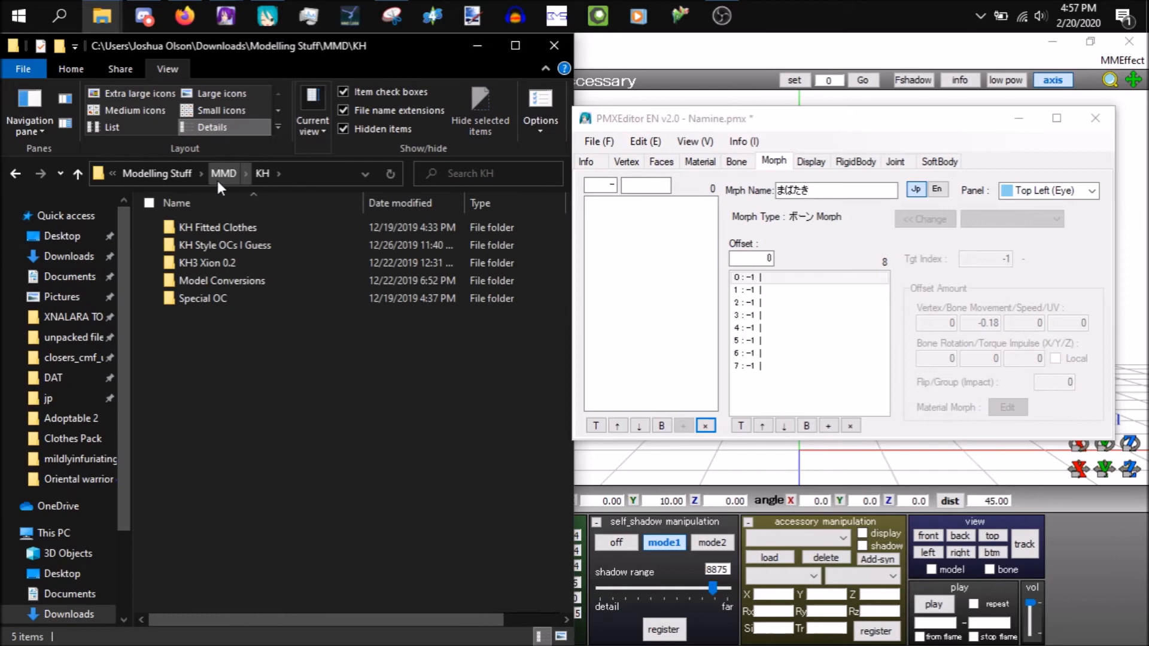
click(292, 247)
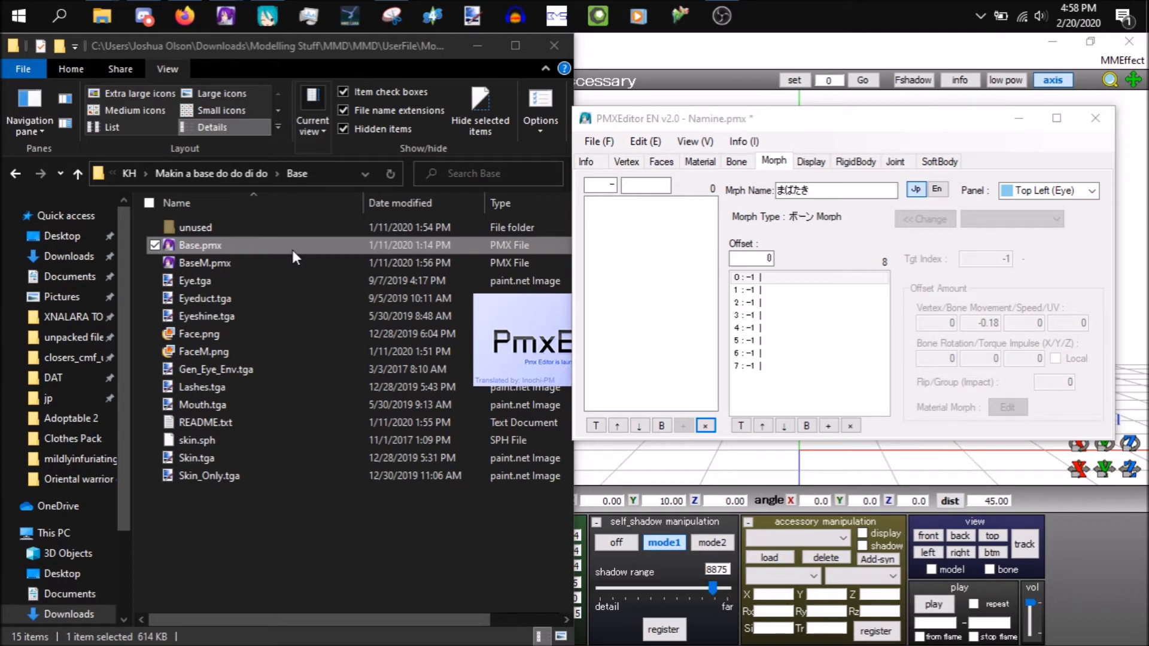
double_click(326, 269)
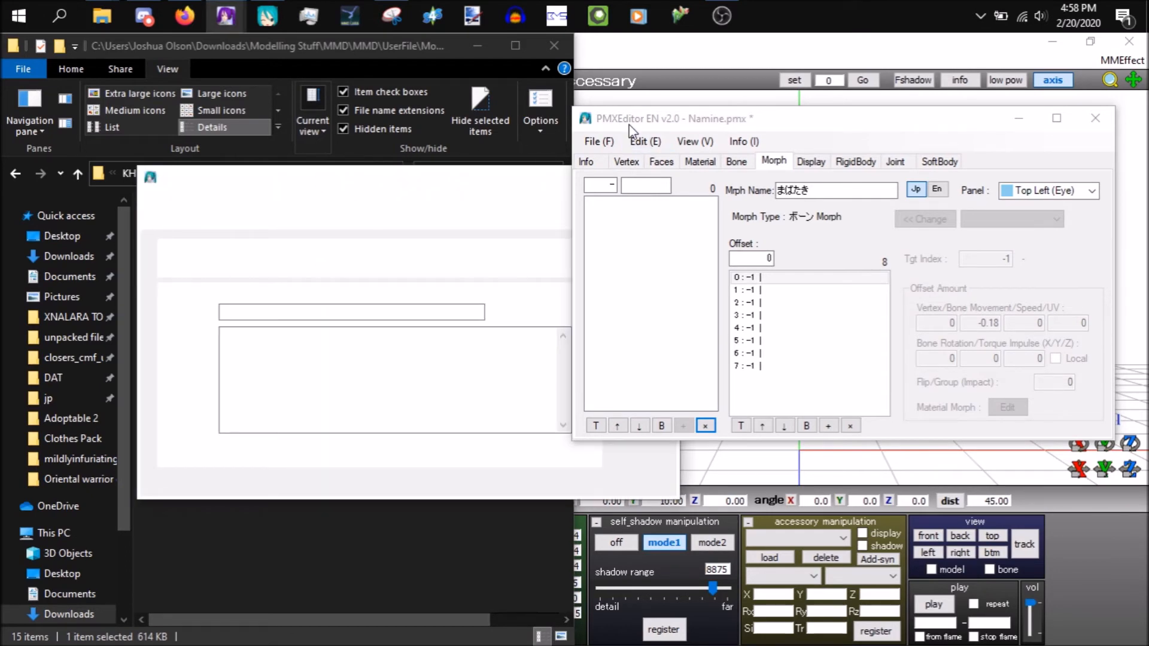
- Open the batch name editor for Namine.pmx and close the 3D view of Base.pmx
click(645, 139)
click(645, 141)
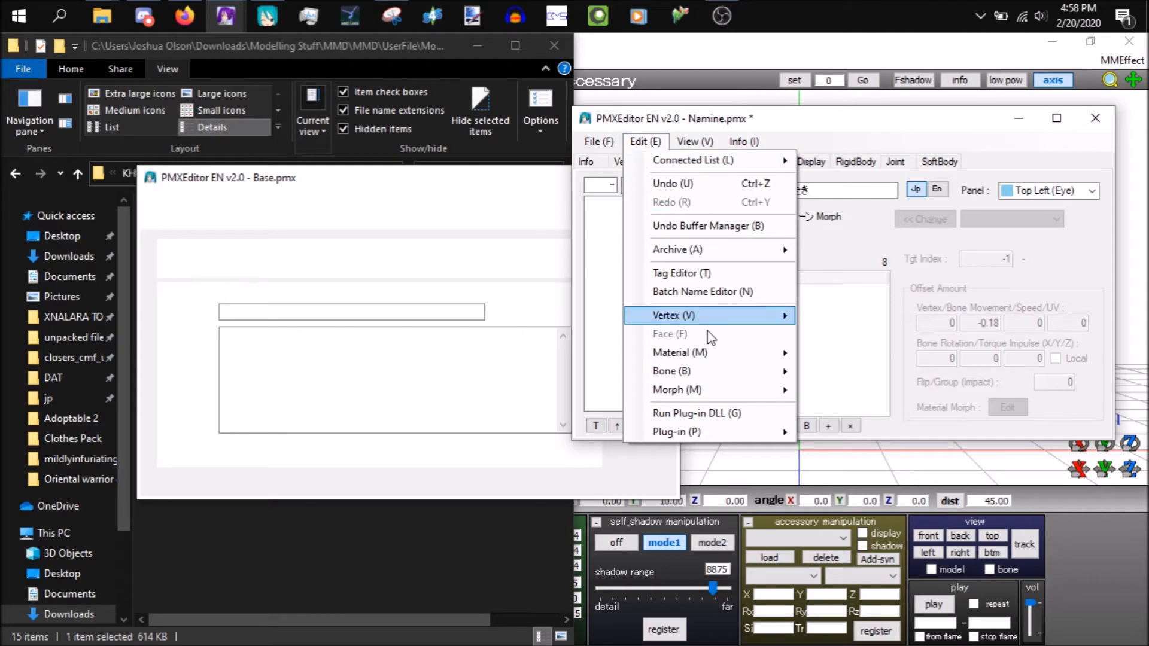
click(711, 301)
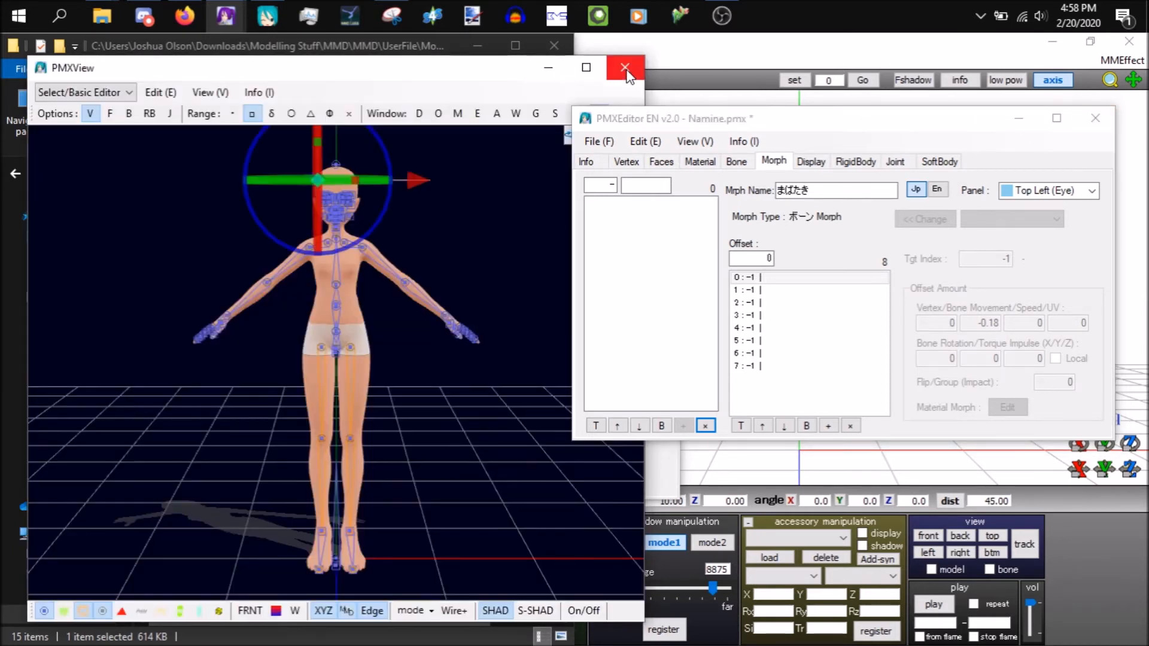
click(626, 68)
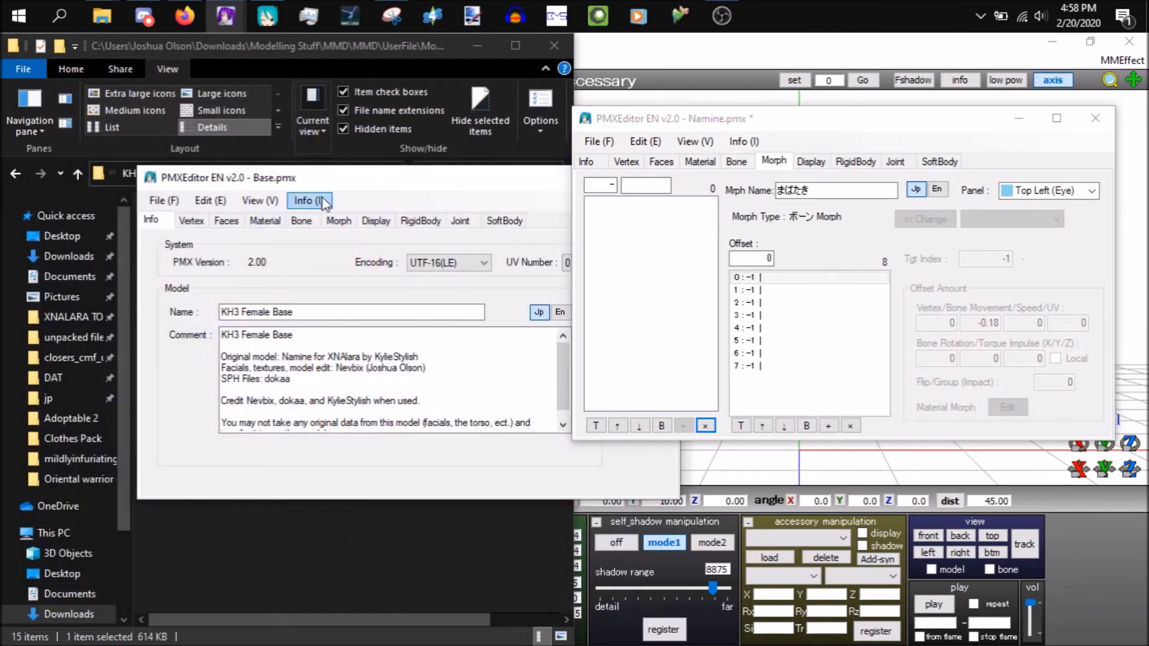
double_click(299, 180)
drag(358, 48, 282, 164)
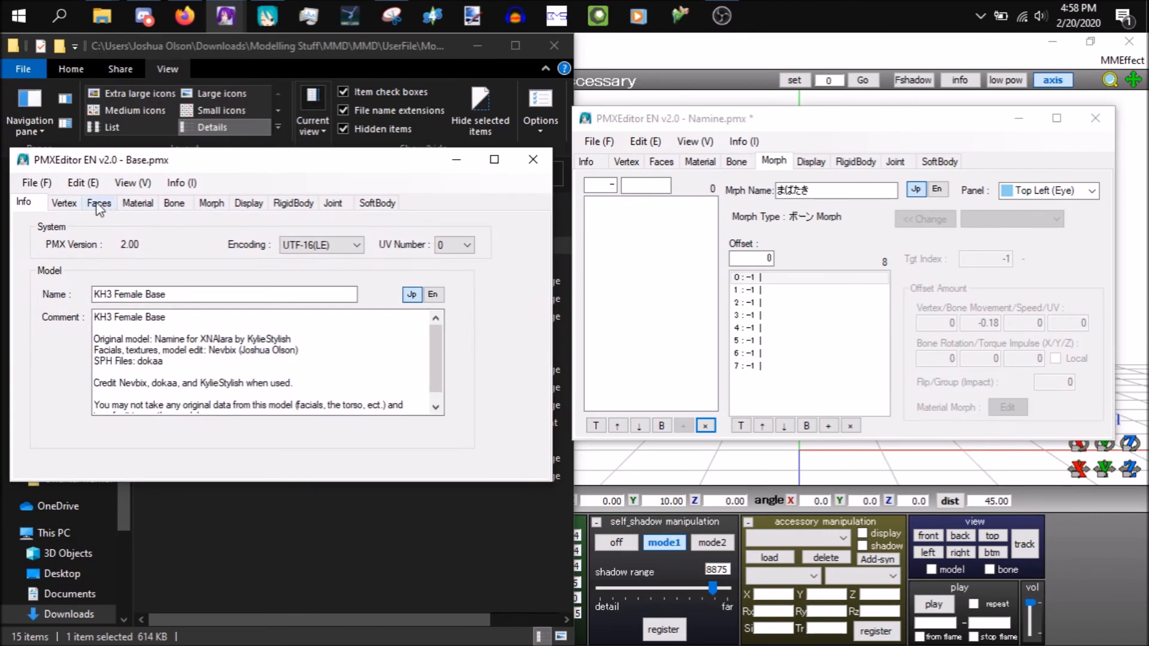
- List the bones of Base.pmx in its batch name editor and copy the facial bones' JP names, 右head cheek 1 through 左head eyelid lower 2
click(84, 183)
click(180, 333)
click(123, 155)
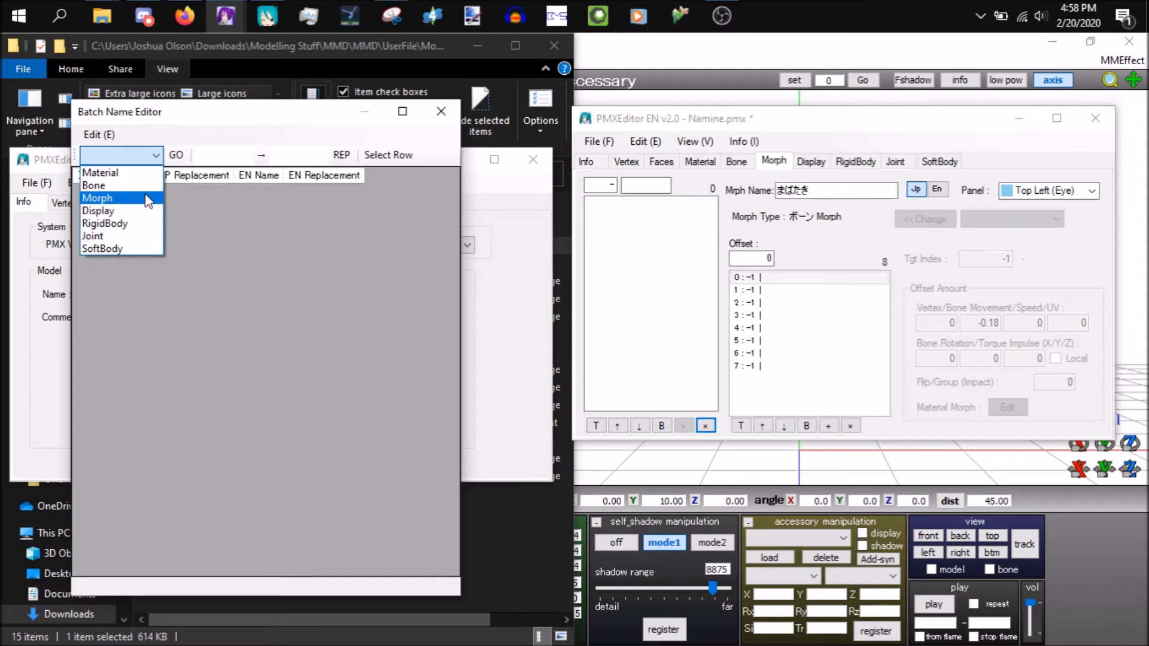
click(94, 185)
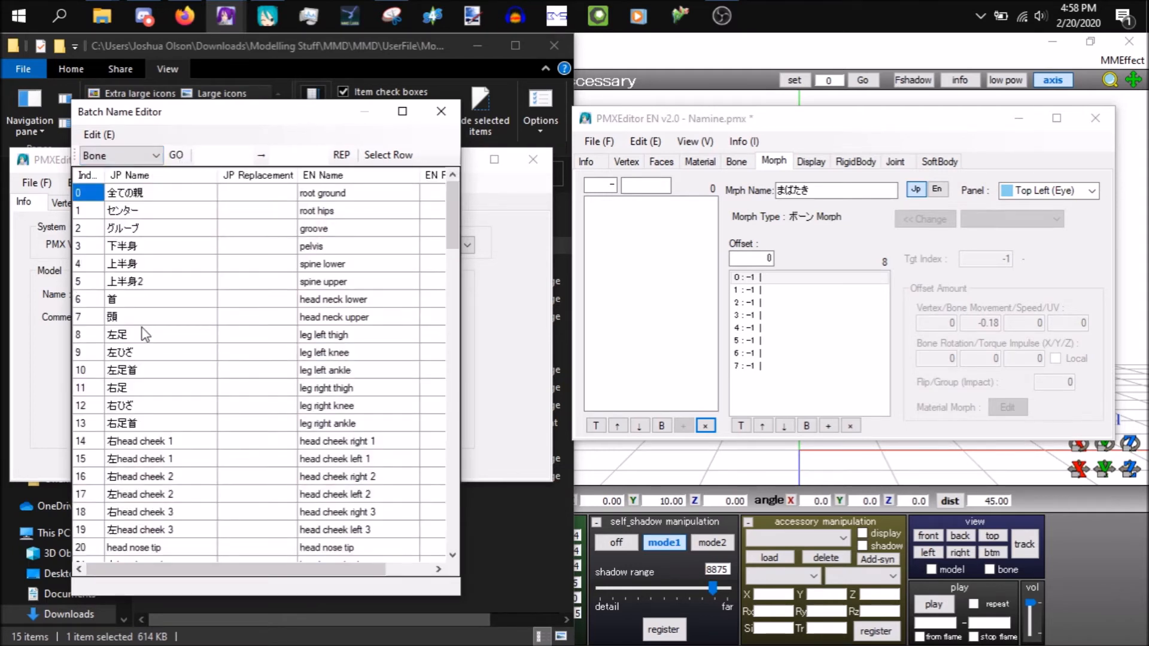
drag(166, 446, 195, 363)
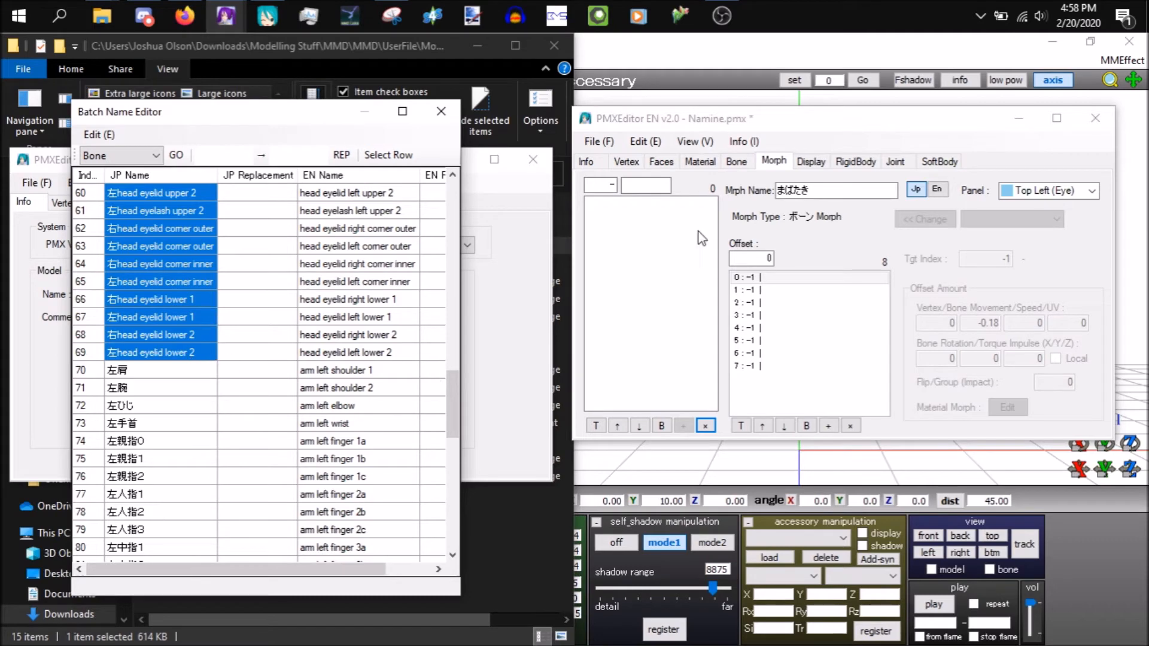
mouse_move(224, 9)
drag(269, 110, 231, 363)
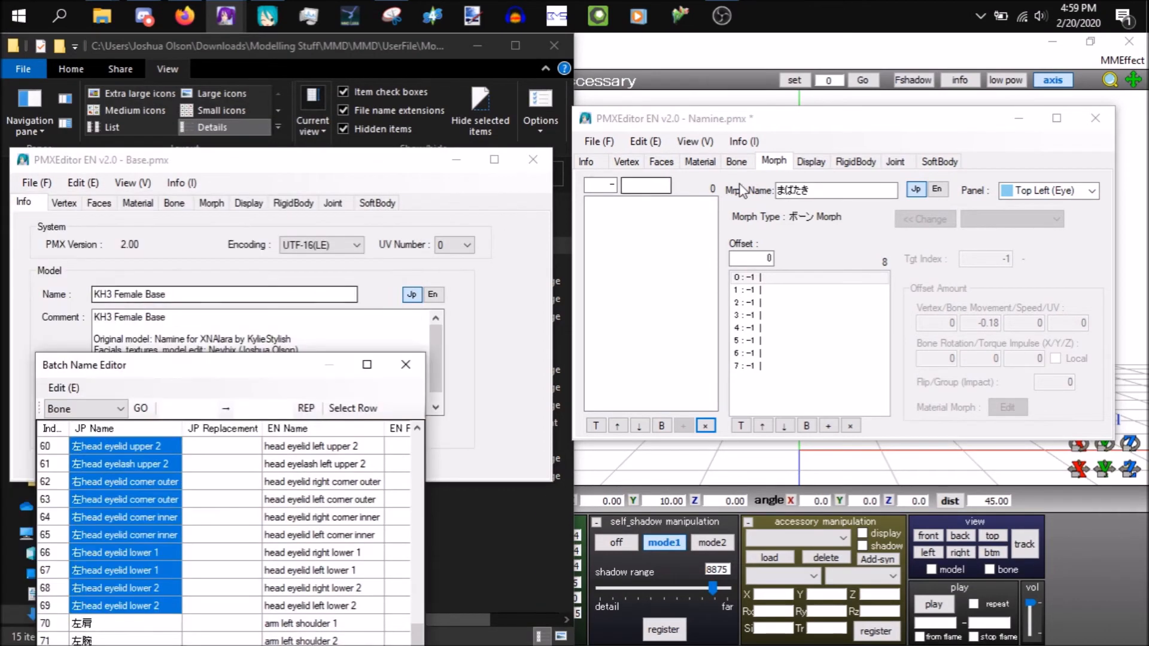
- List Namine's bones in her batch name editor and paste the copied names as JP replacements starting at head cheek right 1
click(740, 123)
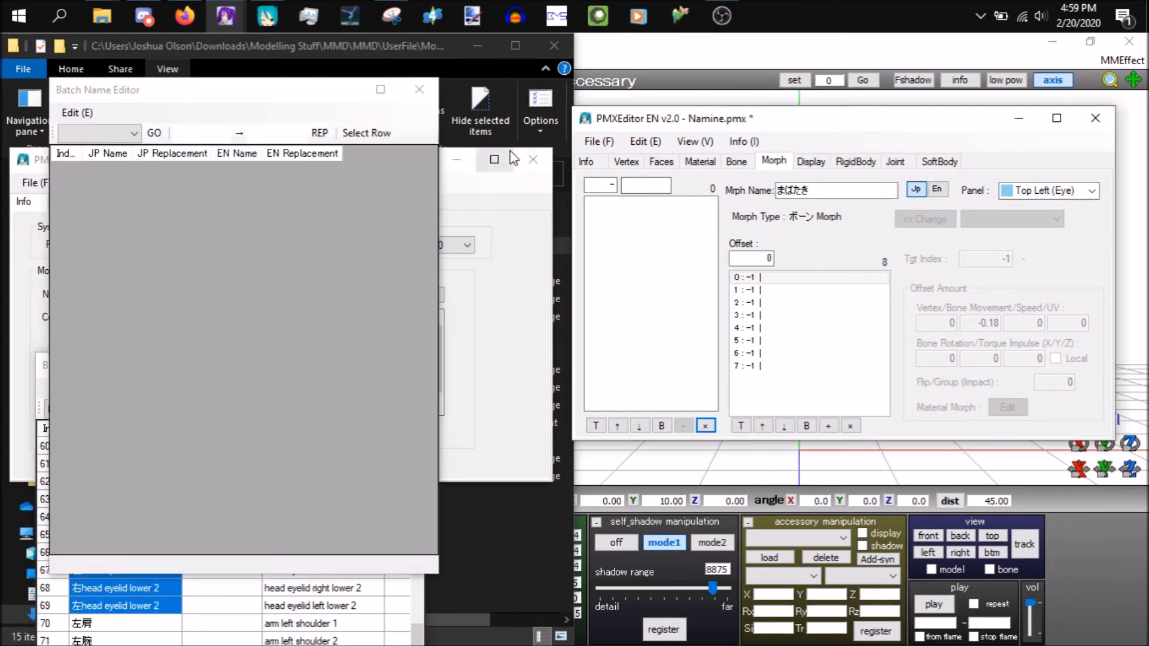
click(95, 133)
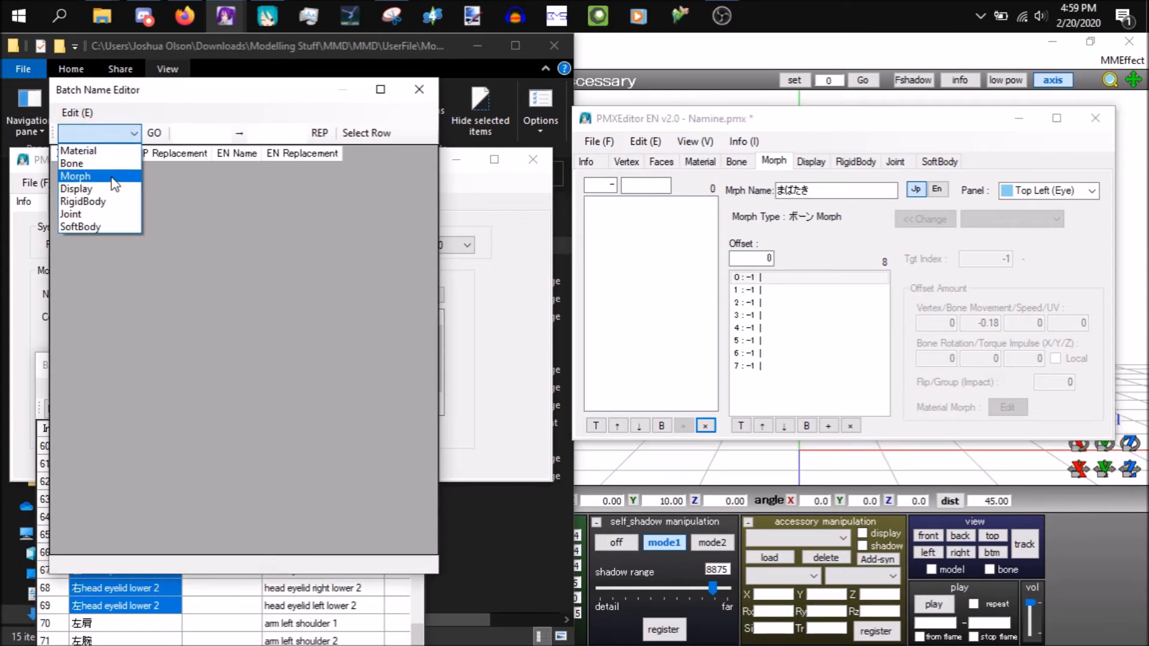
click(113, 167)
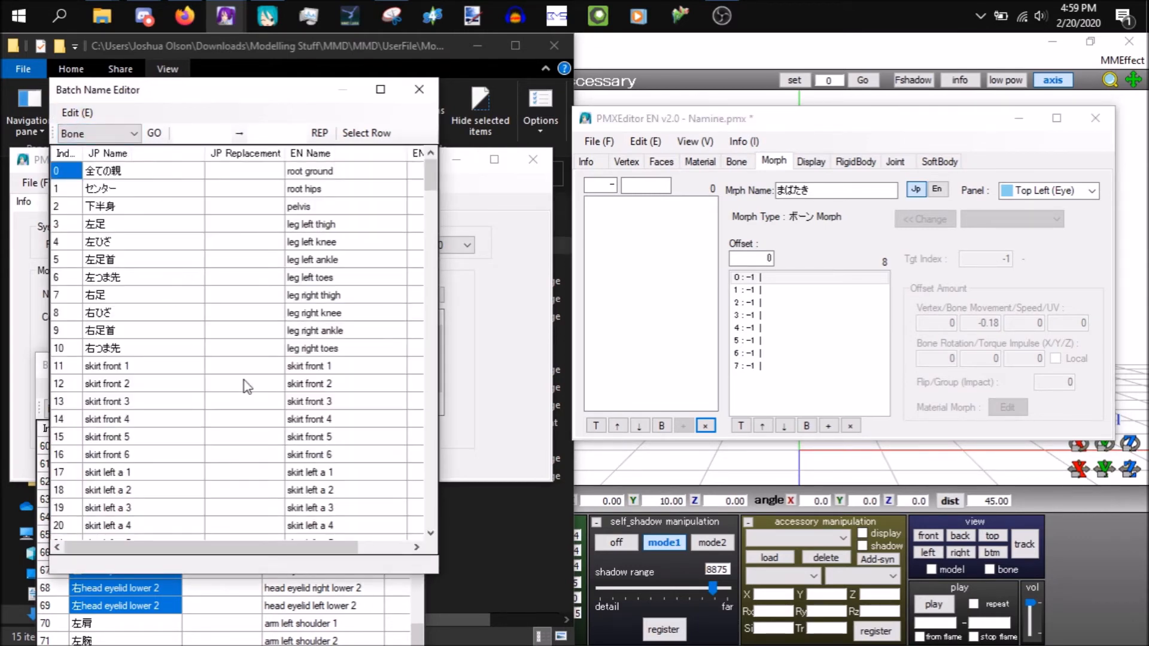
scroll(190, 402, down, 20)
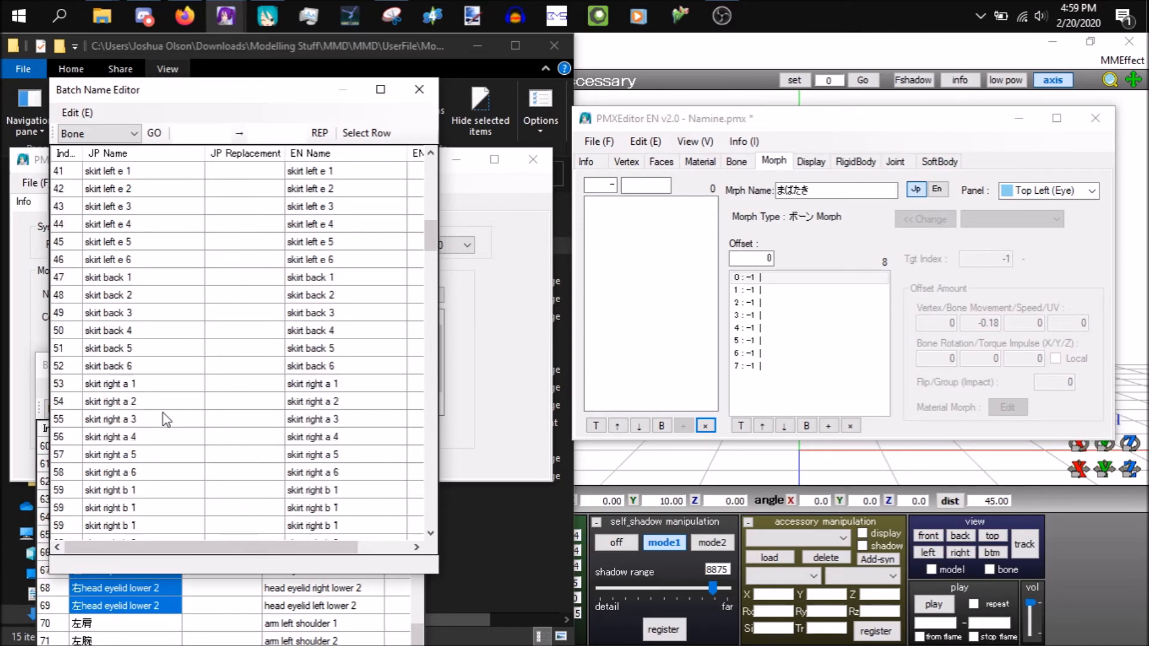
scroll(167, 419, down, 6)
scroll(166, 419, up, 6)
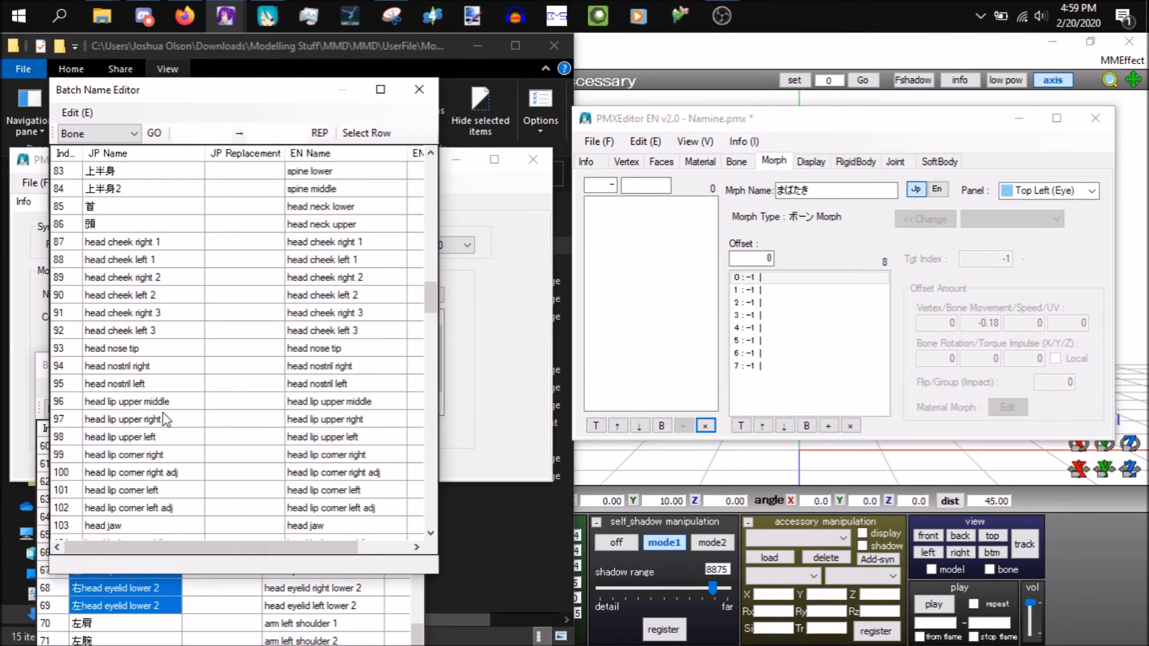
scroll(166, 419, down, 1)
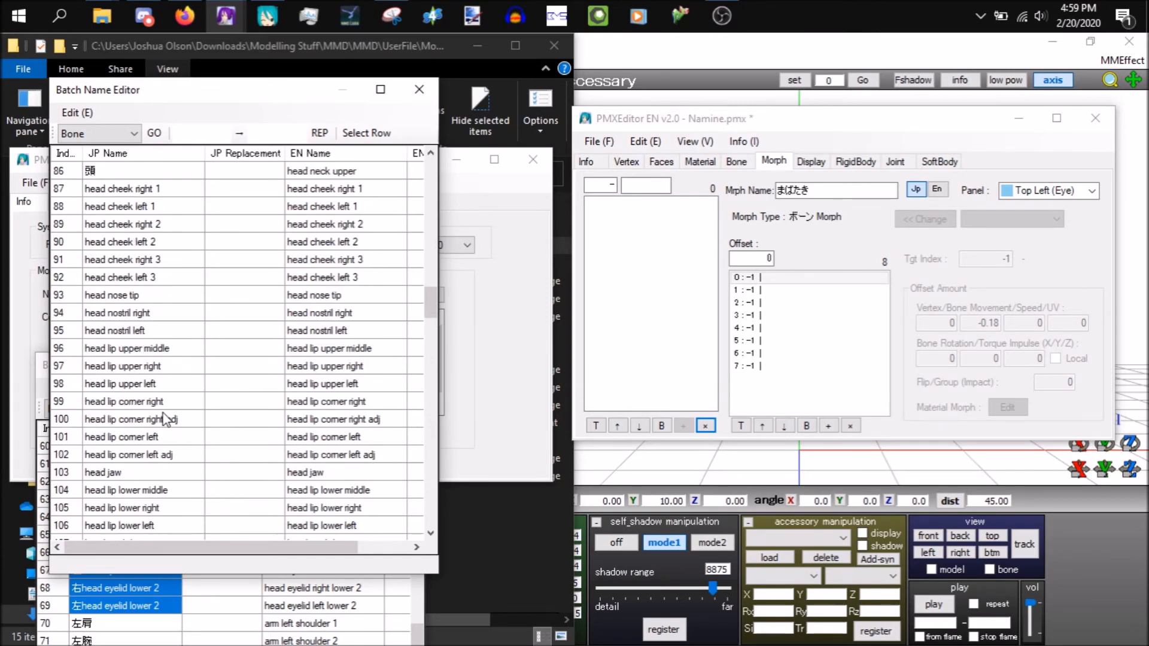
click(264, 189)
right_click(267, 188)
click(287, 259)
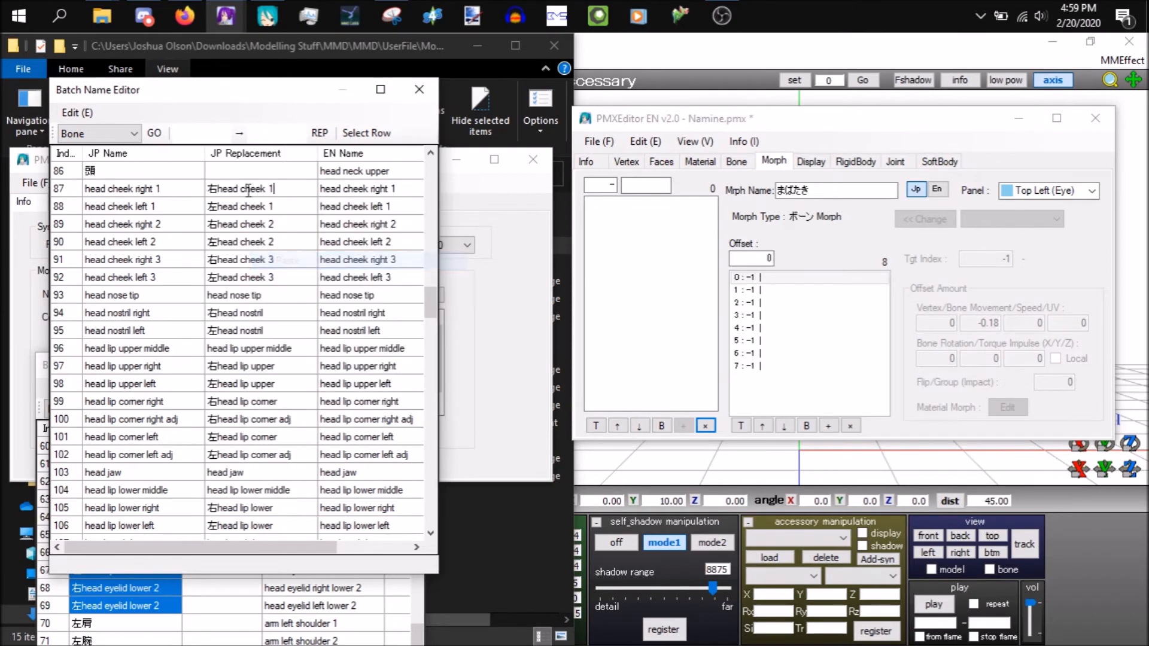
- Remove 両目 from the JP replacements and move the names from 右eyer through 左head eyelid lower 2 up one row, starting at bone 113
scroll(264, 317, down, 4)
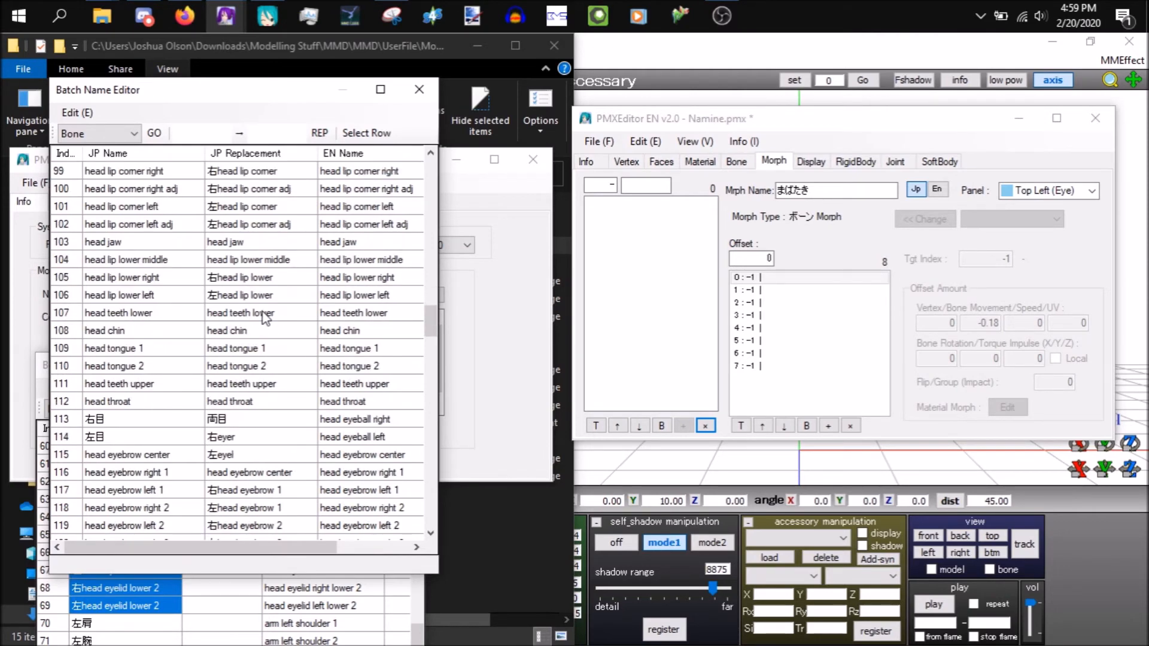
scroll(265, 318, down, 4)
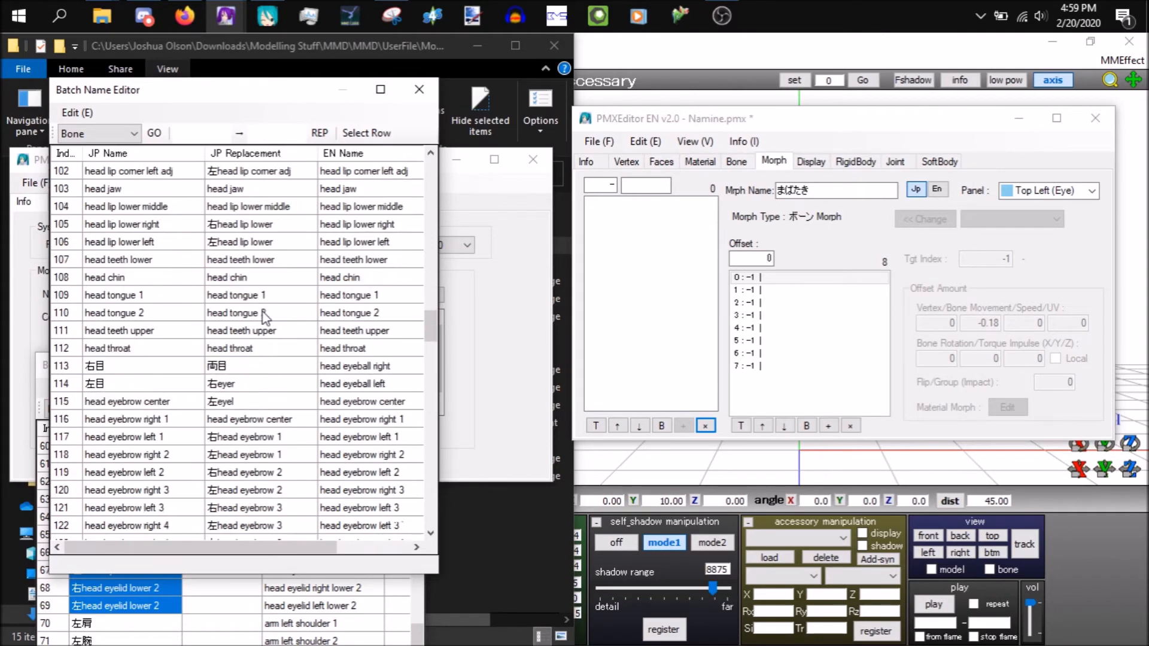
scroll(265, 317, down, 10)
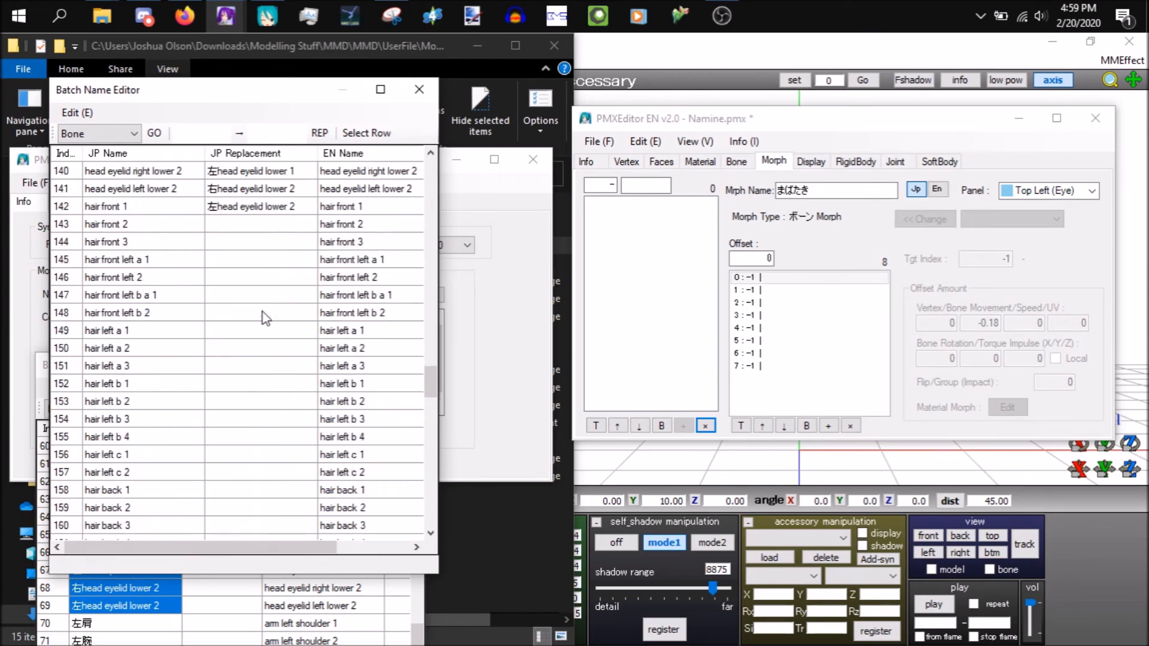
scroll(265, 317, up, 10)
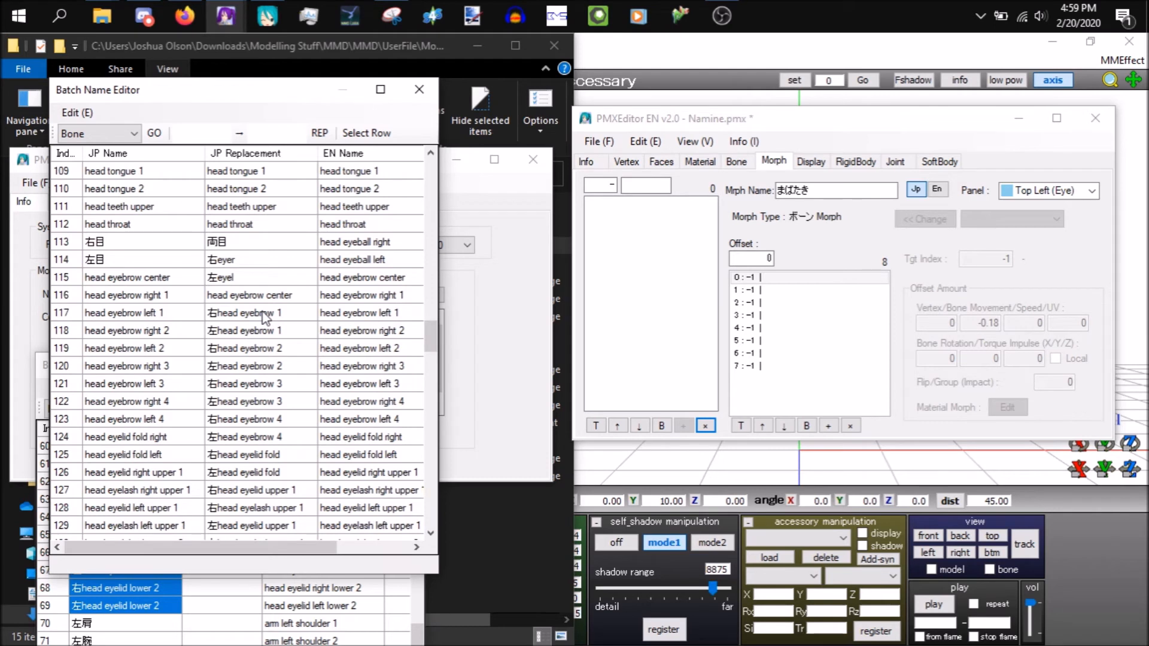
click(240, 245)
drag(249, 259, 243, 591)
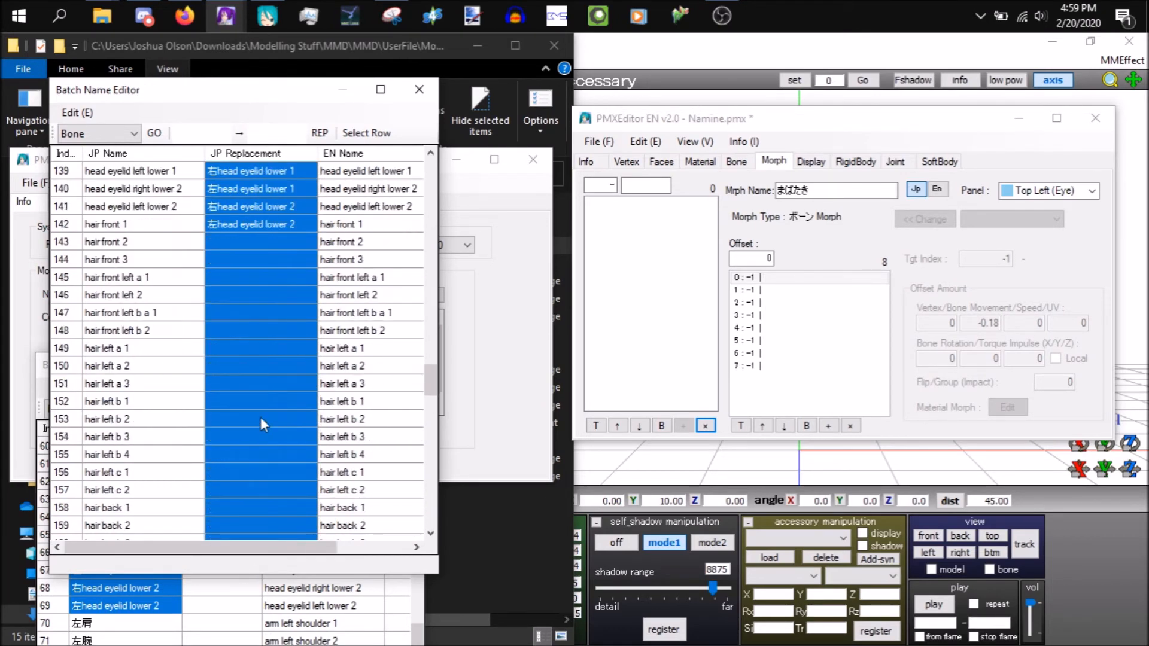
scroll(260, 418, up, 11)
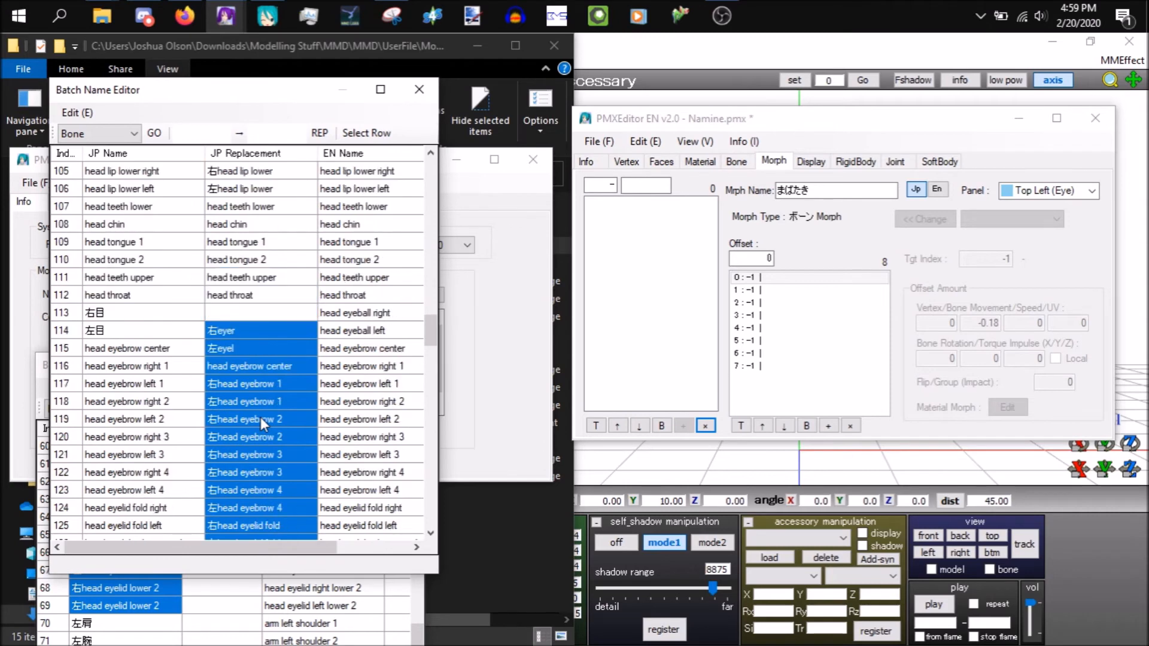
click(224, 314)
text(右eyer 左eyel head eyebrow center 右head eyebrow 1 左head eyebrow 1 右head eyebrow 2 左head eyebrow 2 右head eyebrow 3 左head eyebrow 3 右head eyebrow 4 左head eyebrow 4 右head eyelid fold 左head eyelid fold 右head eyelid upper 1 右head eyelash upper 1 左head eyelid upper 1 左head eyelash upper 1 右head eyelid upper 2 右head eyelash upper 2 左head eyelid upper 2 左head eyelash upper 2 右head eyelid corner outer 左head eyelid corner outer 右head eyelid corner inner 左head eyelid corner inner 右head eyelid lower 1 左head eyelid lower 1 右head eyelid lower 2 左head eyelid lower 2)
scroll(266, 383, up, 10)
scroll(299, 317, down, 4)
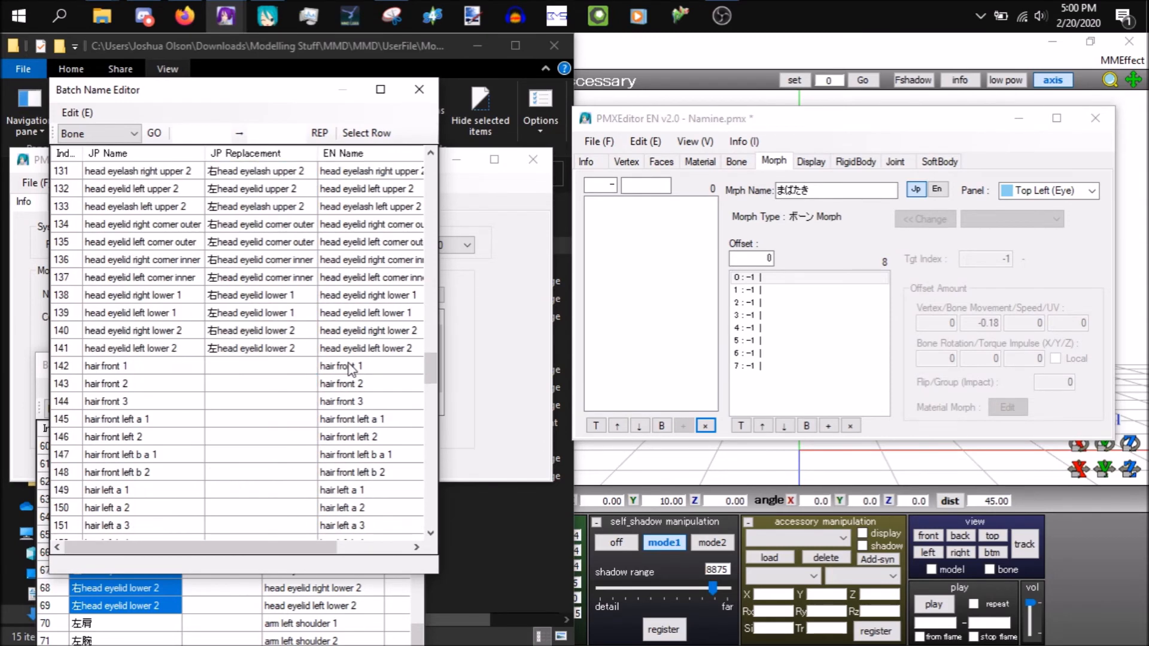
- Copy the JP replacements 右head cheek 1 through 左head eyelid lower 2 into the EN replacements, starting at head cheek right 1
drag(199, 551, 270, 551)
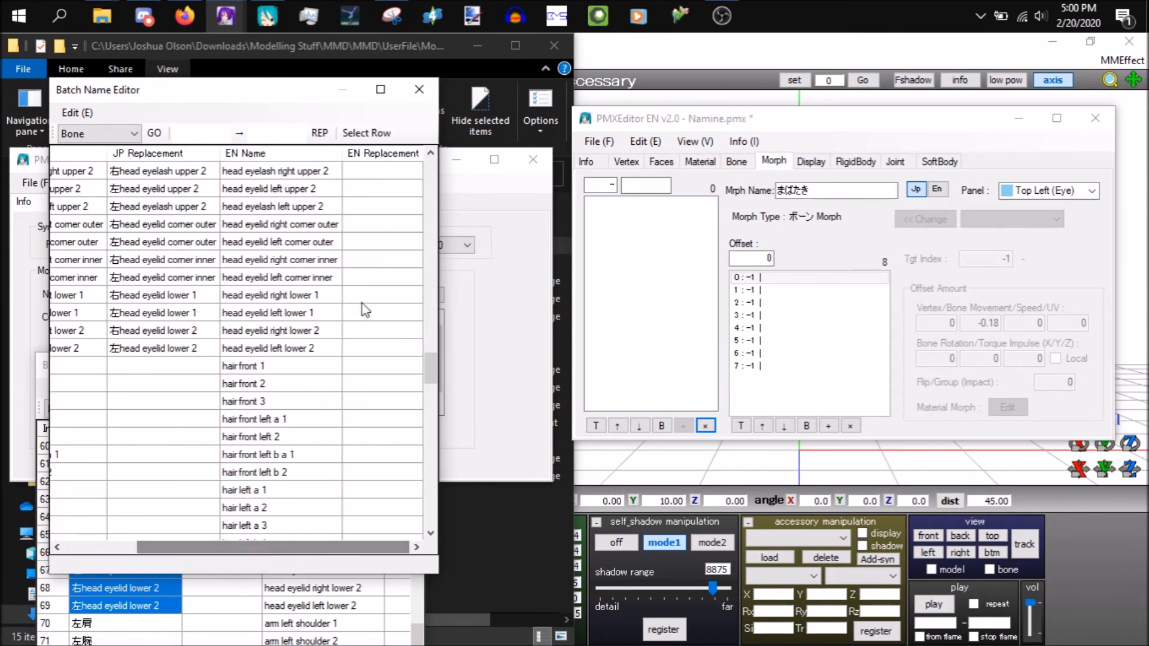
drag(436, 381, 440, 309)
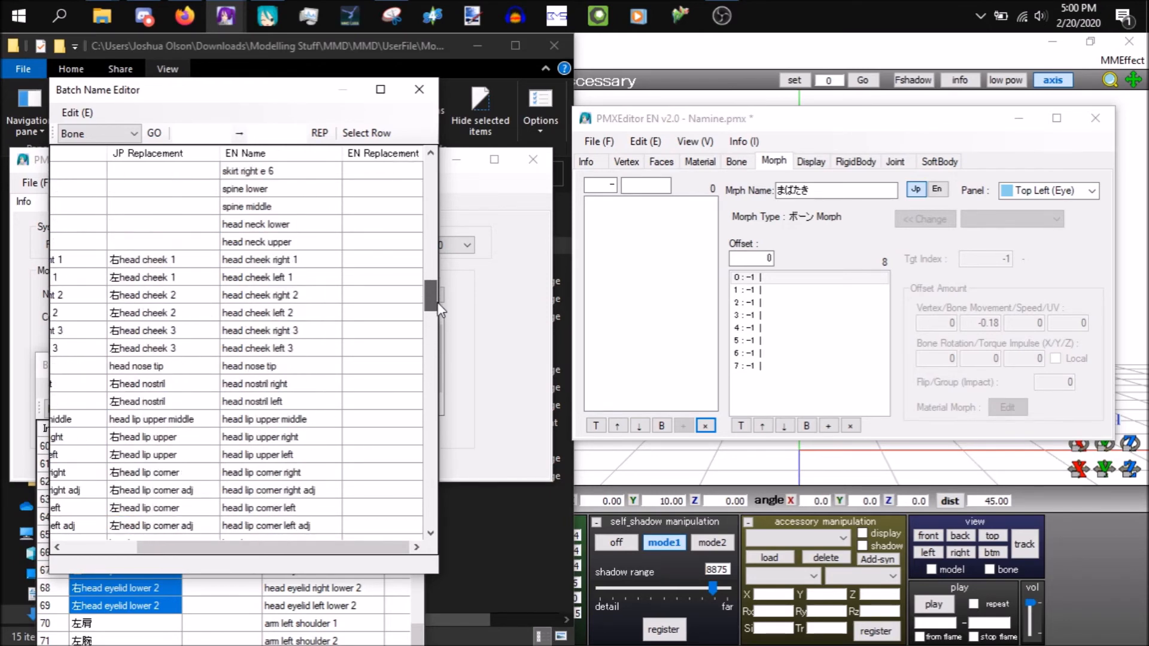
drag(153, 259, 165, 495)
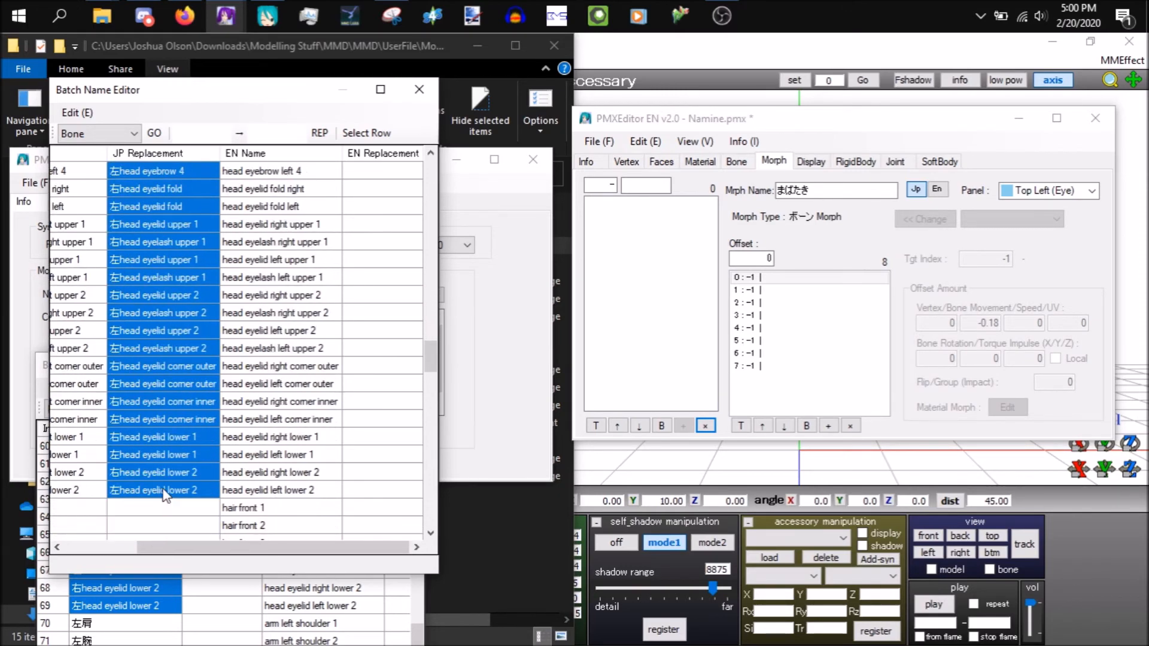
drag(436, 368, 432, 297)
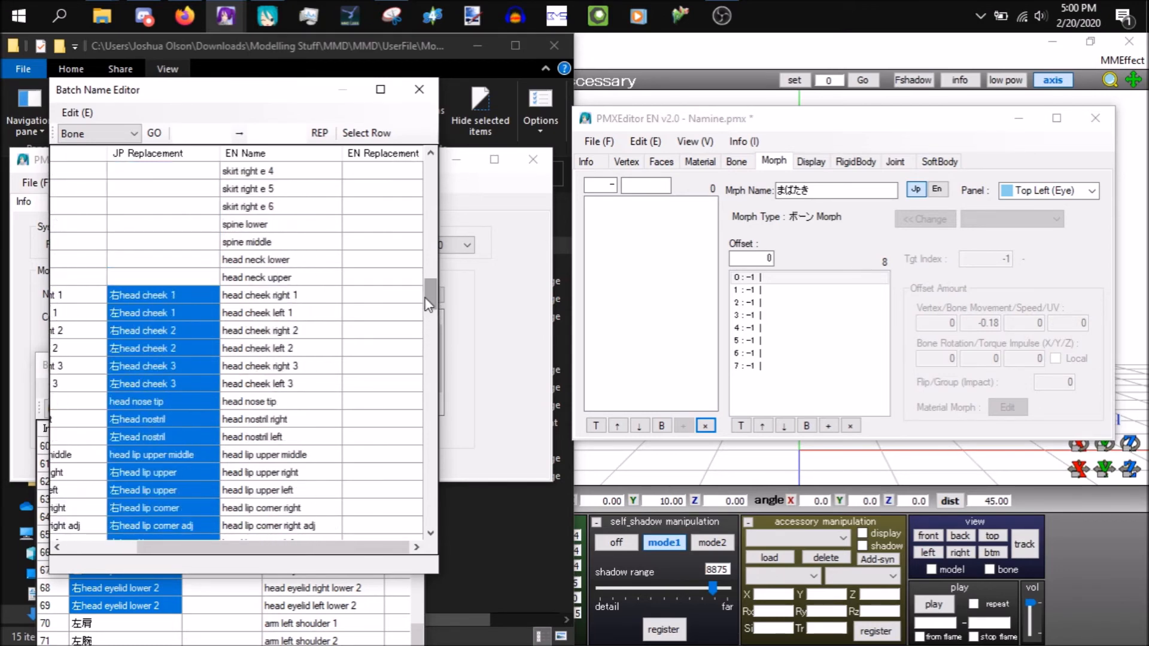
click(401, 299)
key(ctrl+v)
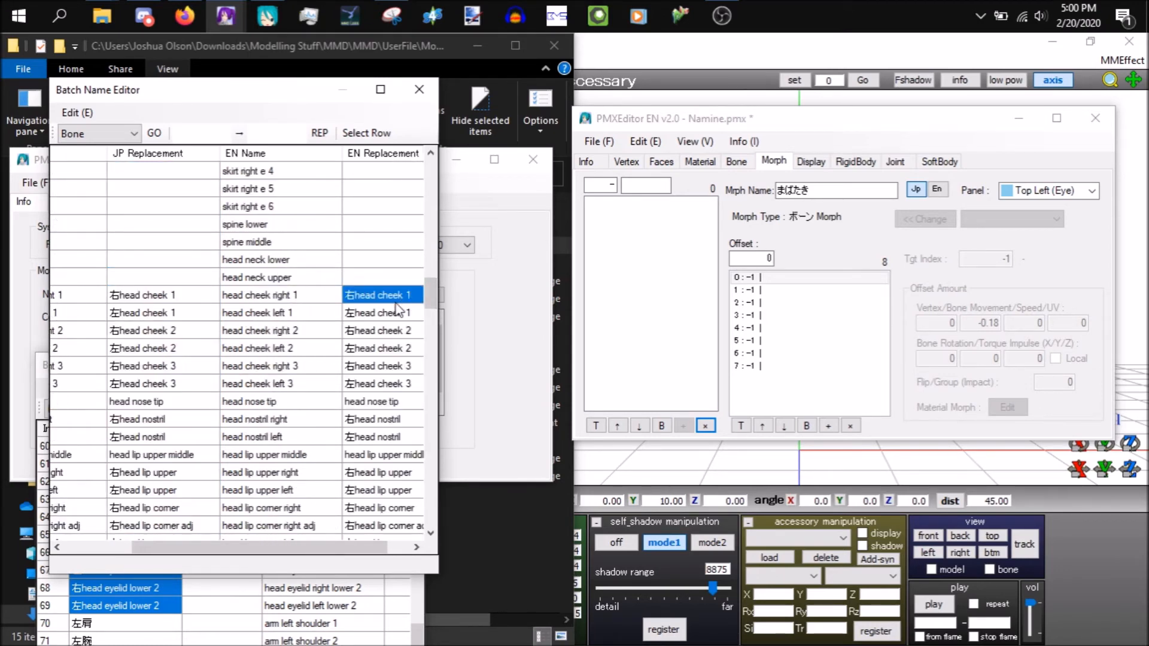
- Apply the JP and EN replacement names to all of Namine's bones and check the renamed facial bones in the list
click(155, 133)
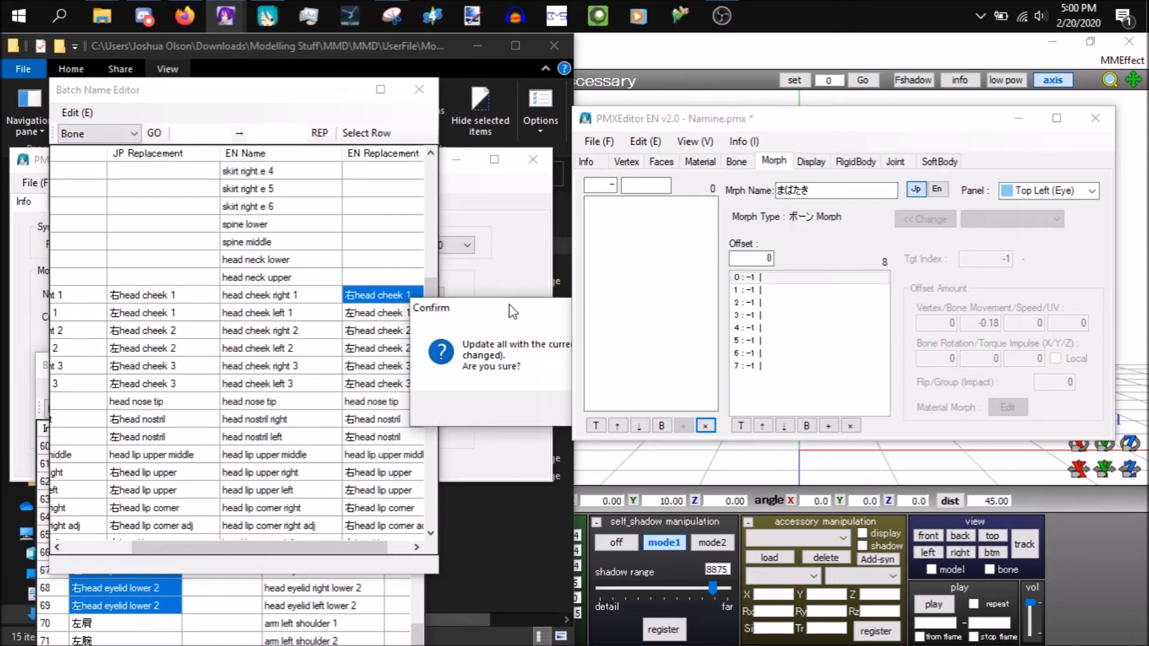
drag(525, 319, 270, 301)
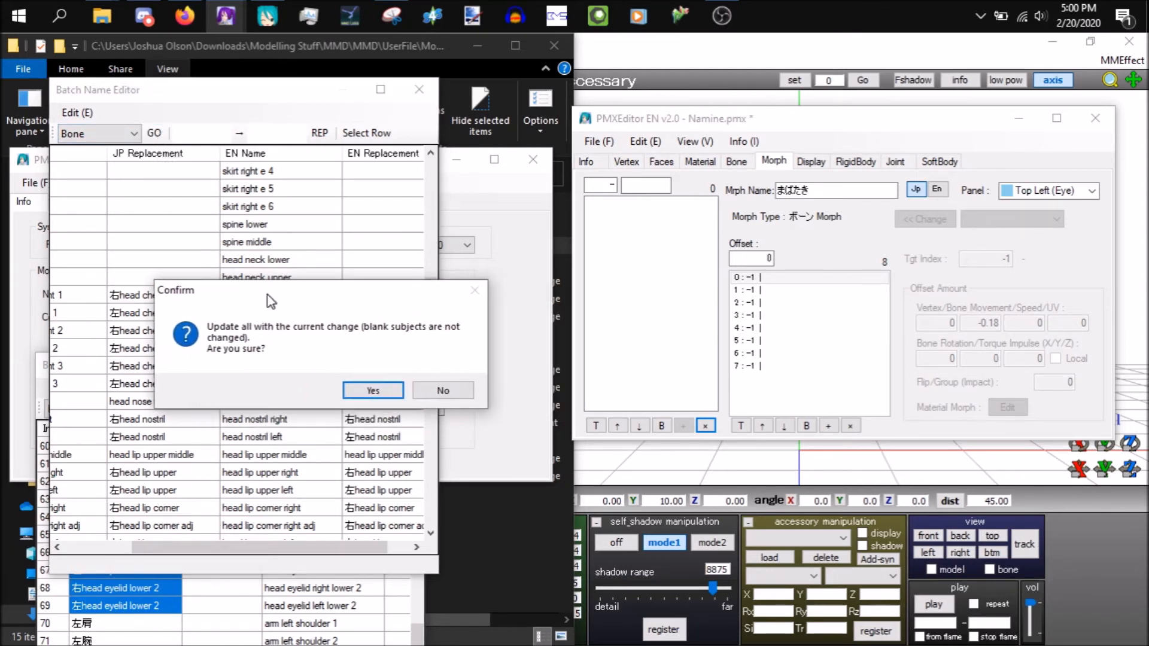
click(355, 392)
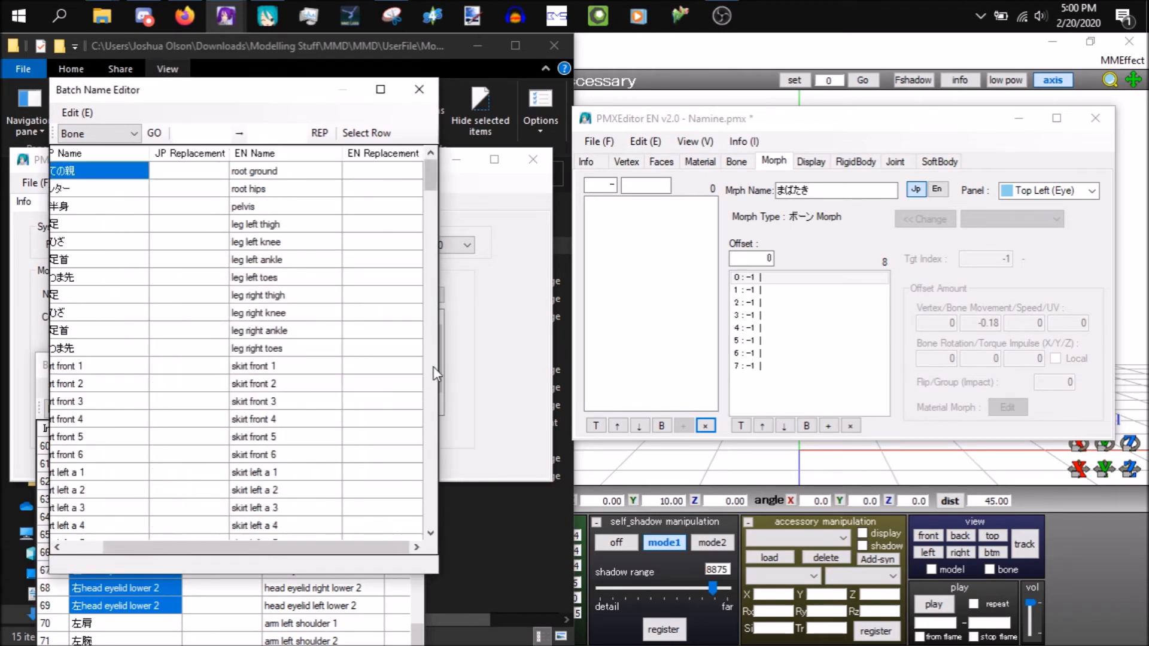
drag(249, 547, 178, 539)
drag(432, 174, 423, 336)
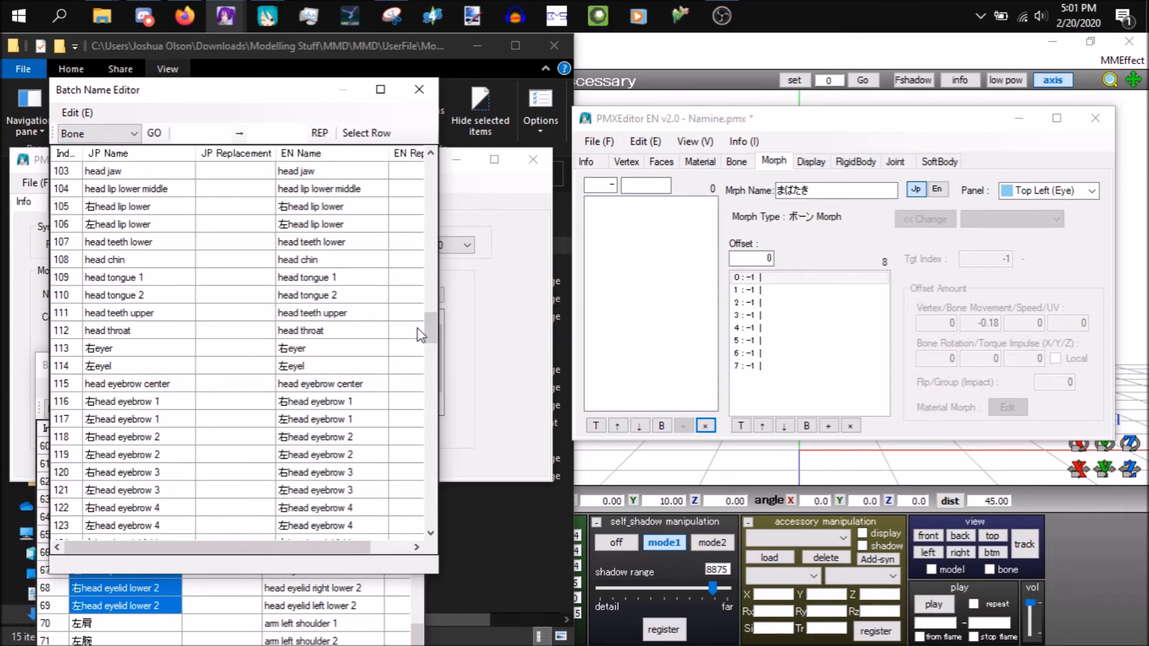
- Close the batch name editors of both models and close the Base.pmx editor
click(419, 90)
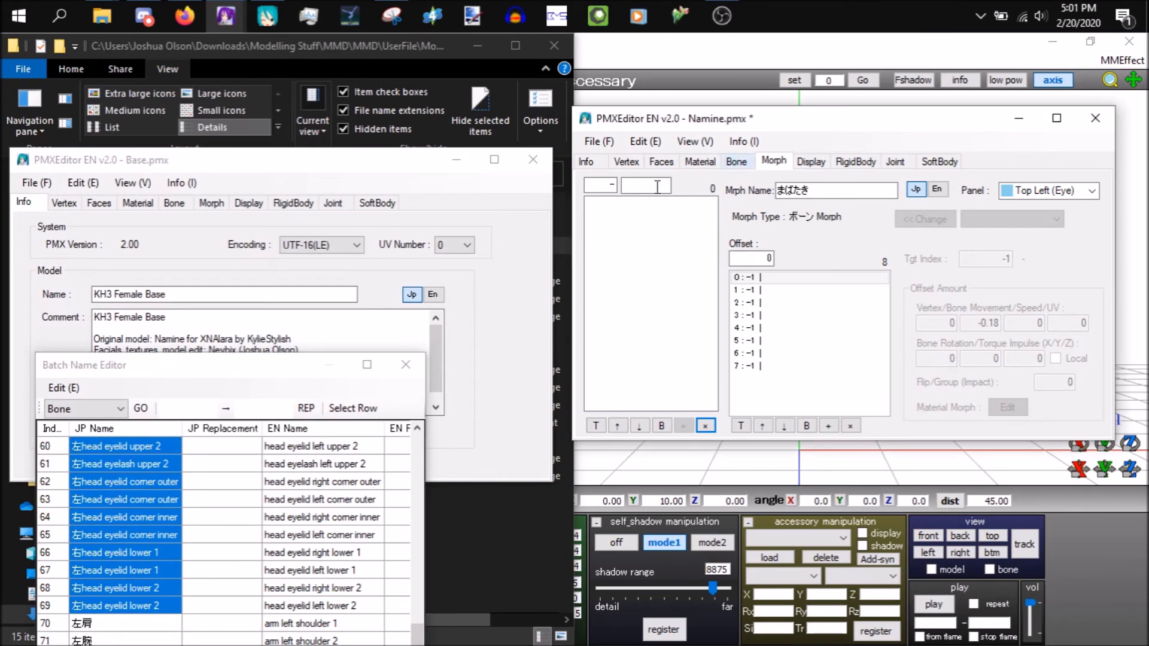
click(406, 365)
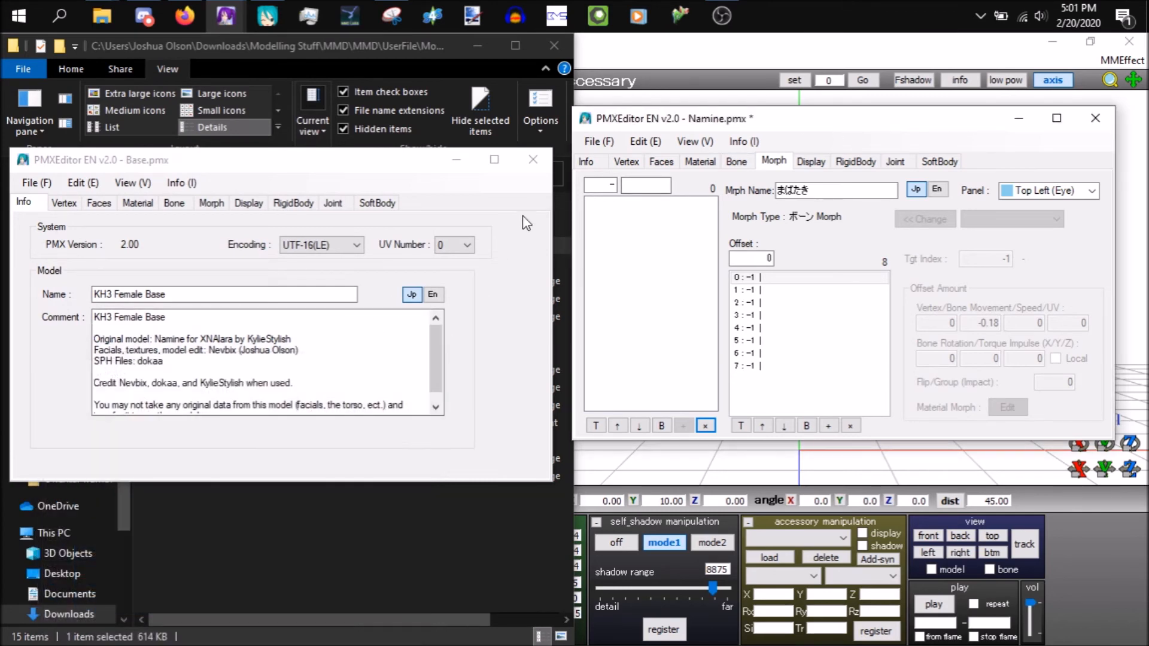
click(531, 153)
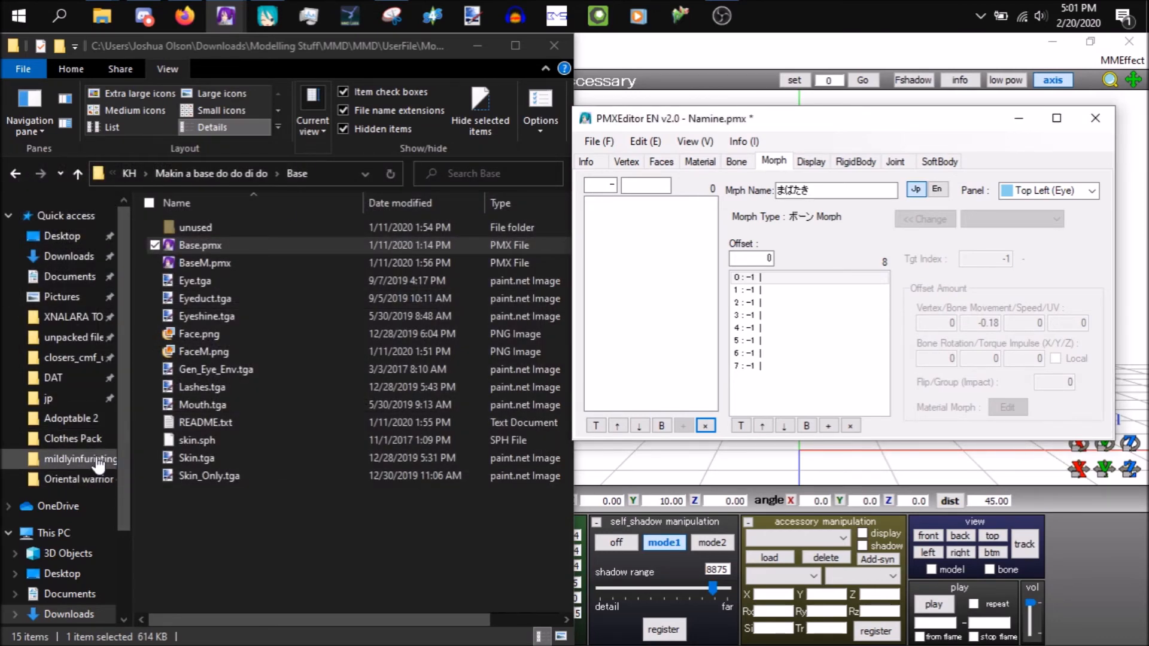
- Browse back out of the Base folder past UserFile, close the bone-name text file and return to the Namine editor
click(16, 174)
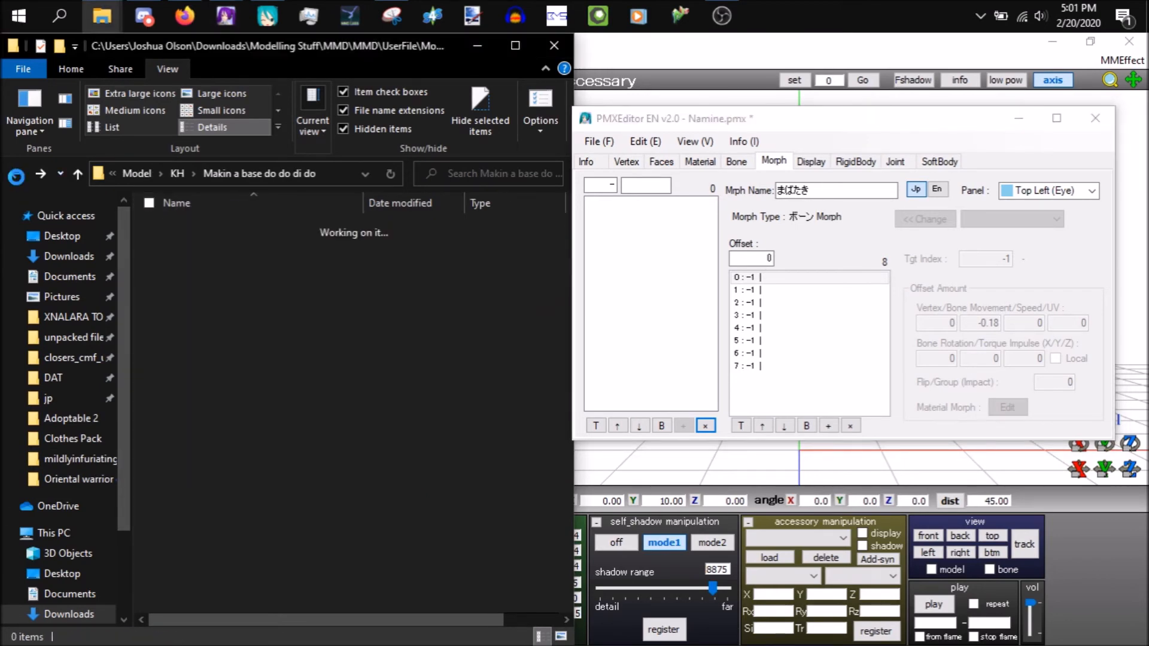
click(16, 175)
click(16, 174)
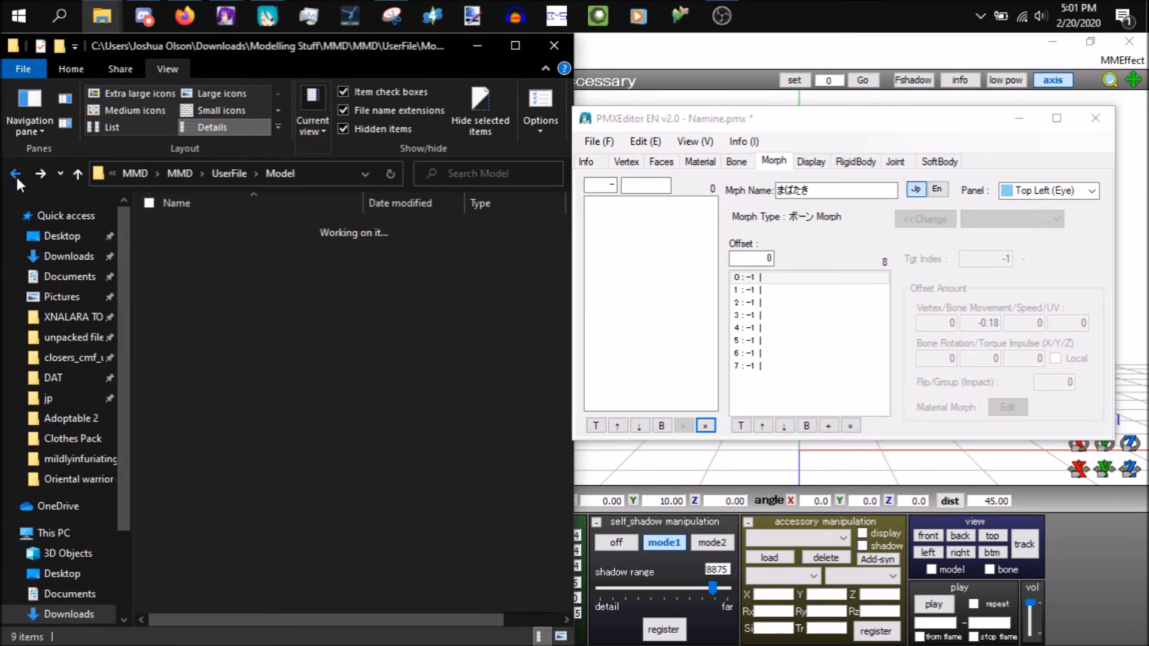
click(16, 175)
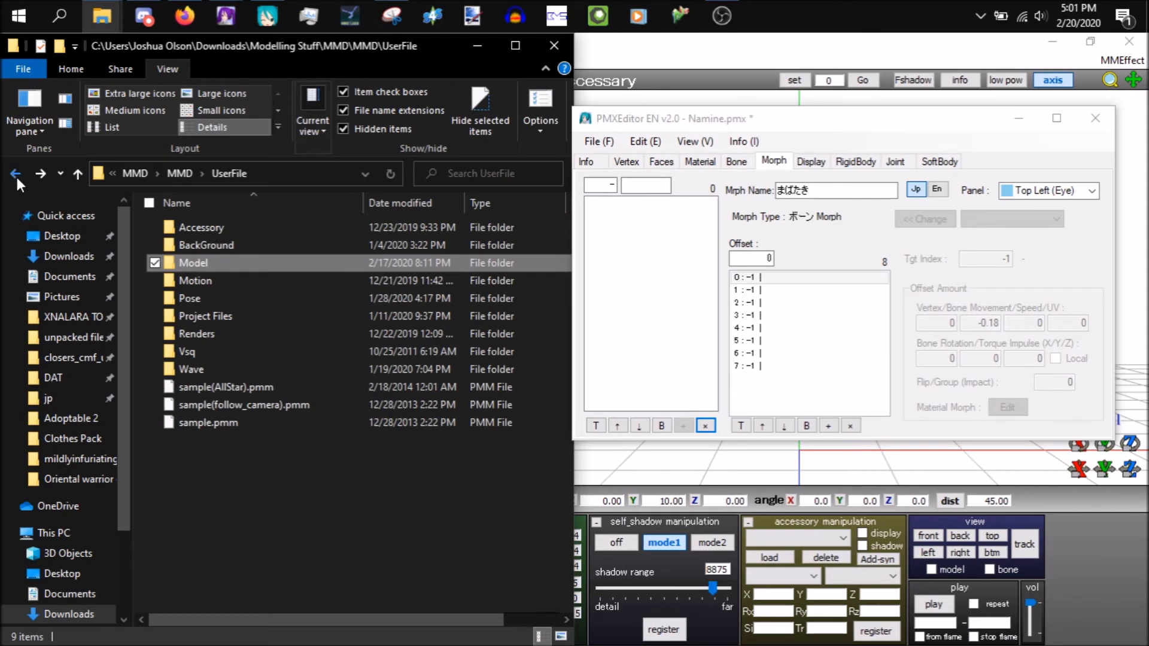
click(17, 175)
click(17, 175)
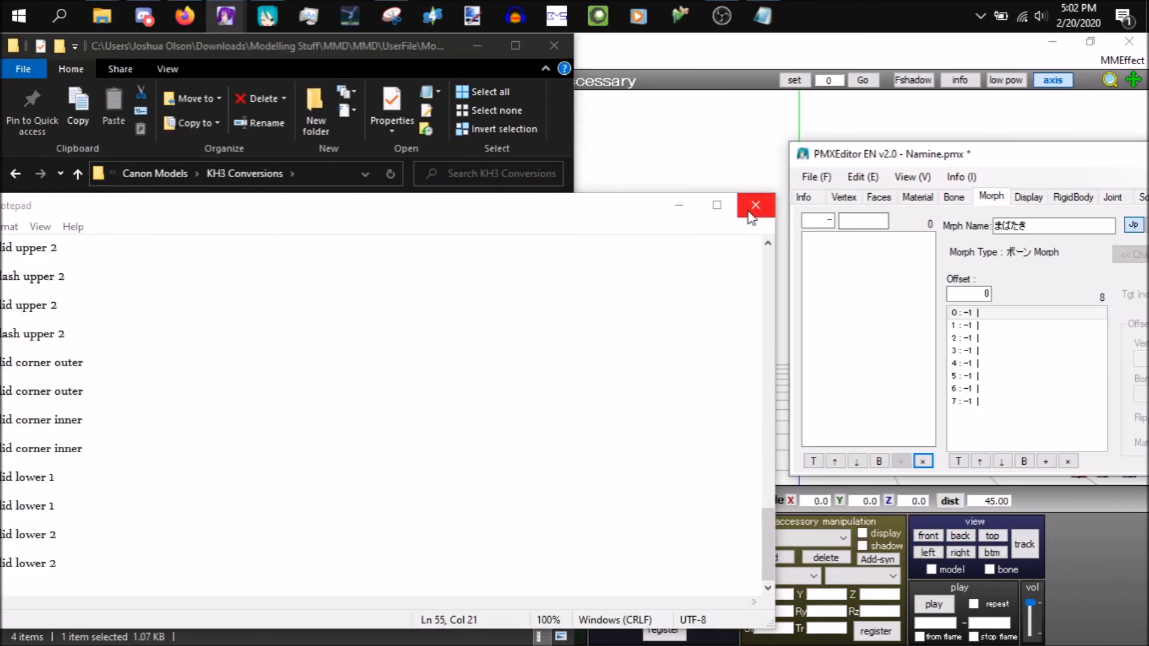
click(752, 207)
click(1068, 163)
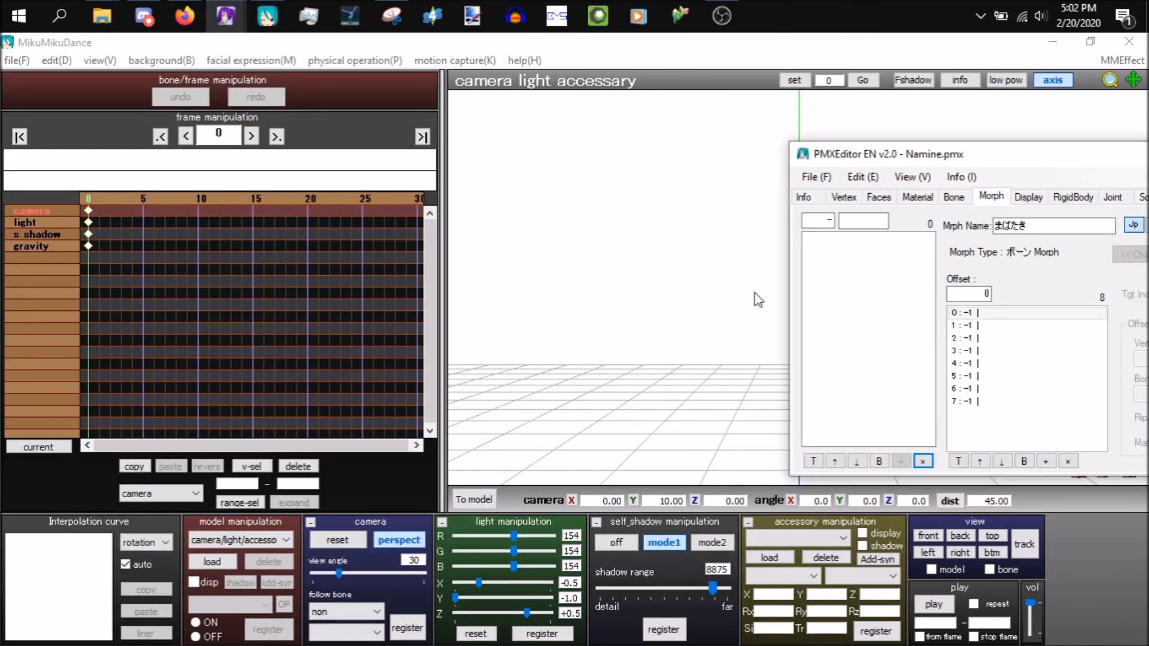
right_click(861, 312)
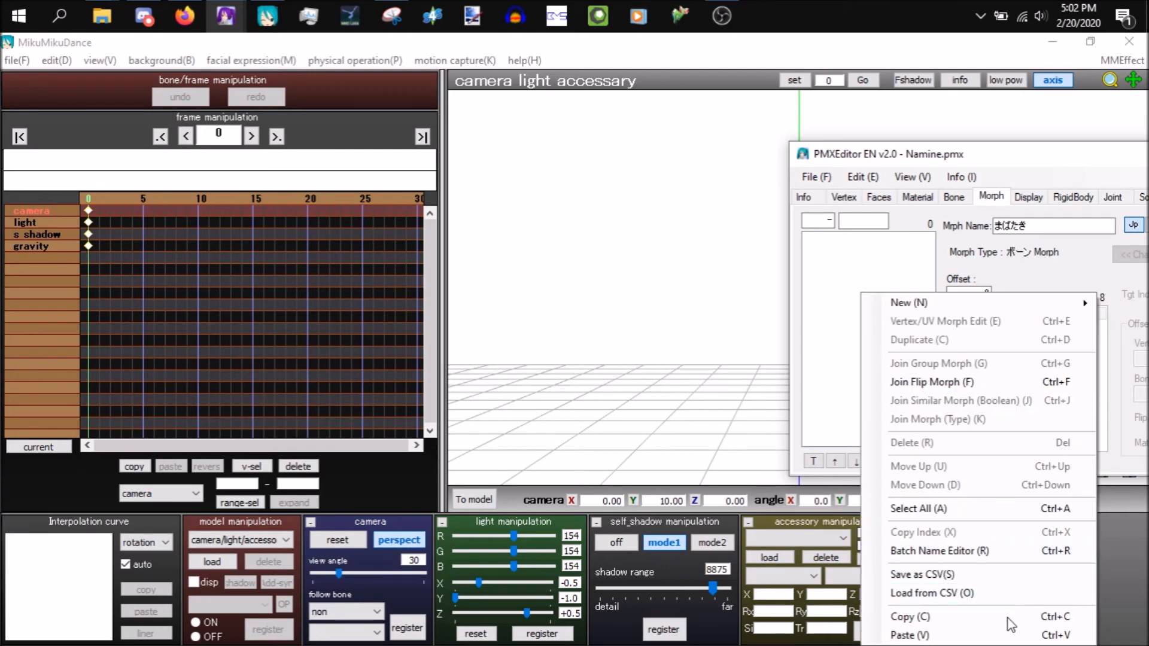
click(998, 590)
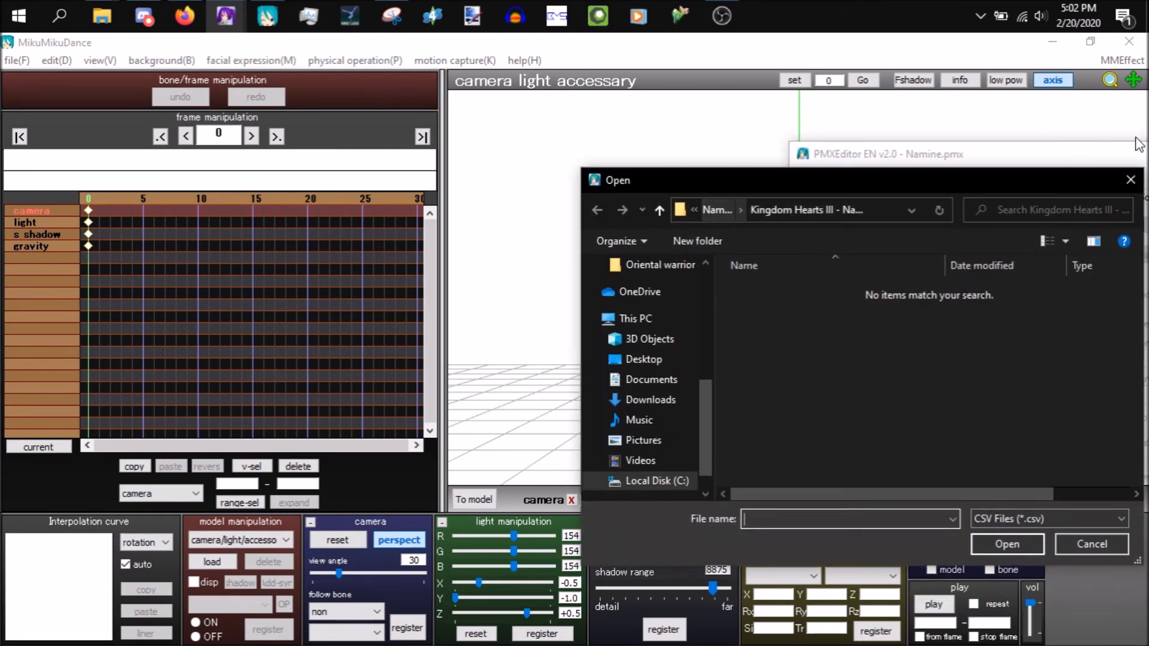
click(1131, 179)
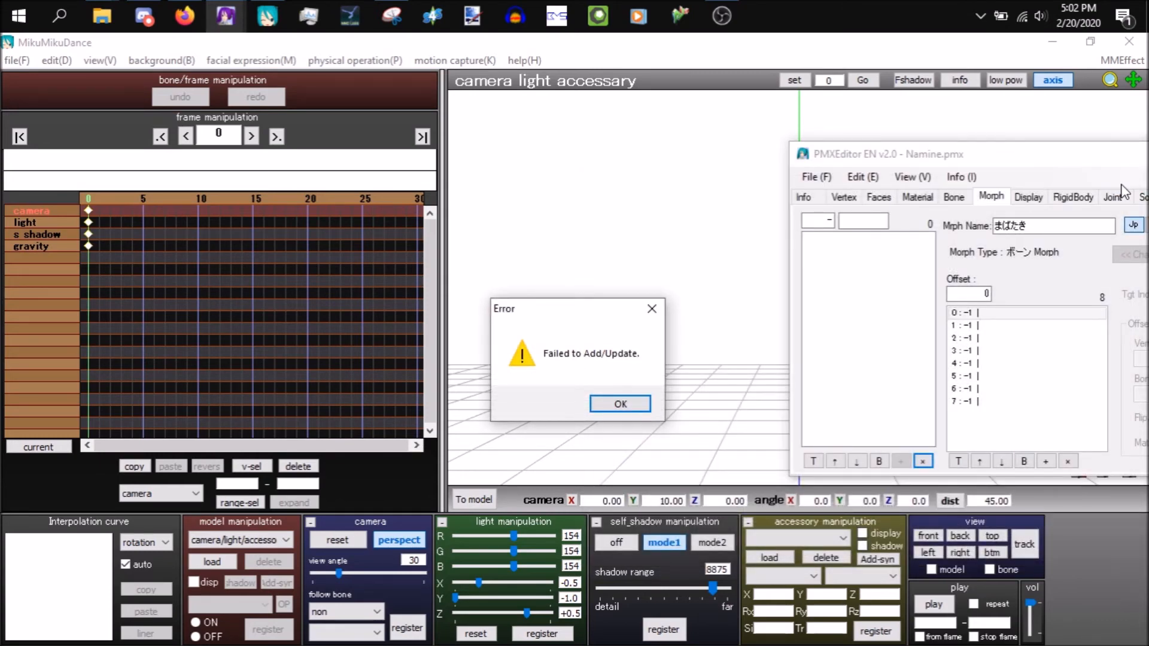
click(620, 404)
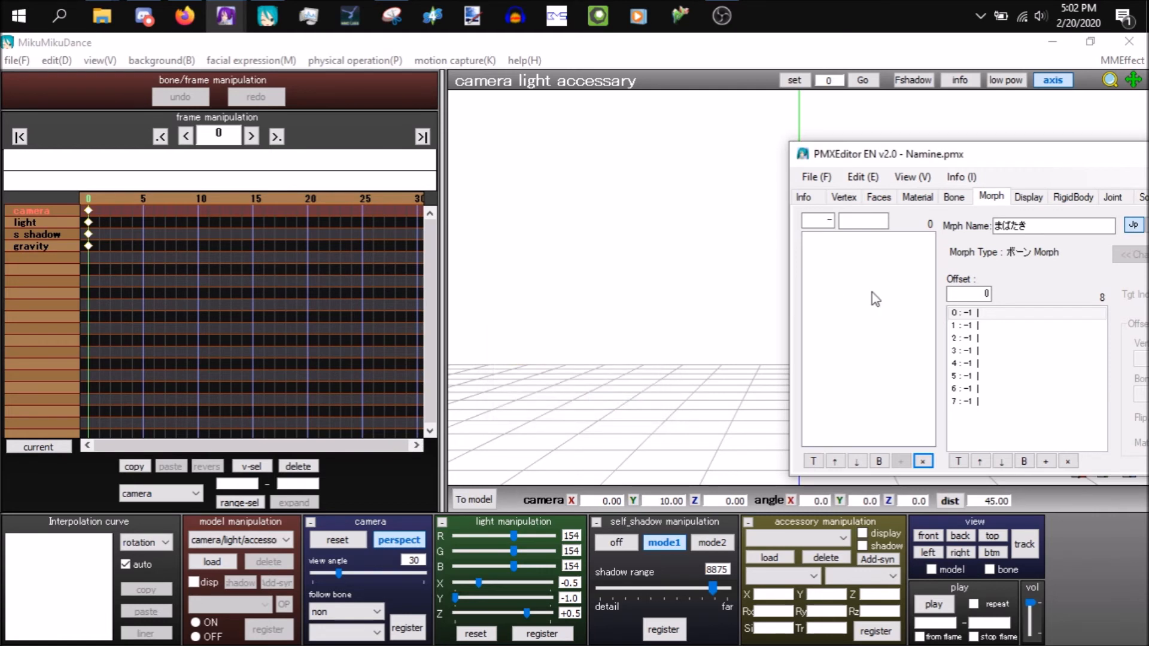
- Copy the leftover morph name まばたき, create a new bone morph with that Japanese name and set its English name to Blink
drag(990, 167, 739, 231)
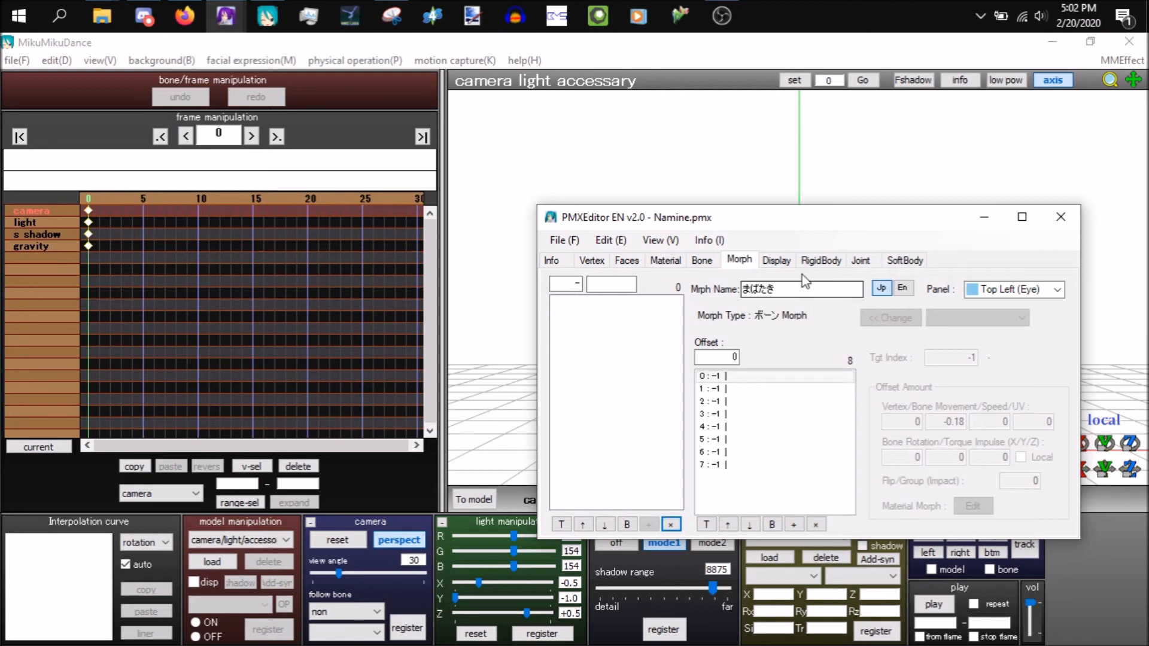
drag(802, 293, 430, 338)
key(ctrl+c)
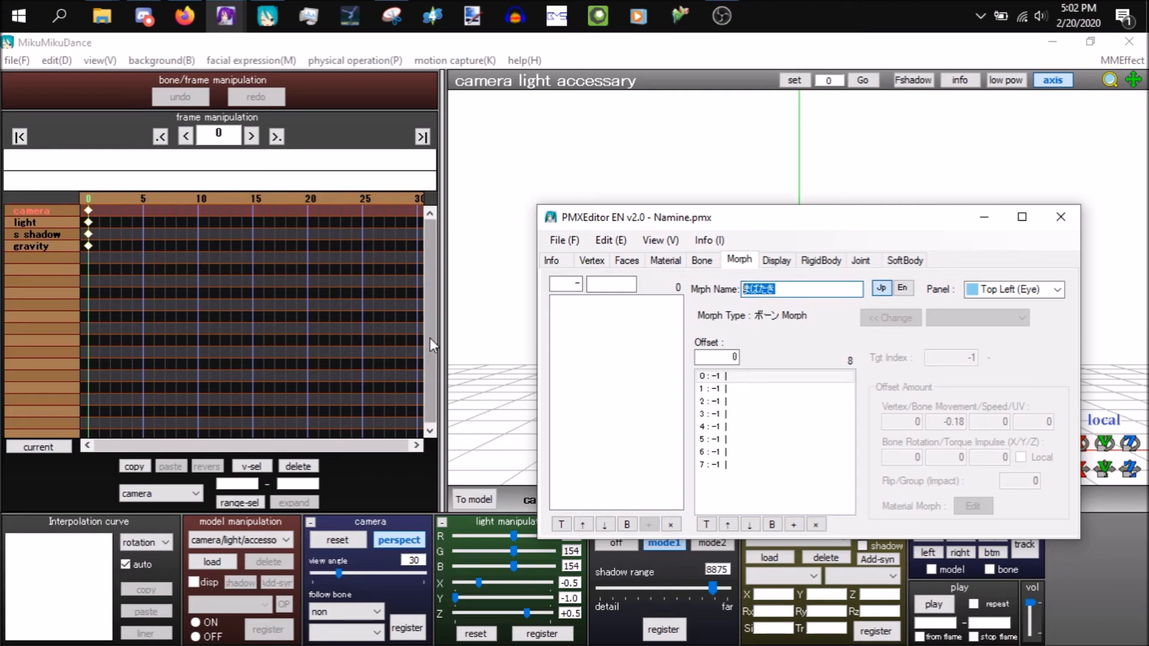
right_click(585, 364)
mouse_move(703, 305)
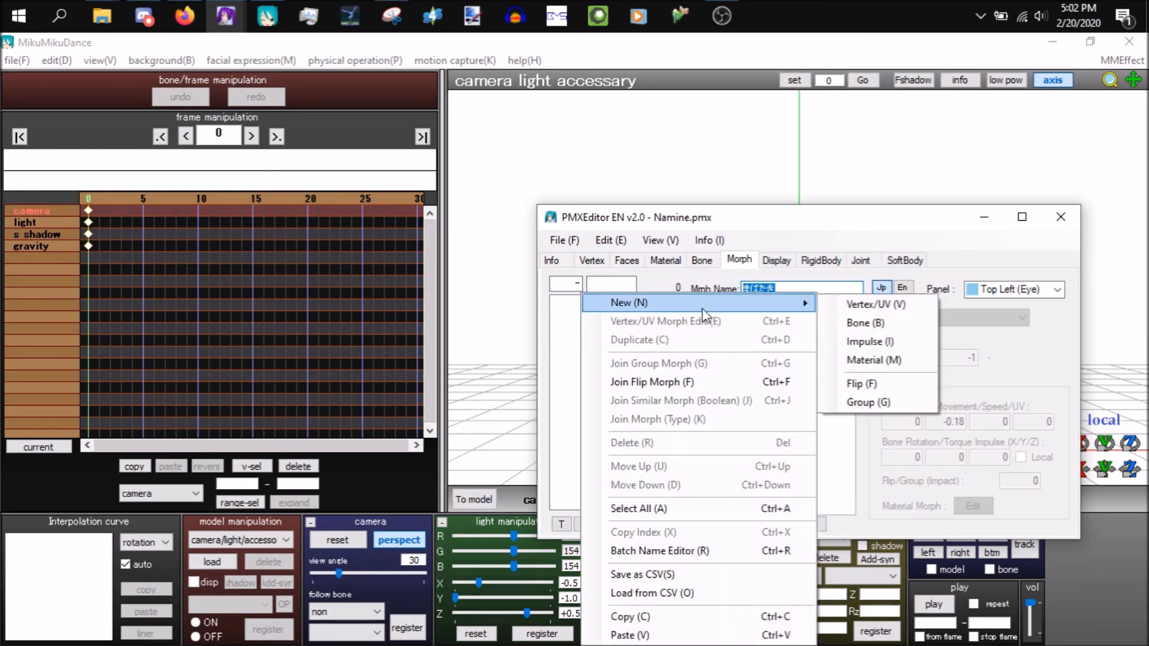
click(866, 324)
key(ctrl+a)
key(ctrl+v)
click(902, 289)
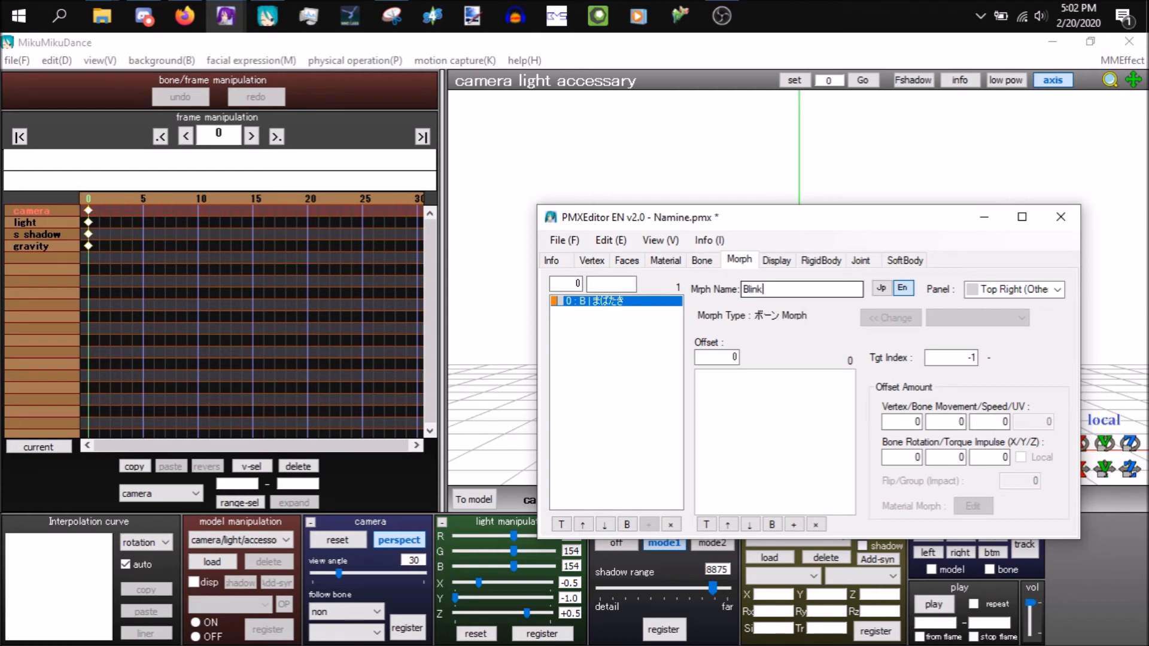
- Select the right and left head eyelid upper 1 and upper 2 bones, numbers 126, 128, 130 and 132, in Namine's bone list
click(701, 260)
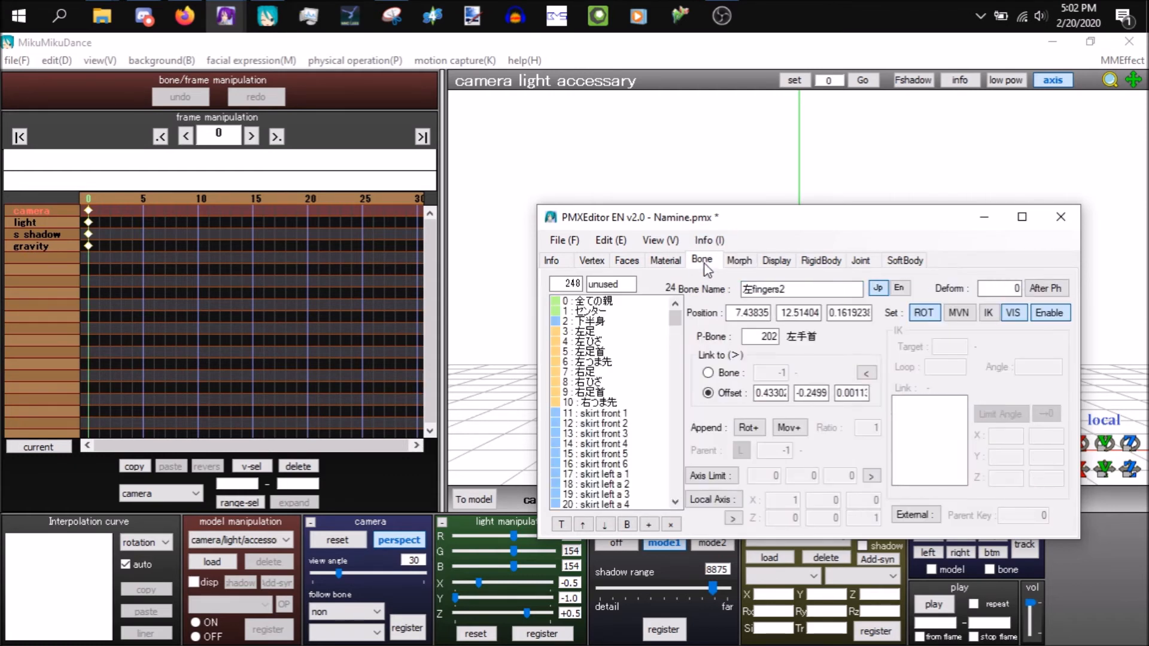
drag(676, 319, 678, 408)
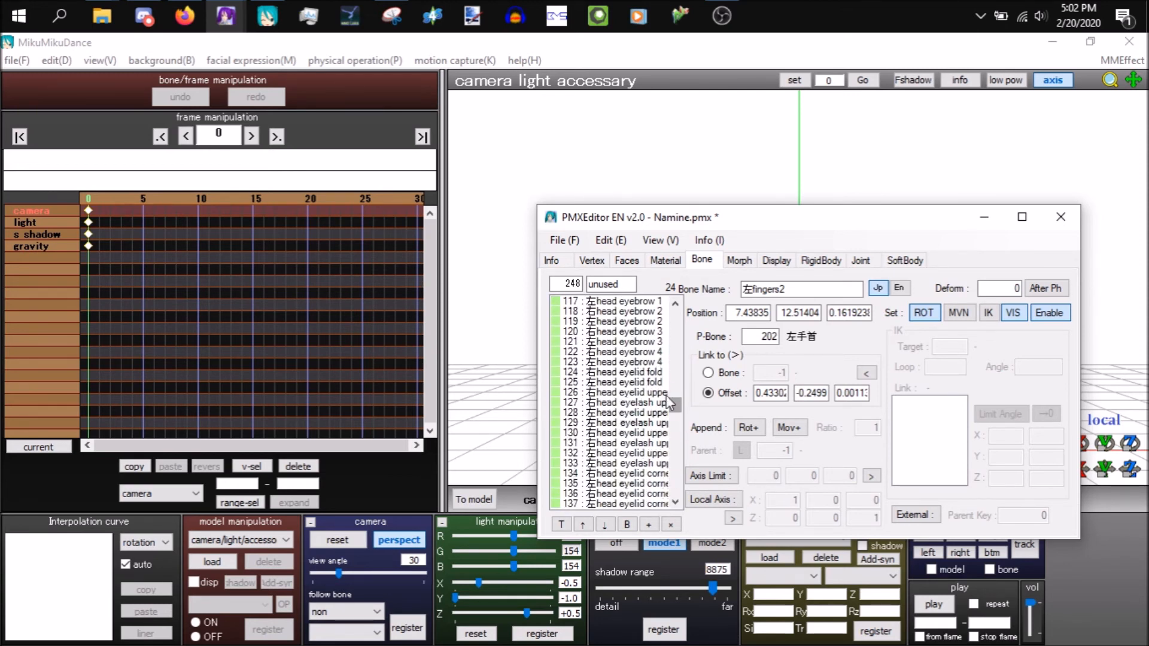
click(657, 383)
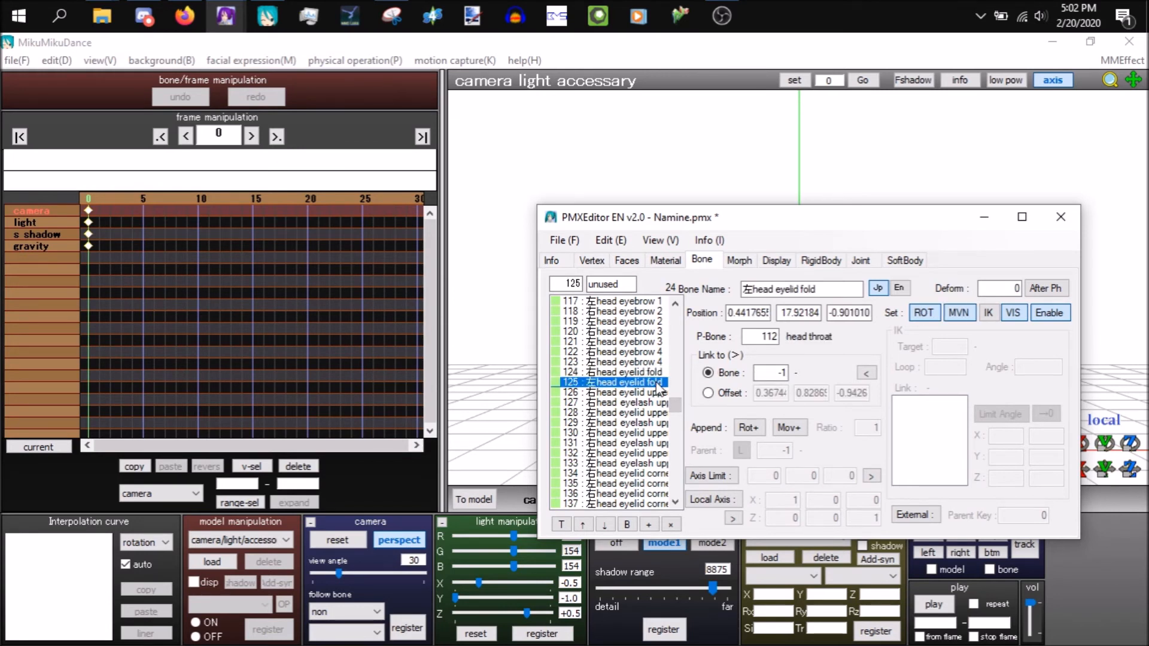
click(663, 394)
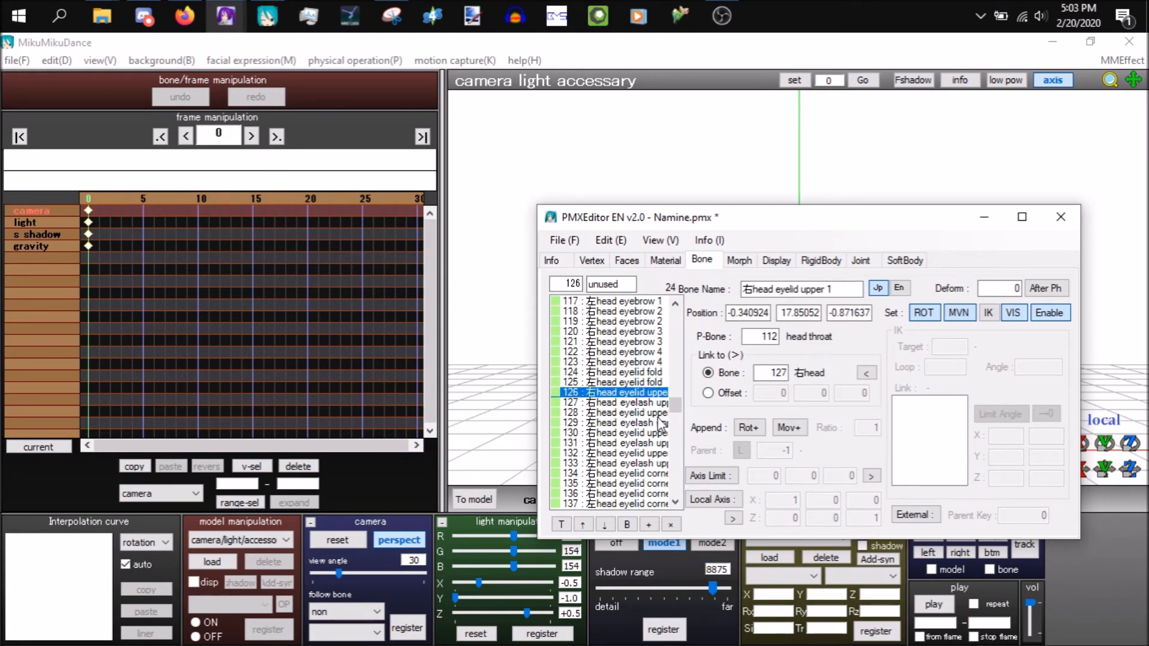
ctrl+click(658, 413)
ctrl+click(658, 432)
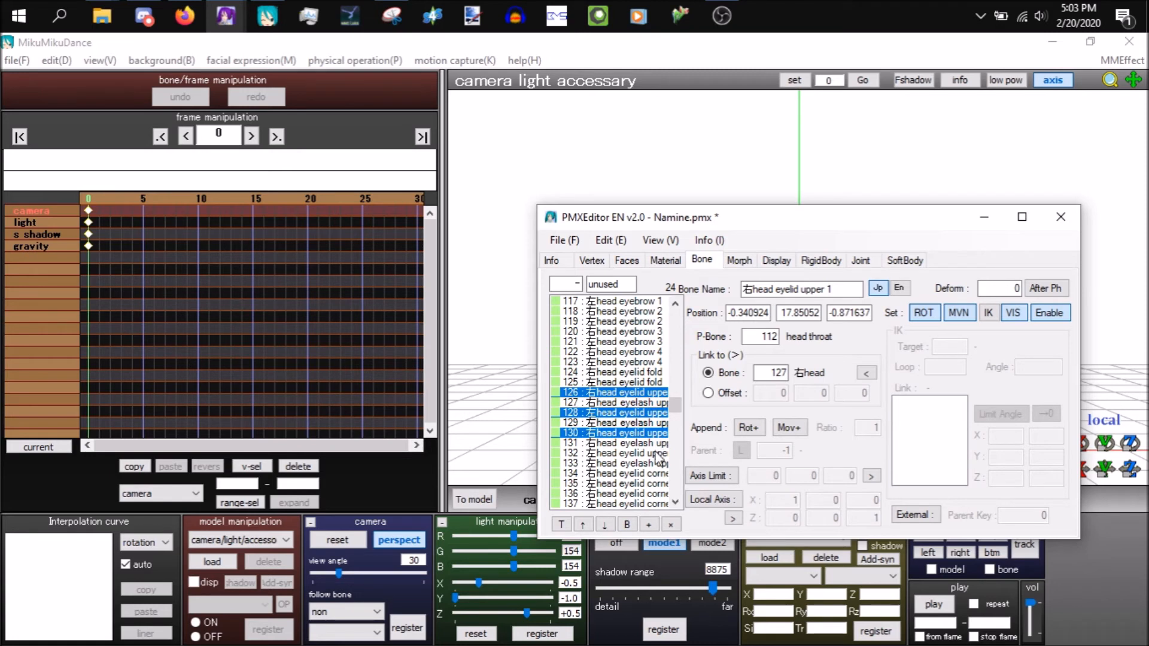
ctrl+click(656, 454)
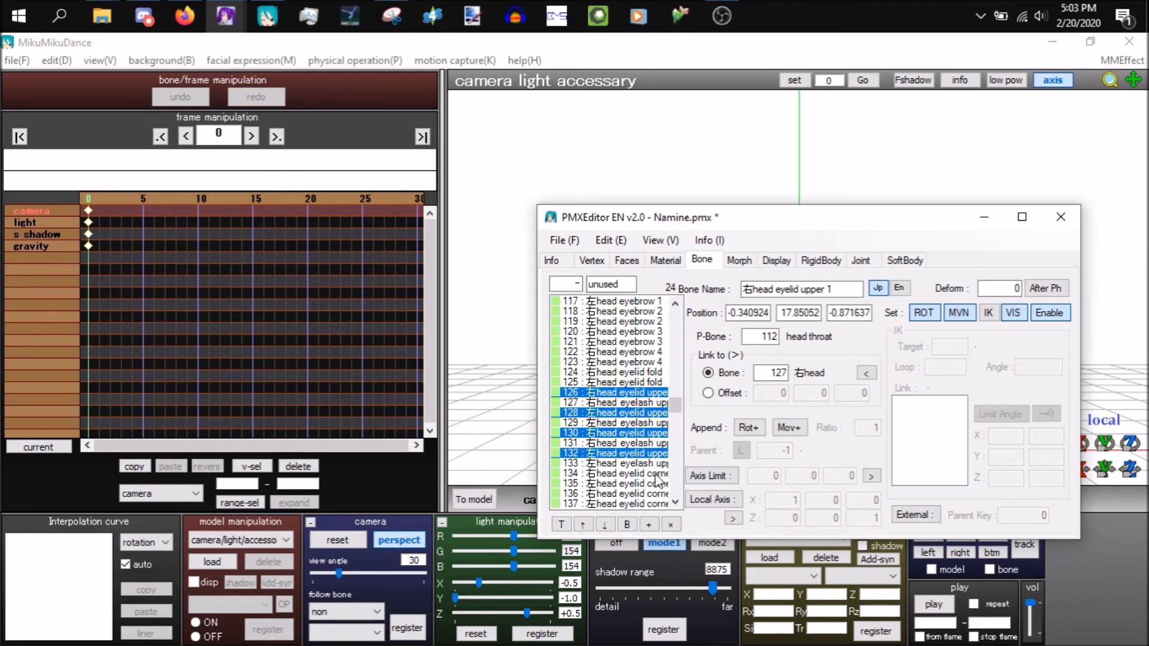
ctrl+click(658, 476)
ctrl+click(657, 495)
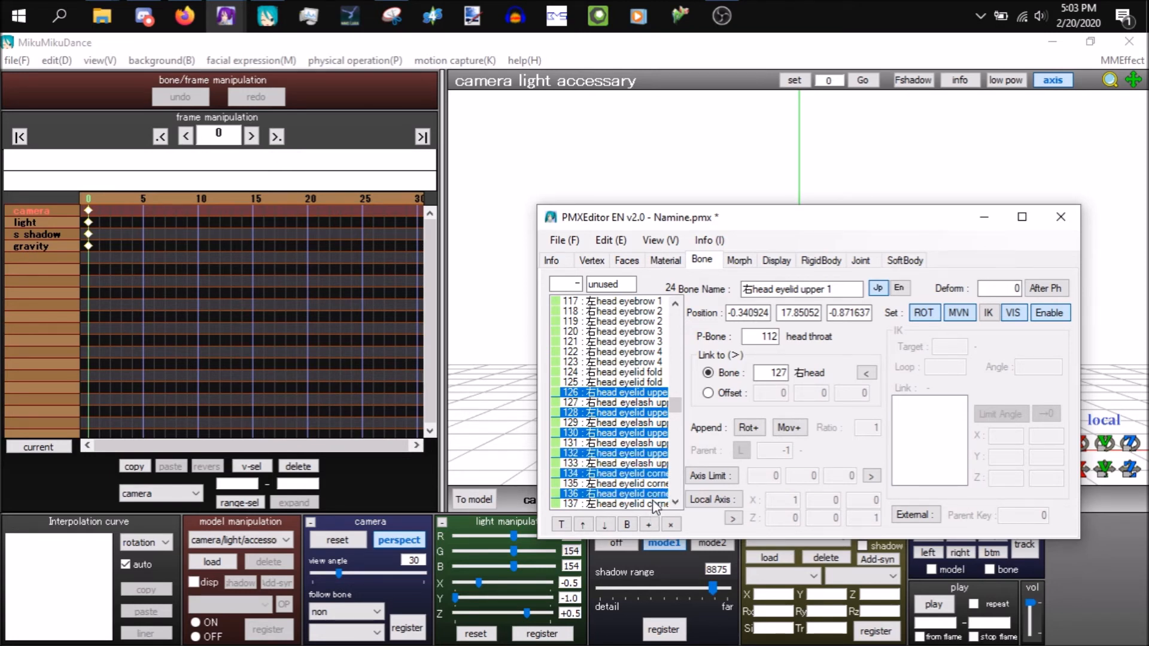
ctrl+click(655, 494)
ctrl+click(649, 475)
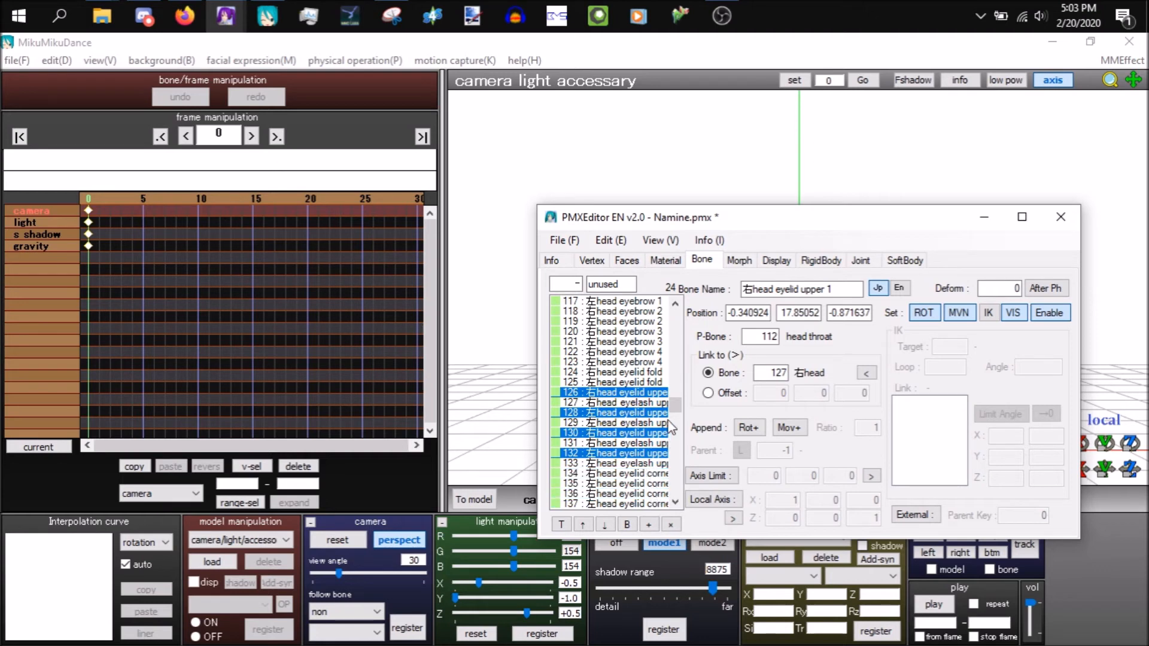
- Add the right head eyelid lower 1 and lower 2 bones, numbers 138 and 140, to the selection and copy the selected bones' indices
drag(675, 410, 675, 414)
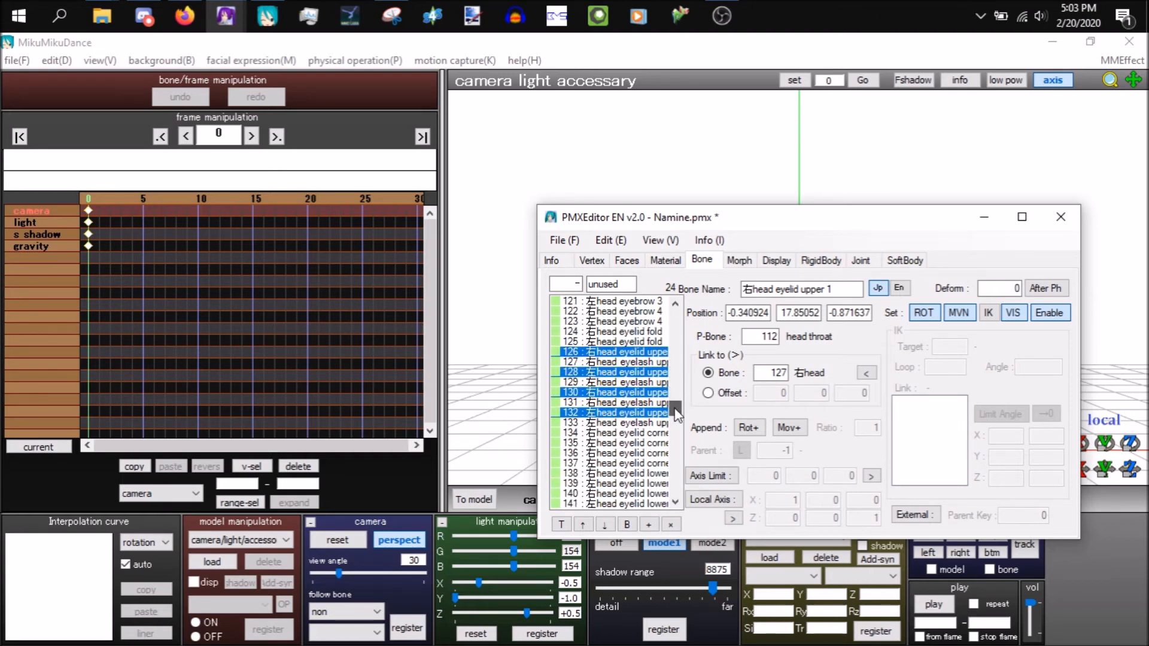
ctrl+click(663, 477)
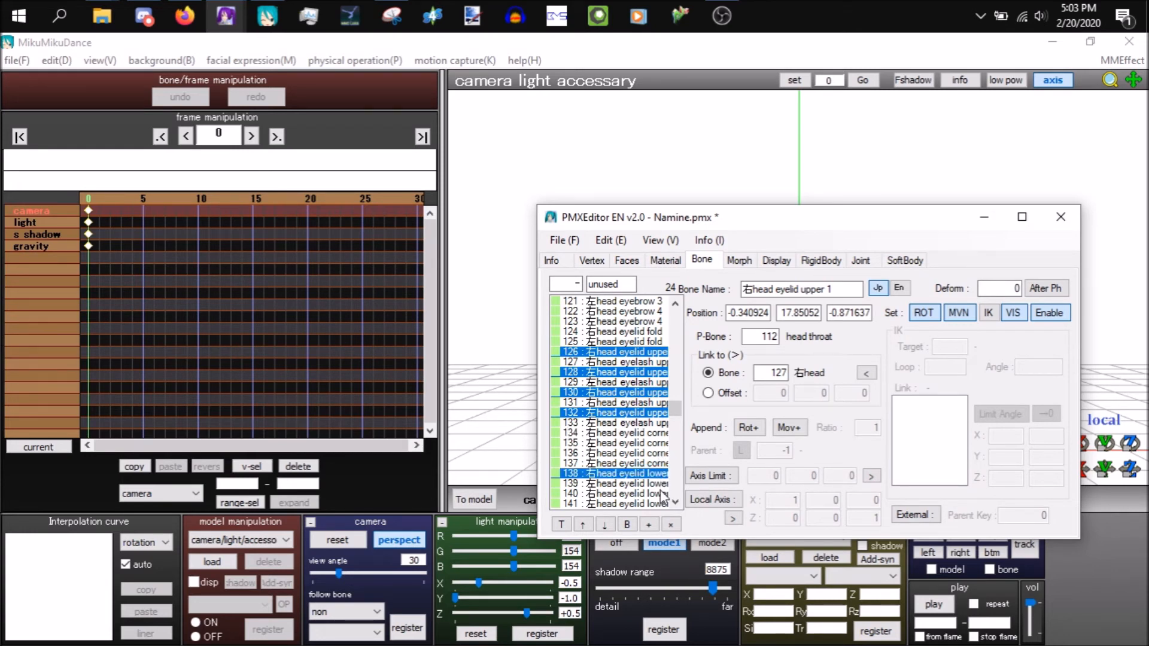
ctrl+click(662, 494)
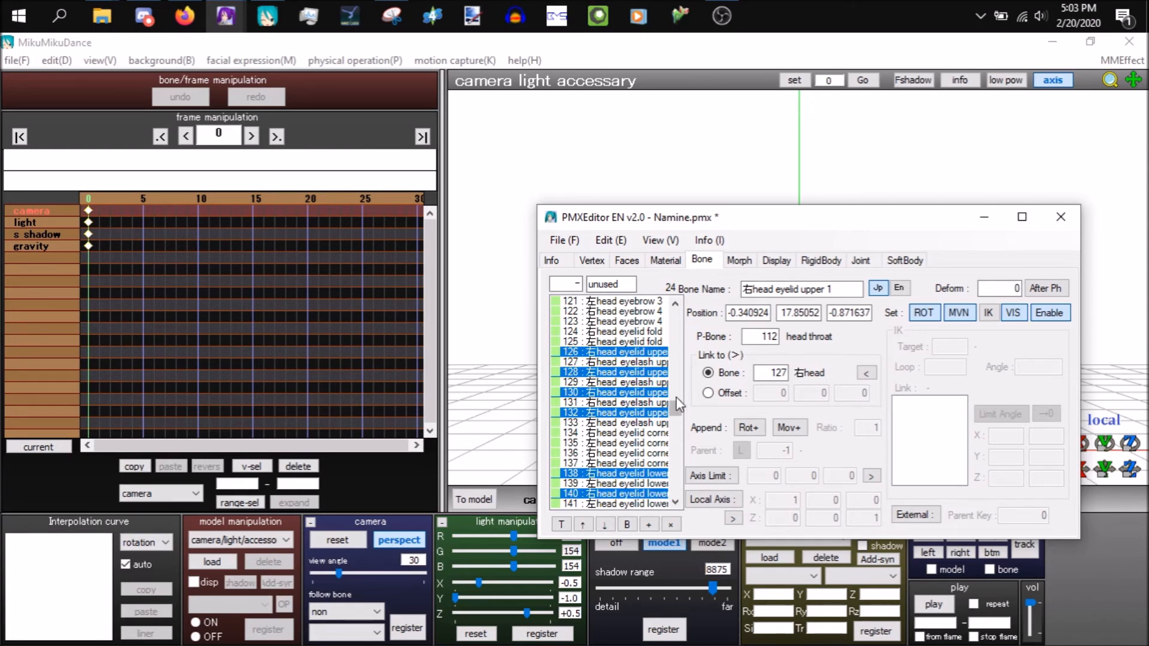
scroll(676, 413, down, 2)
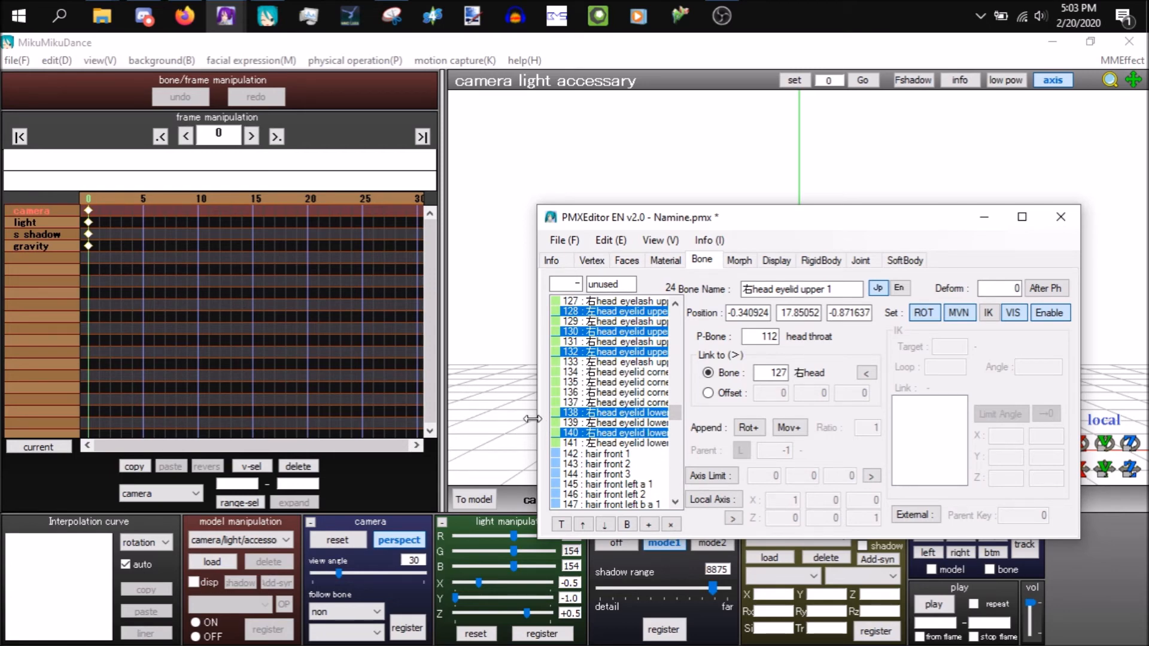
drag(535, 417, 352, 411)
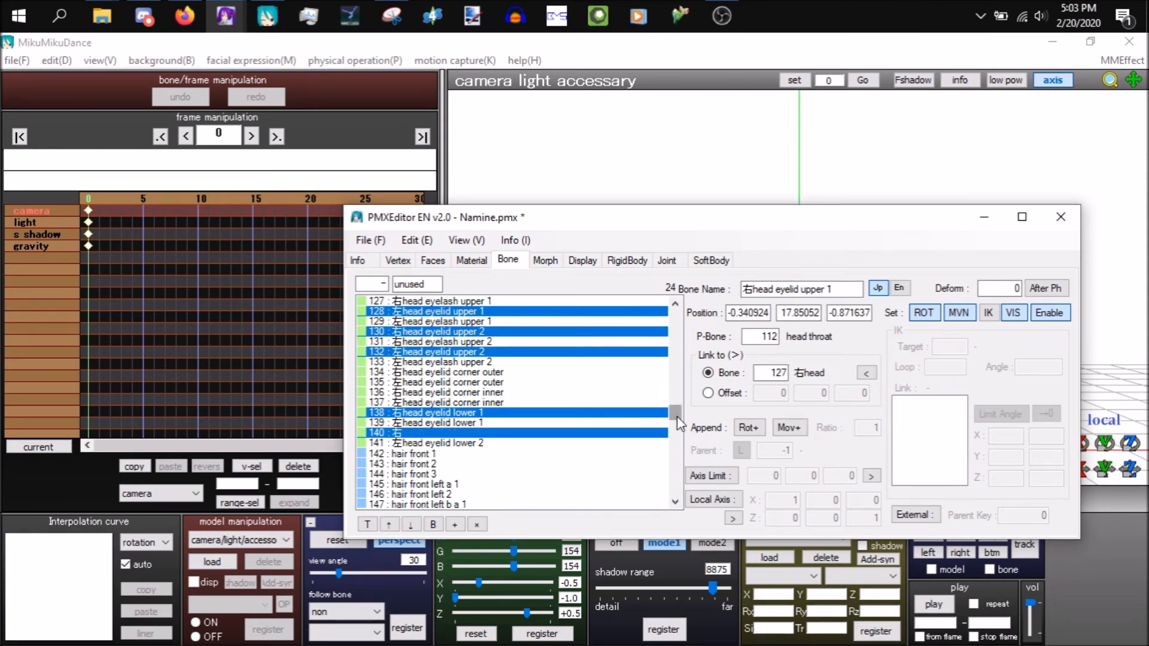
scroll(677, 416, up, 2)
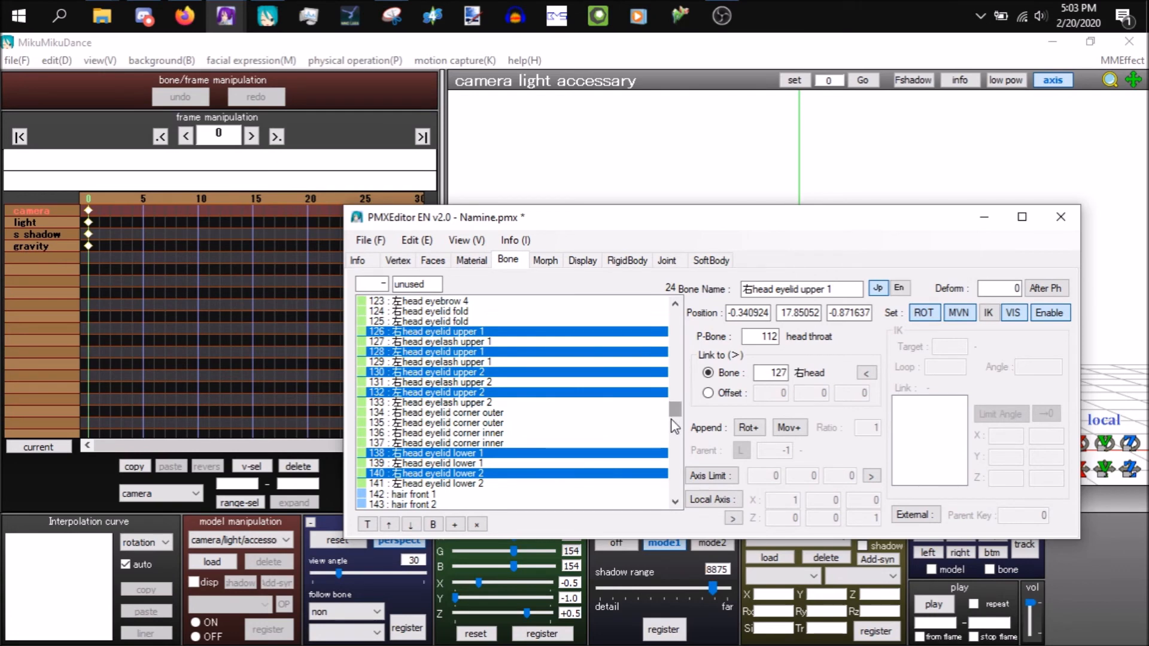
right_click(598, 397)
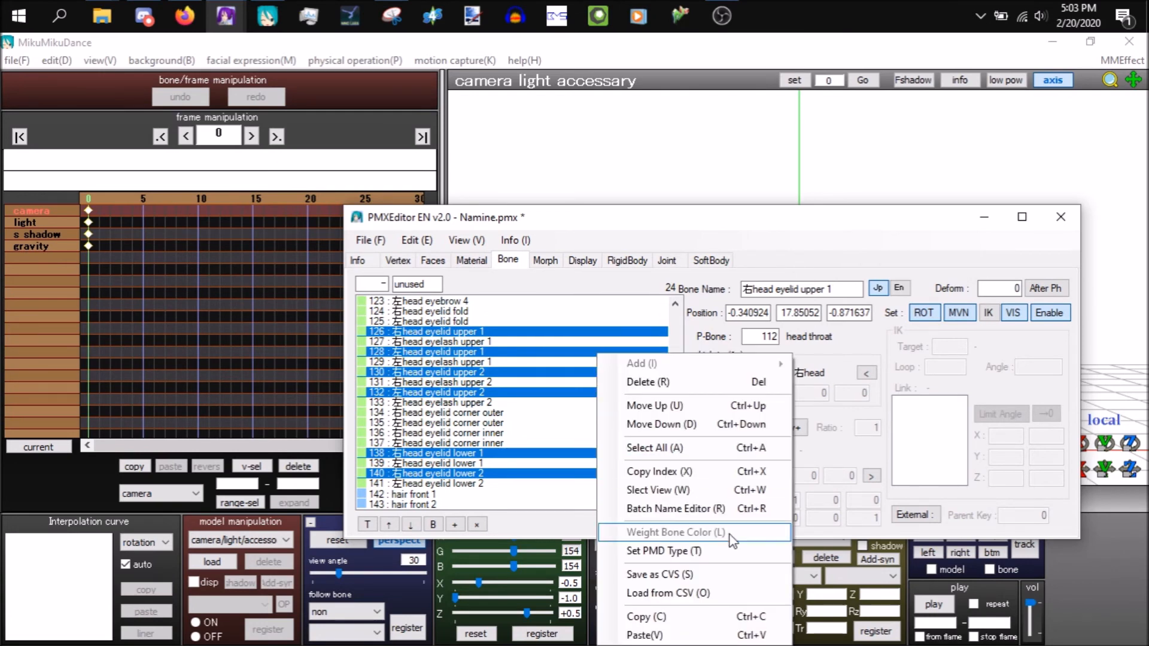
click(717, 465)
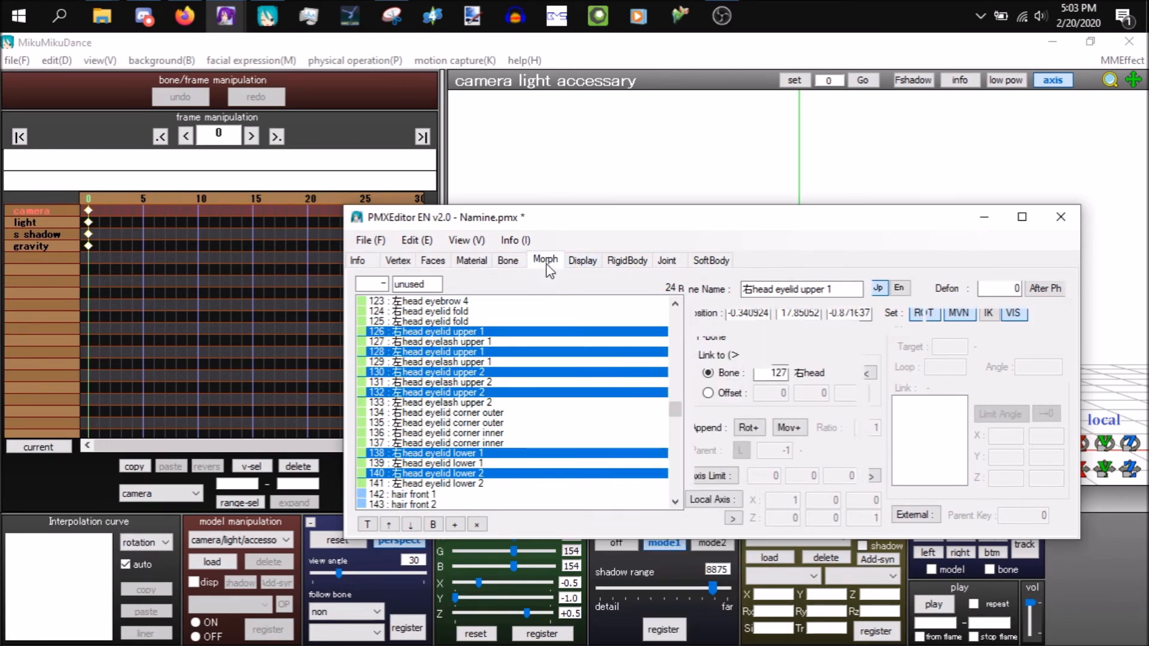
- Paste the copied bone indices as offsets of the Blink morph and save the Namine model
click(545, 262)
right_click(760, 429)
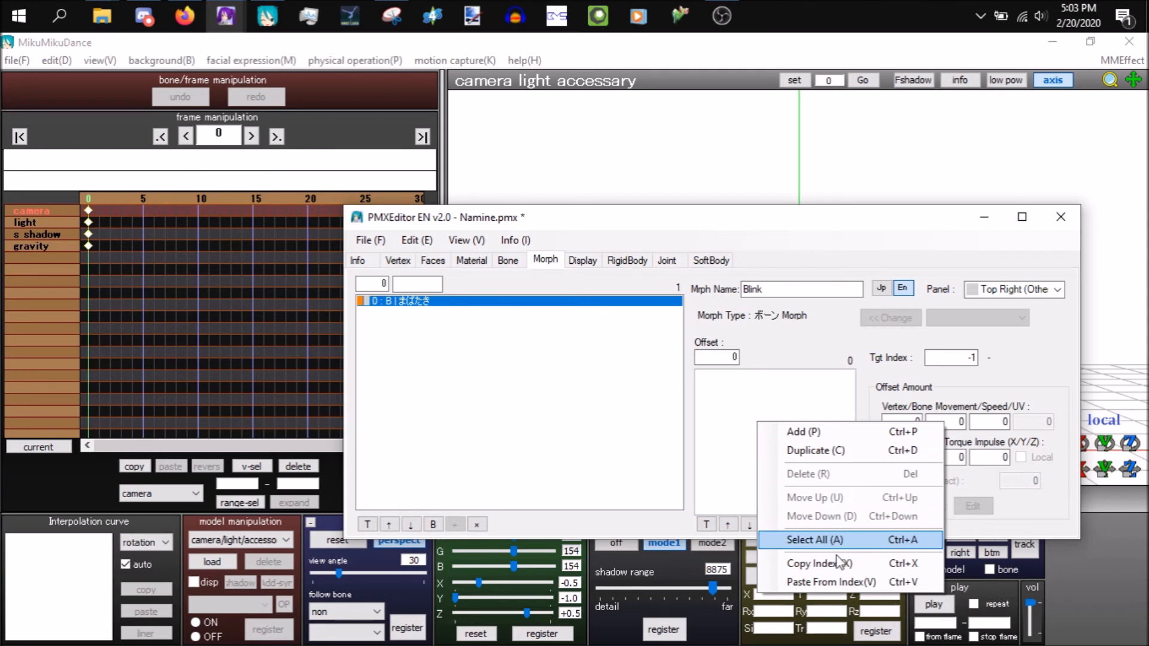
click(838, 585)
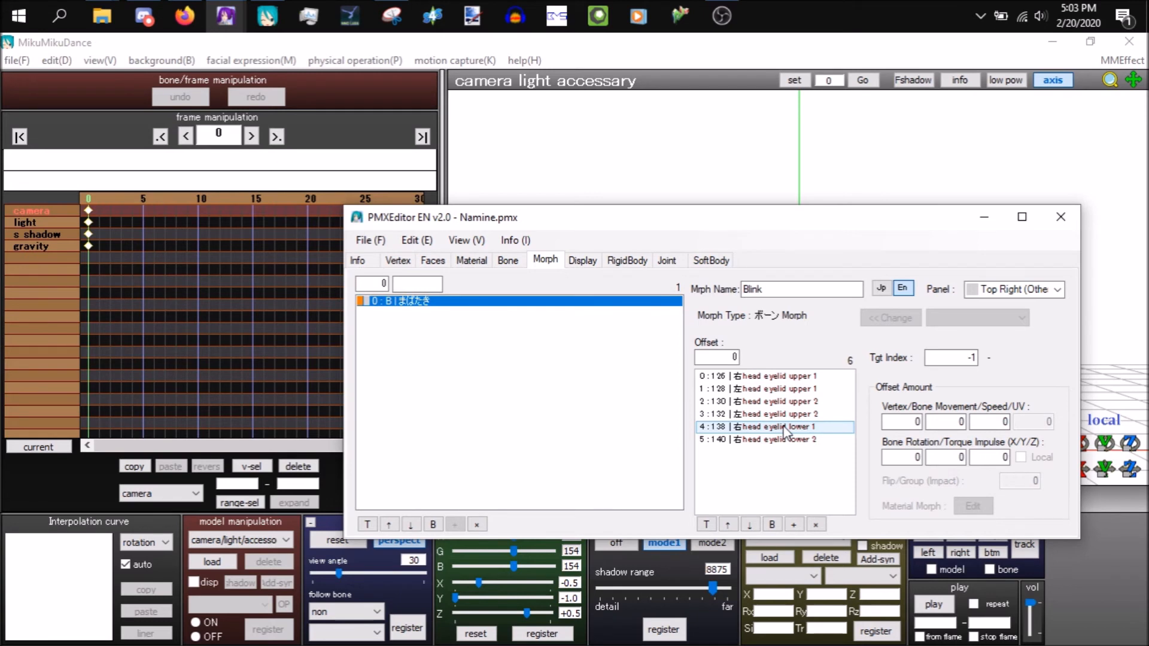
click(777, 111)
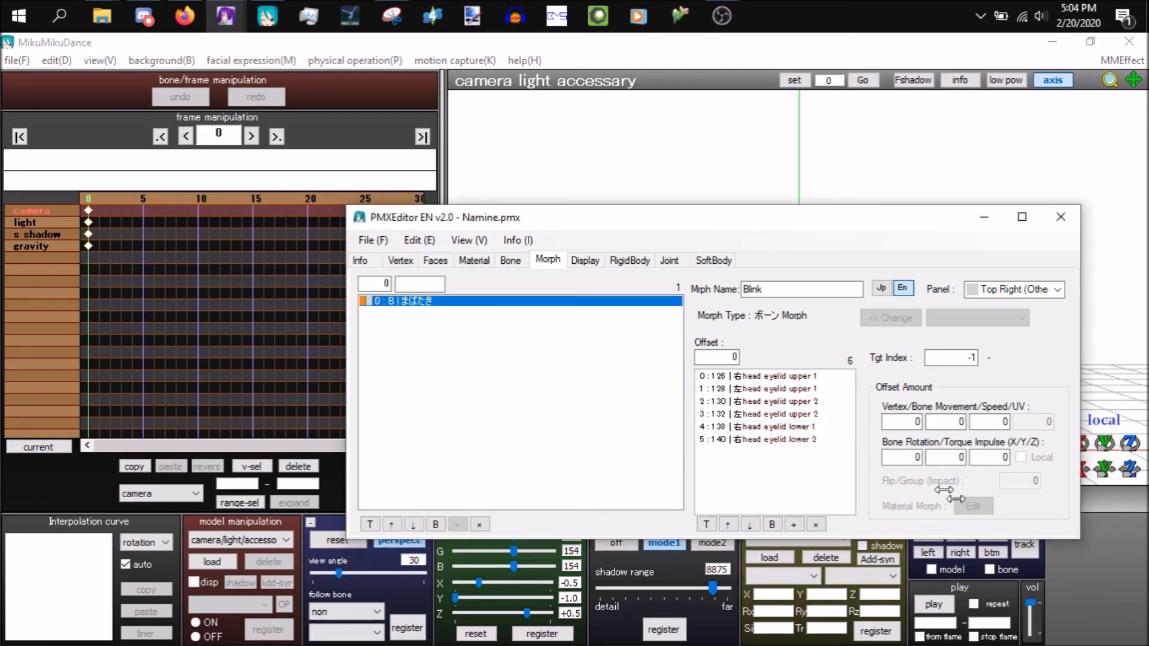
- Shrink the editor window and move it aside, then start loading a model in MikuMikuDance from the KH folder
drag(342, 361, 537, 363)
drag(729, 227, 927, 393)
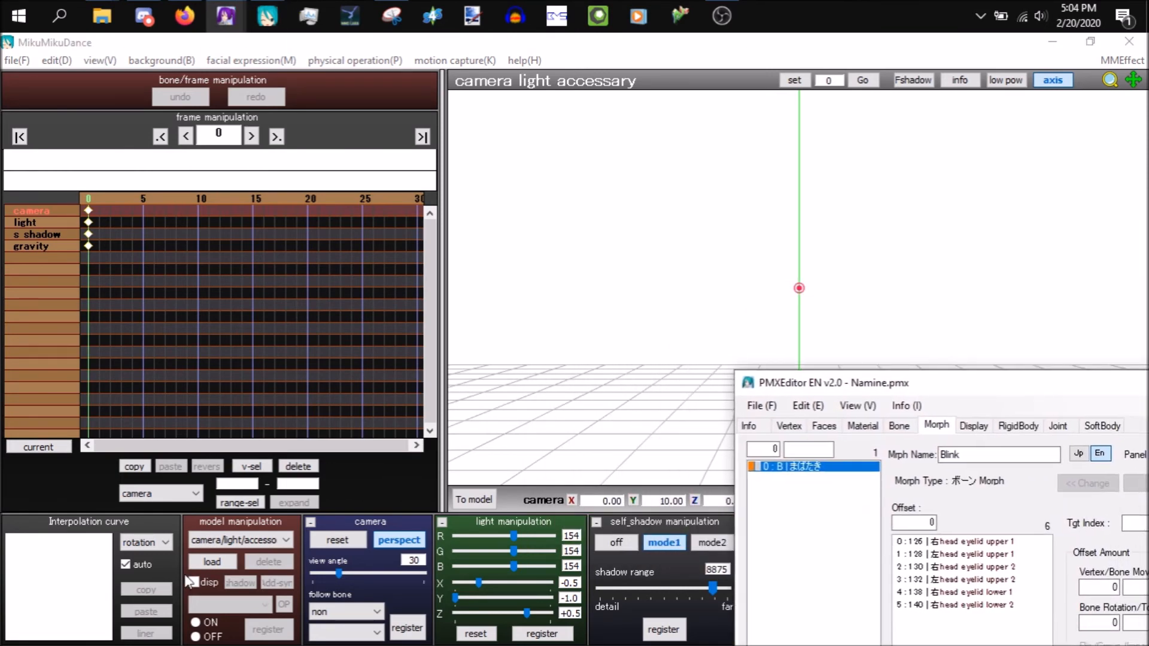
click(232, 562)
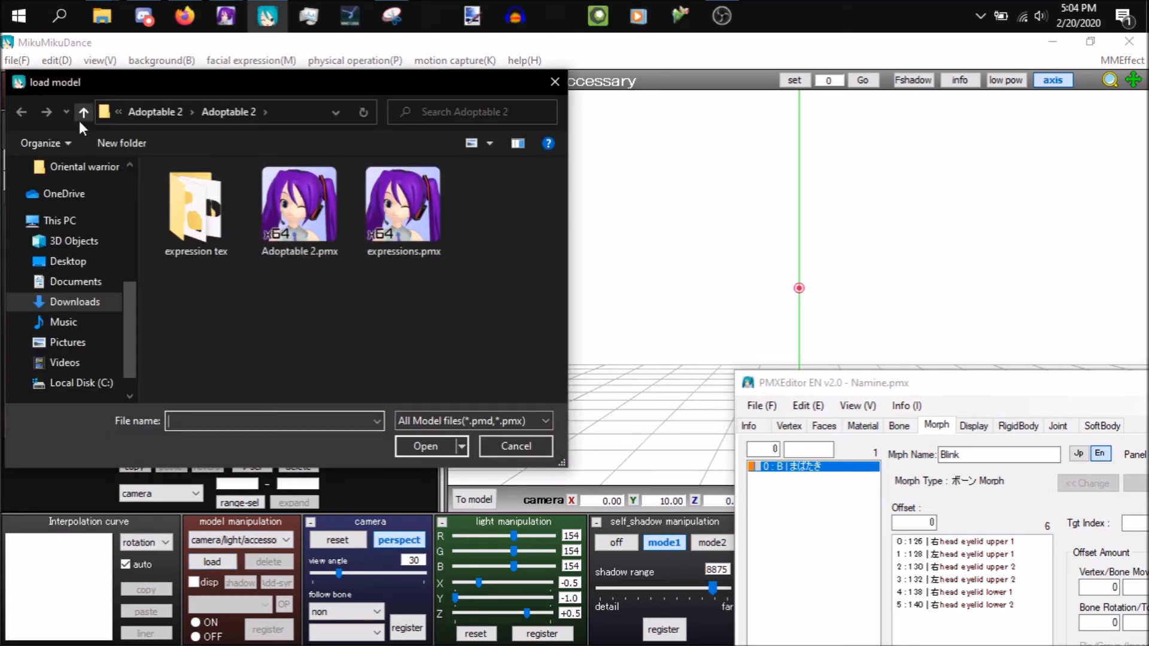
drag(129, 300, 133, 253)
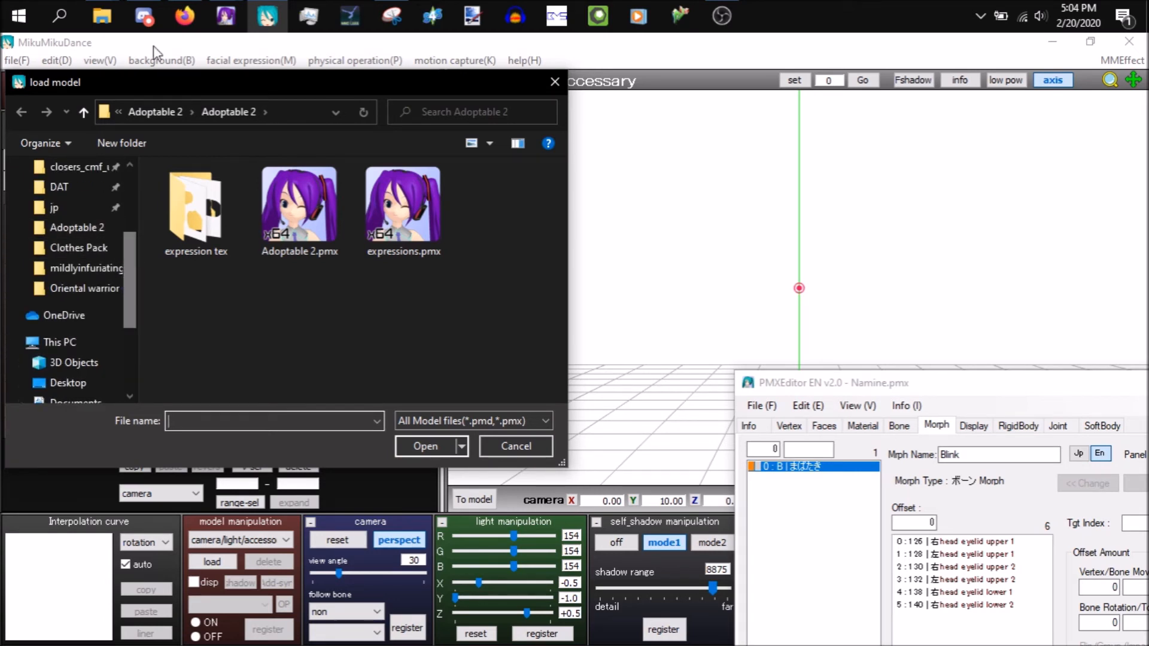
click(120, 112)
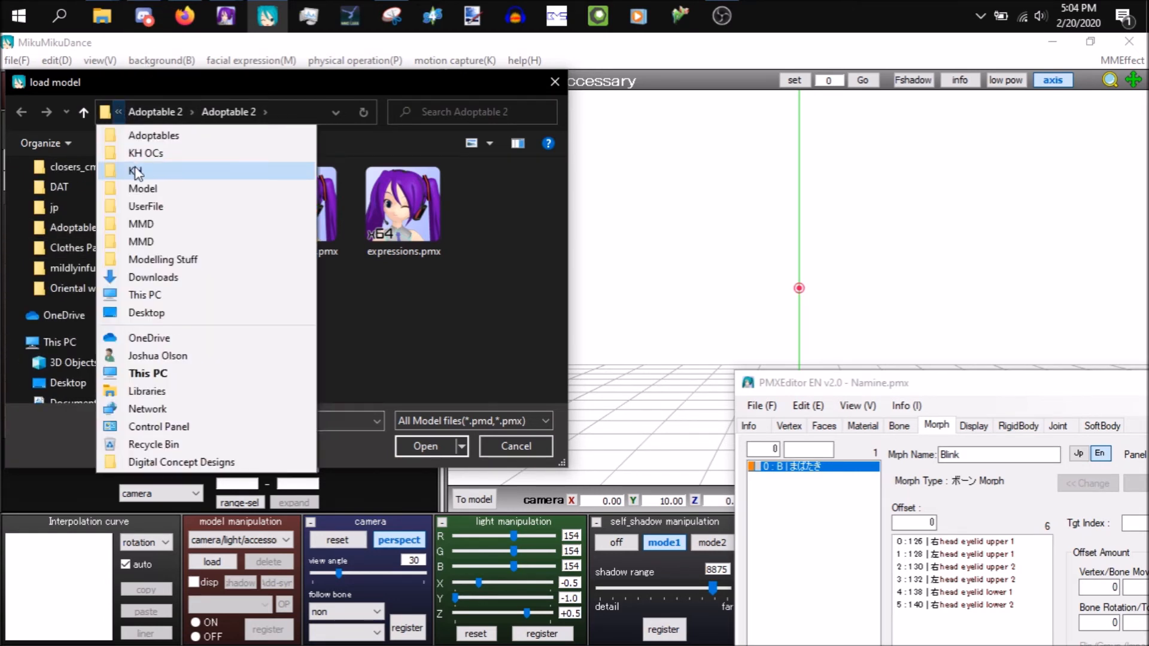
click(137, 171)
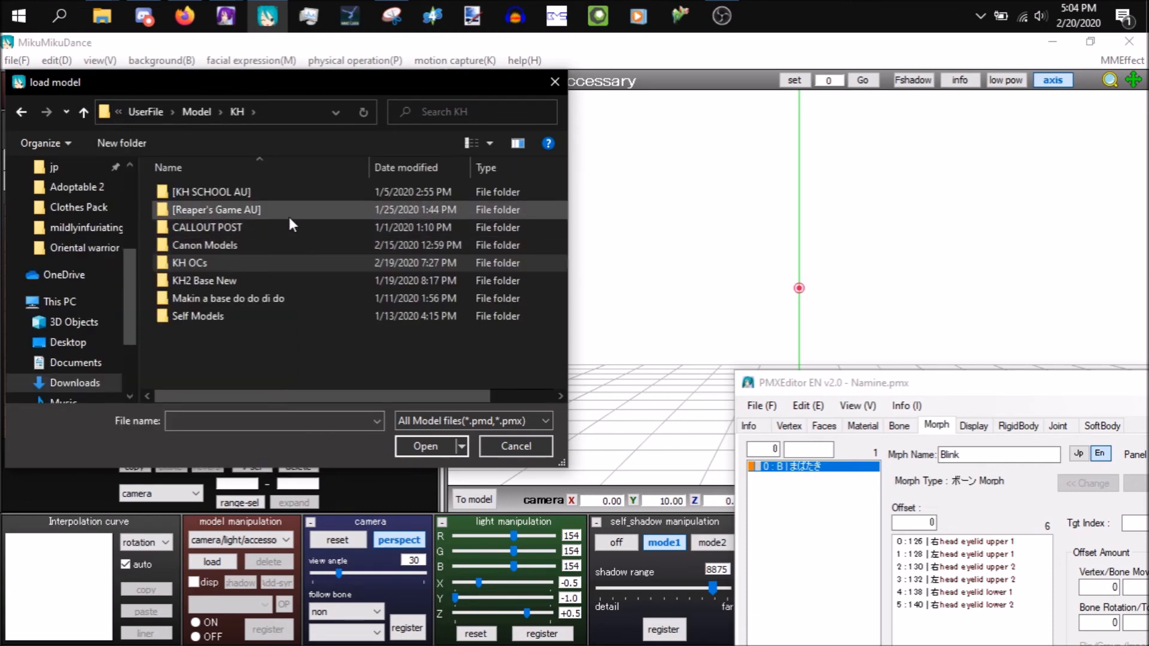
- Load the Namine model from Canon Models, KH3 Conversions, Namine, Kingdom Hearts III - Namine
click(276, 250)
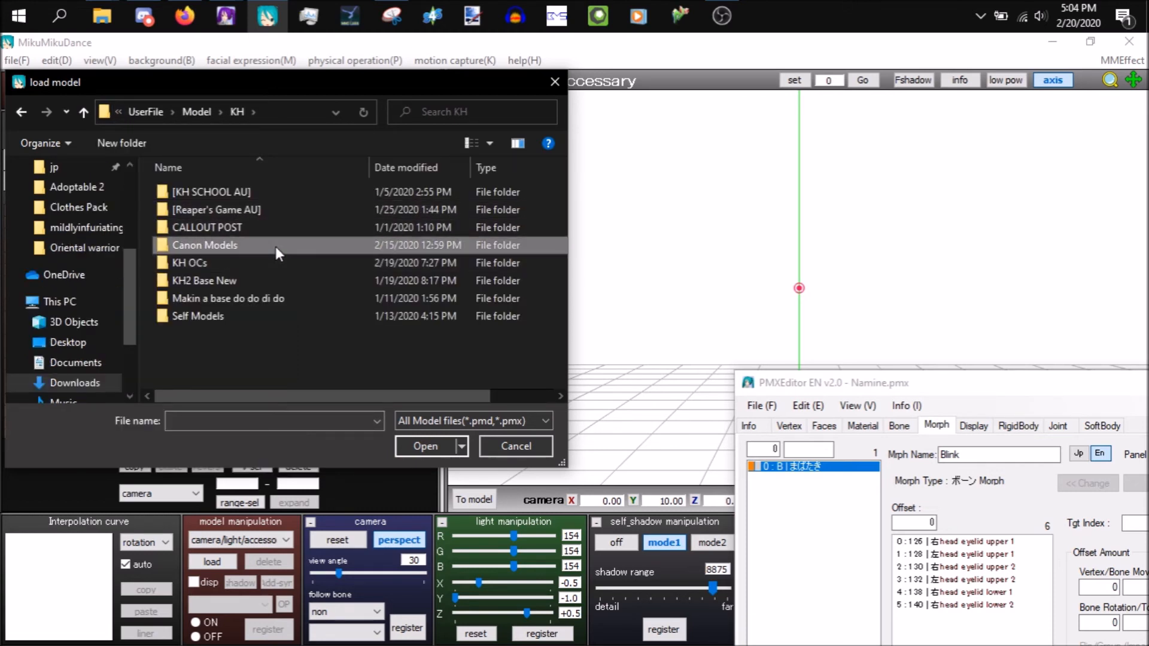
double_click(275, 246)
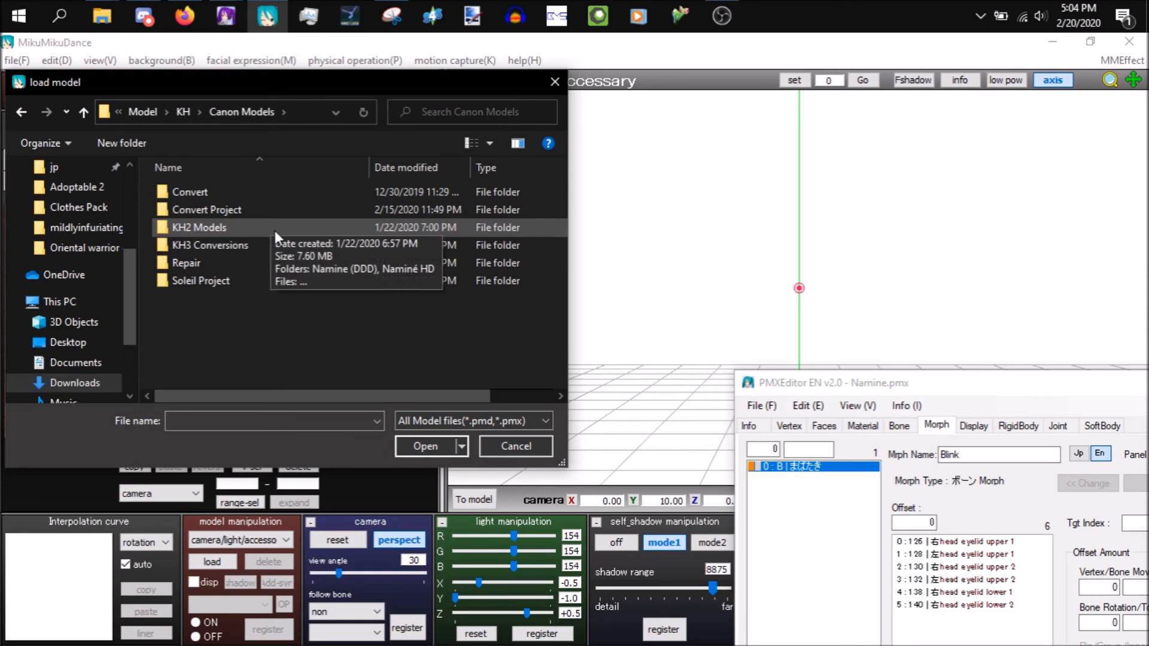
click(275, 245)
double_click(276, 245)
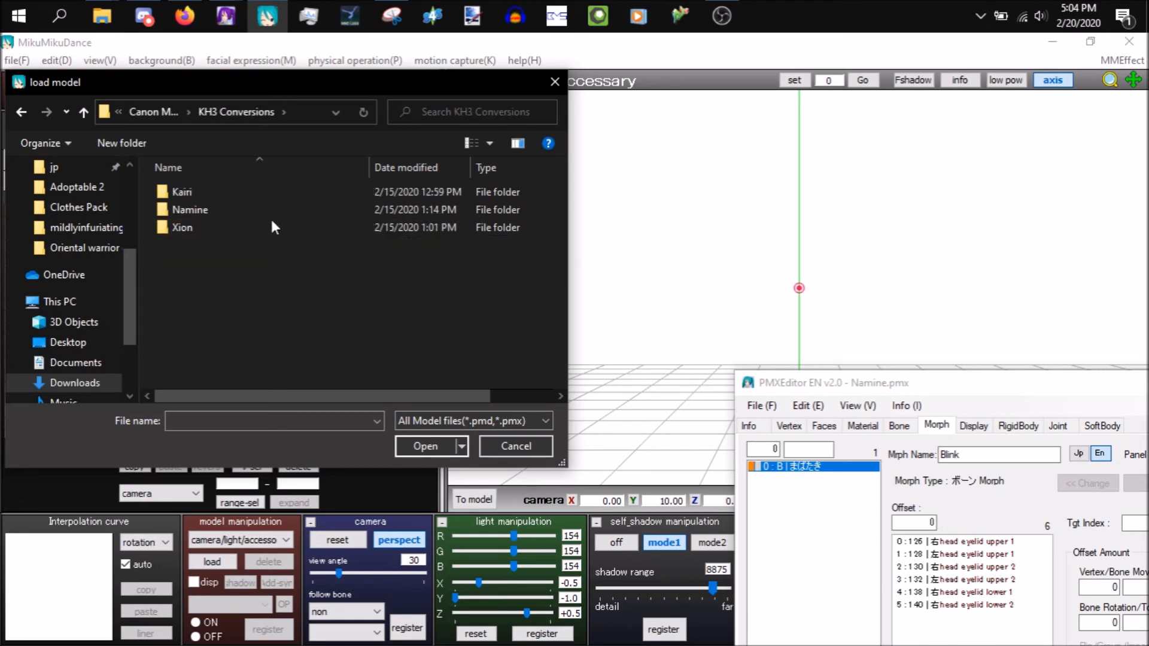
click(264, 211)
double_click(265, 213)
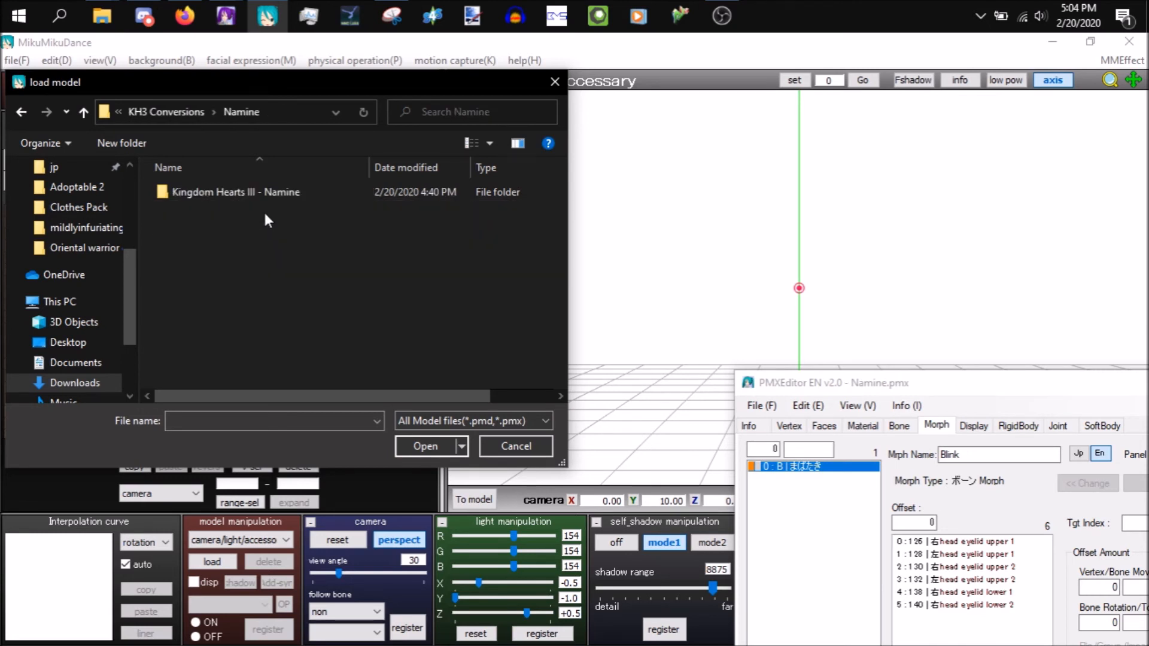
double_click(270, 188)
double_click(263, 194)
click(618, 410)
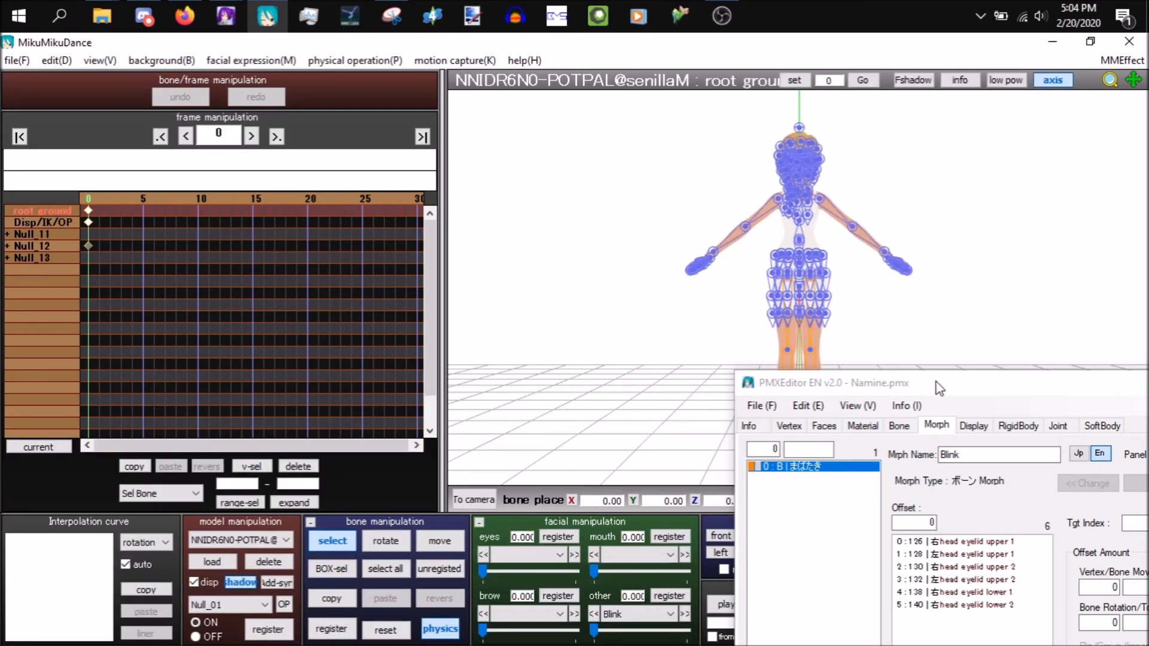
- Examine the loaded model's face and its facial bones up close
scroll(902, 236, up, 5)
scroll(903, 236, down, 5)
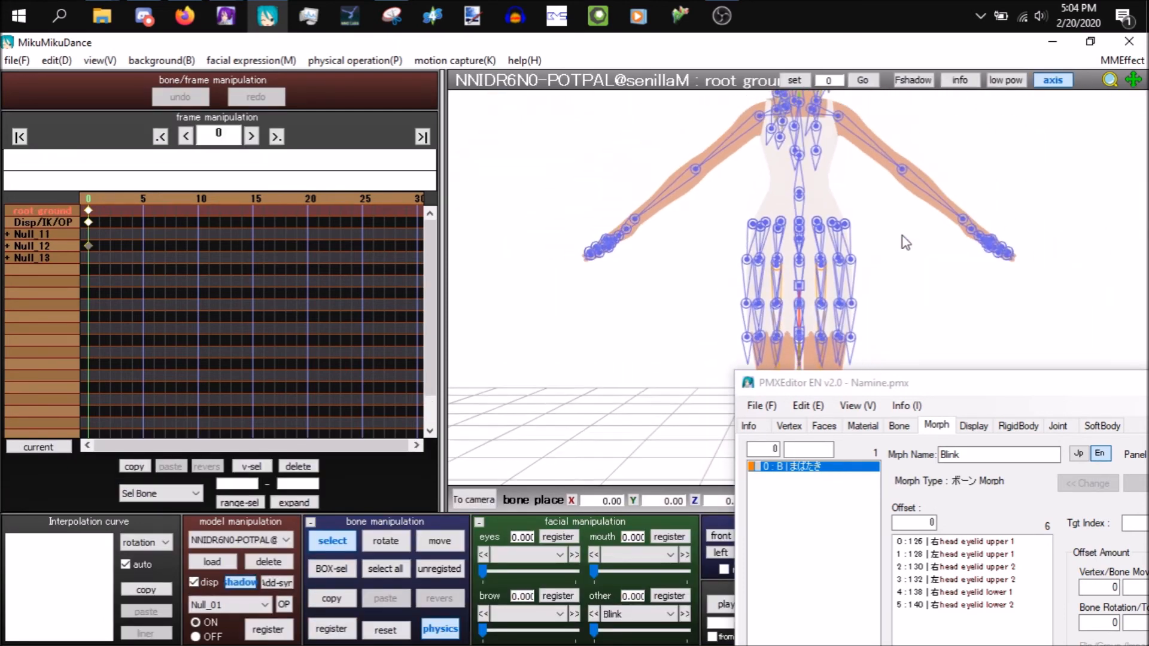
scroll(902, 241, up, 5)
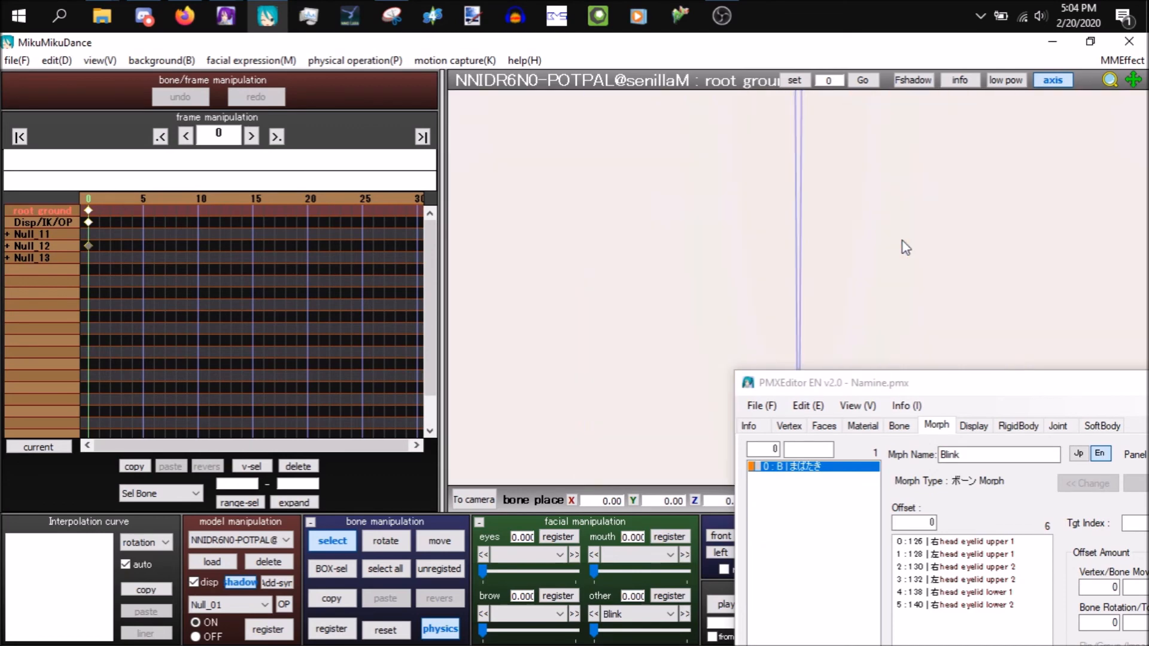
drag(1133, 81, 1064, 170)
scroll(821, 248, down, 4)
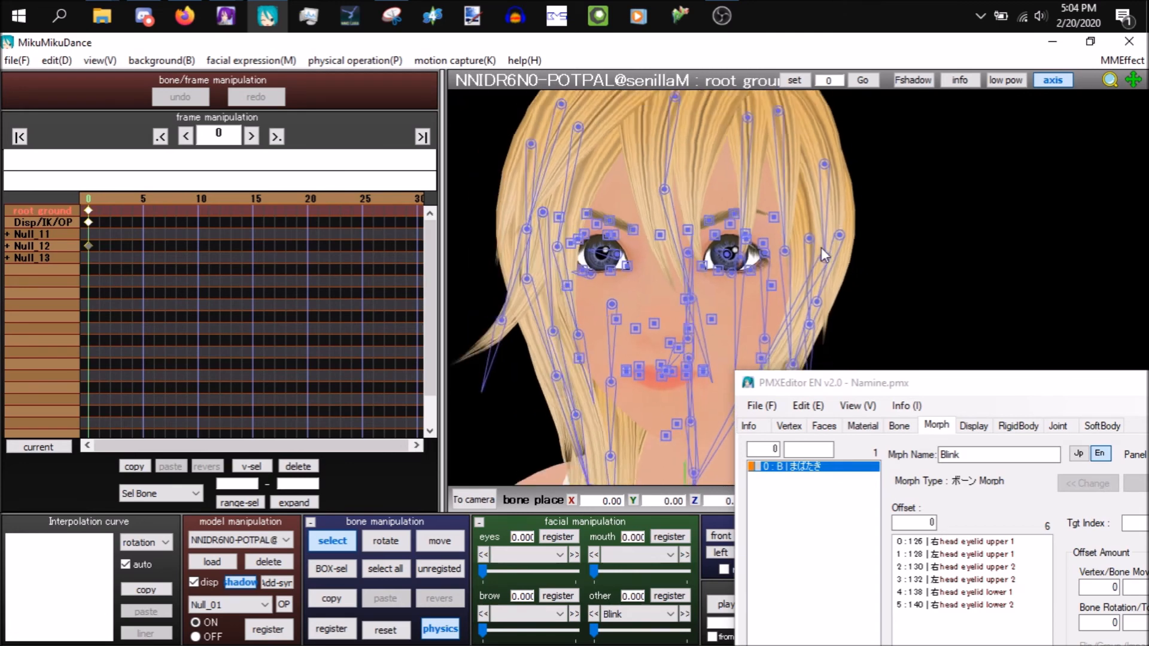
scroll(822, 248, up, 1)
scroll(821, 248, up, 1)
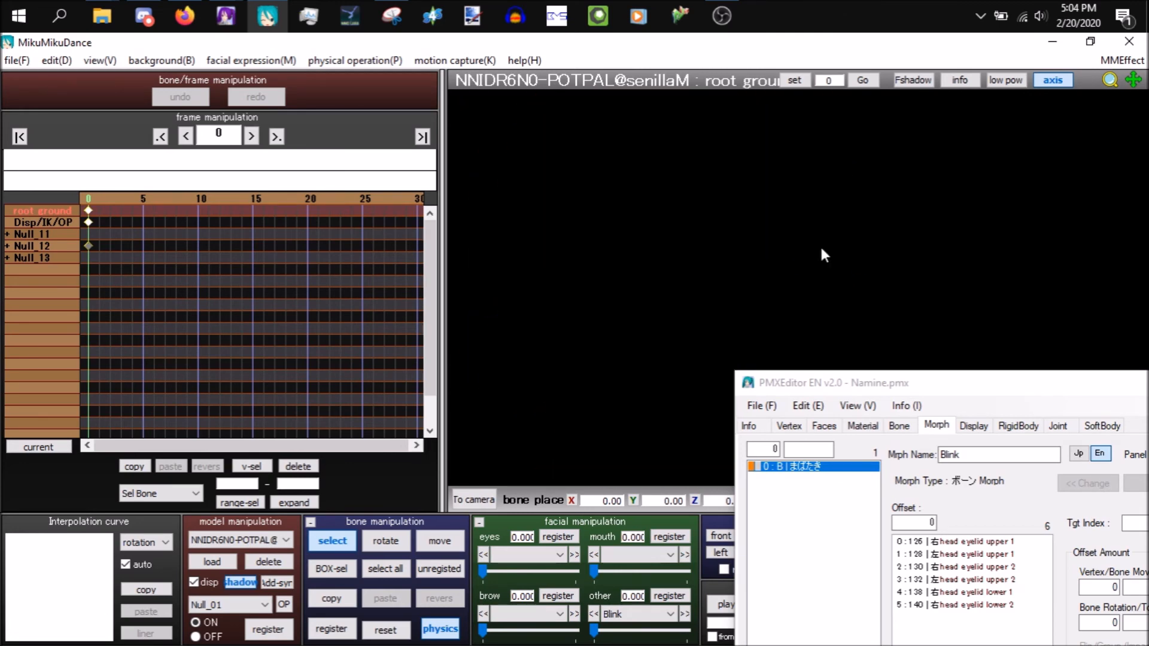
scroll(821, 247, down, 6)
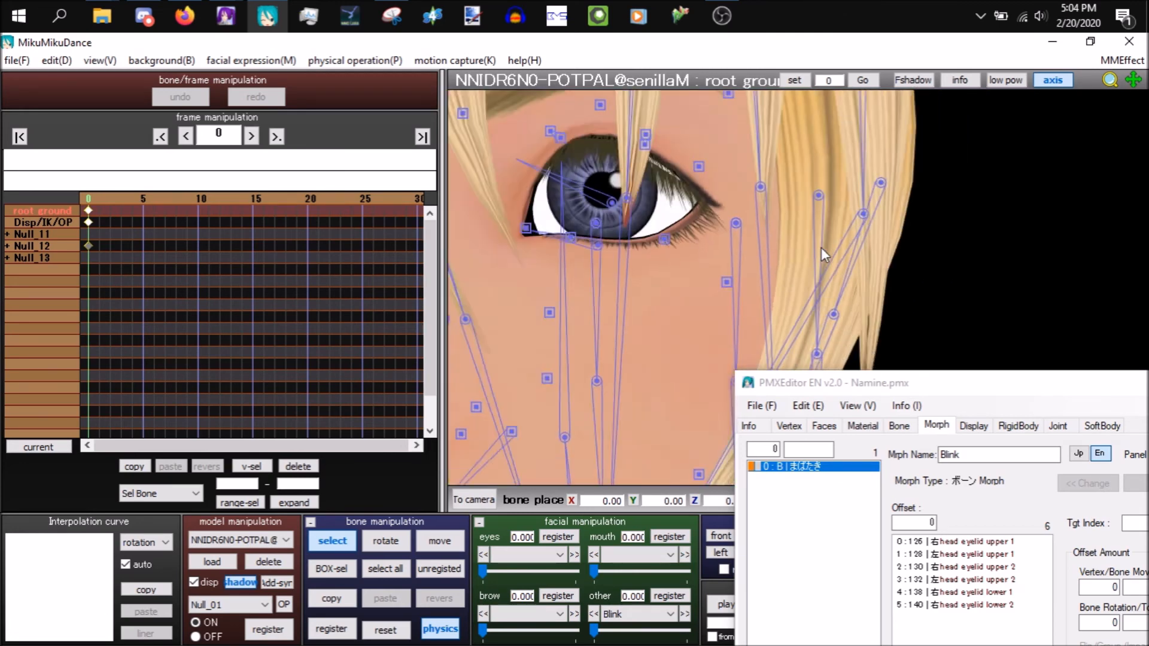
scroll(821, 247, down, 5)
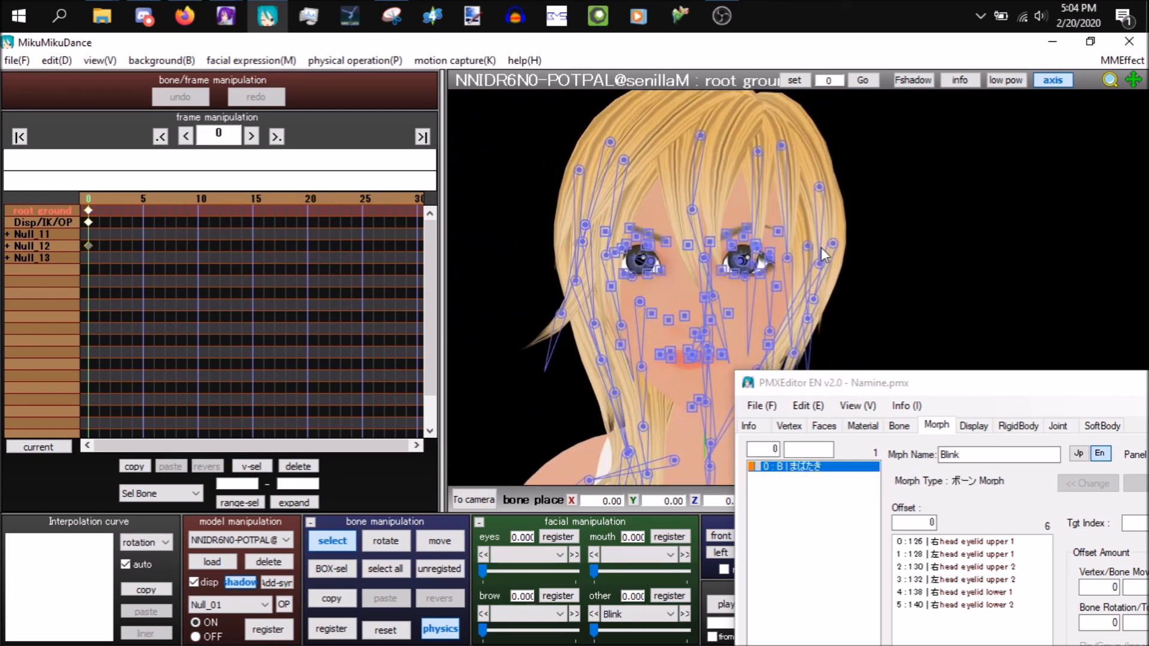
drag(1135, 80, 1093, 74)
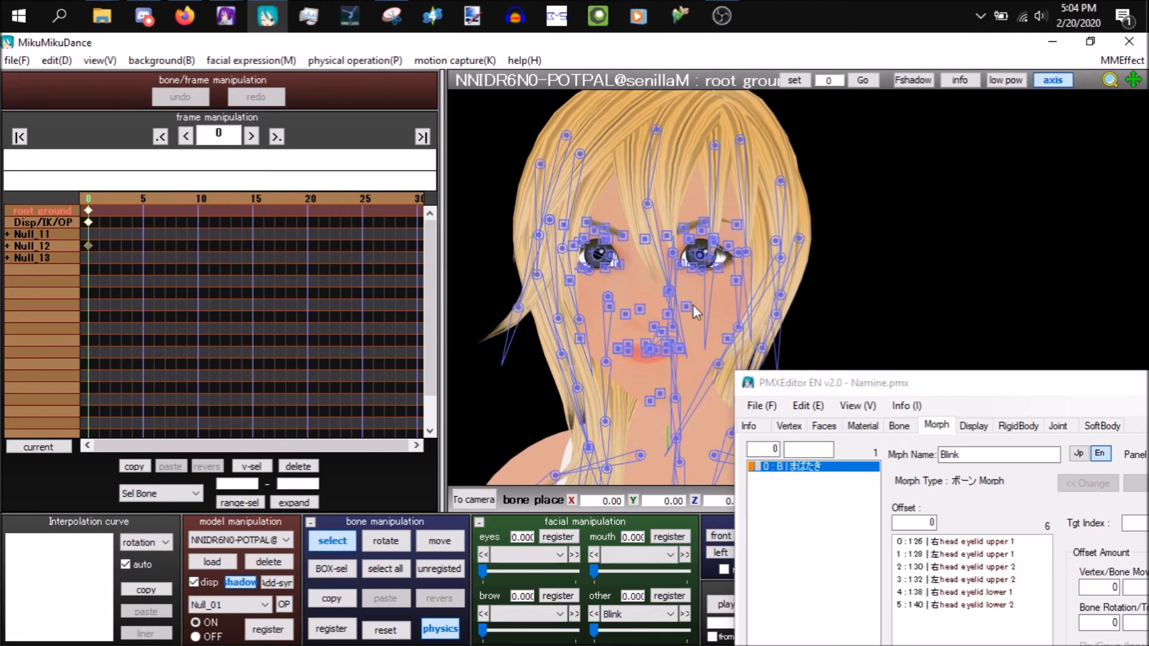
- Select the left head eyelid upper bone above the eye and widen the model viewport around the whole face
scroll(694, 304, up, 5)
click(660, 207)
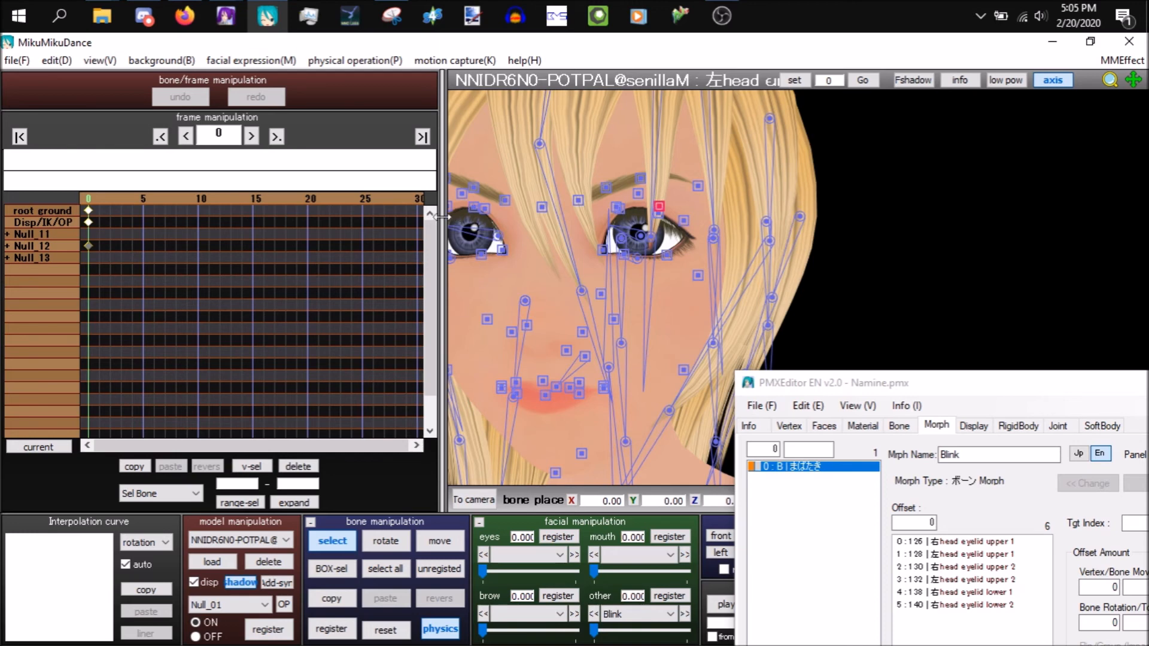
drag(444, 257, 104, 271)
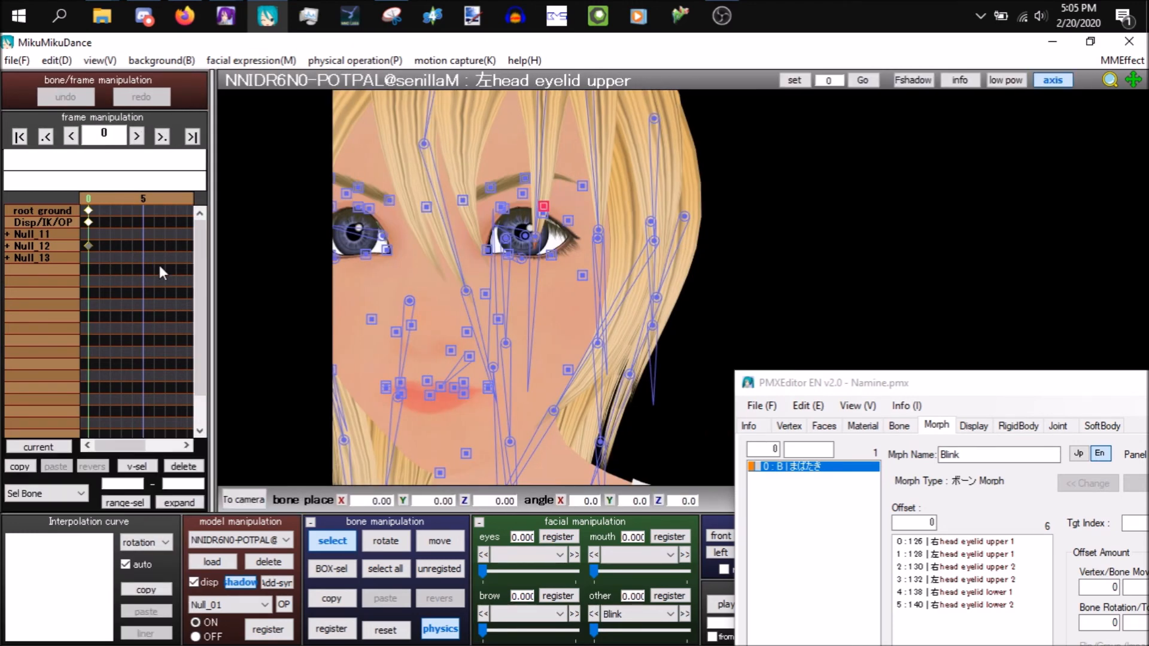
drag(1133, 83, 1077, 90)
- Return to the Namine editor and assign the Blink morph to the Top Left (Eye) panel
drag(985, 392, 191, 329)
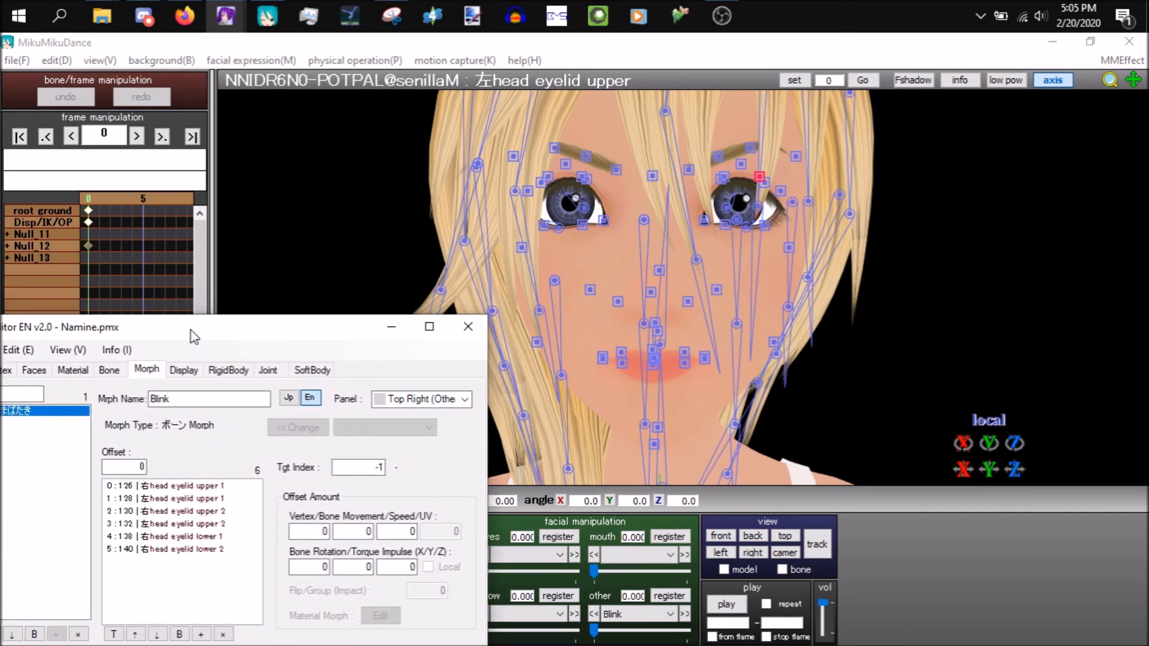
click(421, 399)
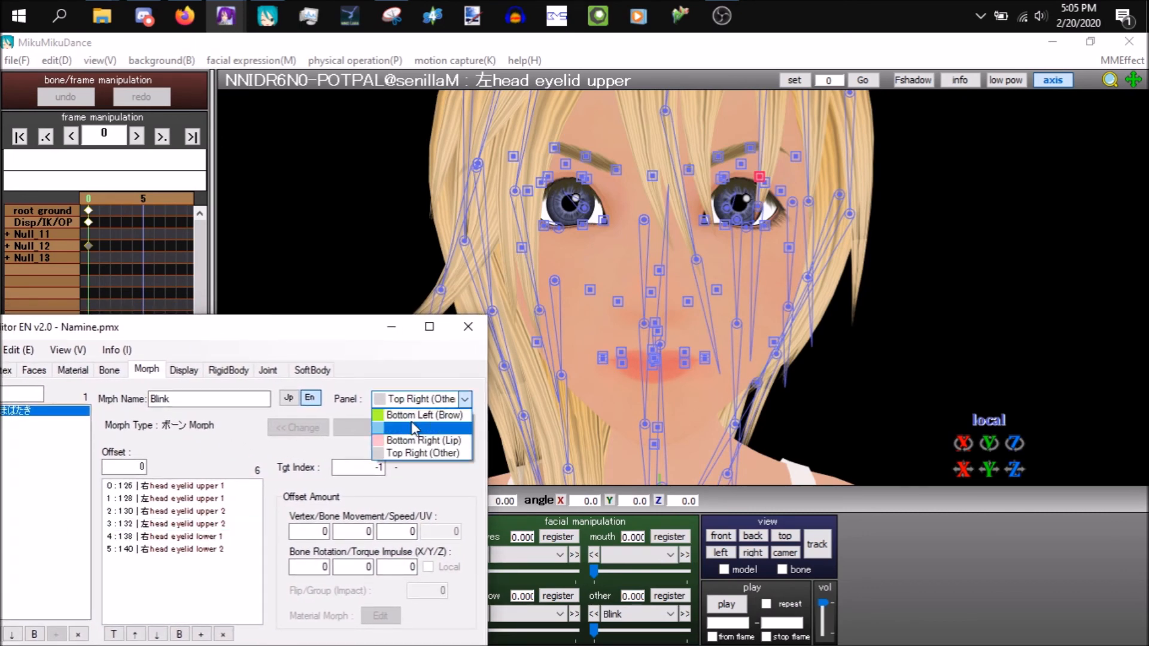
click(415, 429)
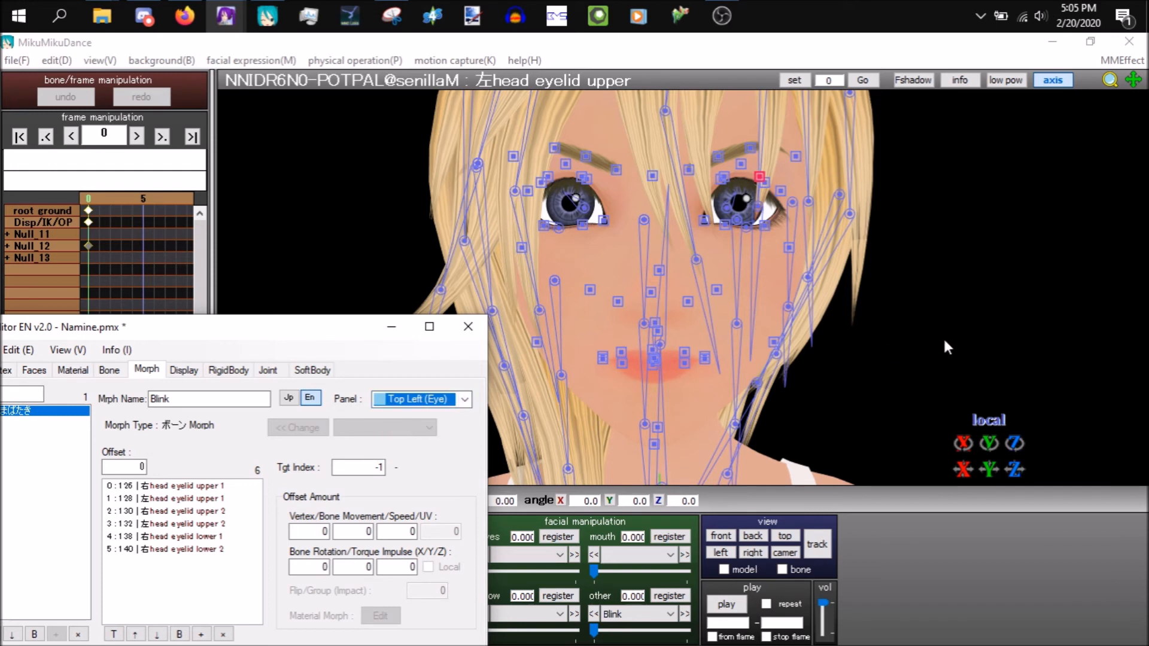
- Reselect the left upper eyelid bone in MikuMikuDance and move the editor window clear of the bone controls
click(741, 161)
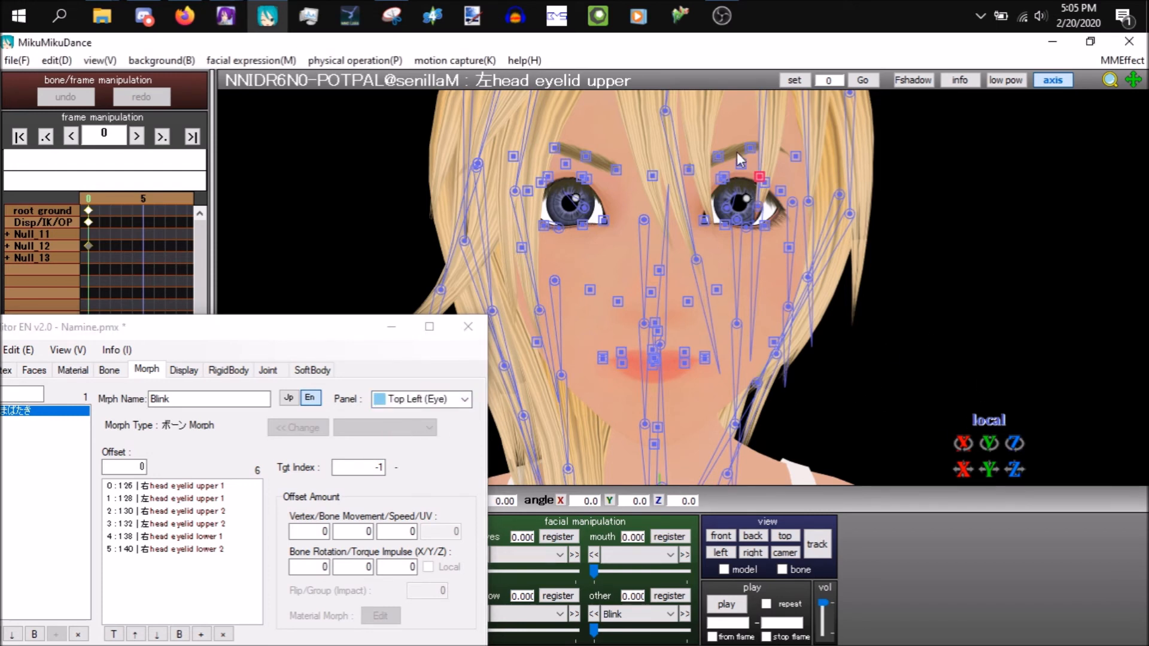
click(760, 177)
drag(298, 333, 364, 618)
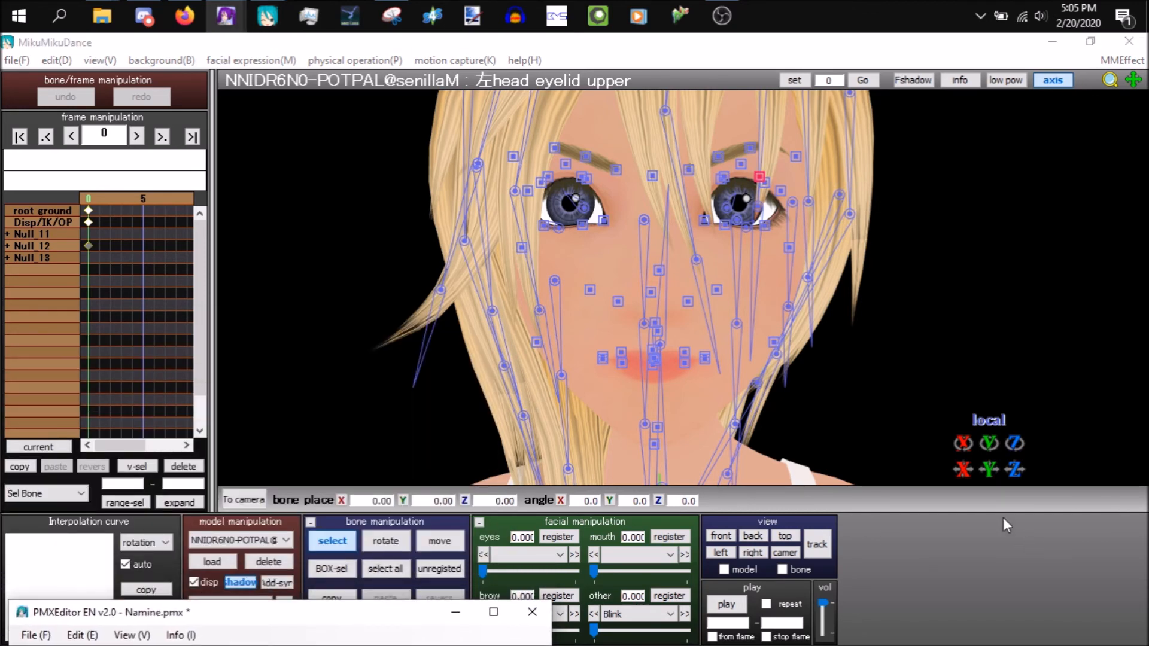
- Lower the outer and inner left head eyelid upper bones to Y -0.25 so the upper lid closes over the left eye
drag(986, 465, 986, 509)
drag(988, 469, 988, 476)
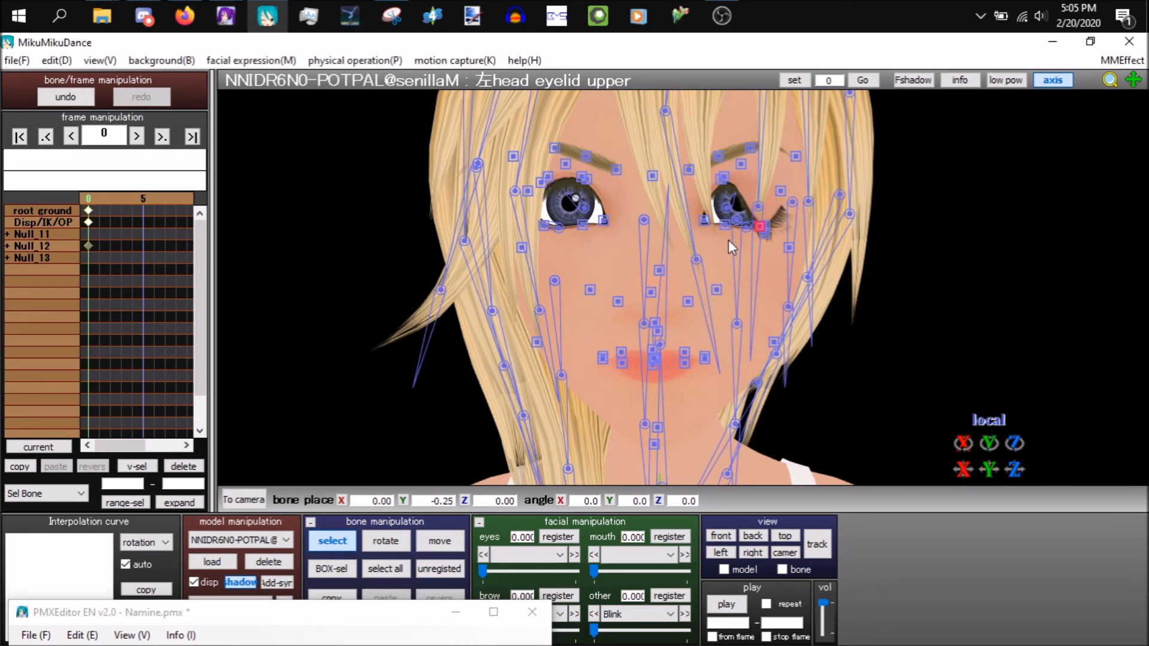
click(725, 180)
click(723, 179)
drag(992, 474, 992, 487)
key(ctrl+z)
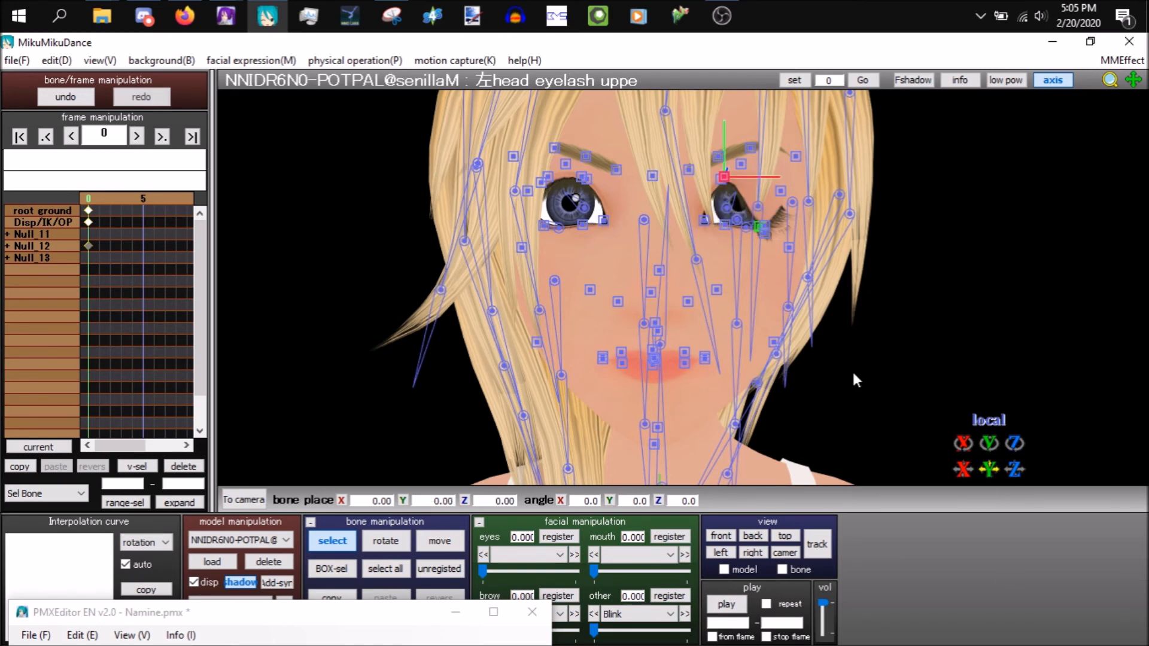
click(722, 178)
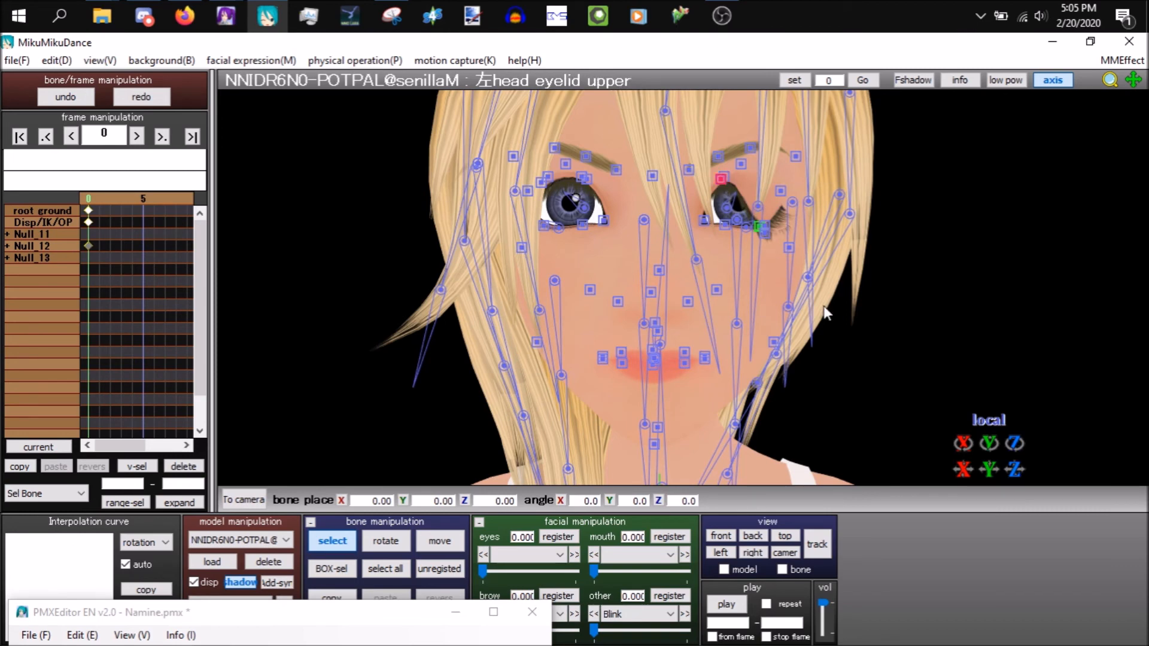
drag(992, 473, 991, 484)
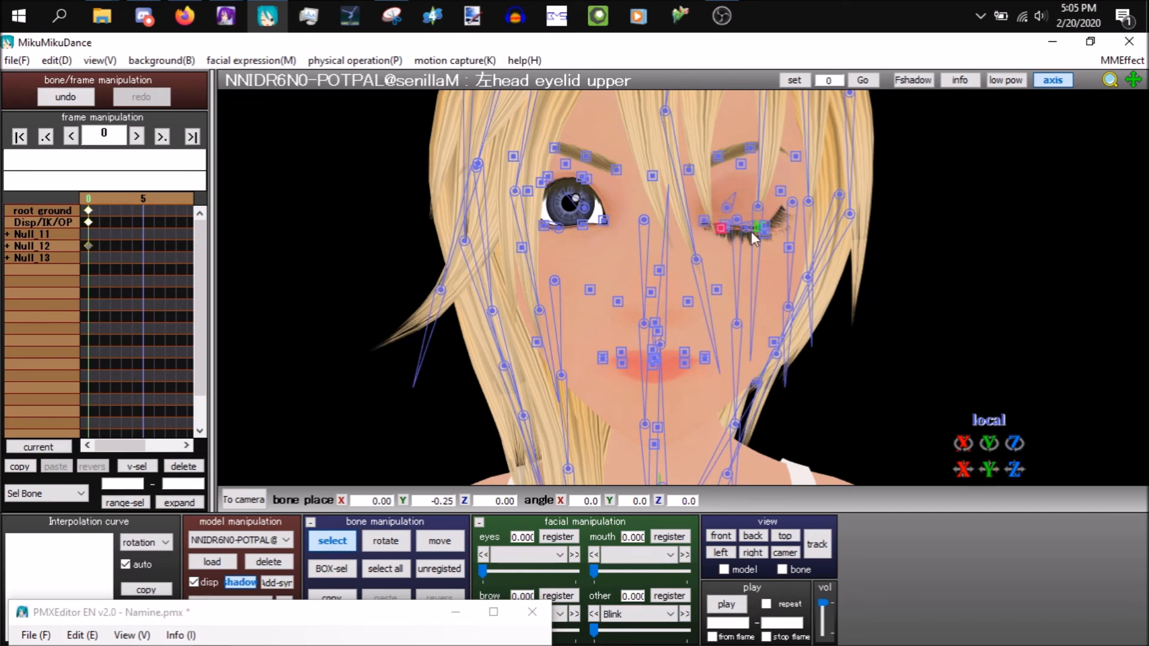
- Try lowering the left head eyelid corner bone to Y -0.05 and inspect the closed eye with the bones hidden
click(781, 193)
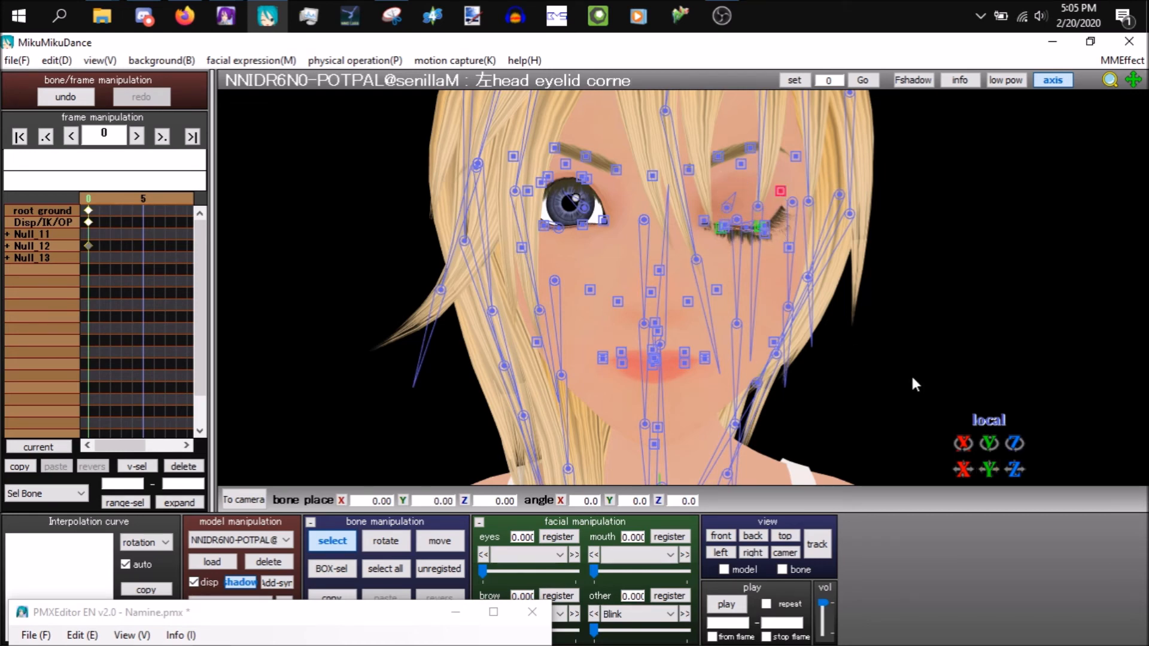
mouse_move(989, 470)
mouse_down()
mouse_move(989, 540)
mouse_move(989, 460)
mouse_up()
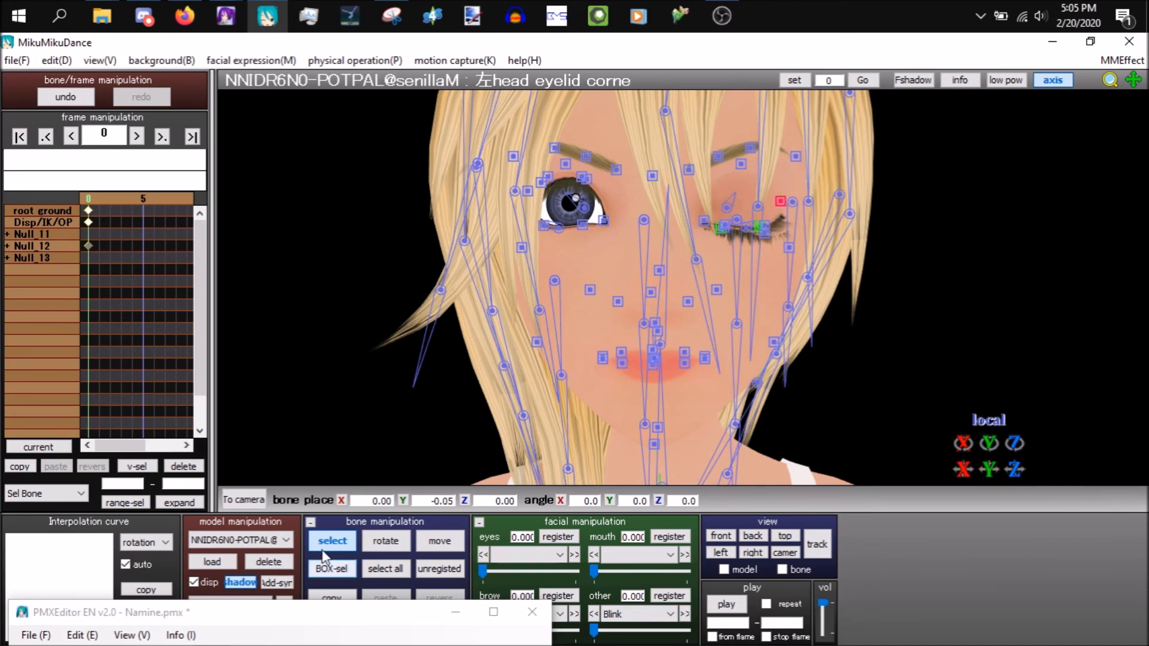
click(337, 542)
mouse_move(864, 358)
right_down()
mouse_move(820, 366)
mouse_move(874, 364)
right_up()
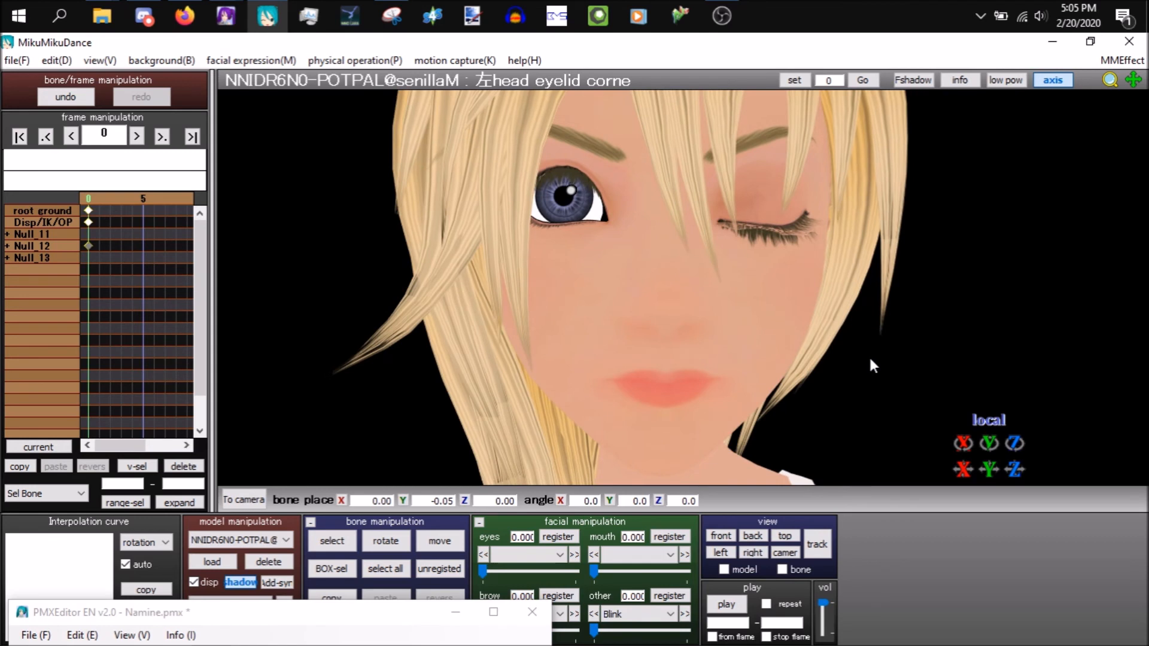
click(340, 546)
click(341, 546)
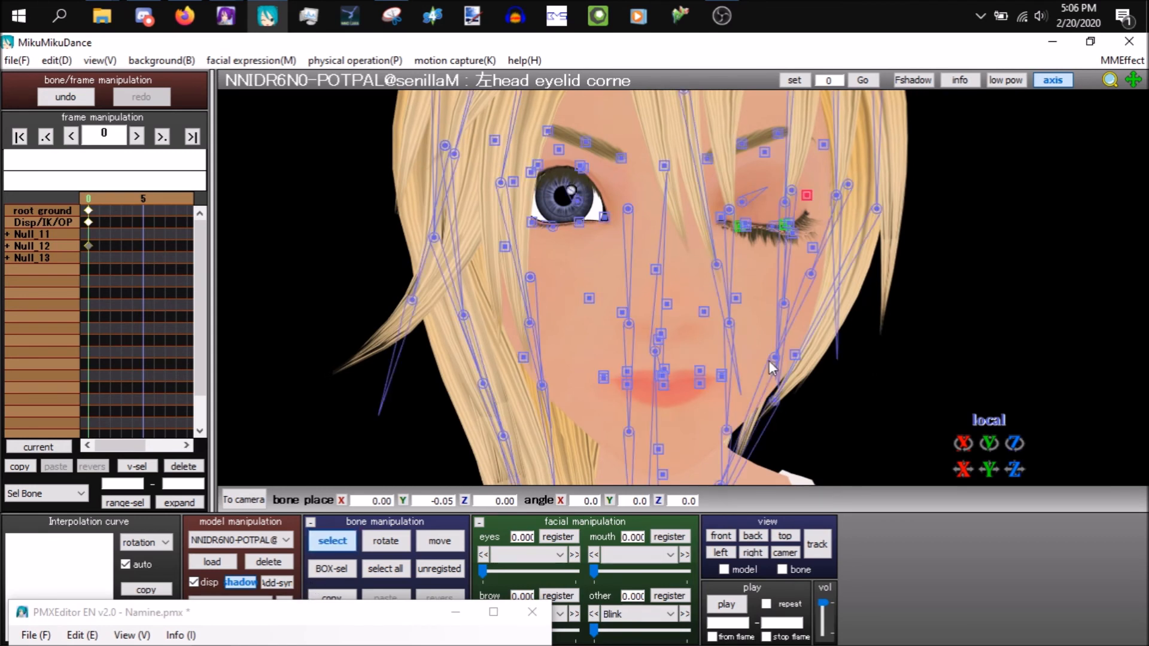
- Bring the Blink morph's offset list up beside the face and reset the left head eyelid corner bone's position
click(739, 228)
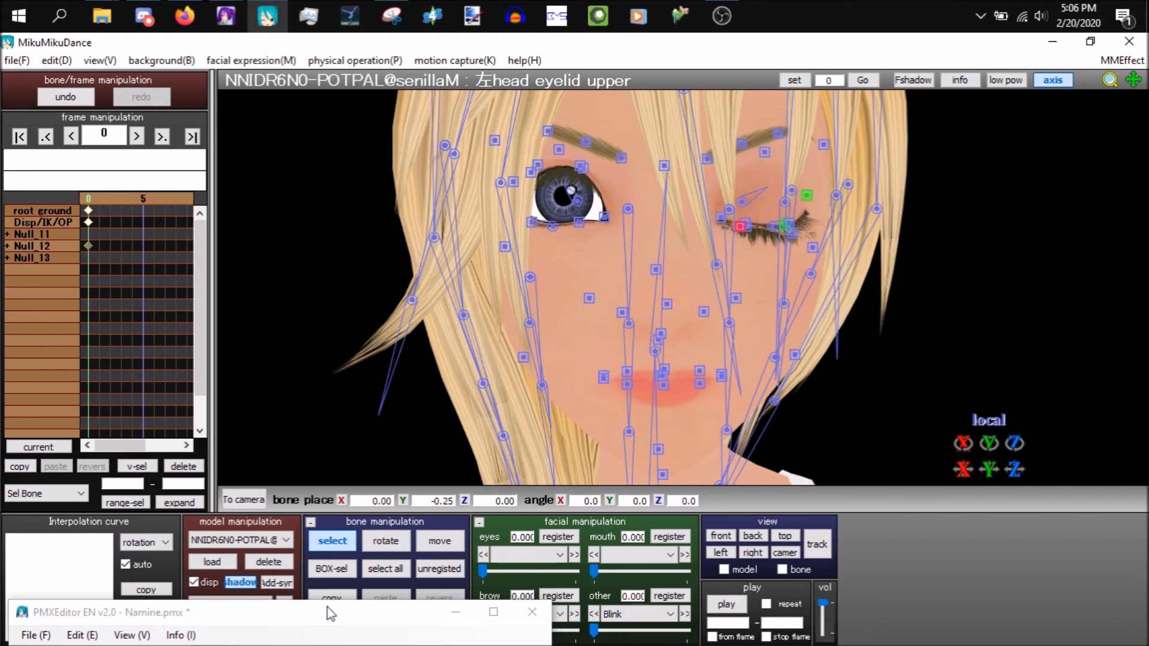
drag(328, 614, 350, 549)
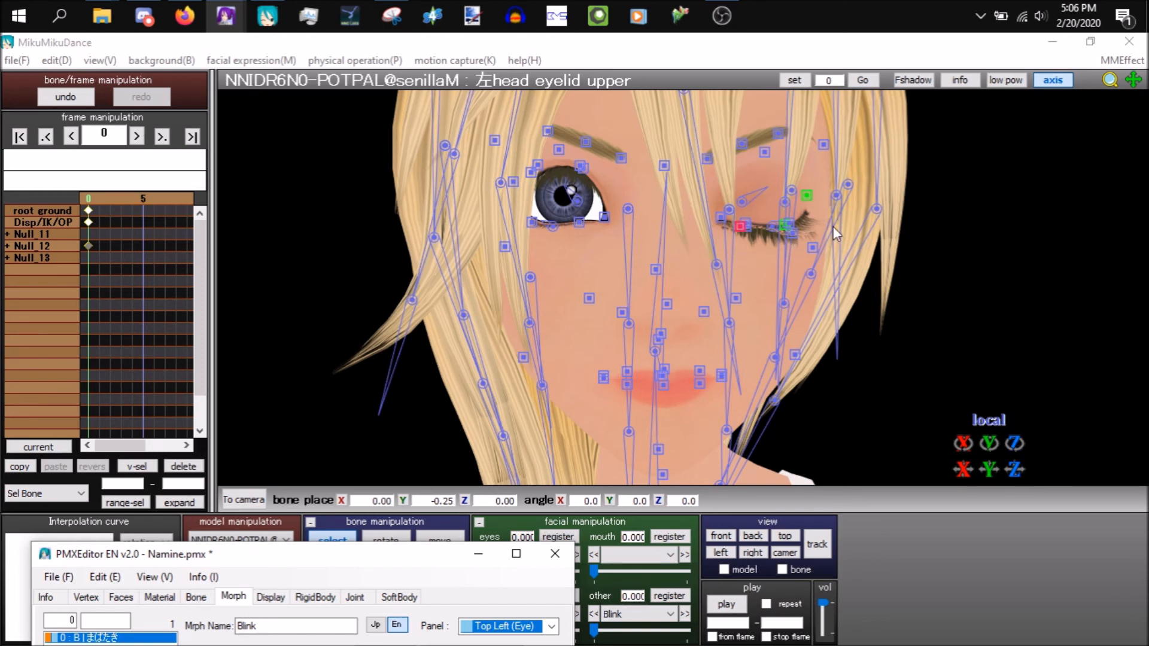
drag(420, 556, 433, 225)
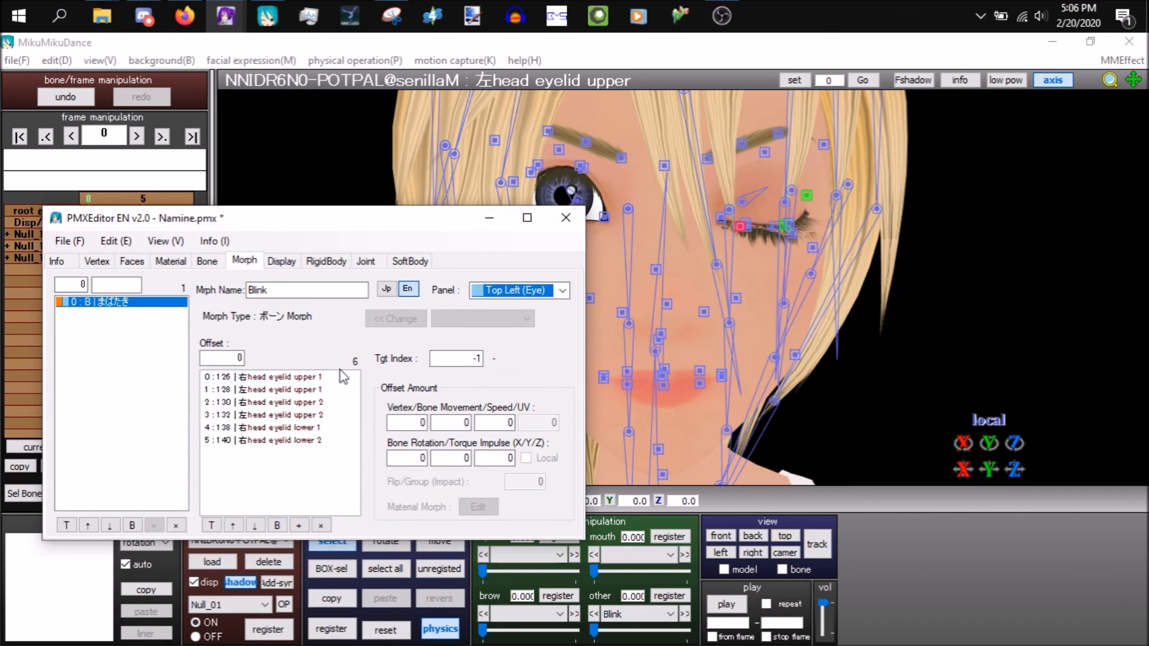
click(808, 197)
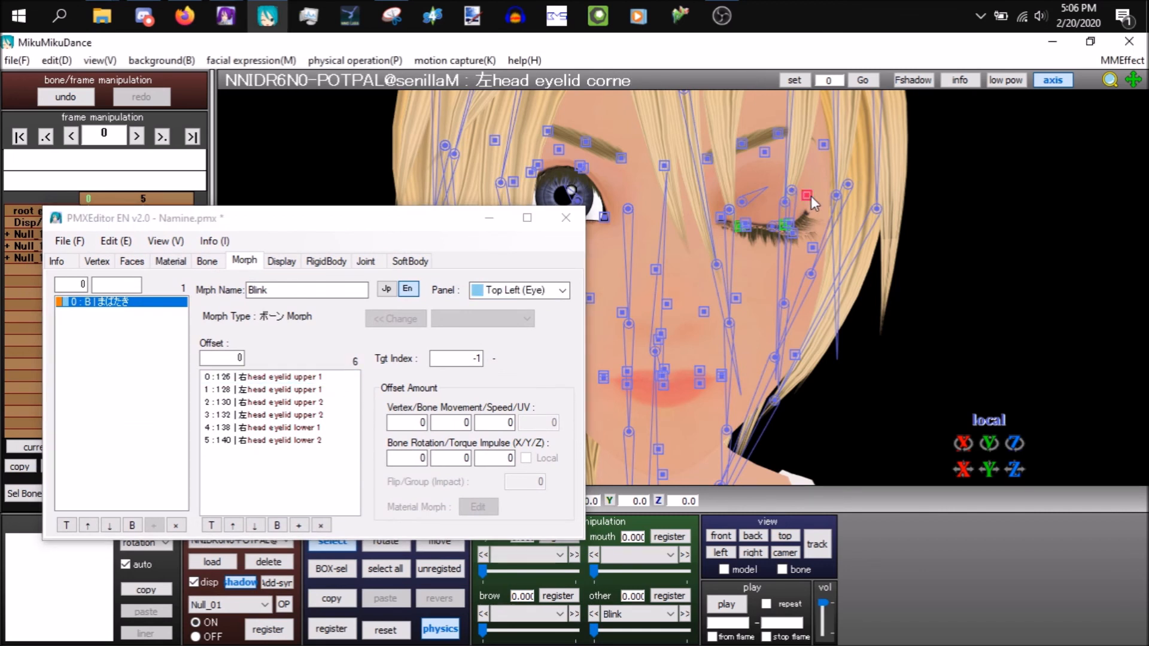
click(395, 629)
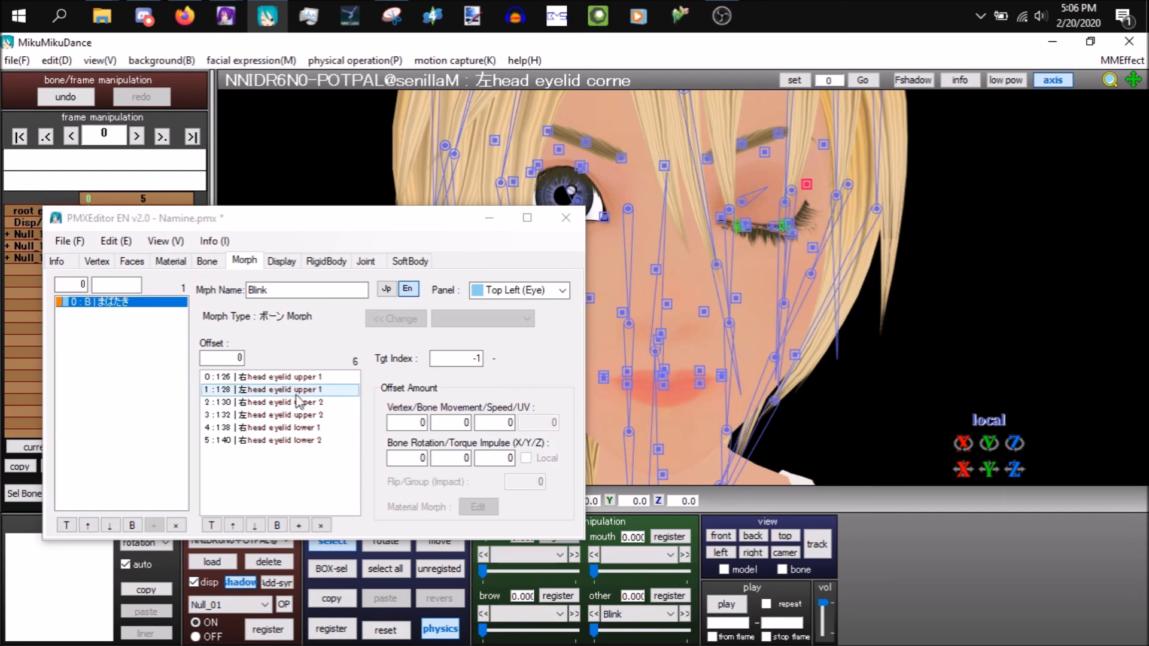
- Check the lowered left upper eyelid bone's position and enter -0.25 as the Y movement for right head eyelid upper 1 in Blink
click(292, 382)
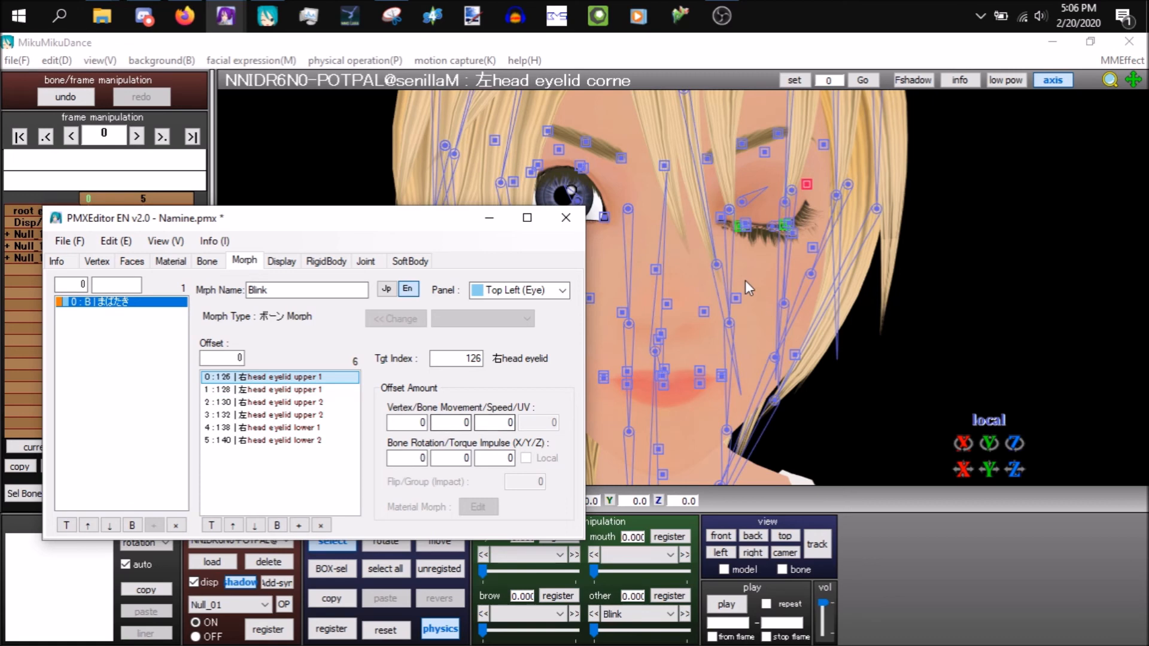
drag(362, 225, 366, 462)
click(740, 227)
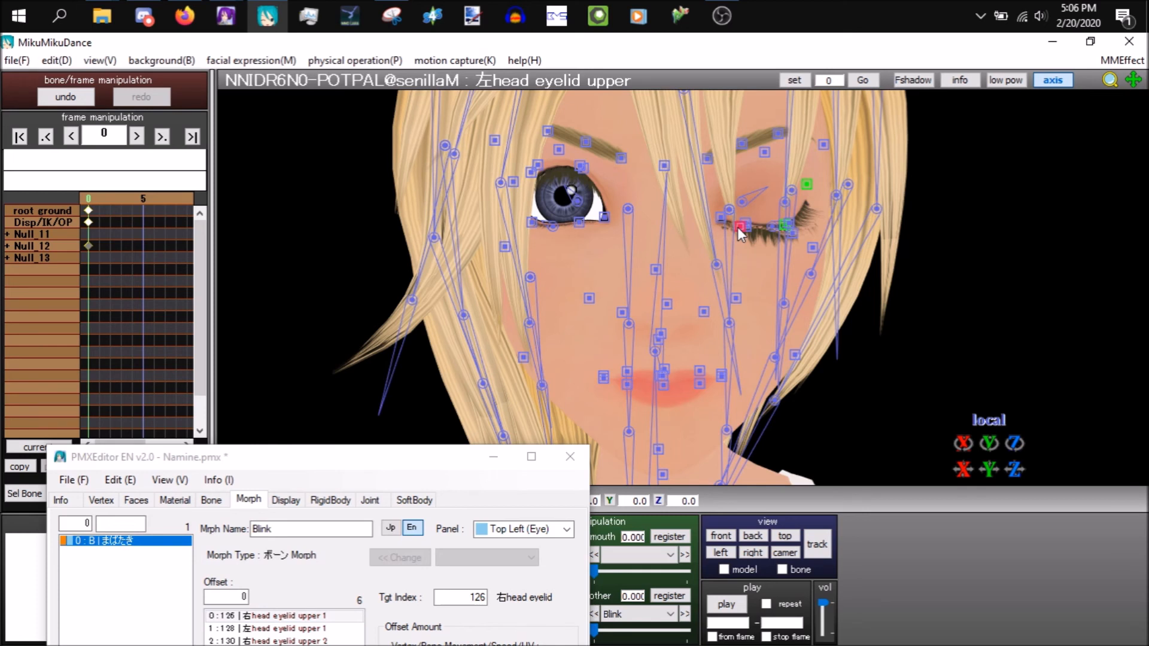
drag(331, 465, 385, 592)
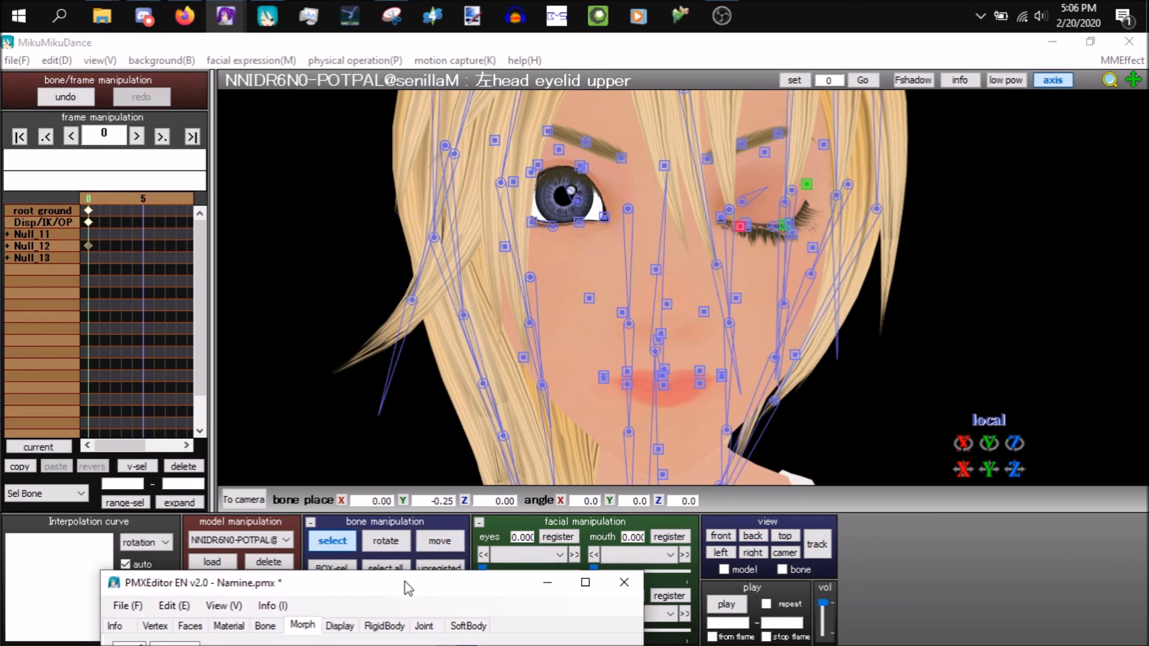
drag(407, 590, 404, 338)
click(509, 542)
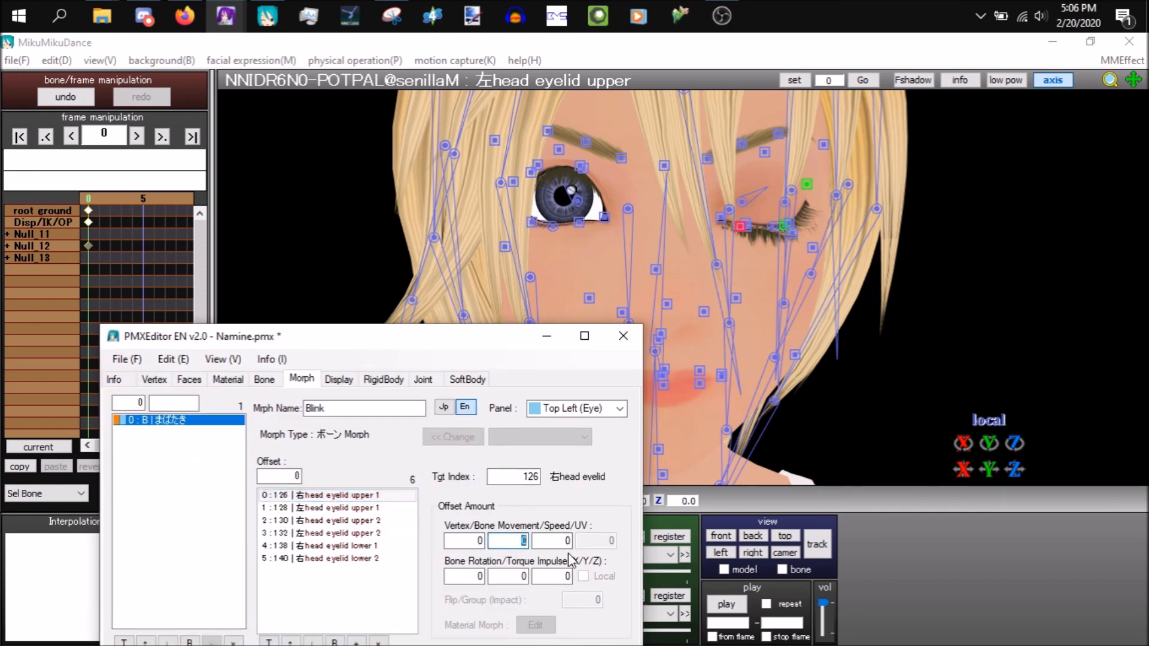
text(-)
- Apply the -0.25 Y movement to both the right and left head eyelid upper 1 offsets of the Blink morph
click(372, 509)
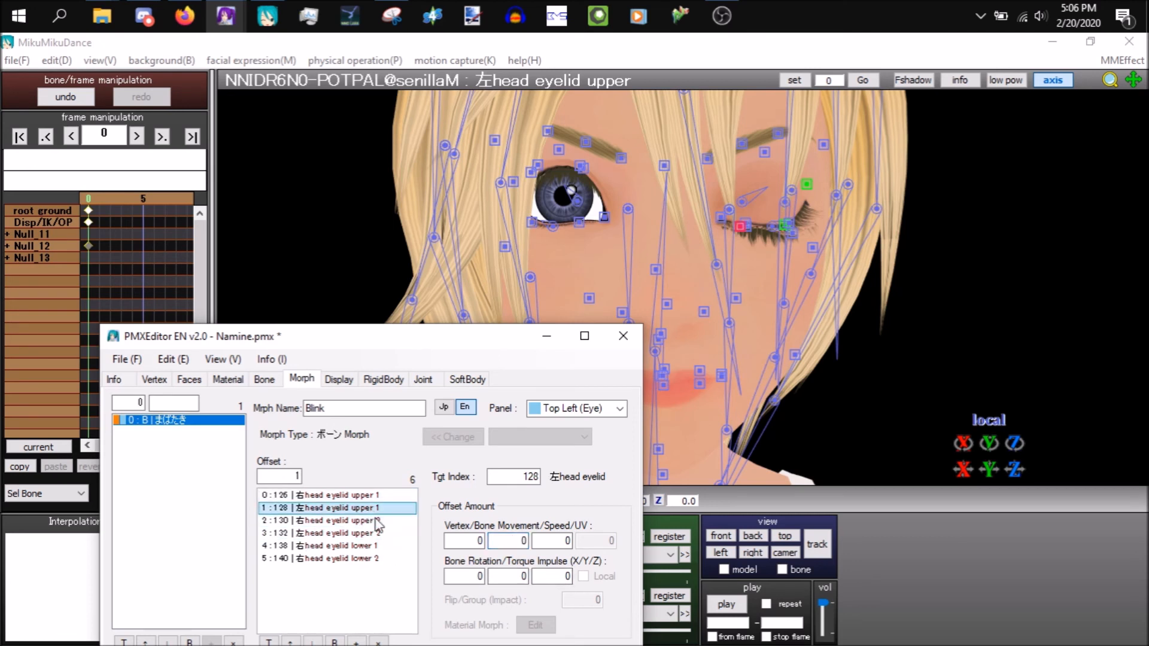
double_click(363, 496)
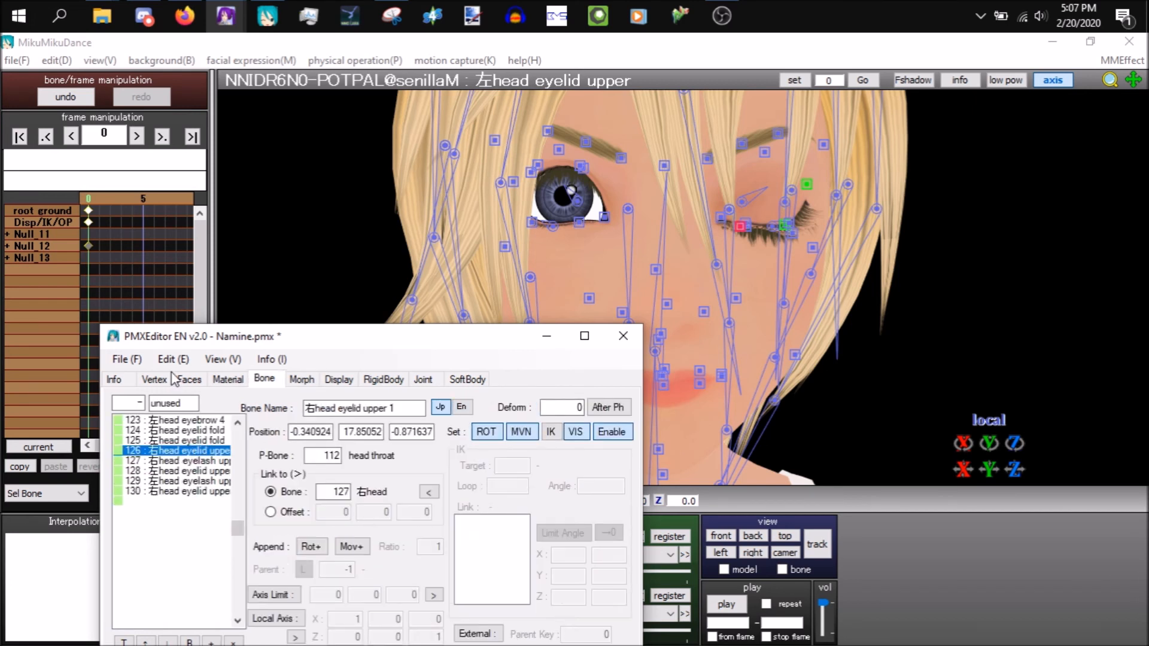
click(302, 379)
click(349, 507)
click(349, 498)
shift+click(347, 518)
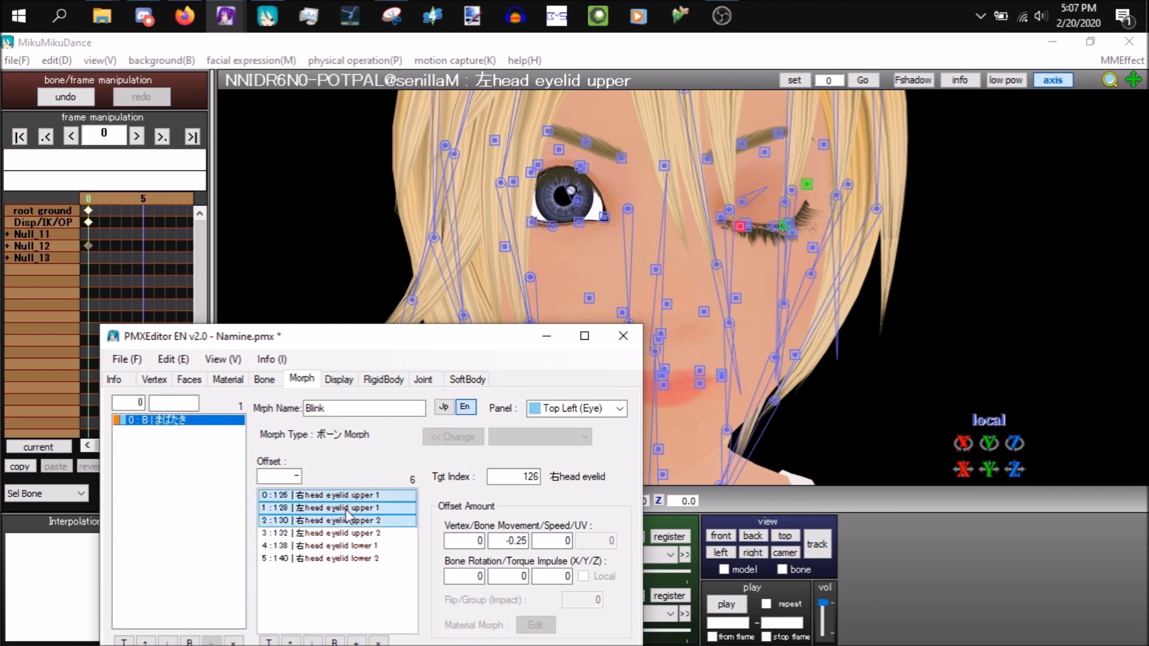
ctrl+click(346, 521)
click(509, 541)
key(Return)
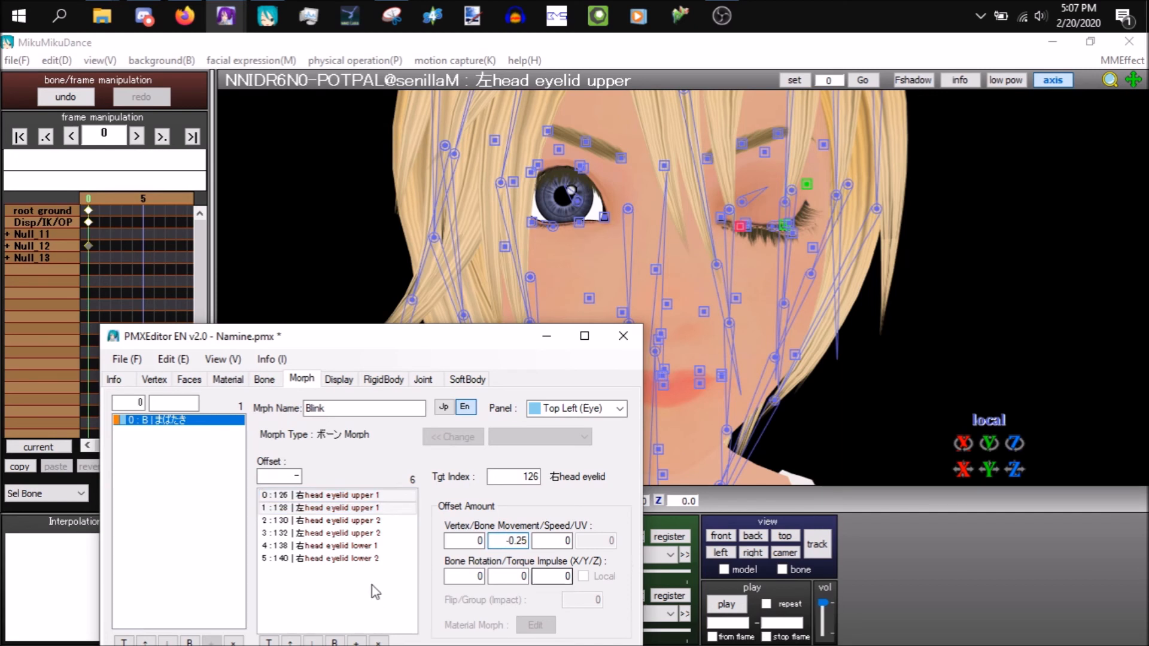
- Set the Y movement of the right and left head eyelid upper 2 offsets to -0.25 and save the model
click(389, 521)
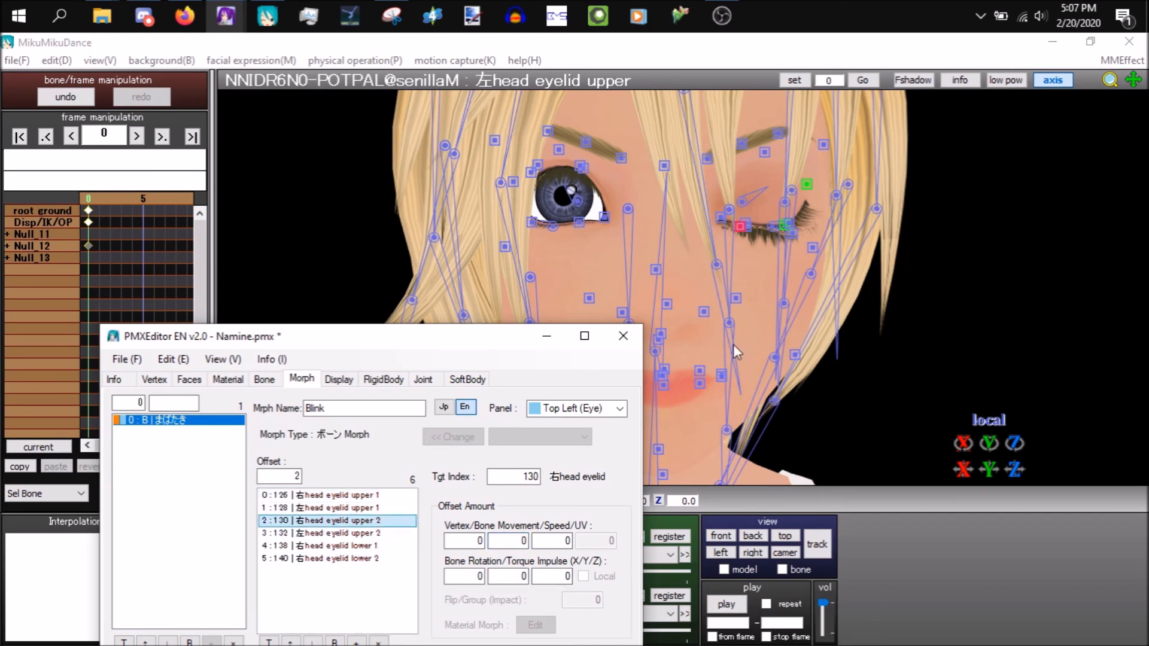
click(786, 230)
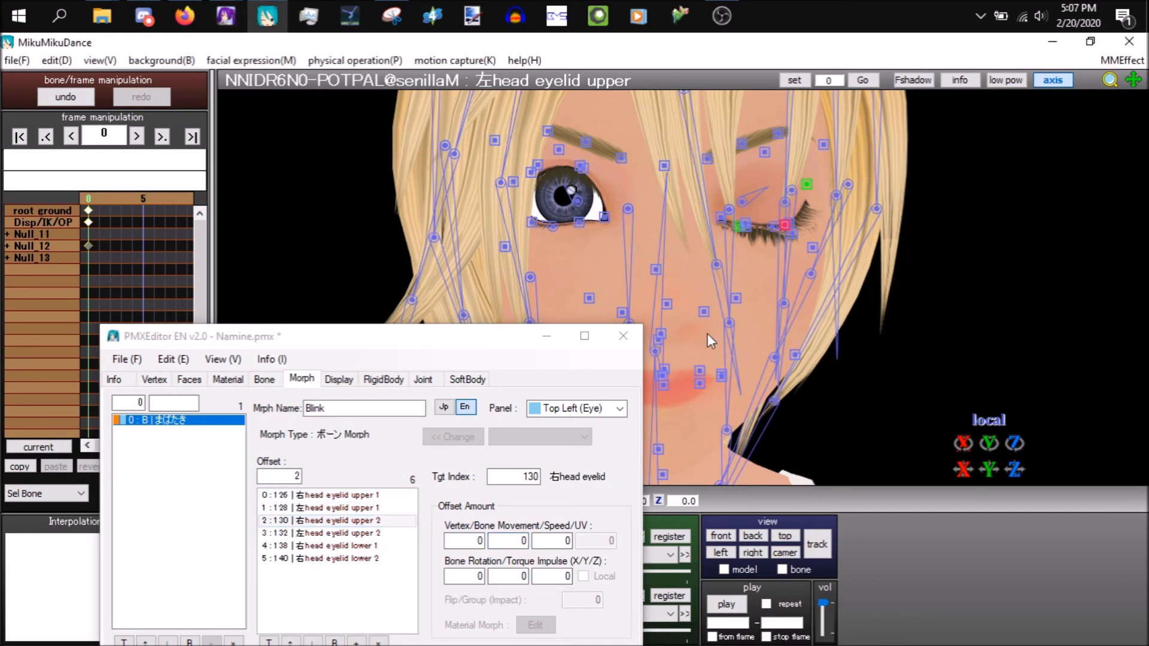
drag(464, 339, 583, 321)
shift+click(510, 518)
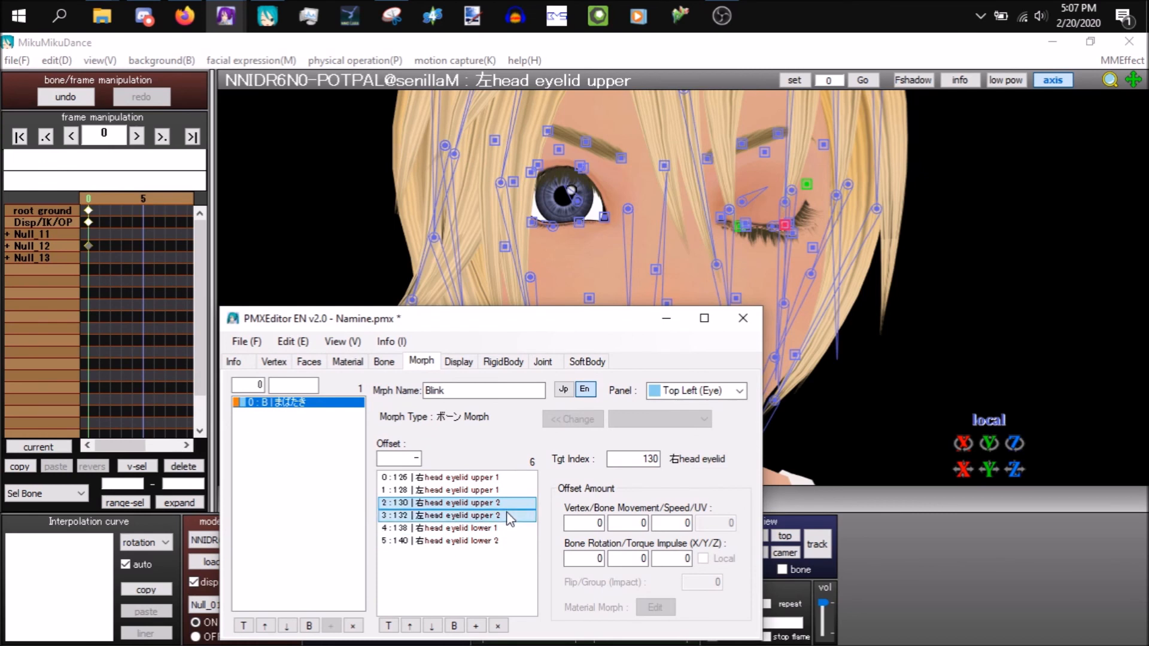
click(644, 524)
double_click(649, 525)
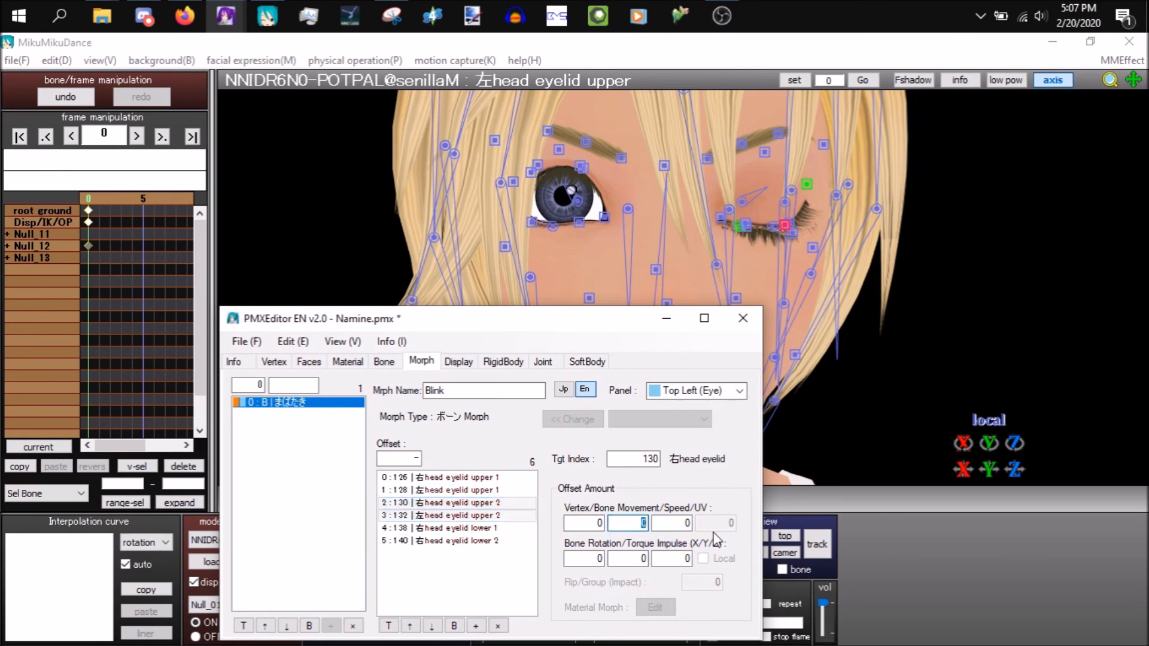
key(BackSpace)
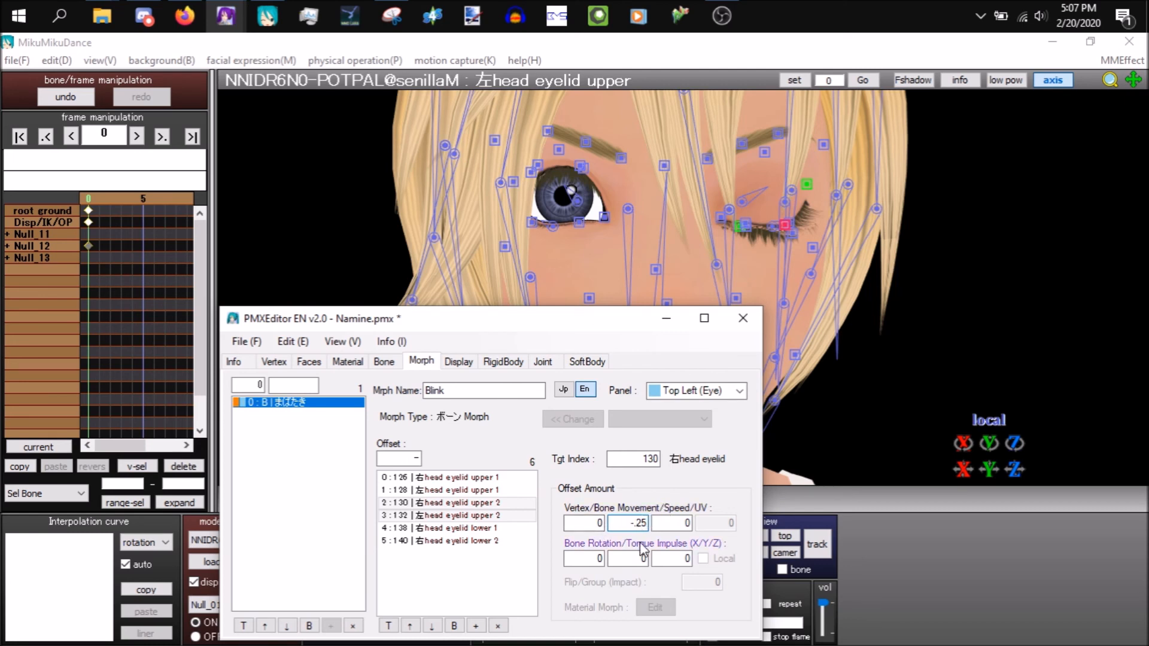
text(0)
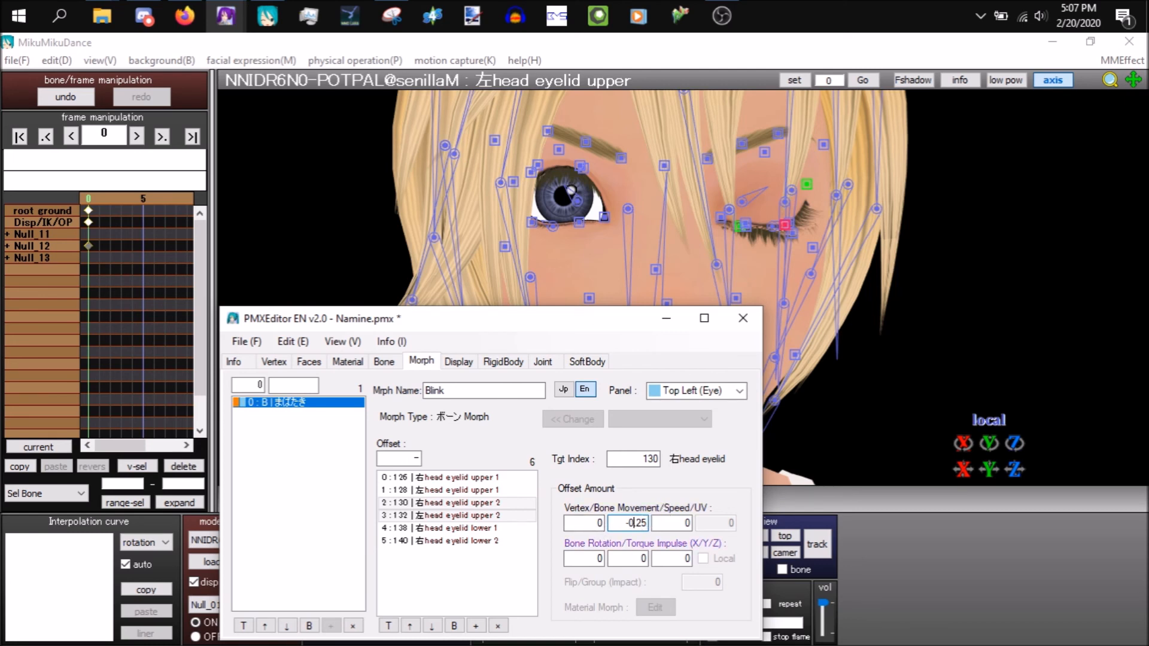
click(461, 506)
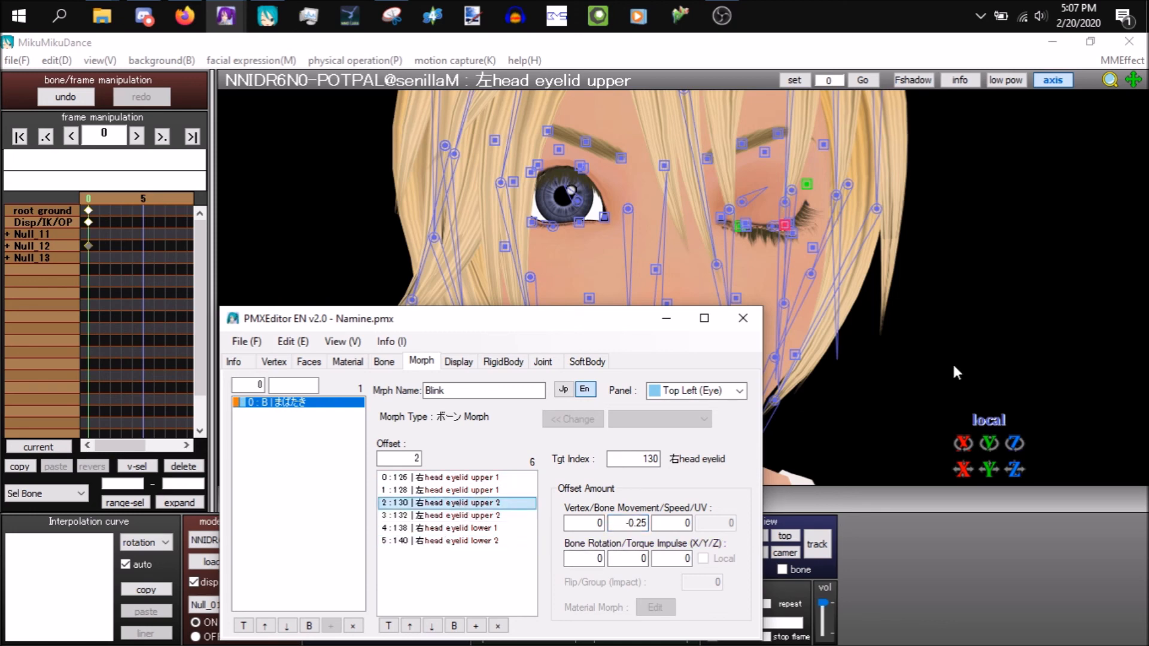
- Move the editor window aside, delete the old model from MikuMikuDance and load the updated Namine.pmx
click(917, 338)
drag(539, 328, 493, 639)
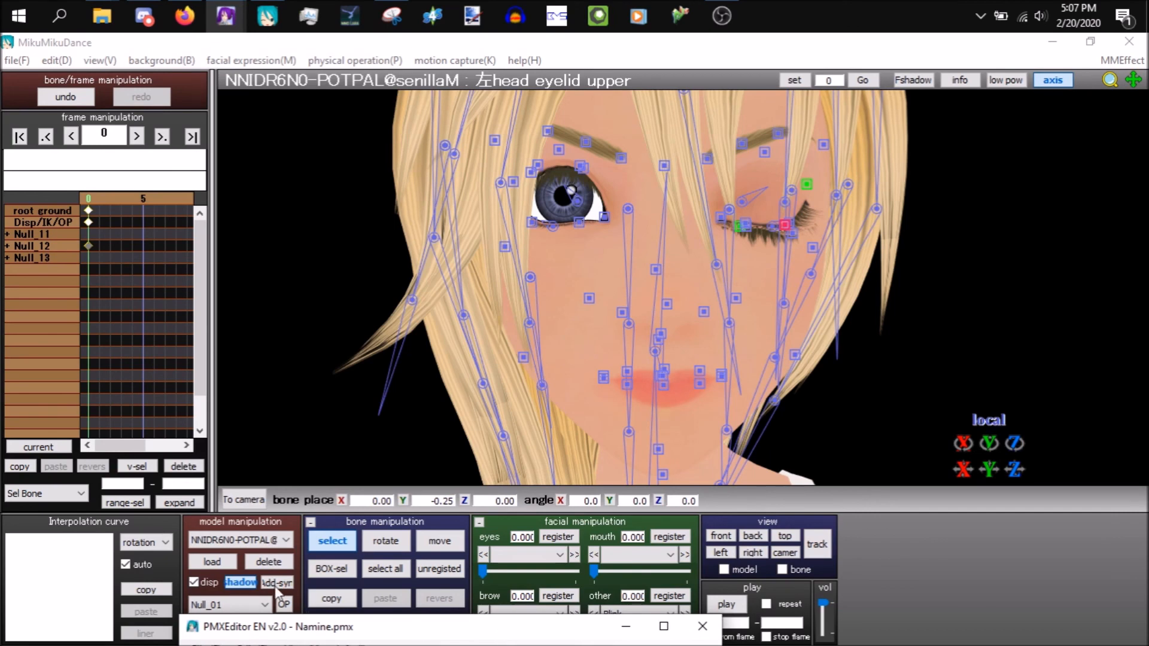
click(268, 562)
click(609, 422)
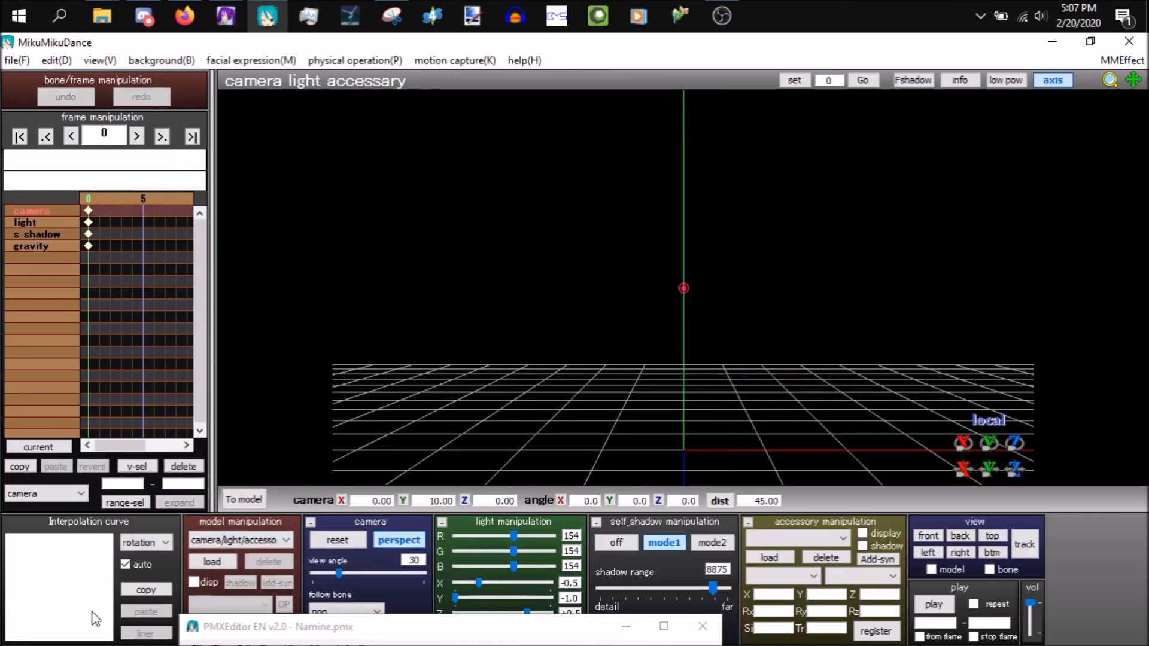
click(214, 562)
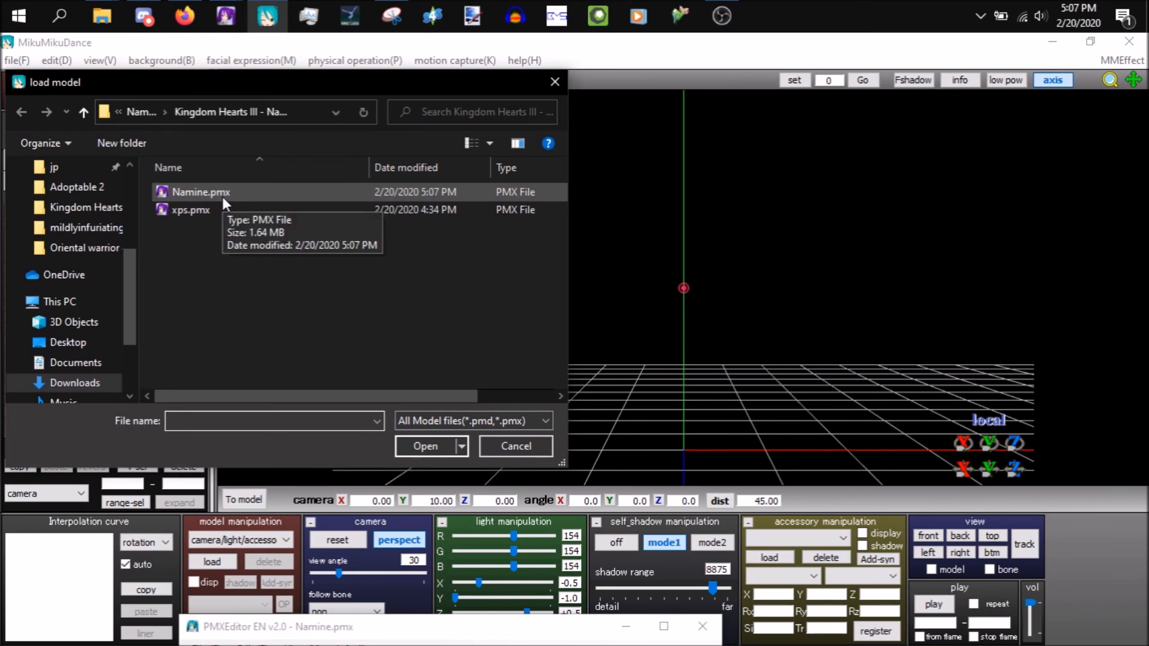
double_click(221, 194)
click(622, 410)
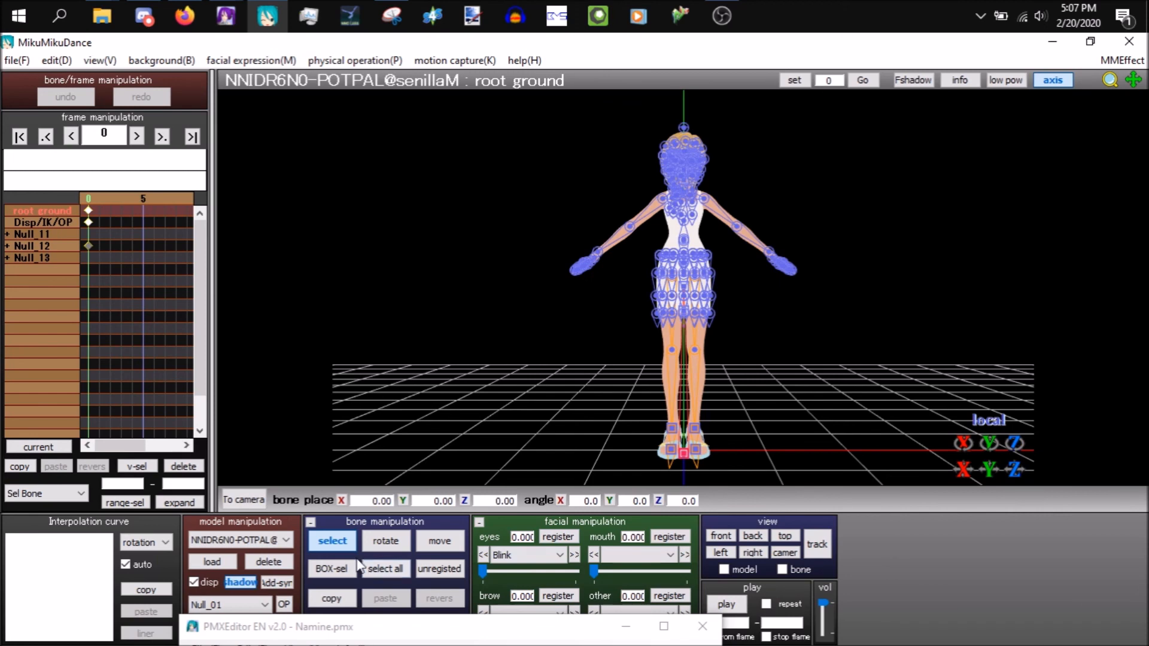
- Test the Blink morph on the reloaded model's face by raising it to 1.000 and returning it to 0
scroll(707, 422, up, 10)
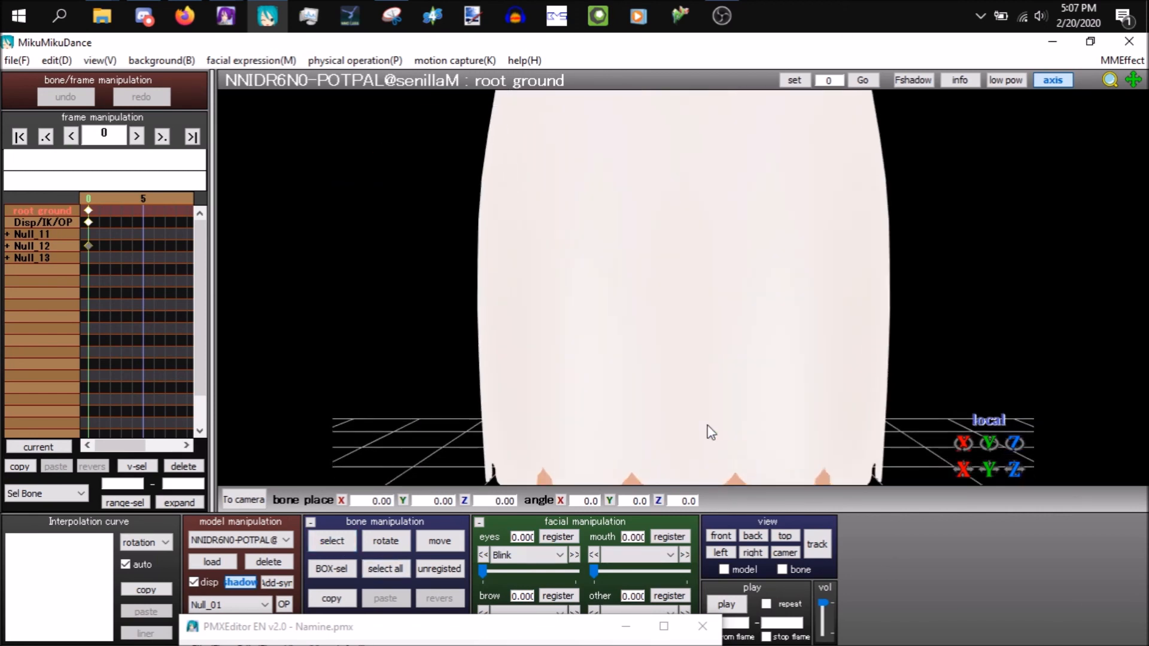
drag(1133, 85, 1126, 221)
drag(481, 570, 590, 581)
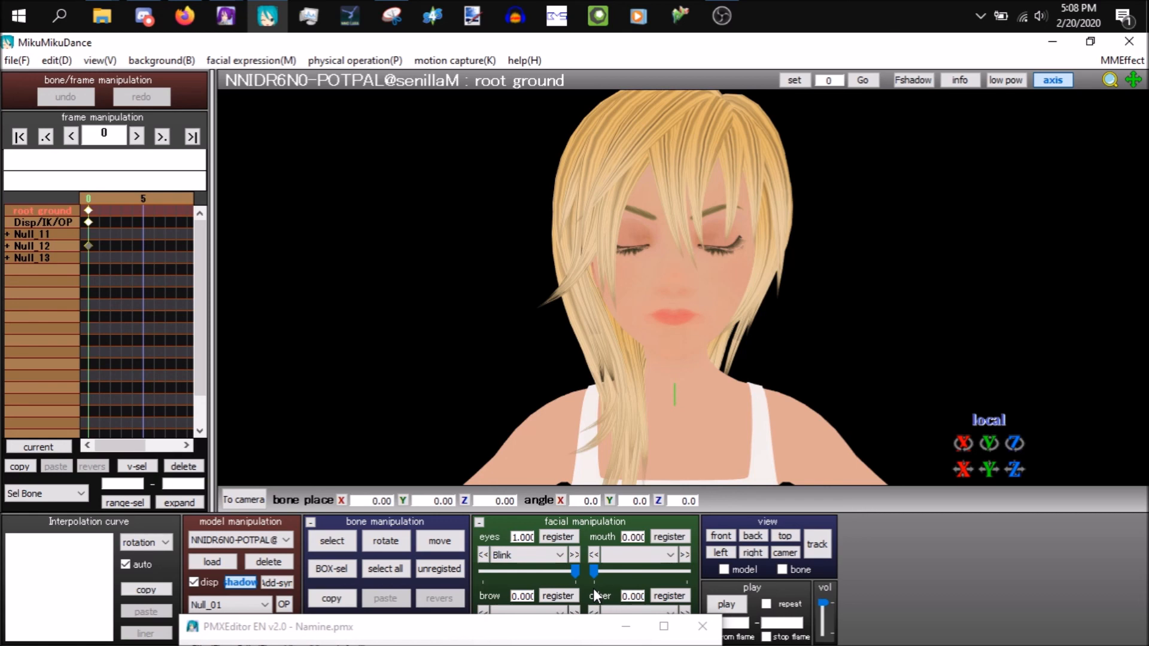
drag(576, 573, 472, 559)
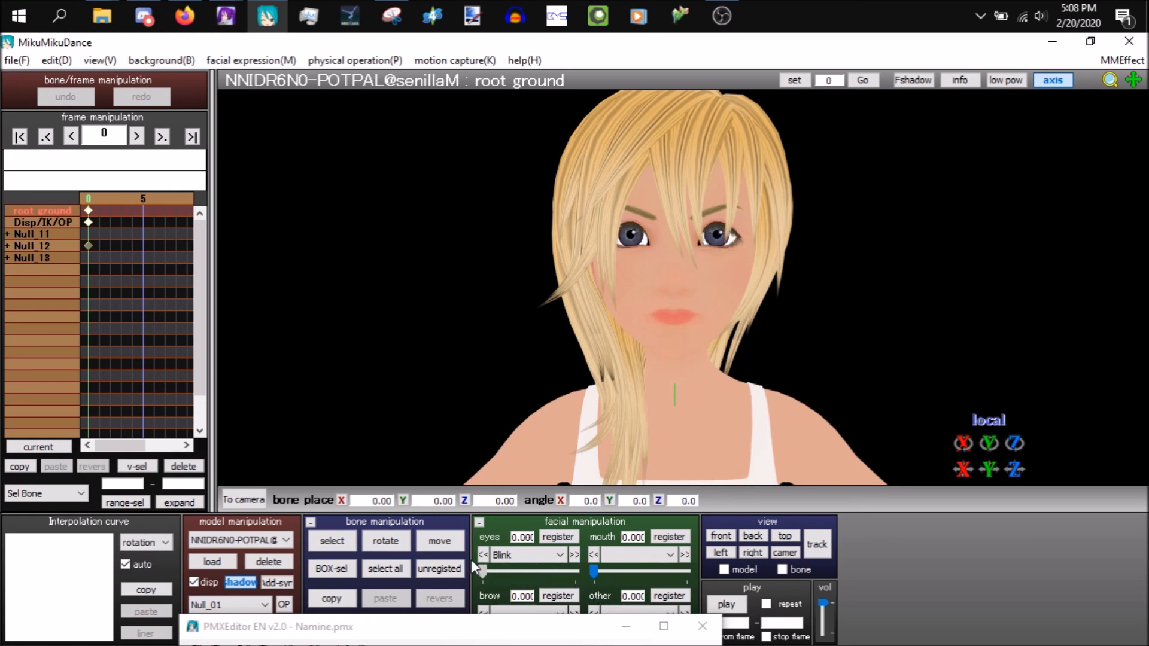
- Select the head jaw bone from a side view of the model's head, then leave bone selection
click(340, 543)
right_drag(873, 200, 748, 210)
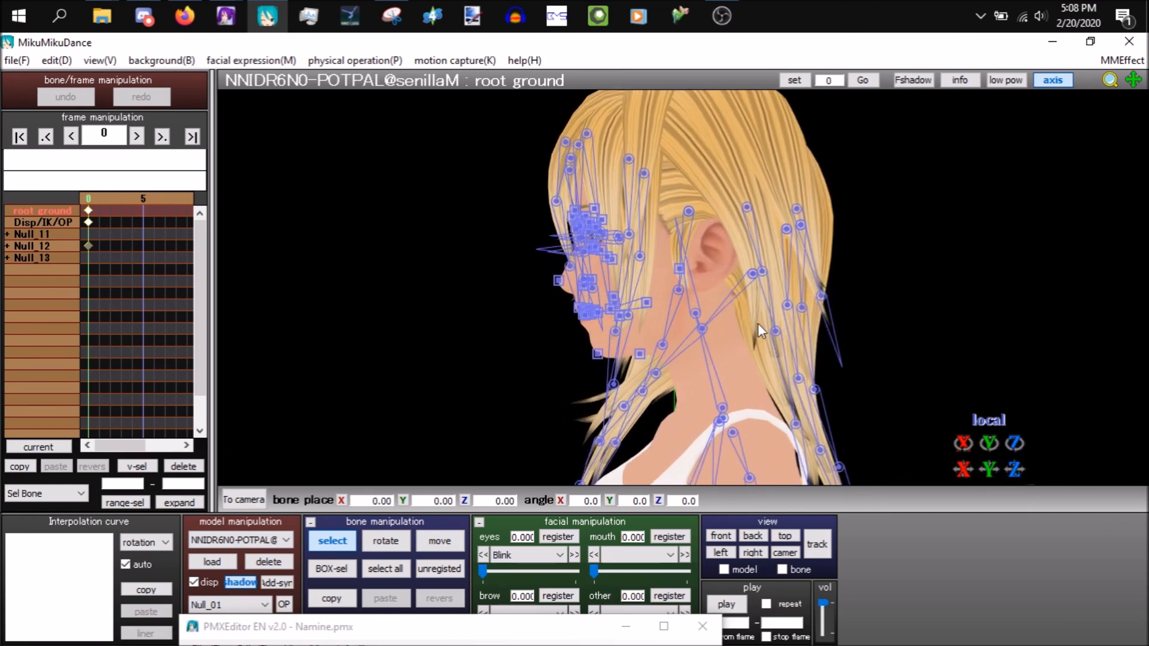
right_drag(770, 301, 688, 307)
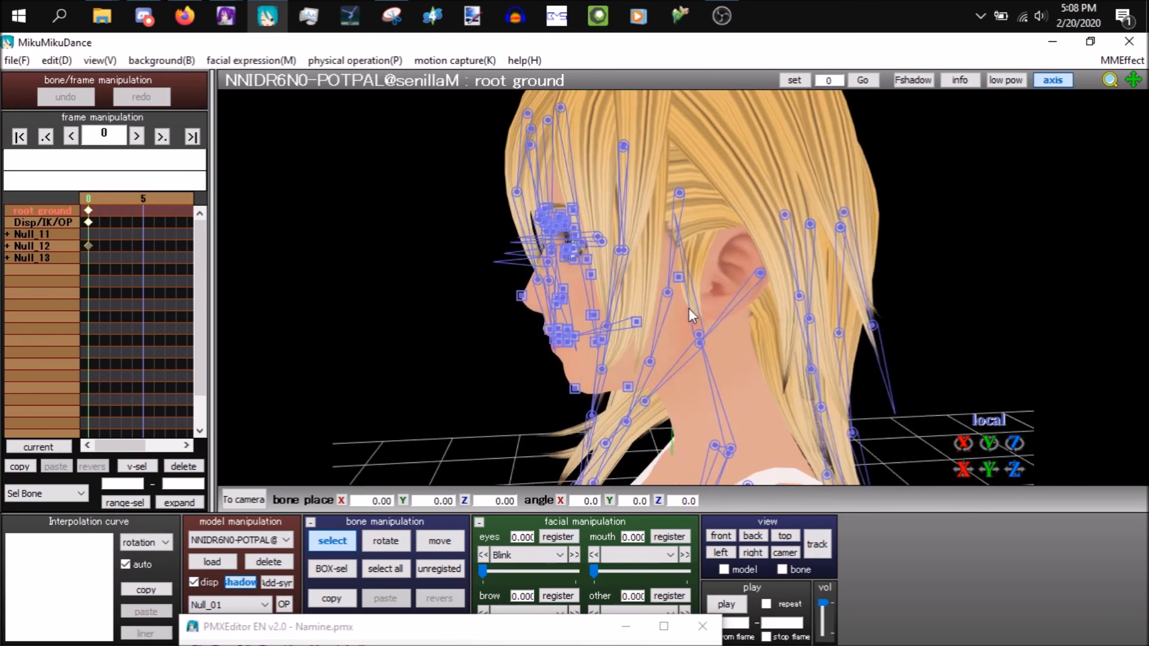
click(679, 276)
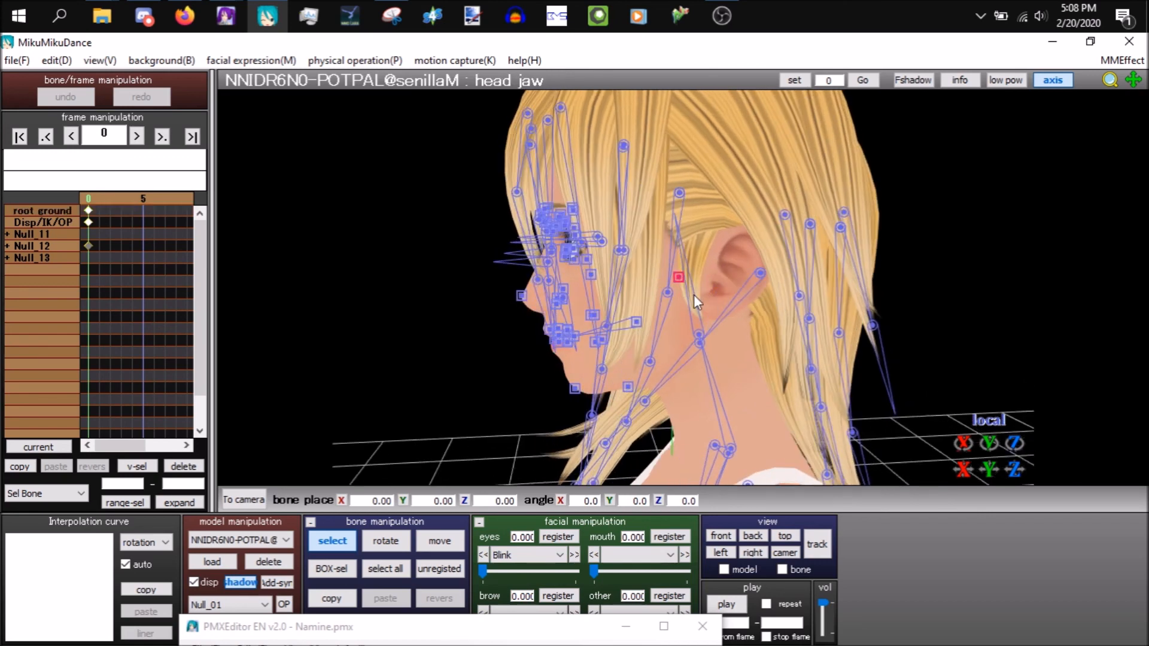
right_drag(758, 340, 975, 323)
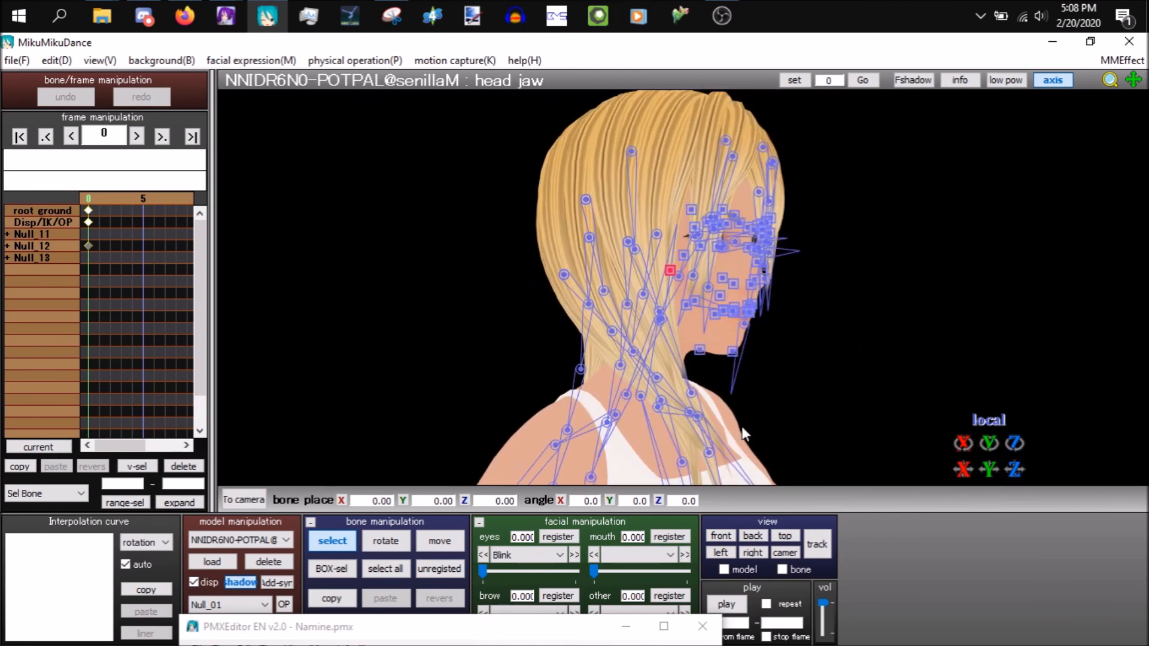
click(335, 546)
- Open the model's mouth by rotating the head jaw bone to an X angle of -8.0 and check it from the front
right_drag(1145, 262, 1100, 257)
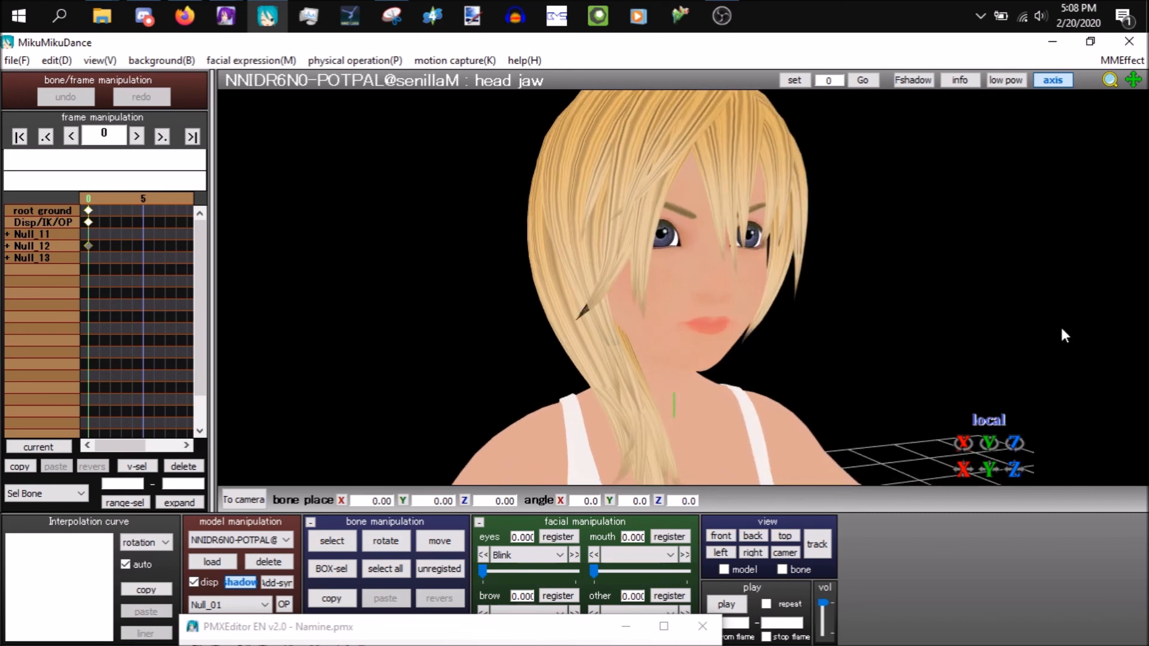
drag(1015, 445, 964, 445)
key(ctrl+z)
right_drag(917, 364, 890, 365)
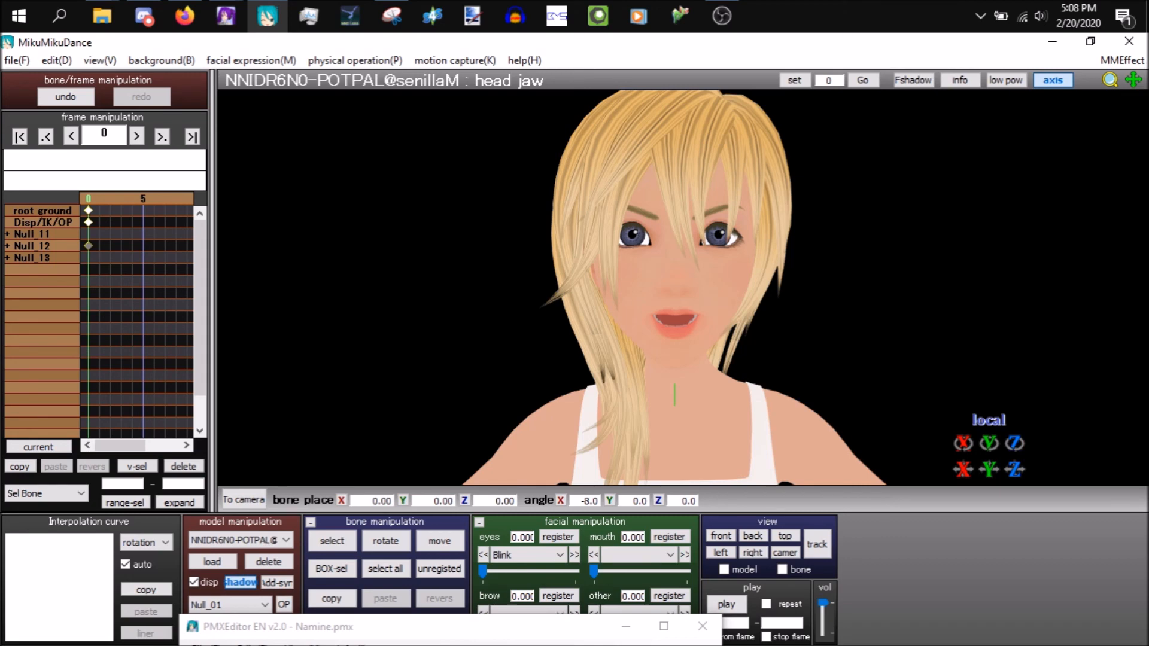
- Switch to PMXEditor and set the Japanese model name in the model info to Namine
drag(425, 626, 507, 232)
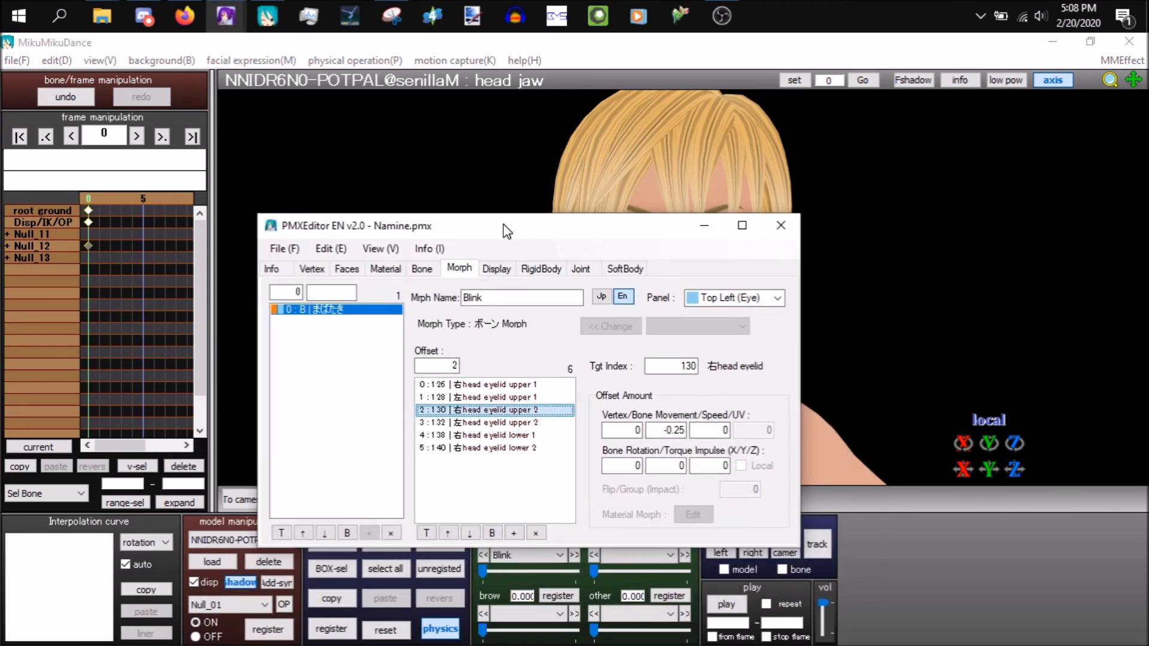
click(273, 269)
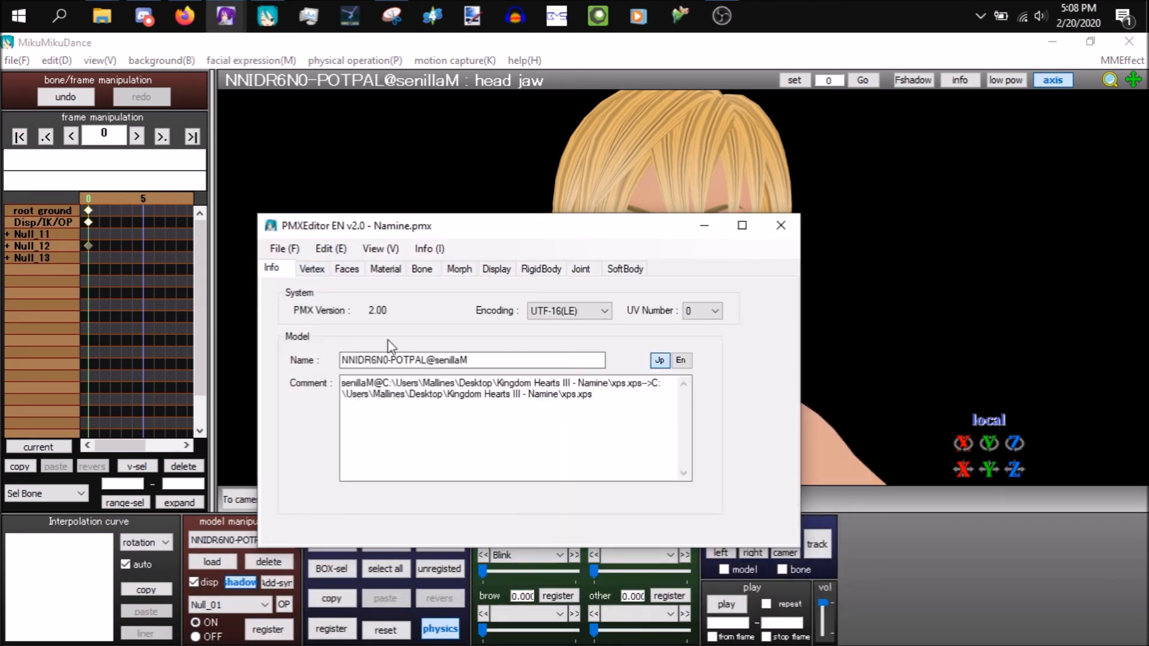
drag(554, 362, 2, 419)
text(Namine)
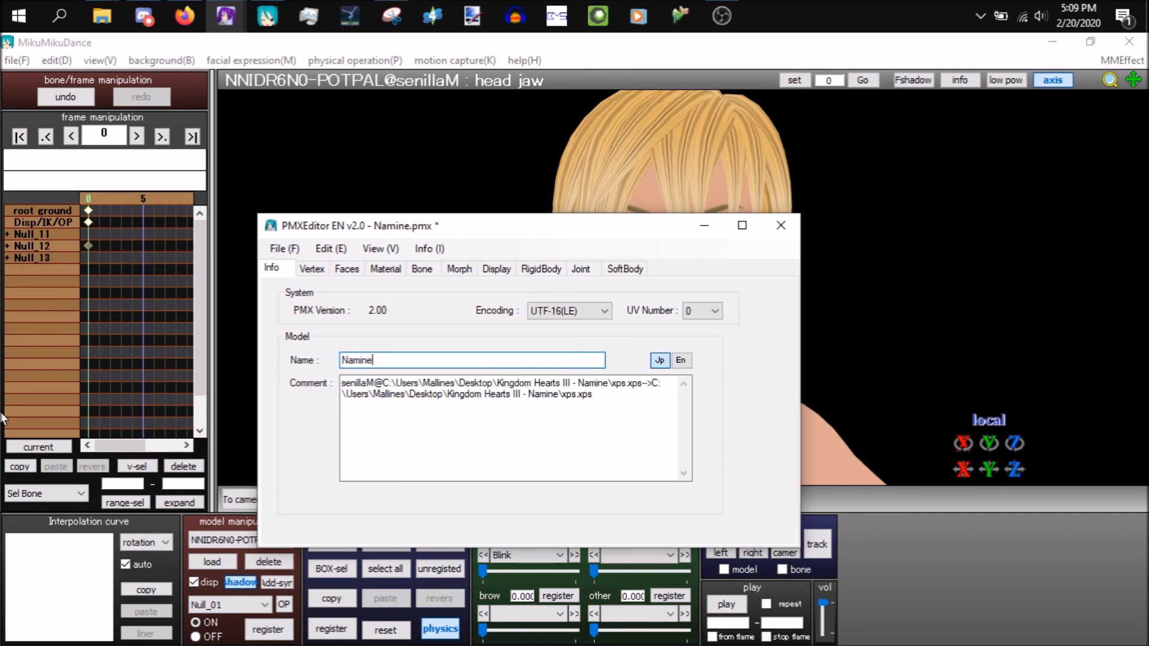
- Clear the file-path text from the Japanese model comment and replace it with Namine
drag(672, 418, 342, 394)
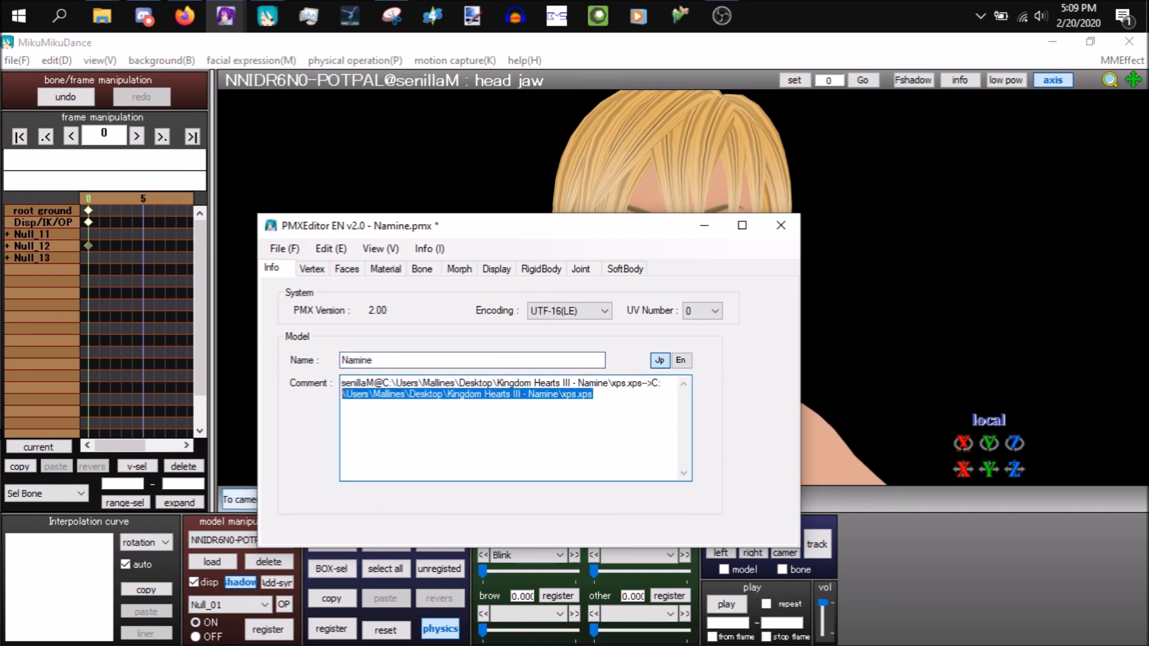
key(BackSpace)
key(BackSpace)
key(BackSpace)
key(BackSpace)
key(BackSpace)
key(BackSpace)
key(BackSpace)
key(BackSpace)
key(BackSpace)
key(BackSpace)
key(BackSpace)
key(BackSpace)
key(BackSpace)
key(BackSpace)
key(BackSpace)
key(BackSpace)
key(BackSpace)
key(BackSpace)
key(BackSpace)
key(BackSpace)
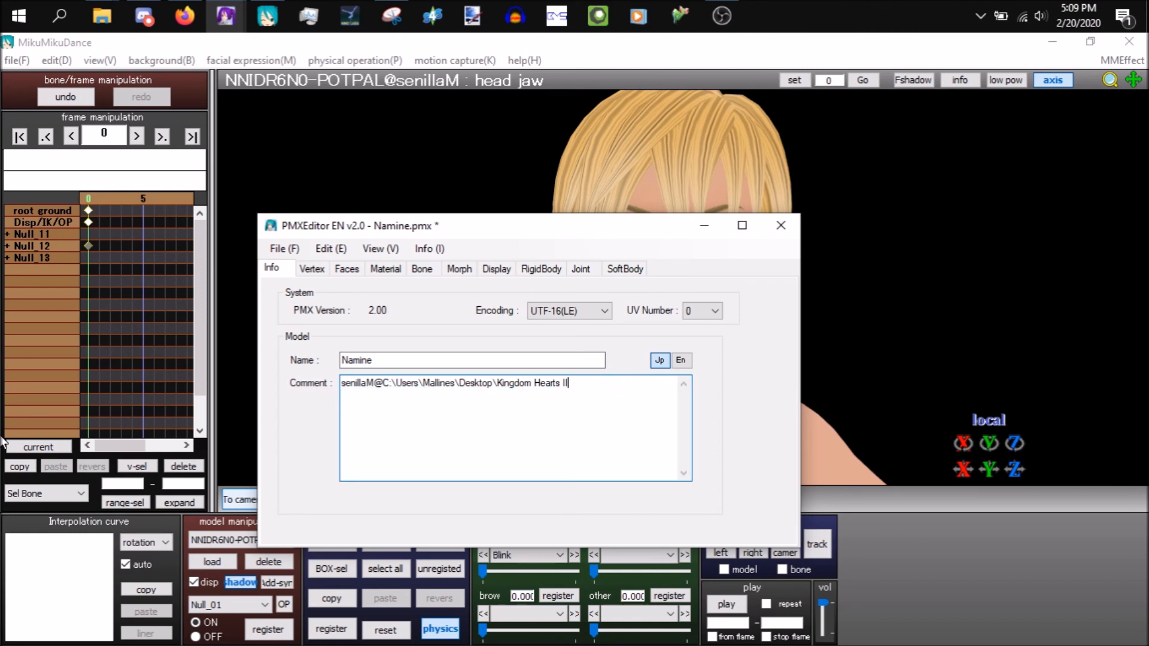
key(BackSpace)
key(BackSpace)
key(BackSpace)
key(BackSpace)
key(BackSpace)
key(BackSpace)
key(BackSpace)
key(BackSpace)
key(BackSpace)
key(BackSpace)
key(BackSpace)
key(BackSpace)
key(BackSpace)
key(BackSpace)
key(BackSpace)
key(BackSpace)
key(BackSpace)
key(BackSpace)
key(BackSpace)
key(BackSpace)
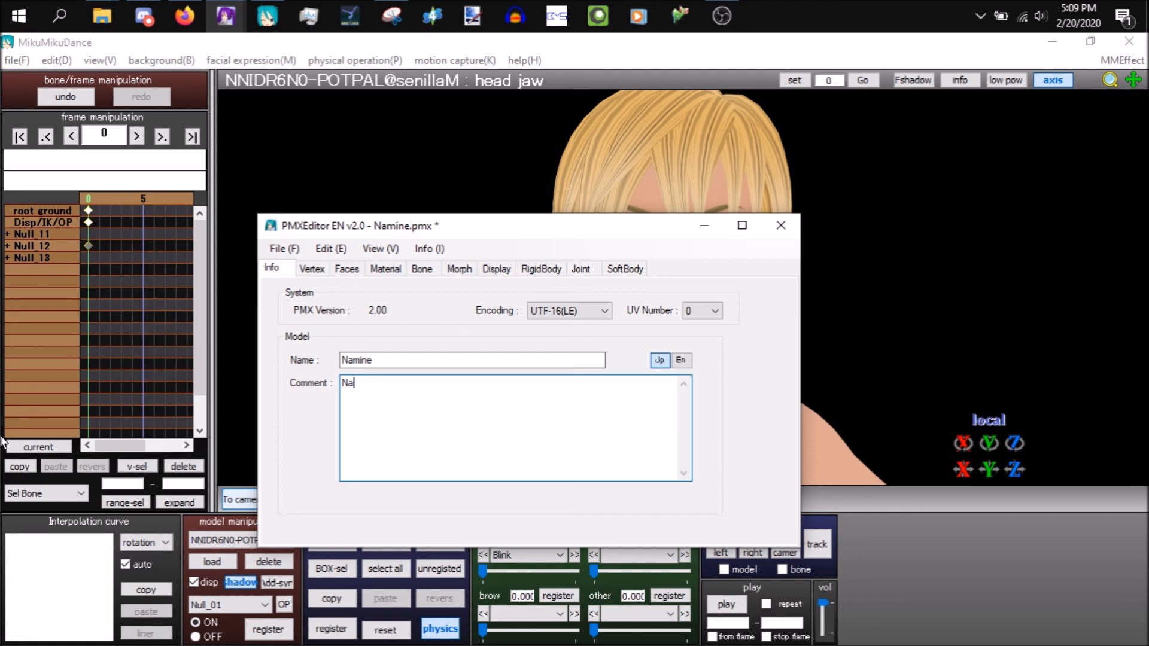
- Copy Namine into the English model name and English comment, replacing their existing text, and save the model
key(ctrl+a)
key(ctrl+c)
click(680, 360)
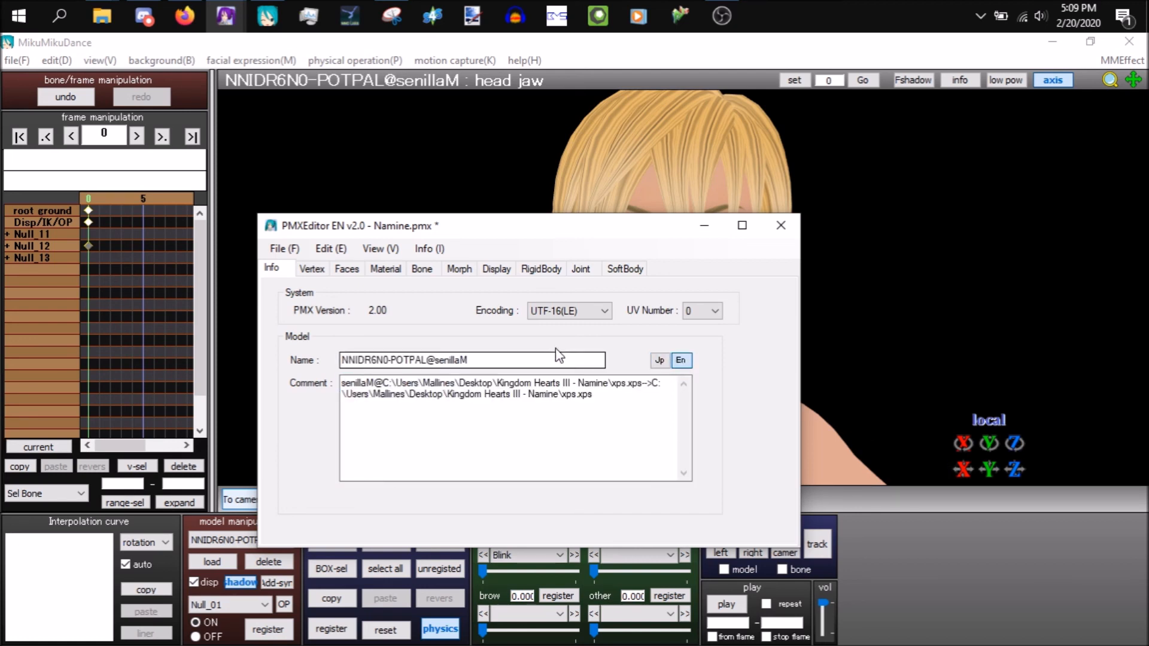
key(ctrl+v)
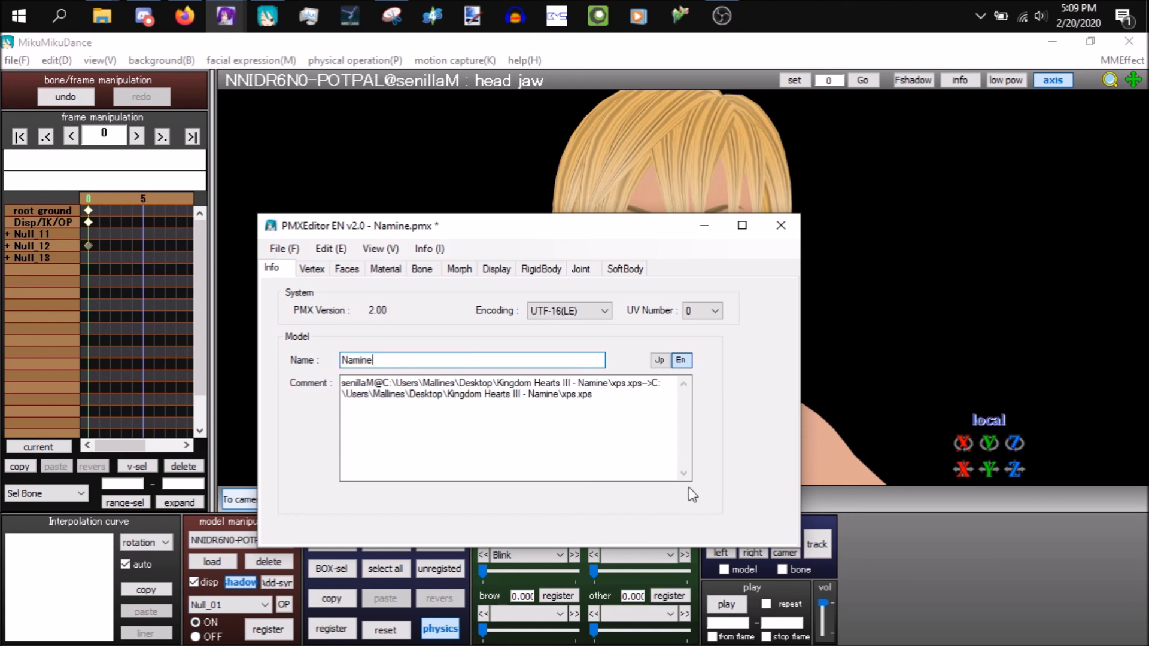
drag(668, 425, 236, 412)
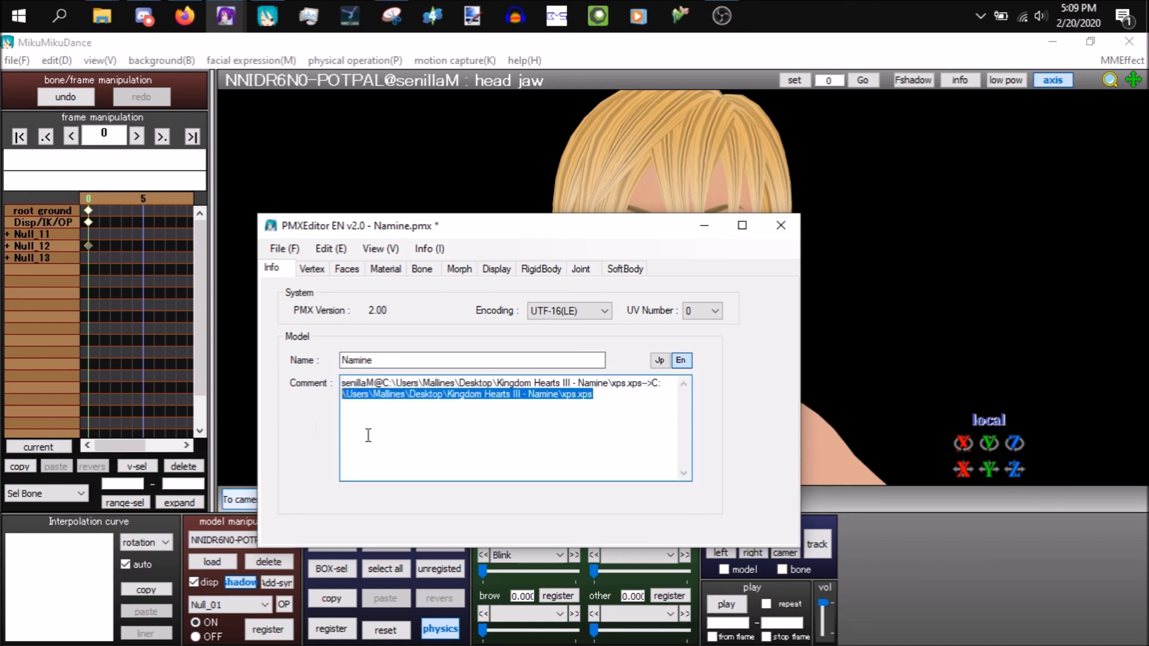
shift+click(342, 383)
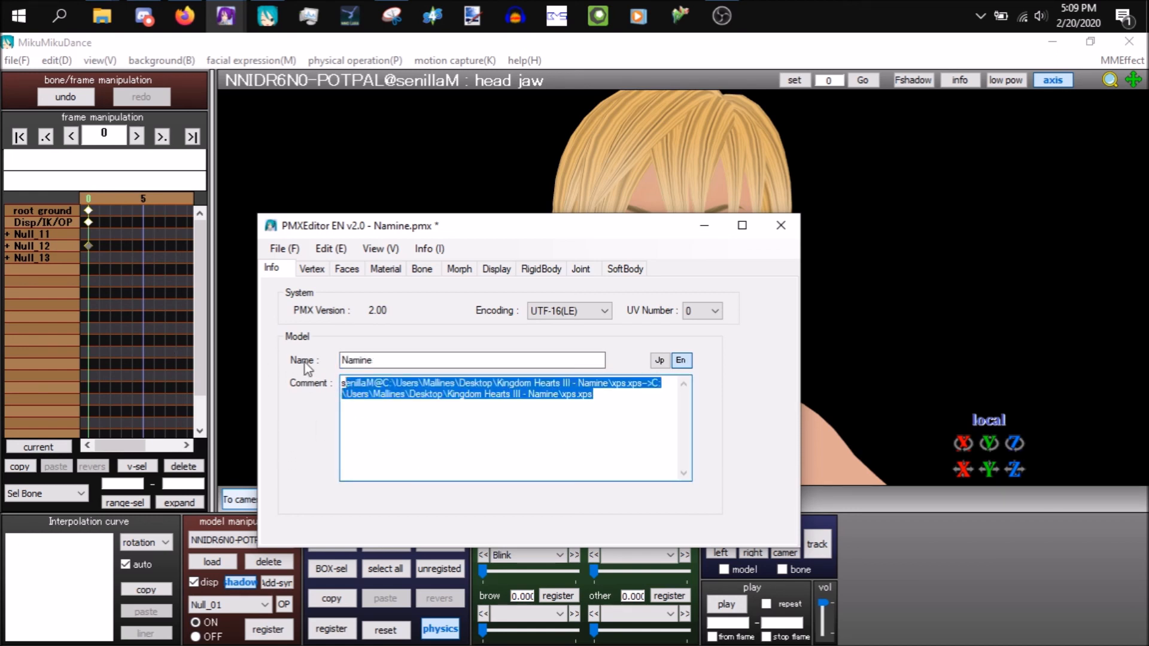
text(s)
key(BackSpace)
key(ctrl+v)
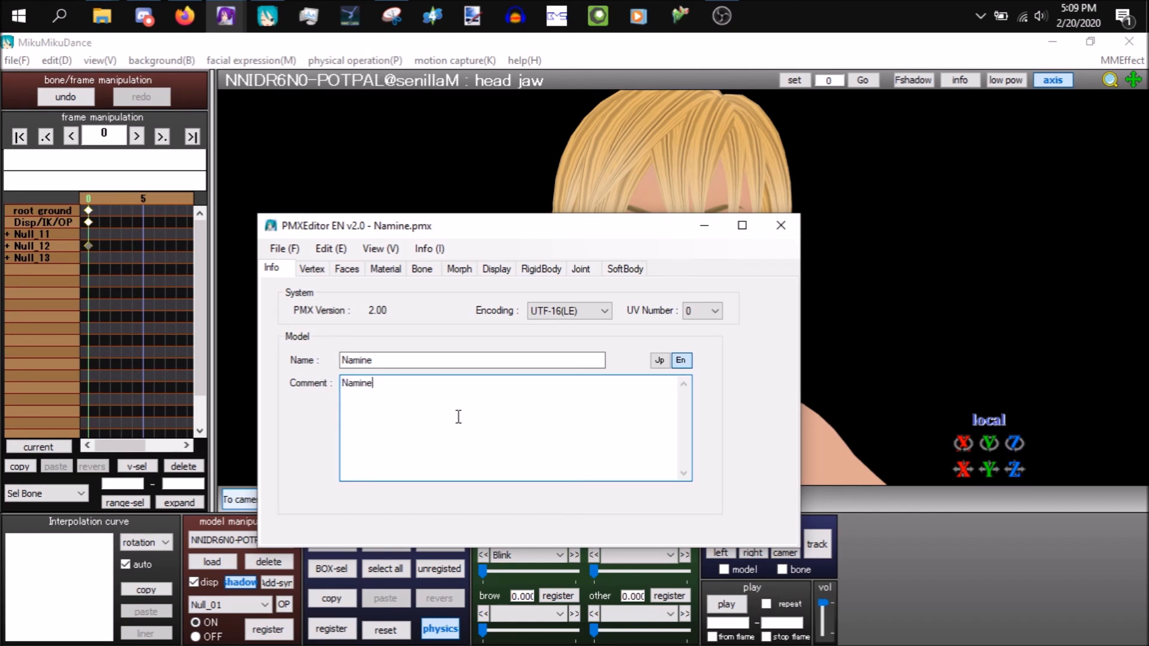